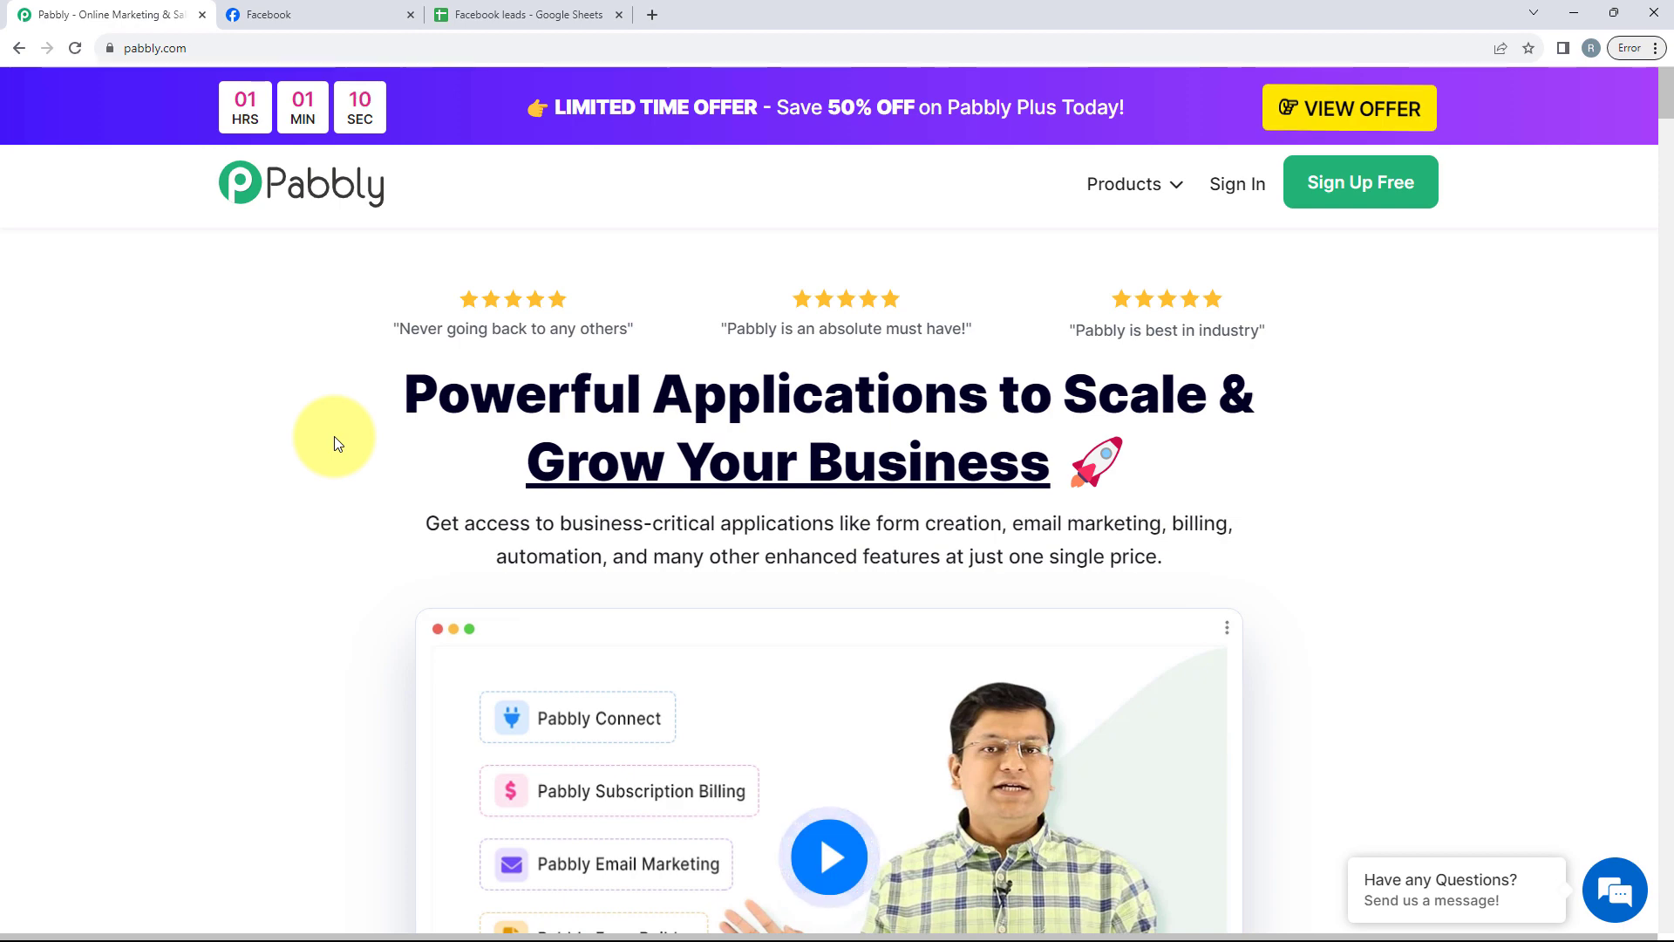
Step: Review the JJP Facebook page and the Political Party sheet of the Facebook leads spreadsheet
click(348, 11)
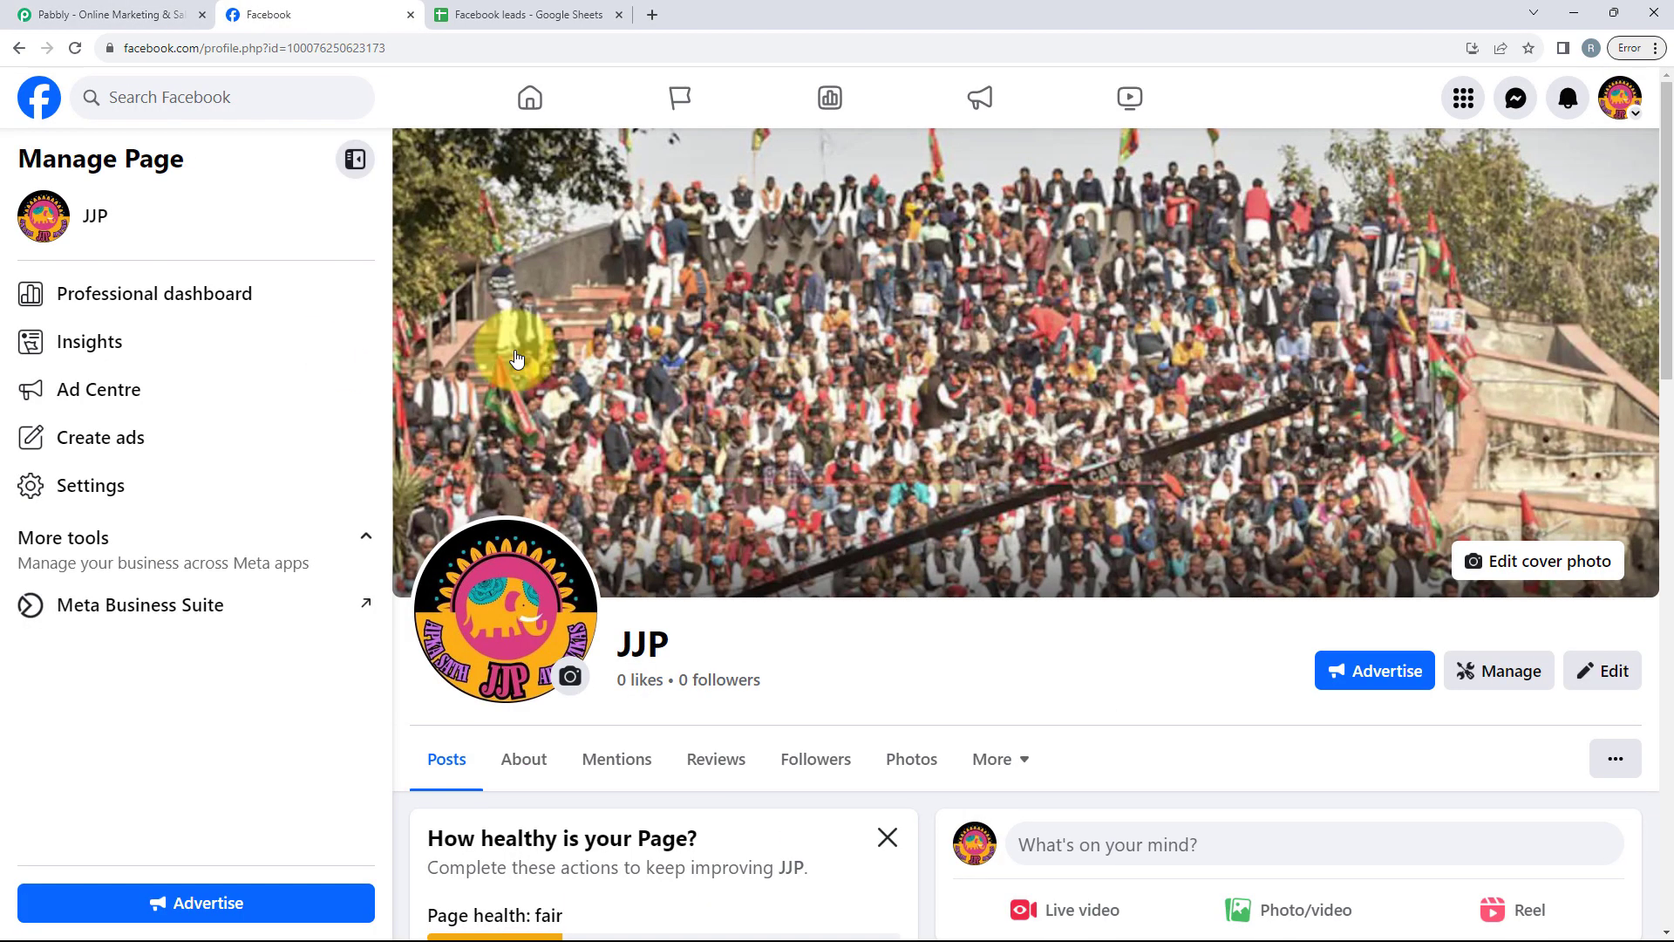
drag(605, 646, 692, 662)
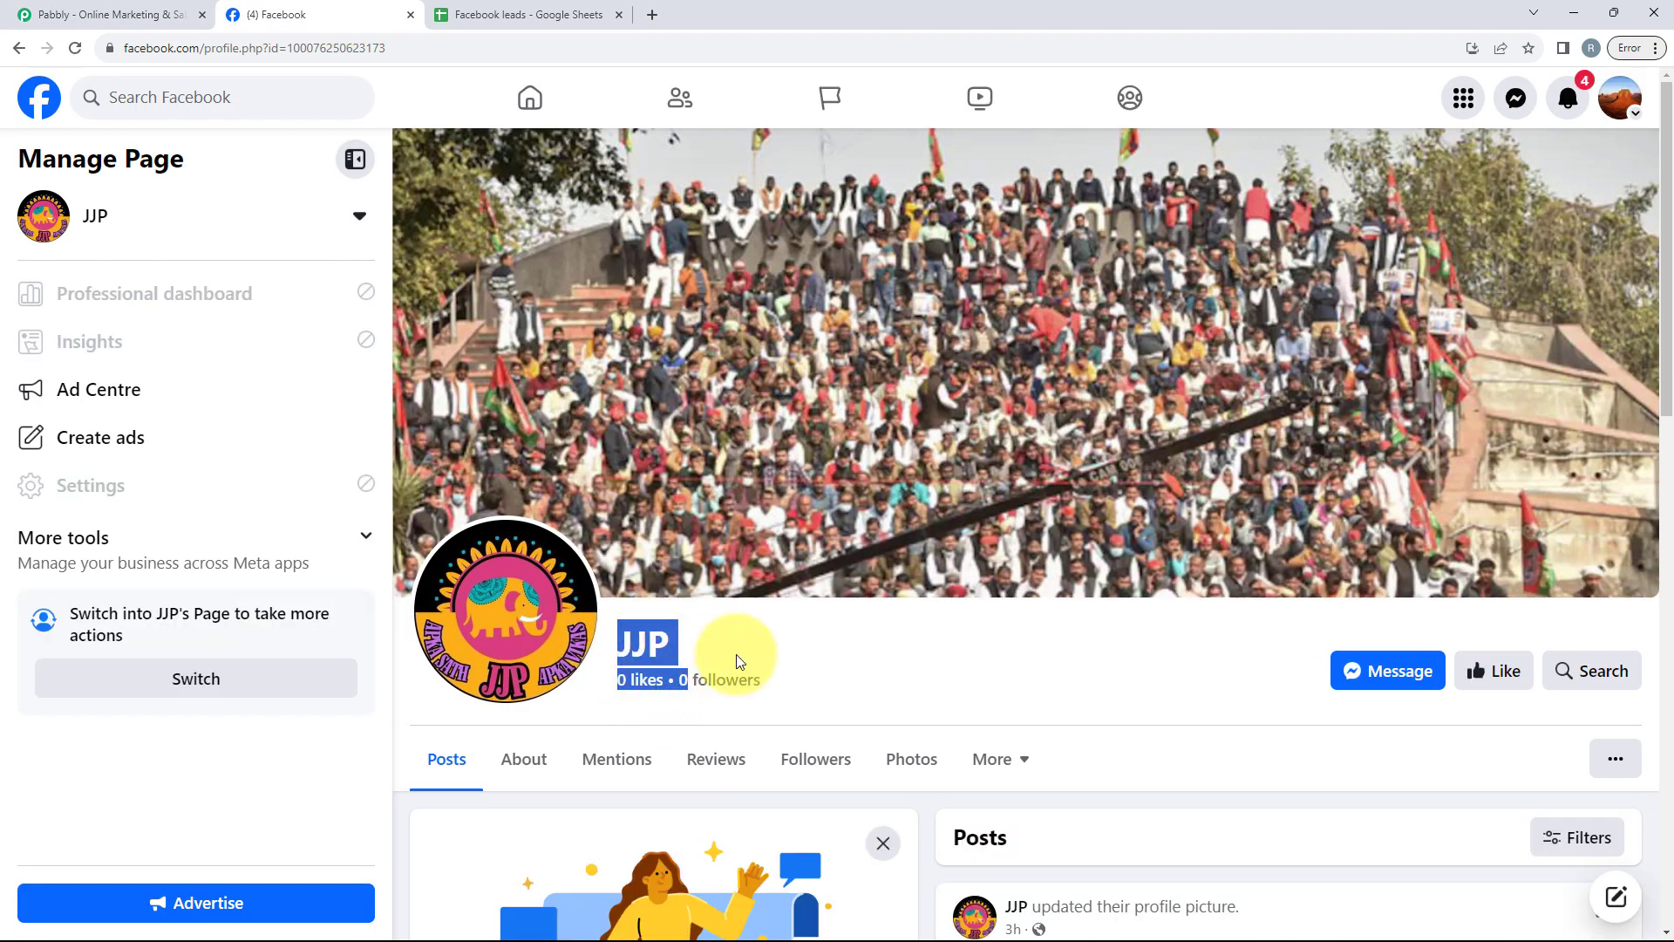
click(845, 678)
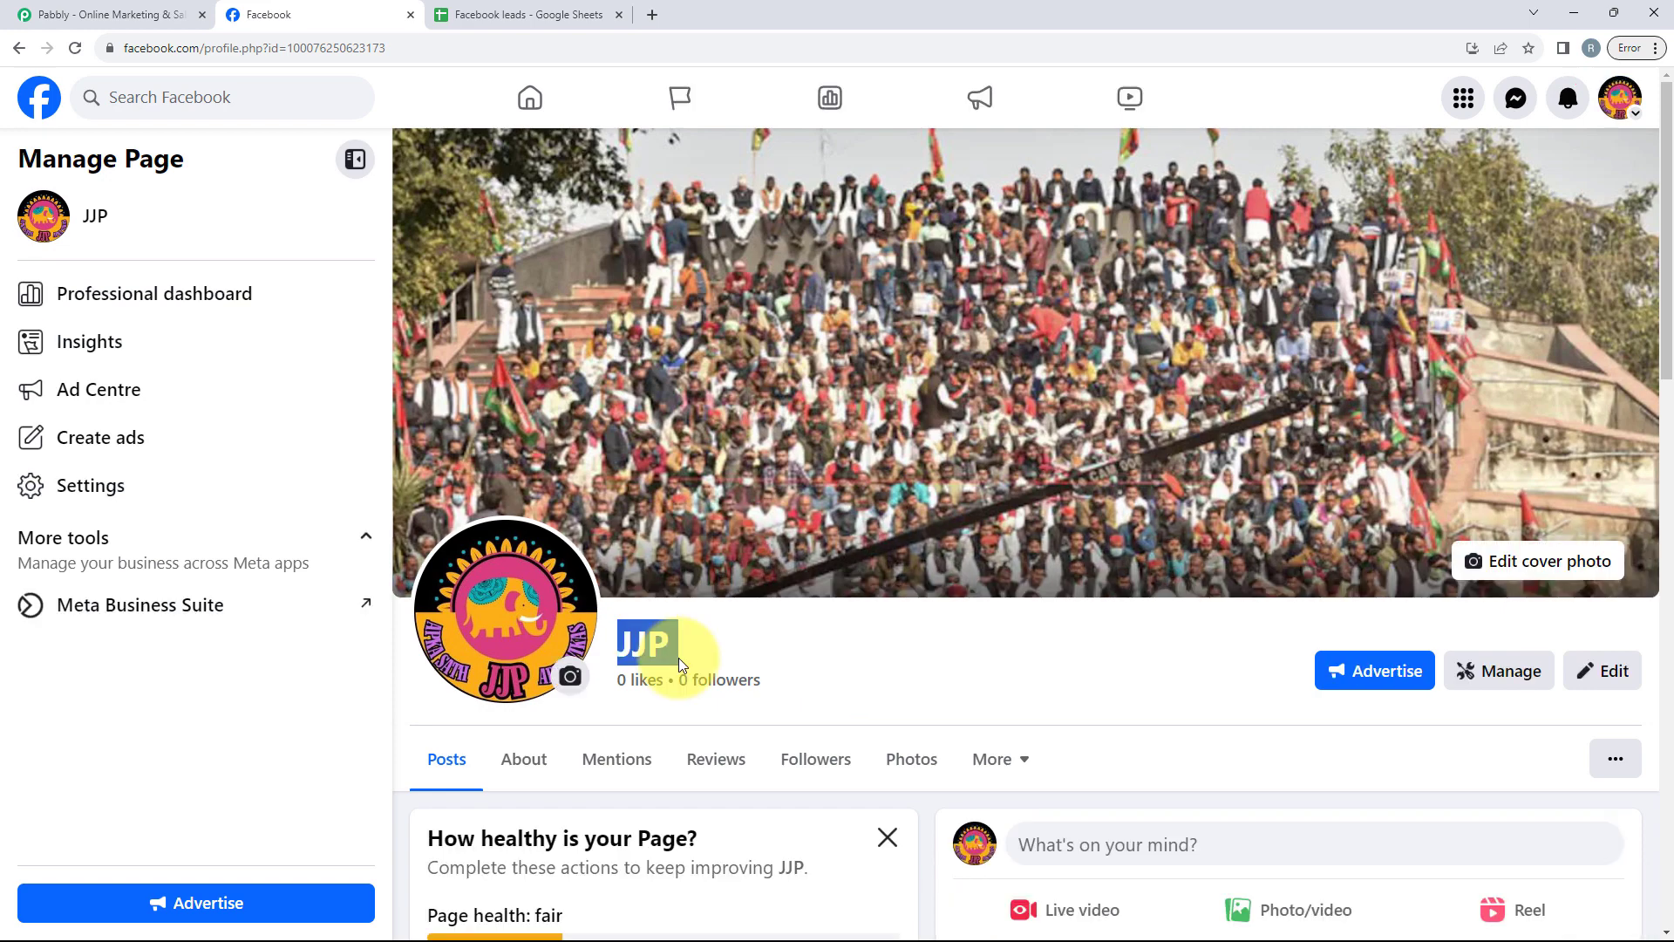
double_click(662, 643)
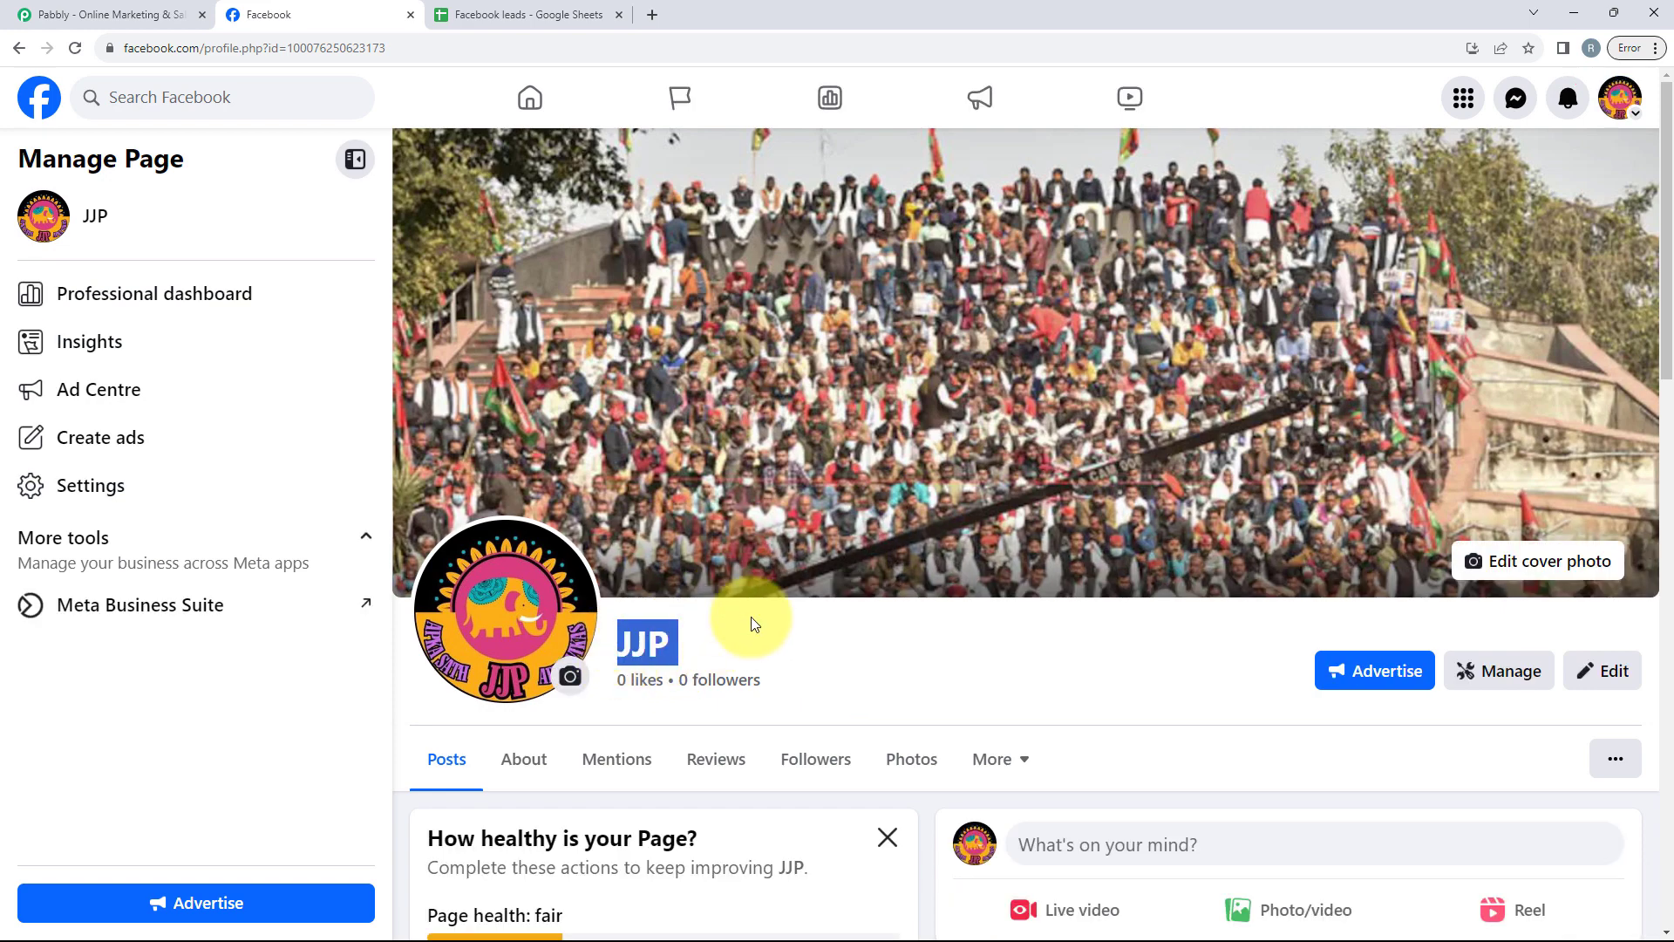
click(493, 10)
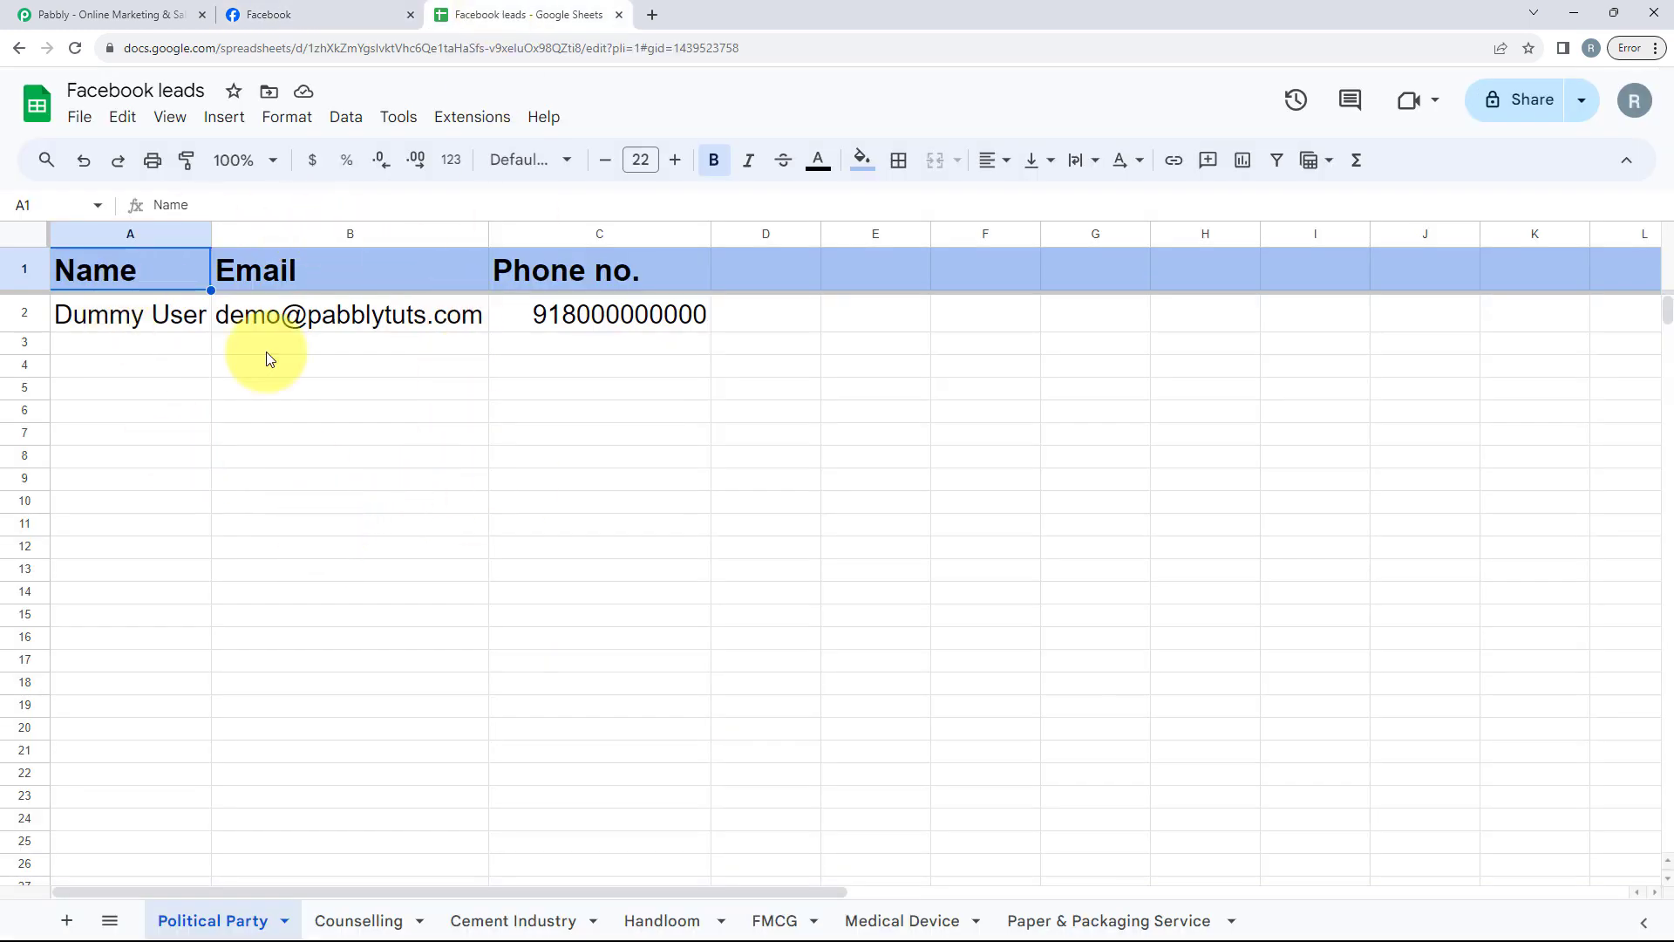
click(261, 13)
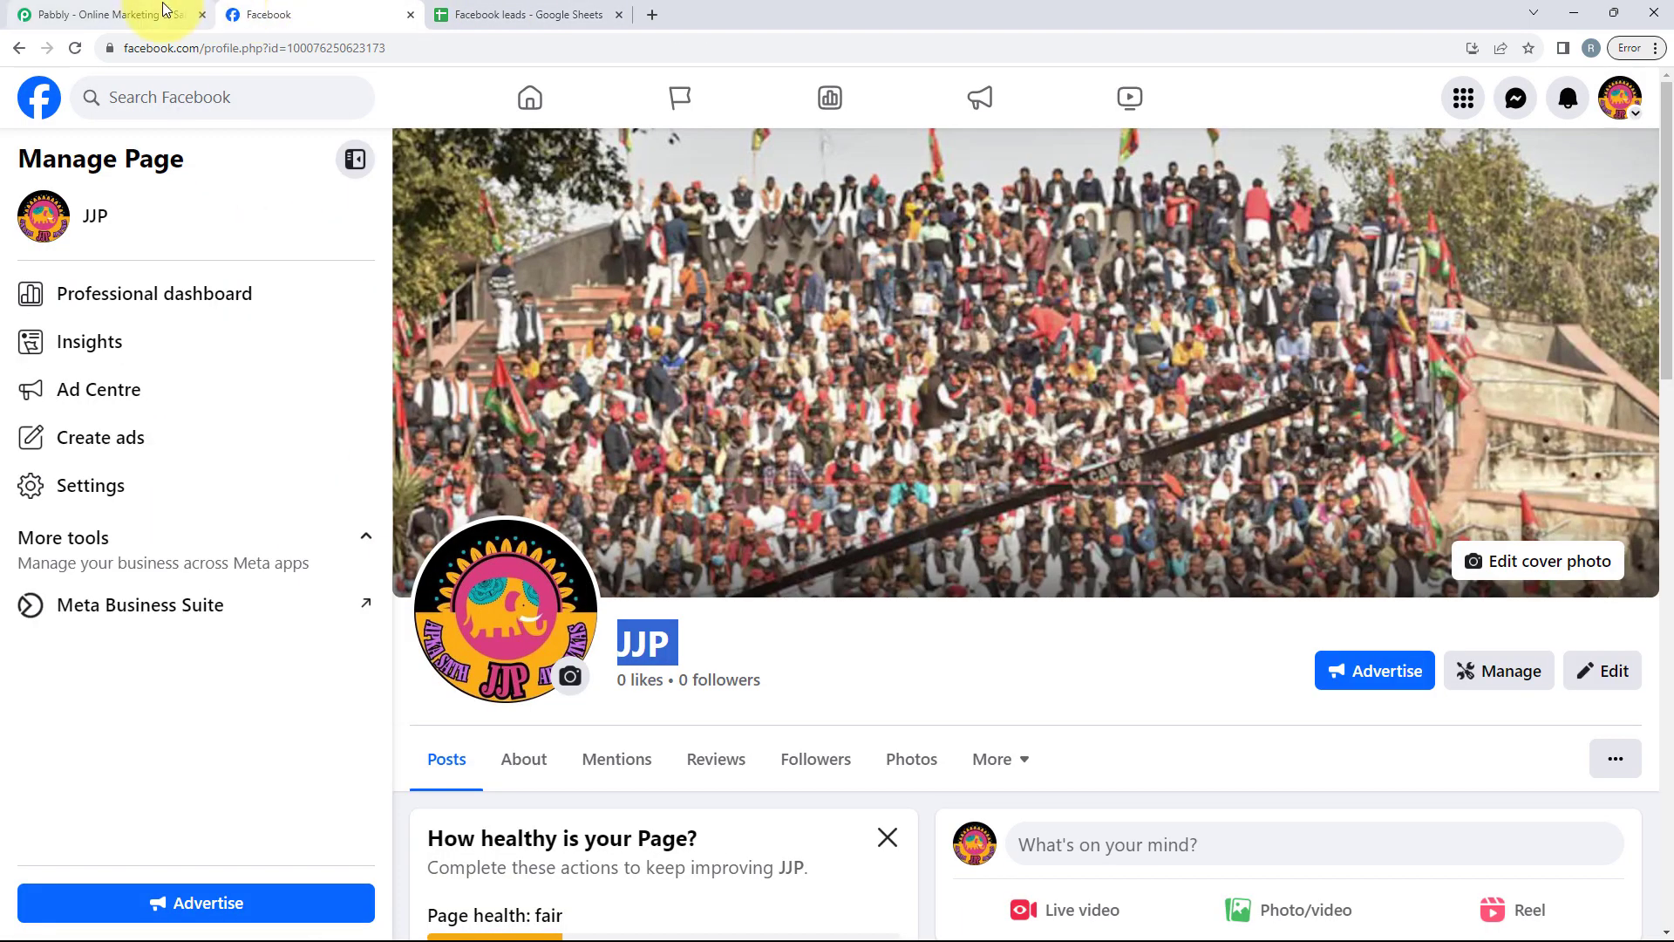
click(165, 11)
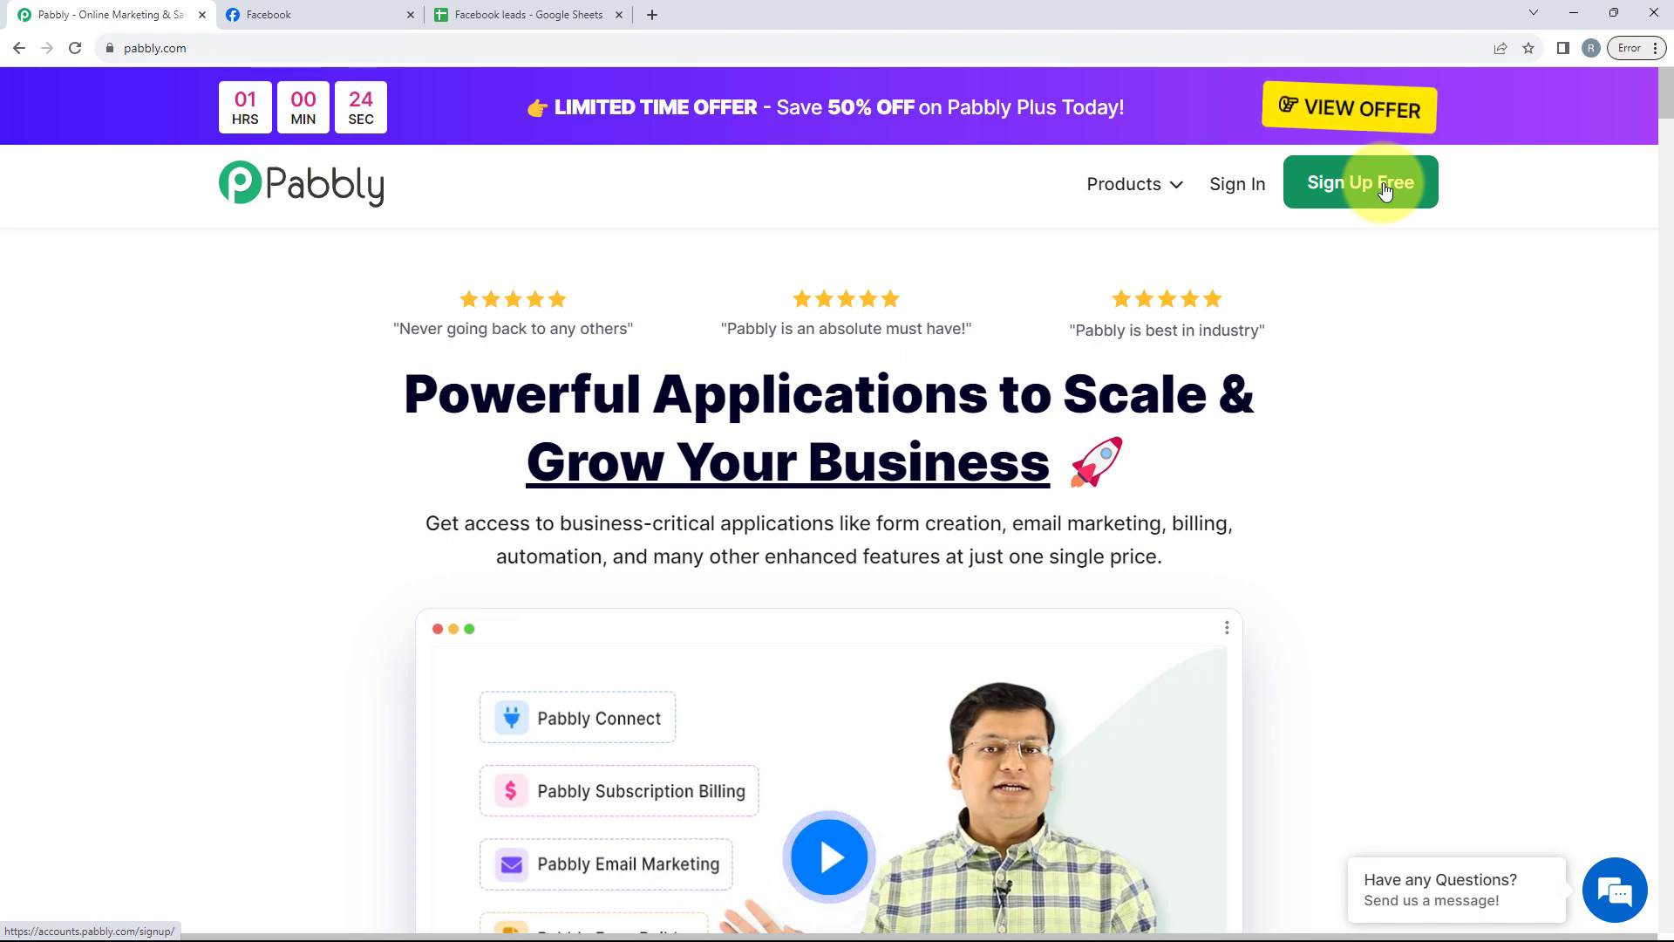
Step: Open Pabbly Connect from the list of Pabbly apps
click(1216, 197)
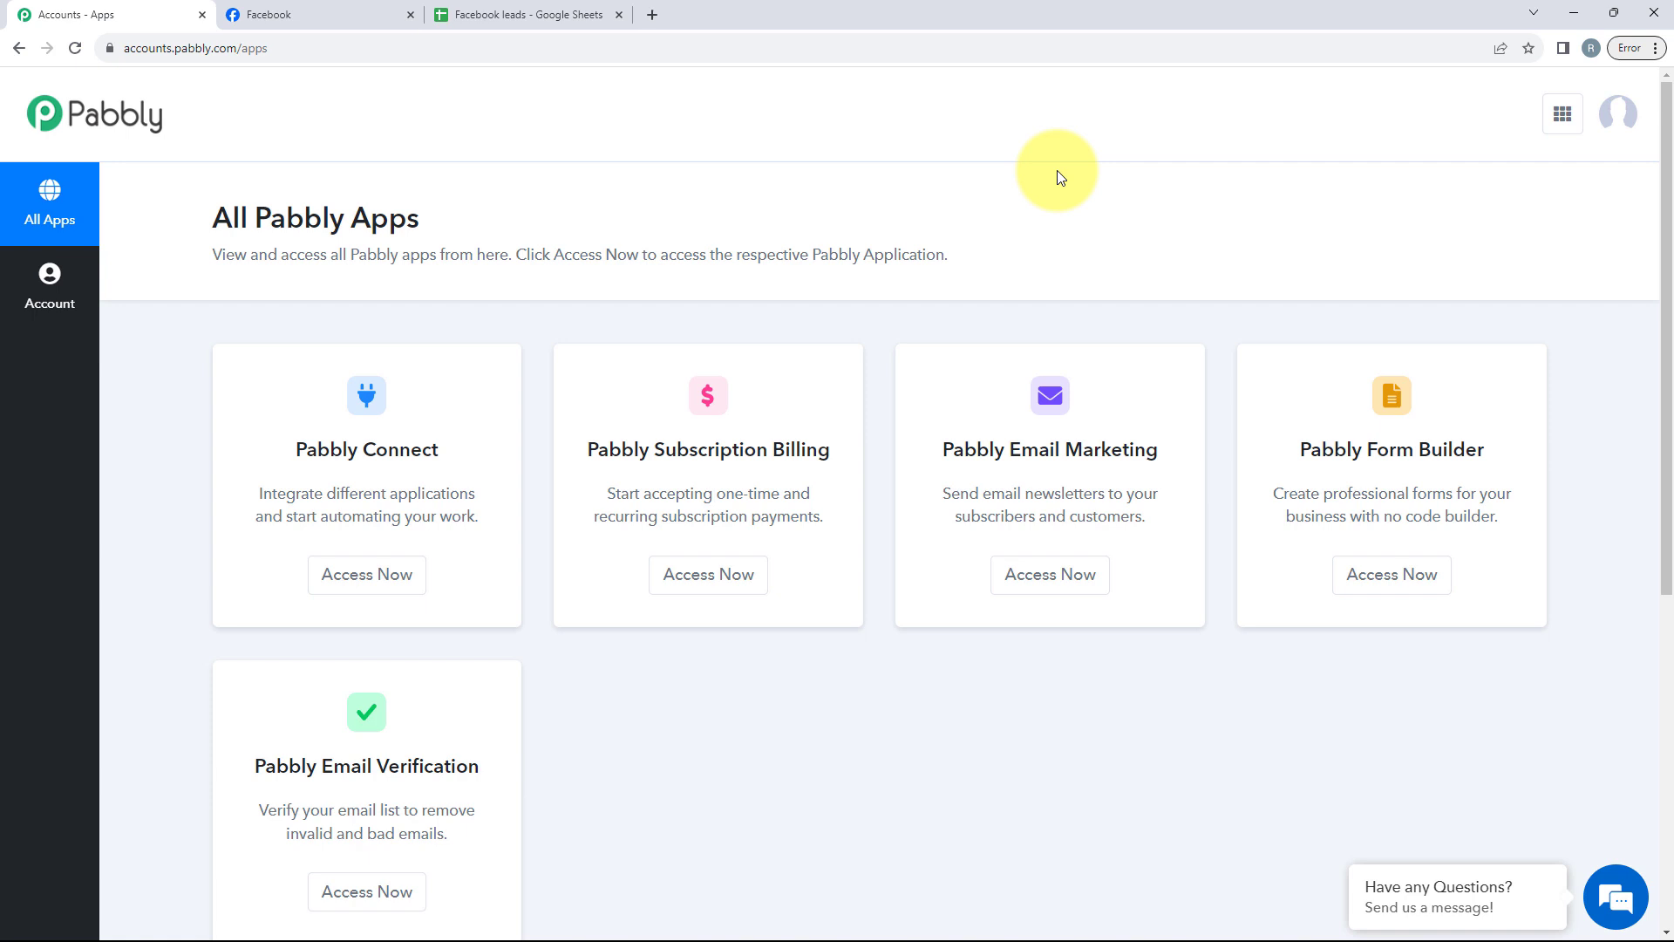
scroll(1073, 182, down, 1)
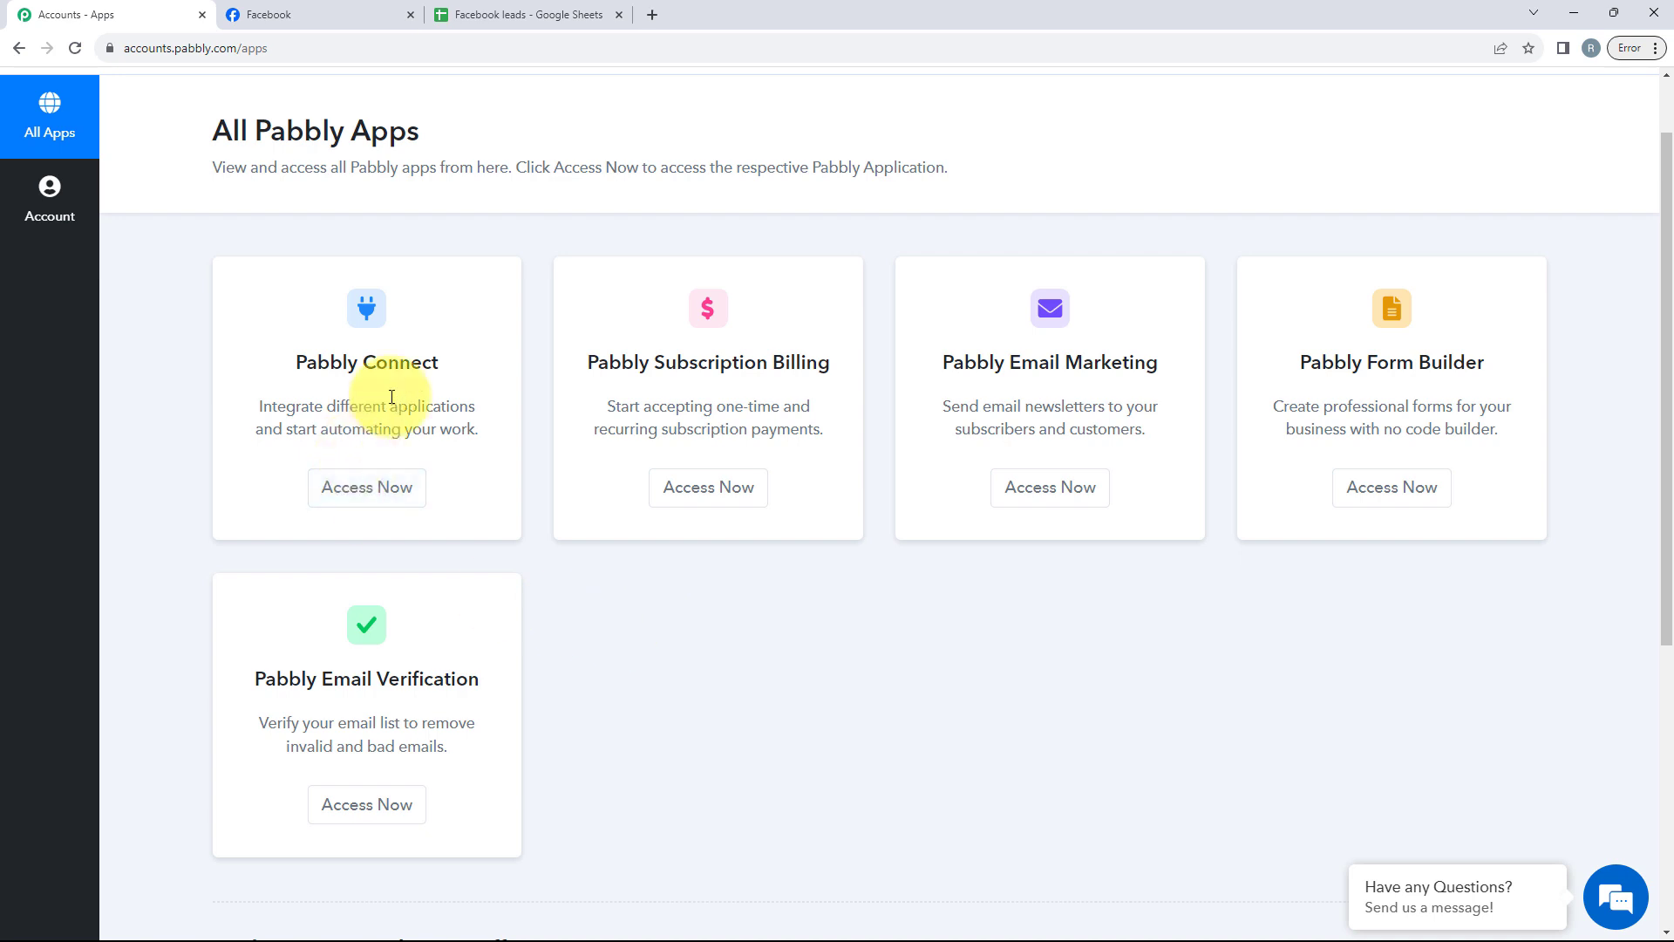
scroll(375, 419, up, 1)
drag(291, 453, 446, 457)
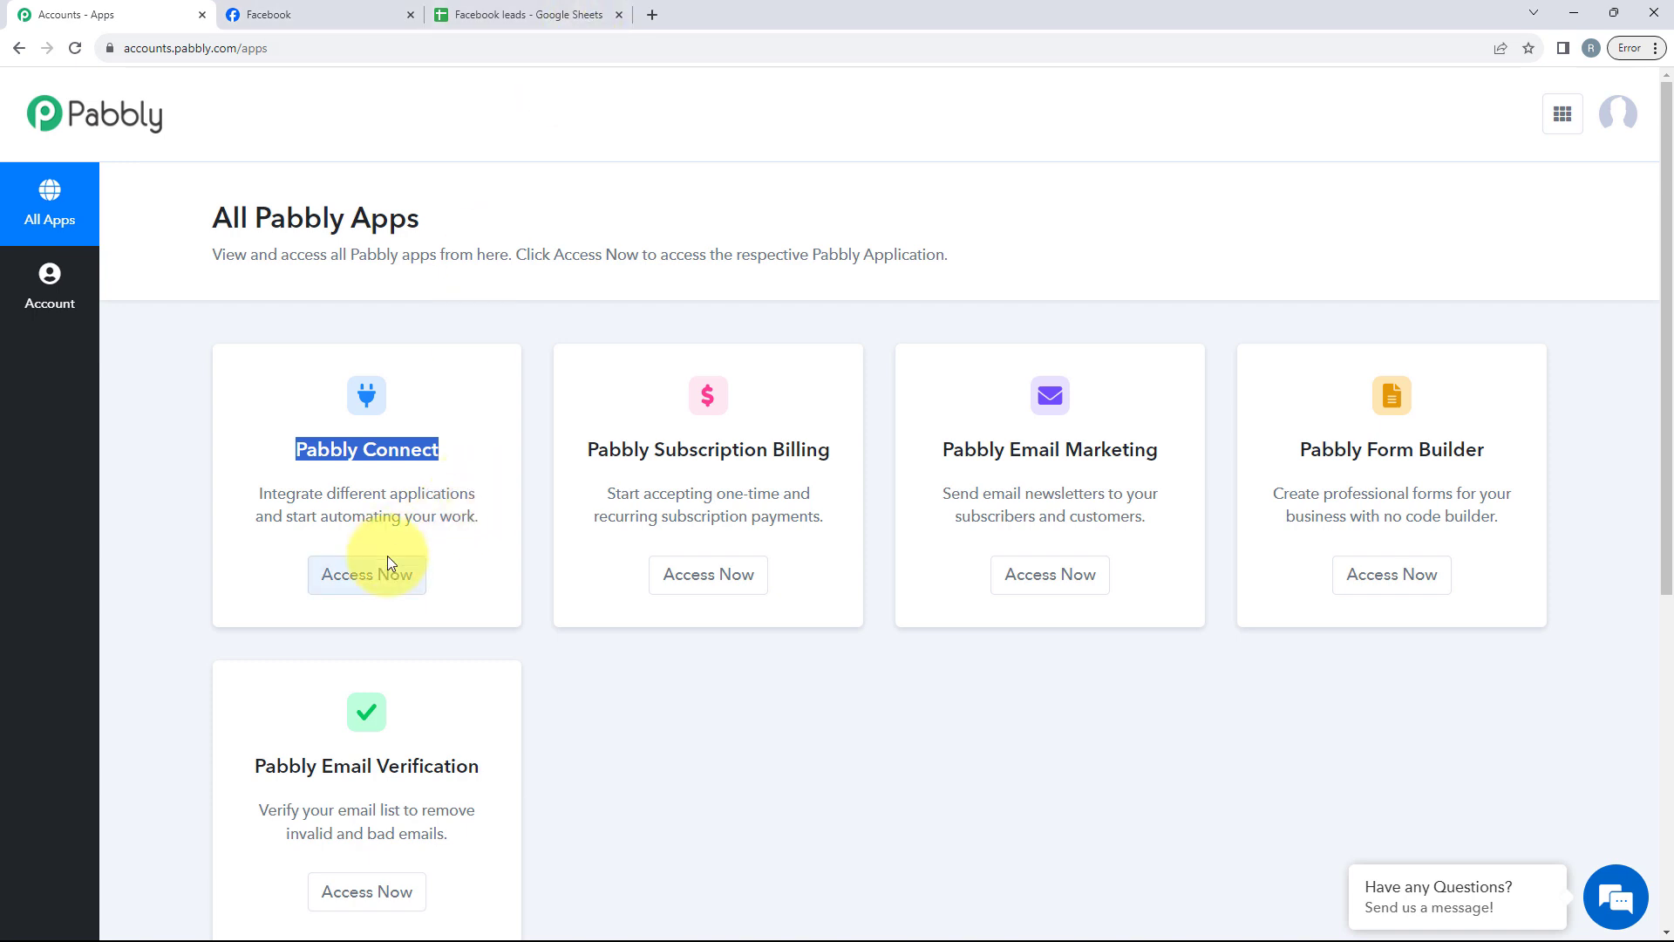
click(319, 582)
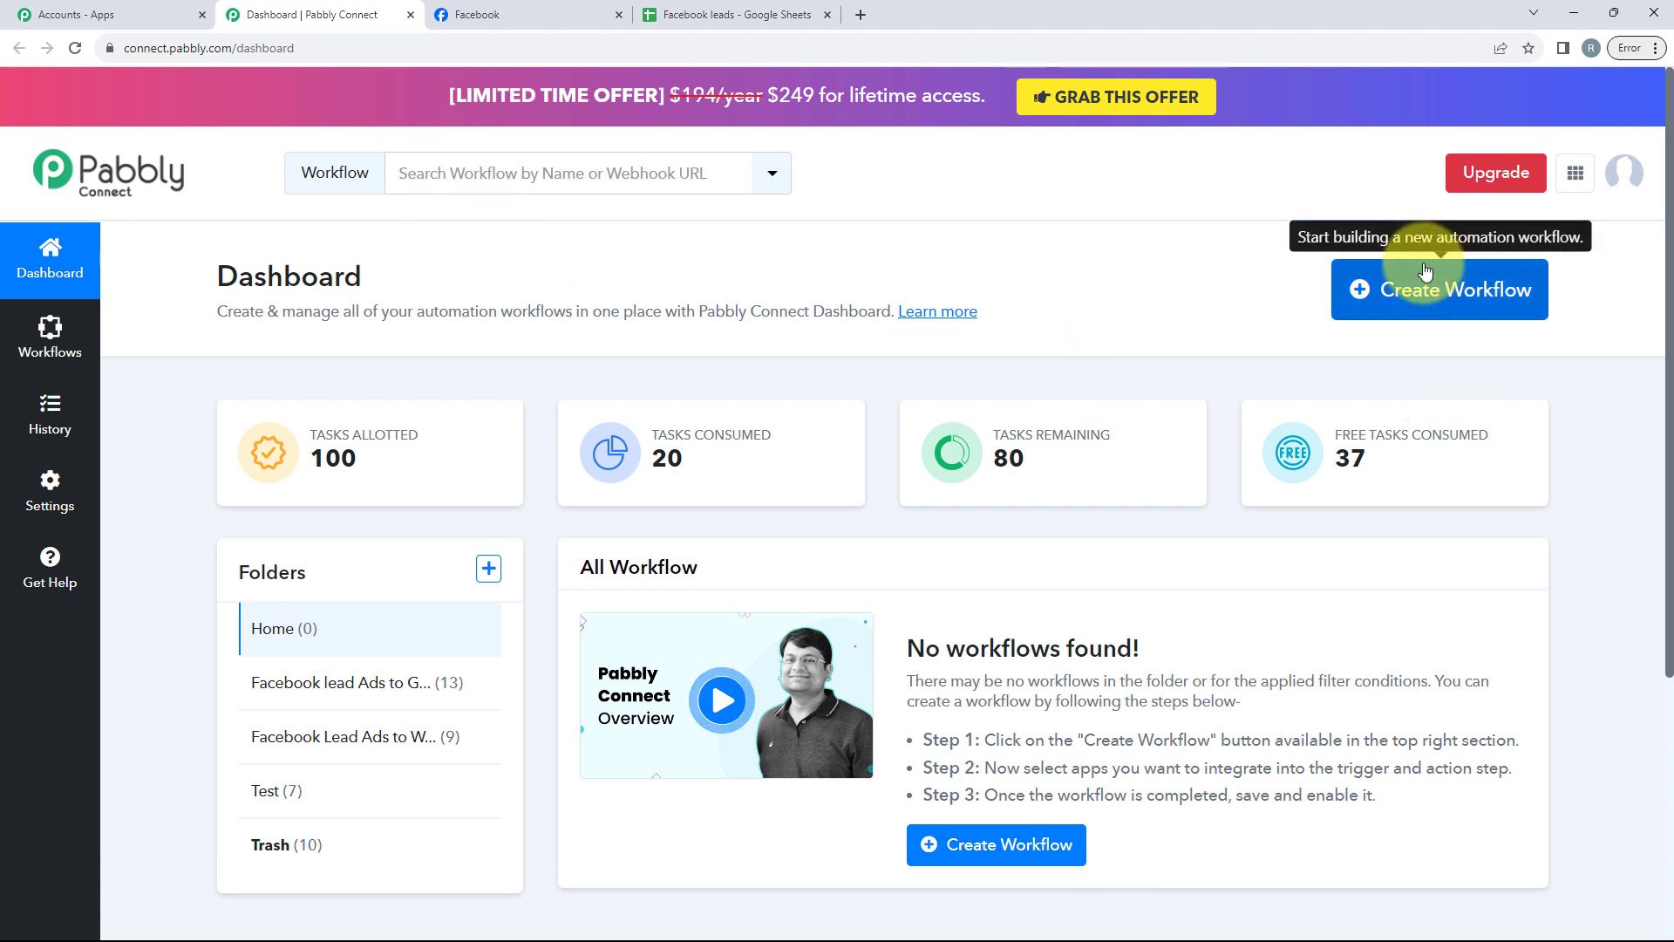
Step: Create a workflow named "Facebook Lead Ads to Google Sheets for Political Party" in the Facebook lead Ads to Google Sheets Automation folder
click(1391, 304)
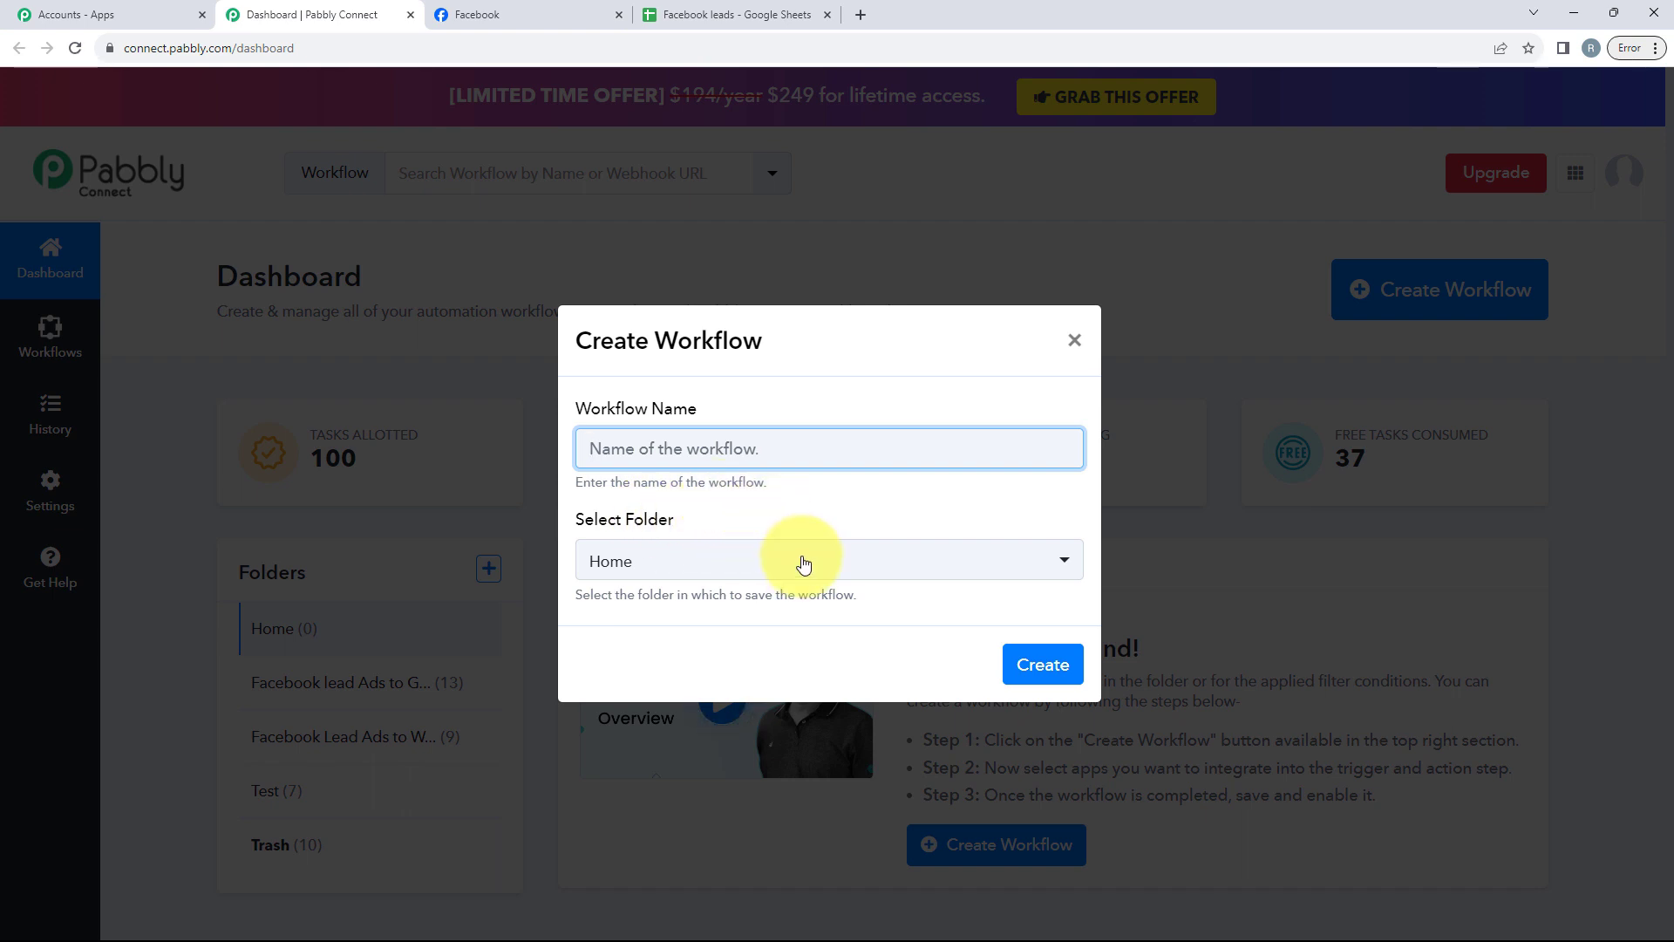
click(867, 563)
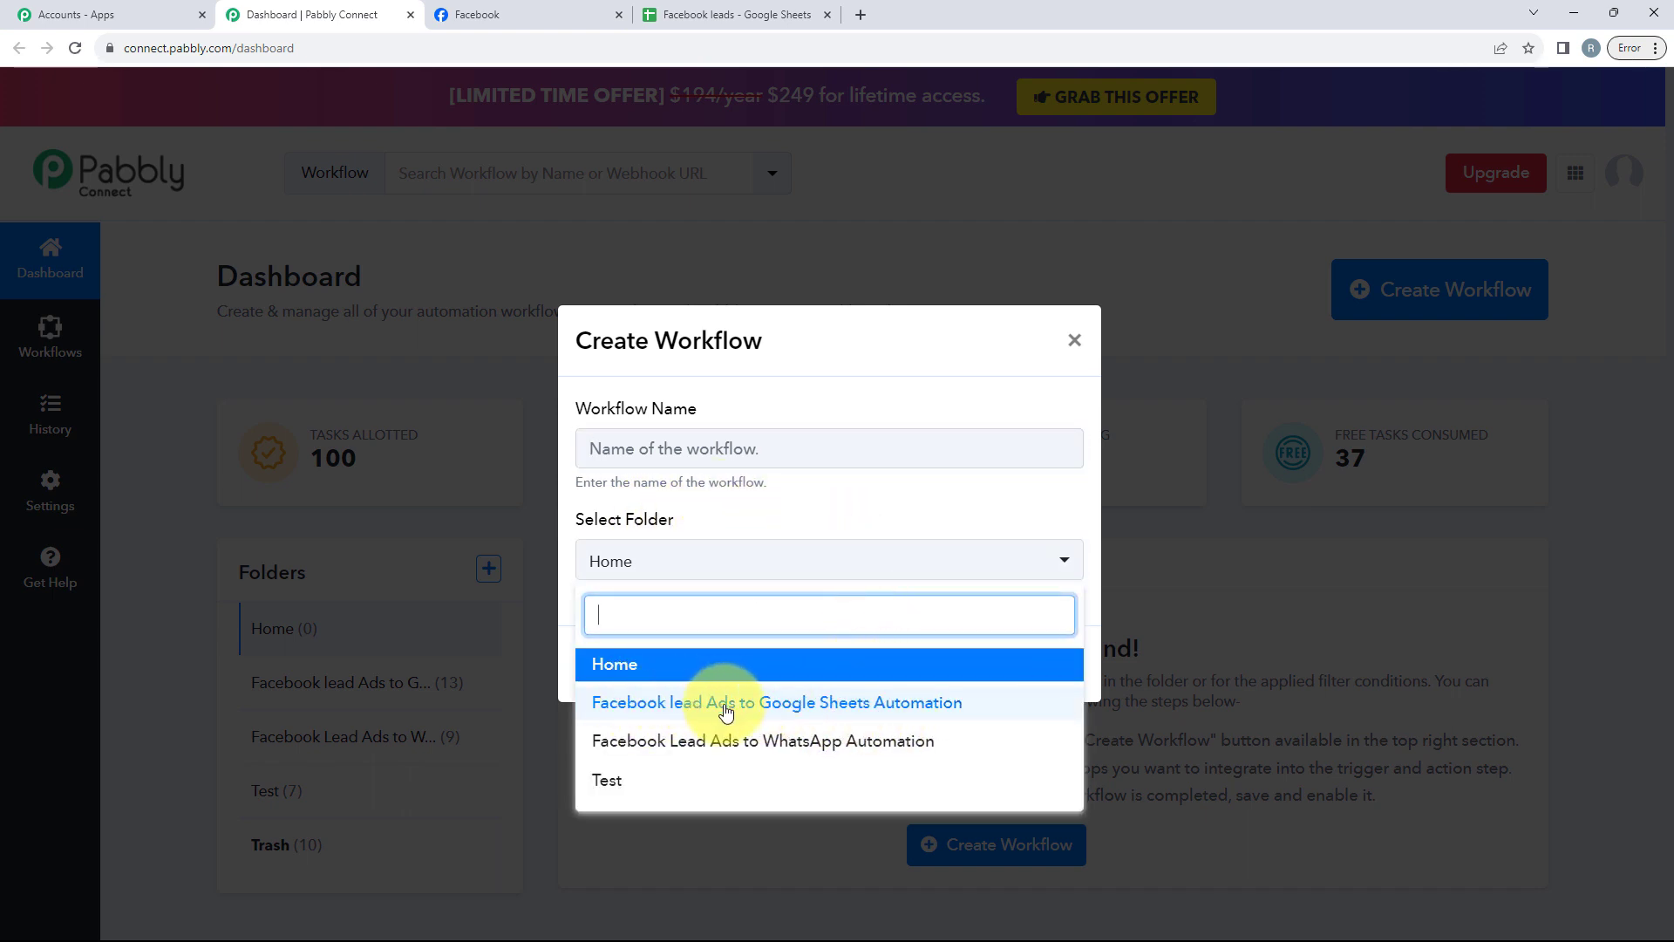
click(851, 702)
click(735, 464)
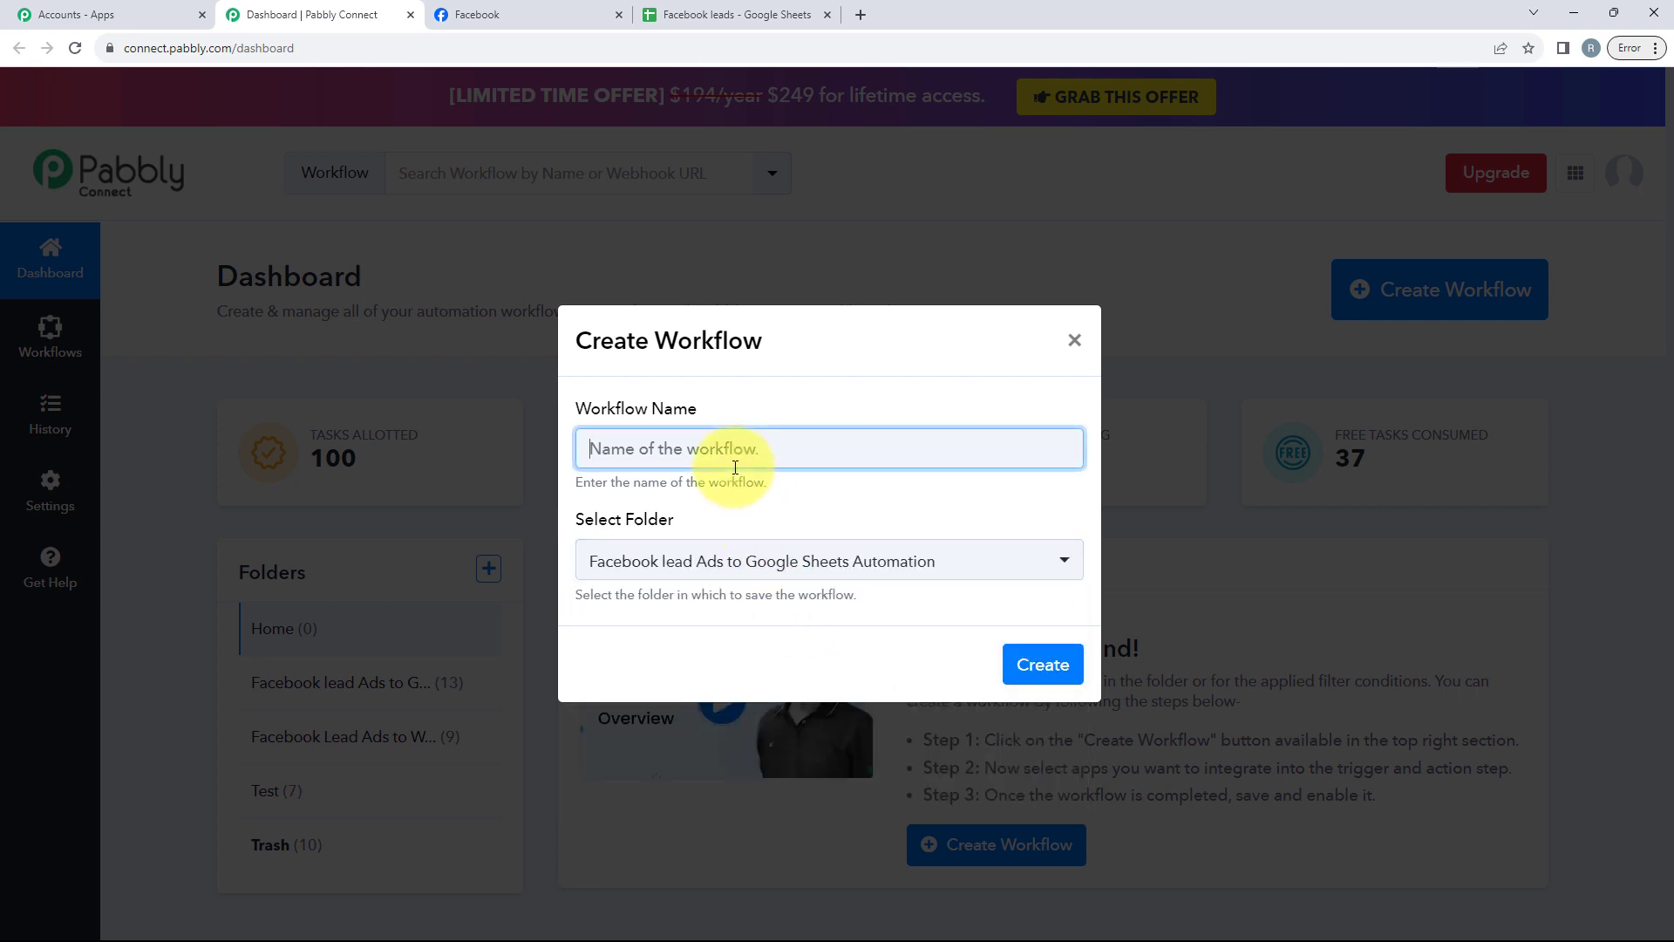
text(Facebook Lead Ads to Google Sheets for Political Party)
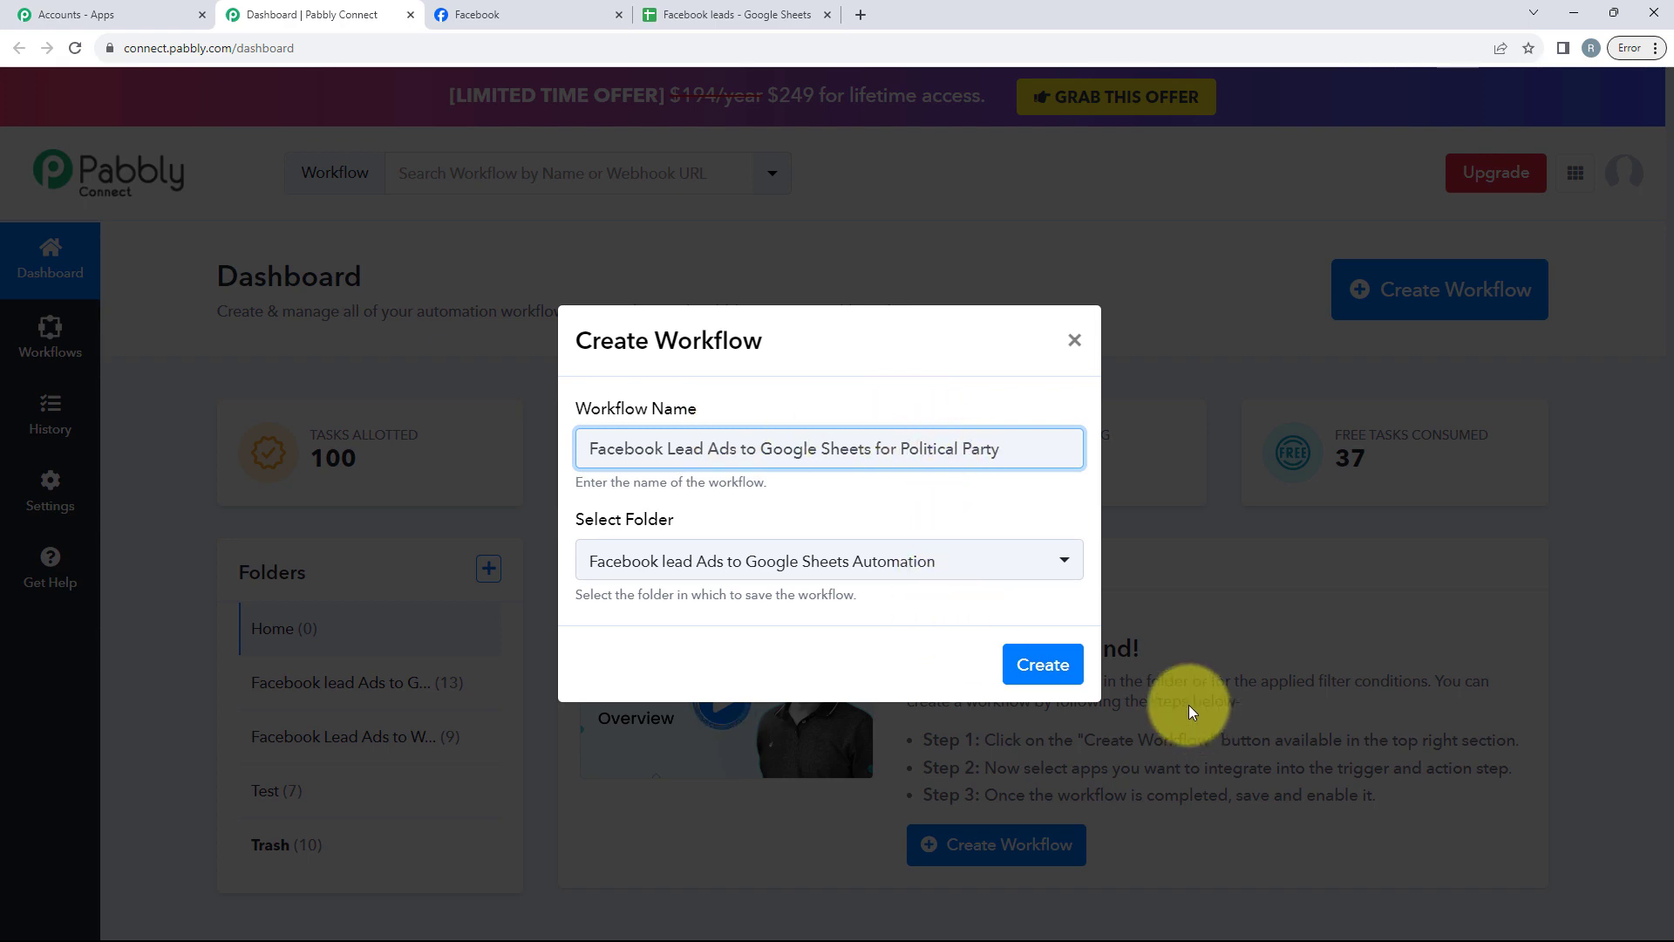
click(1058, 662)
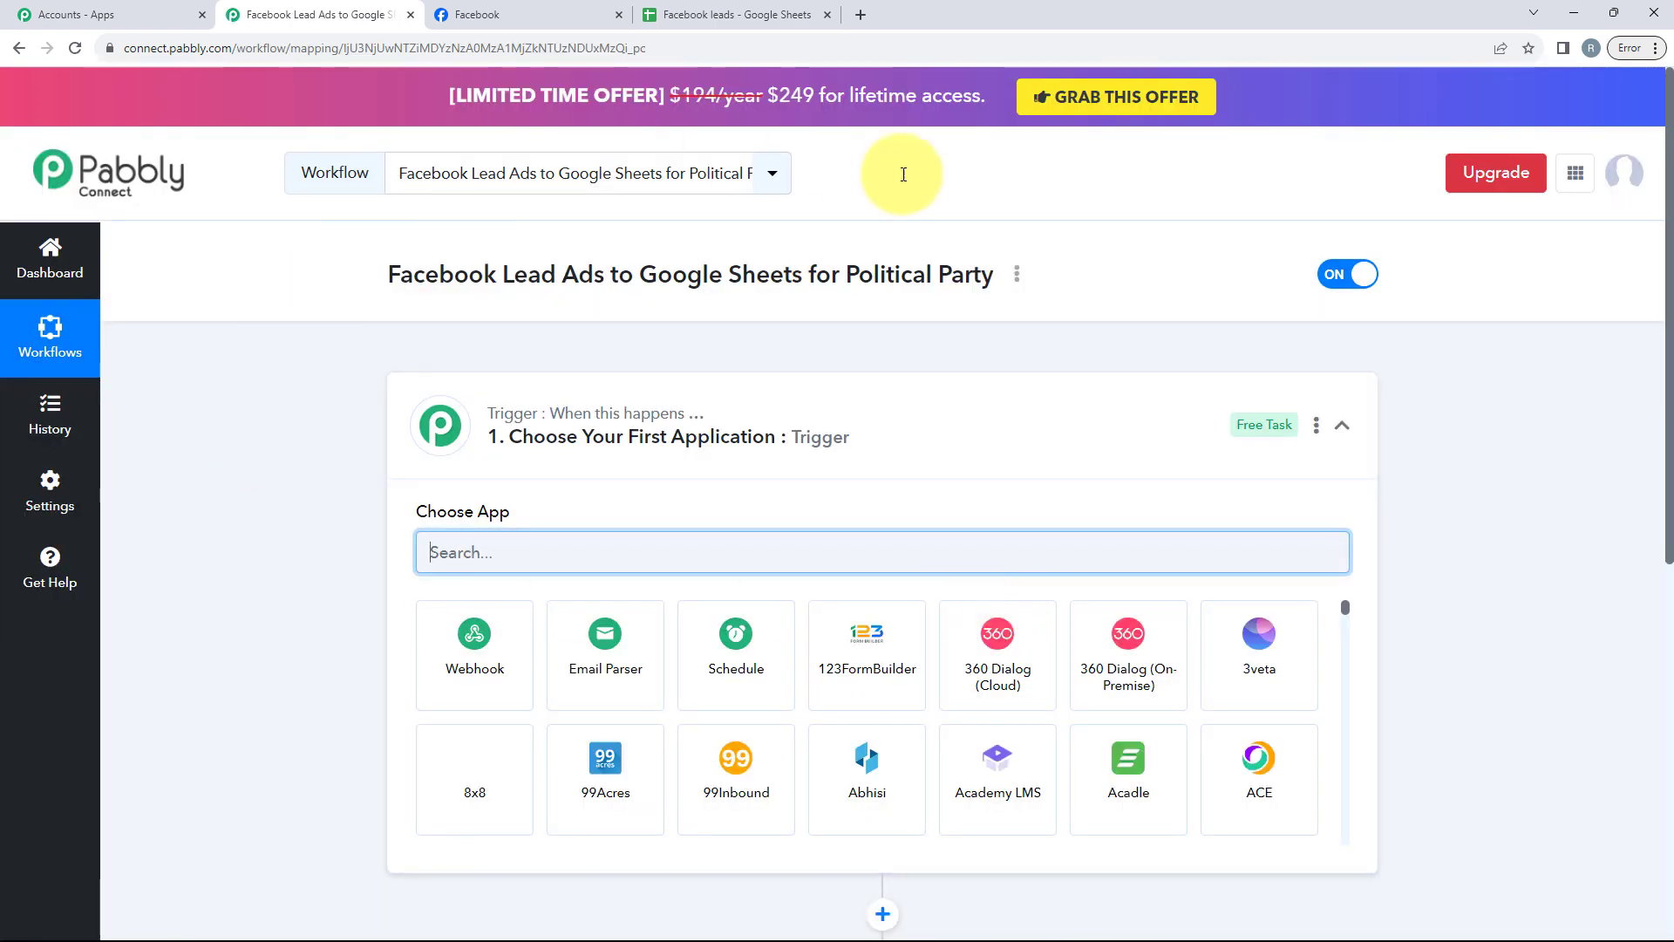
Step: Choose Facebook Lead Ads as the trigger application
click(940, 466)
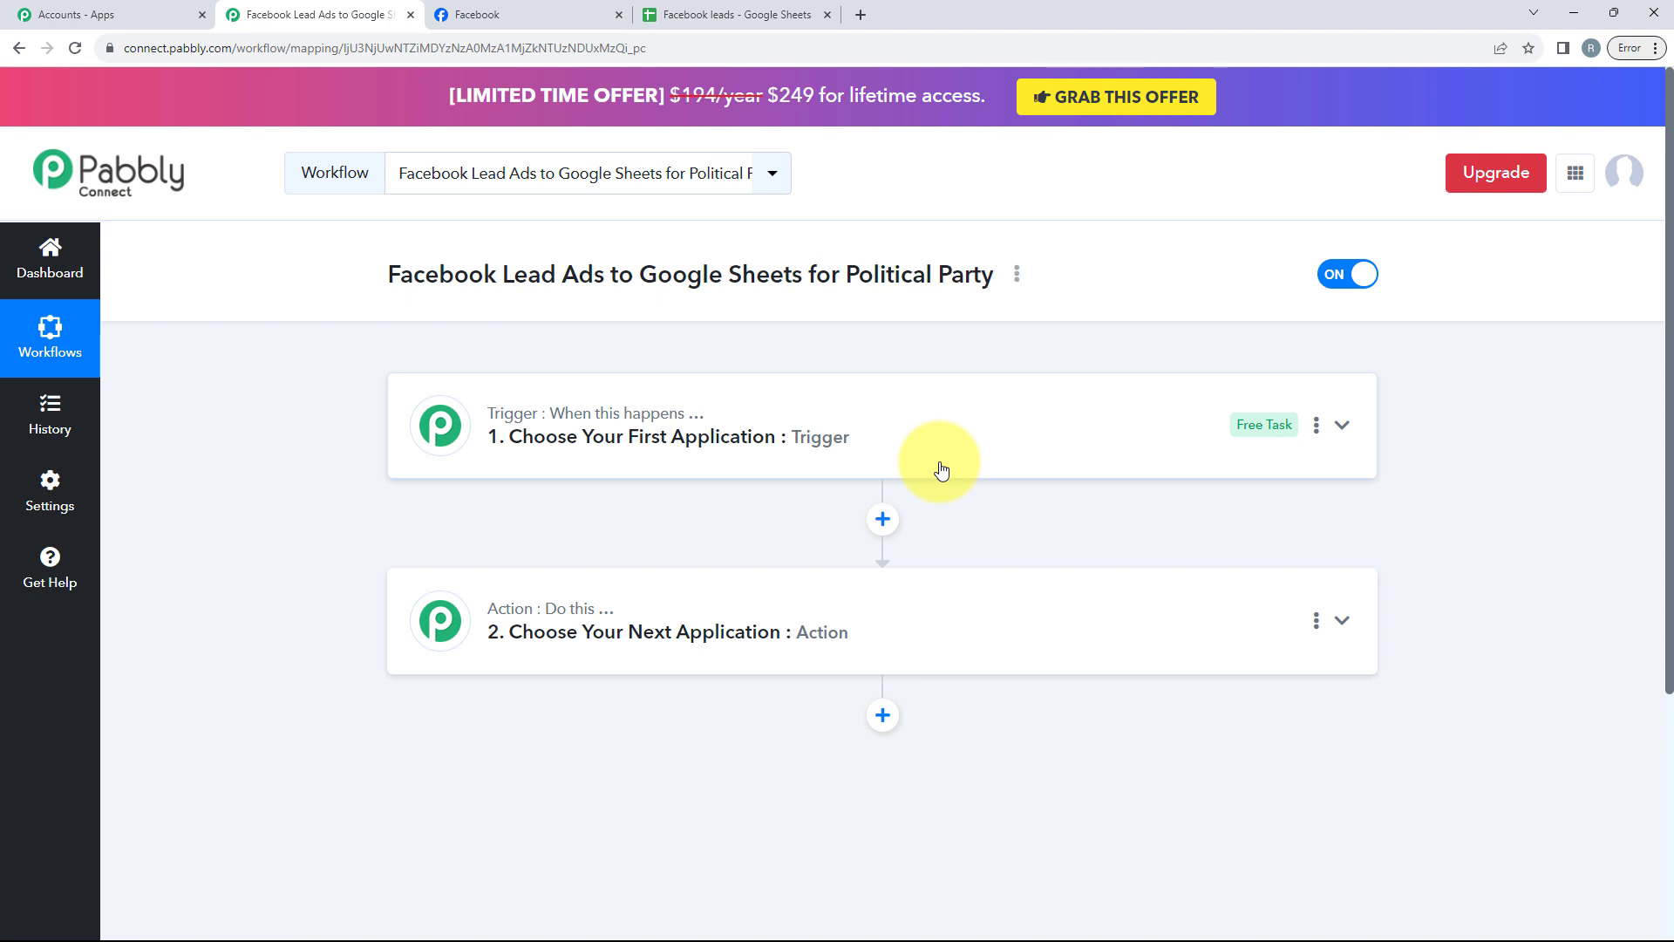
mouse_move(610, 413)
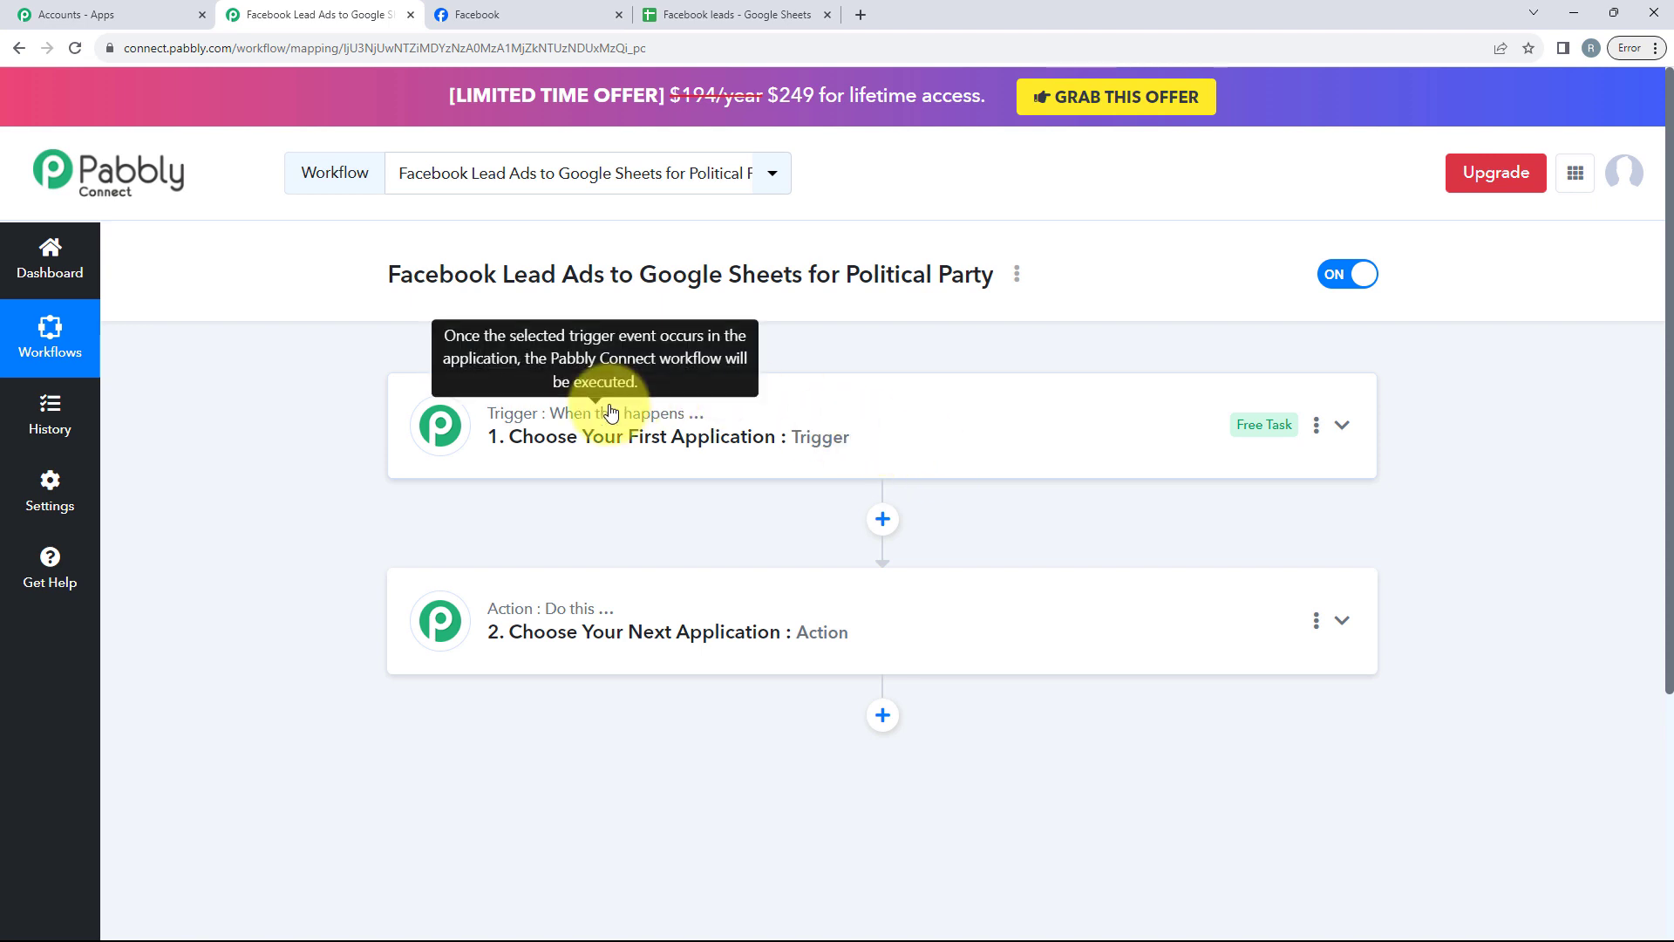
mouse_move(563, 608)
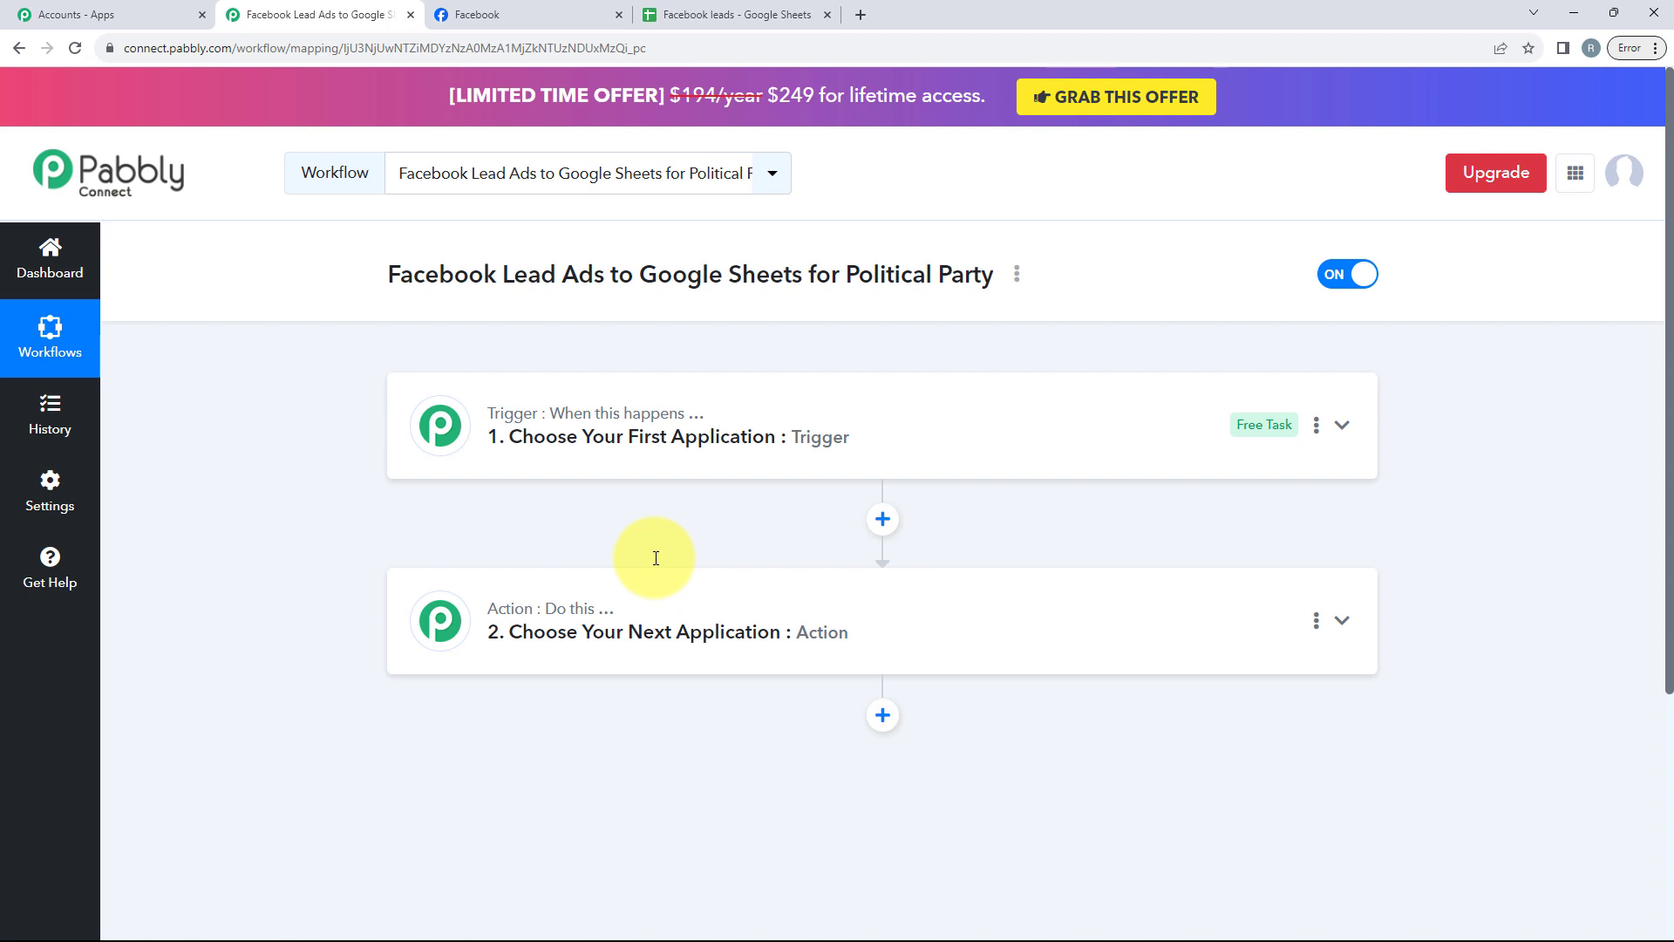
click(573, 441)
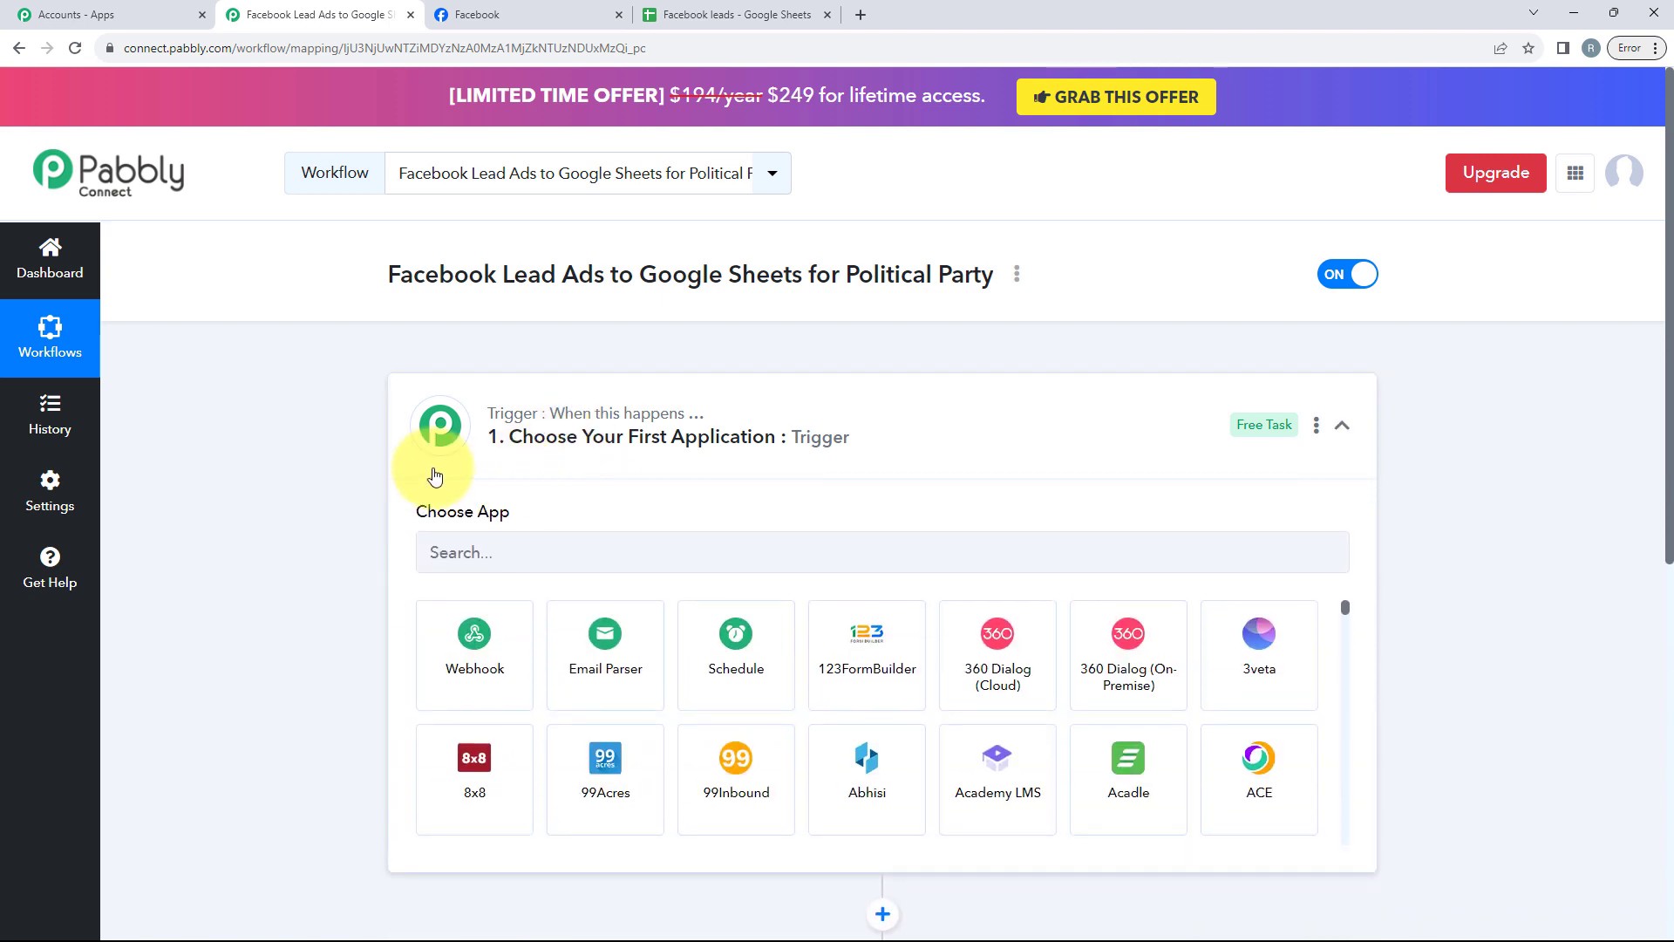
scroll(589, 500, down, 1)
click(545, 463)
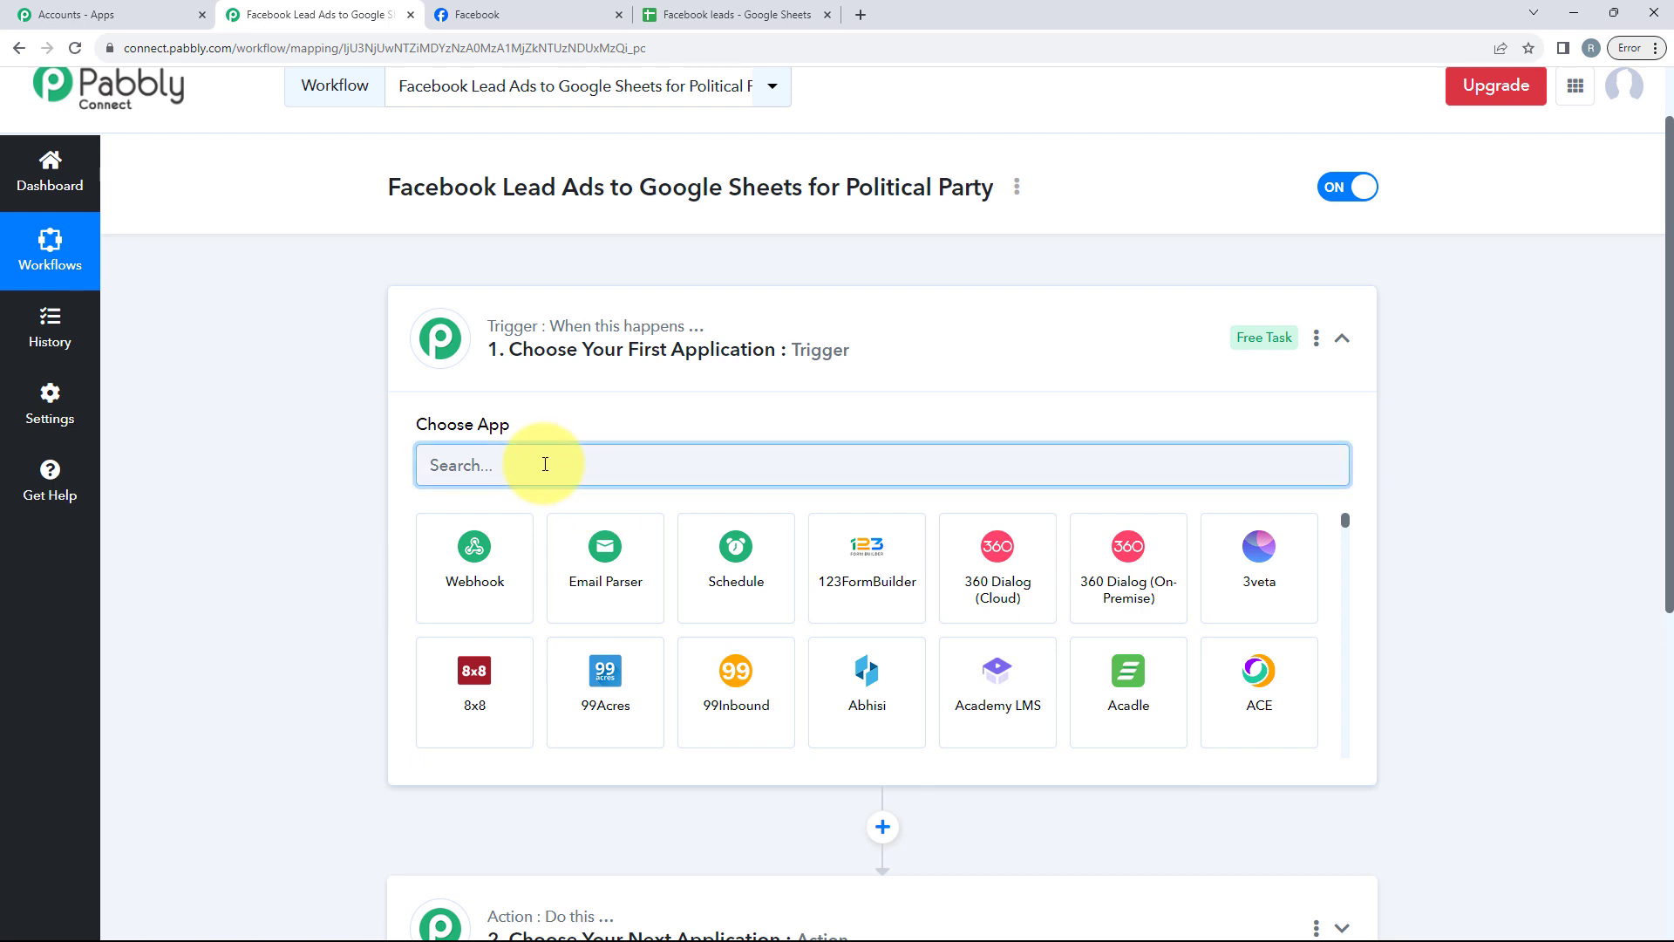
text(Face)
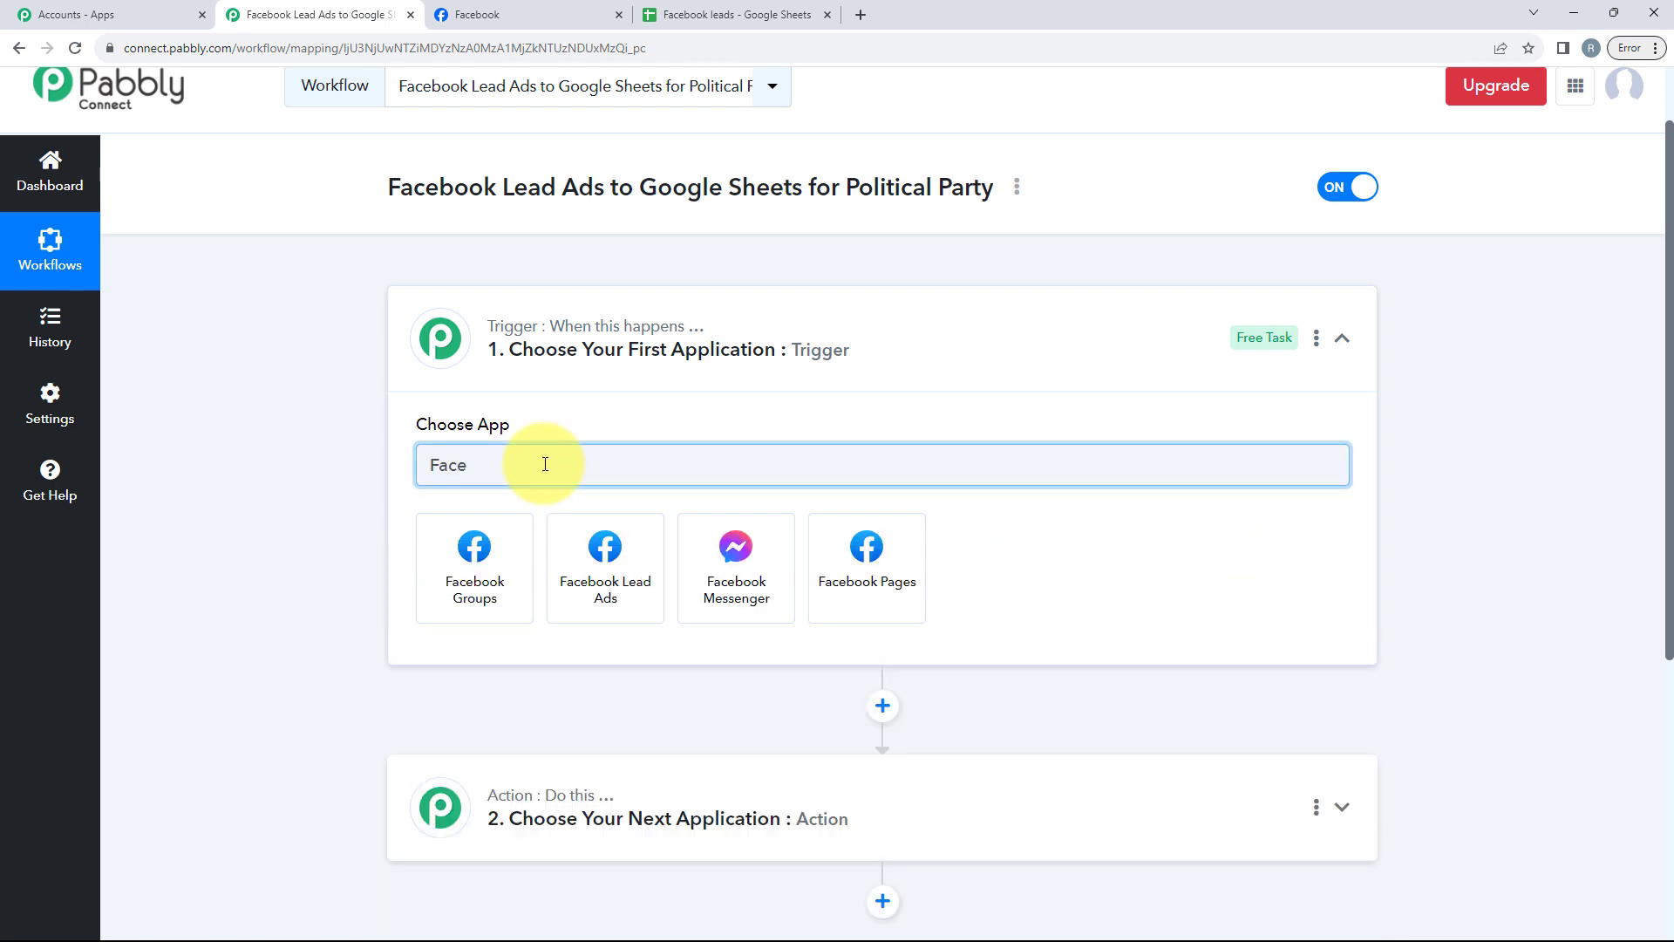
click(629, 598)
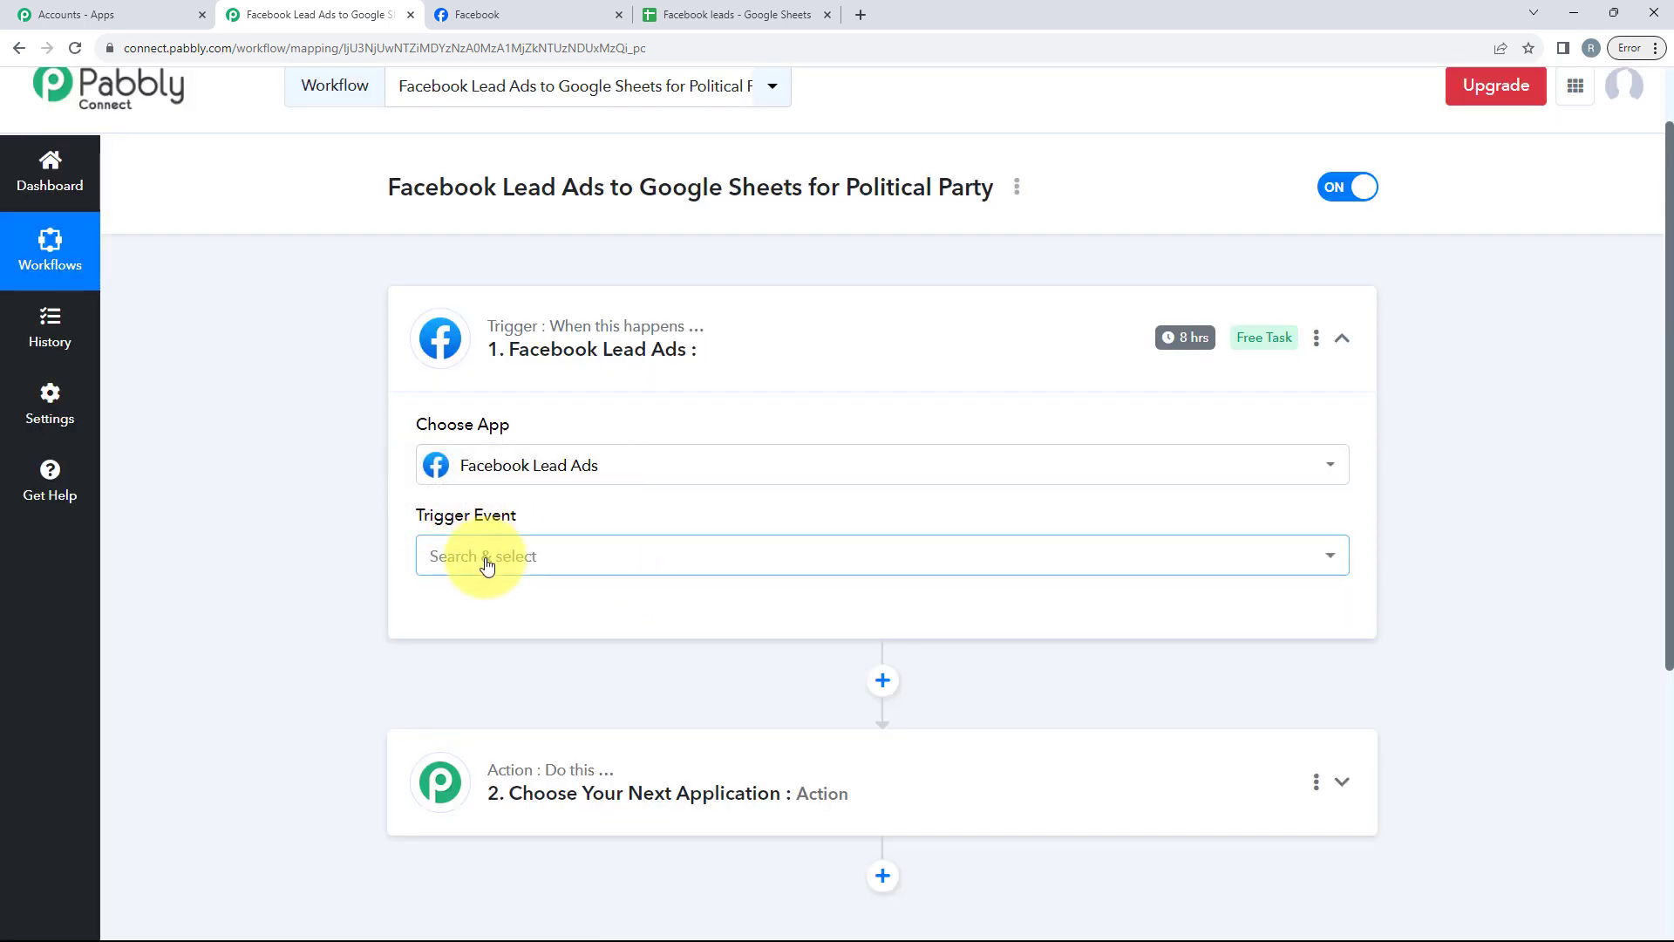
Step: Set the trigger event to New Lead (Instant) and start connecting the account
click(486, 565)
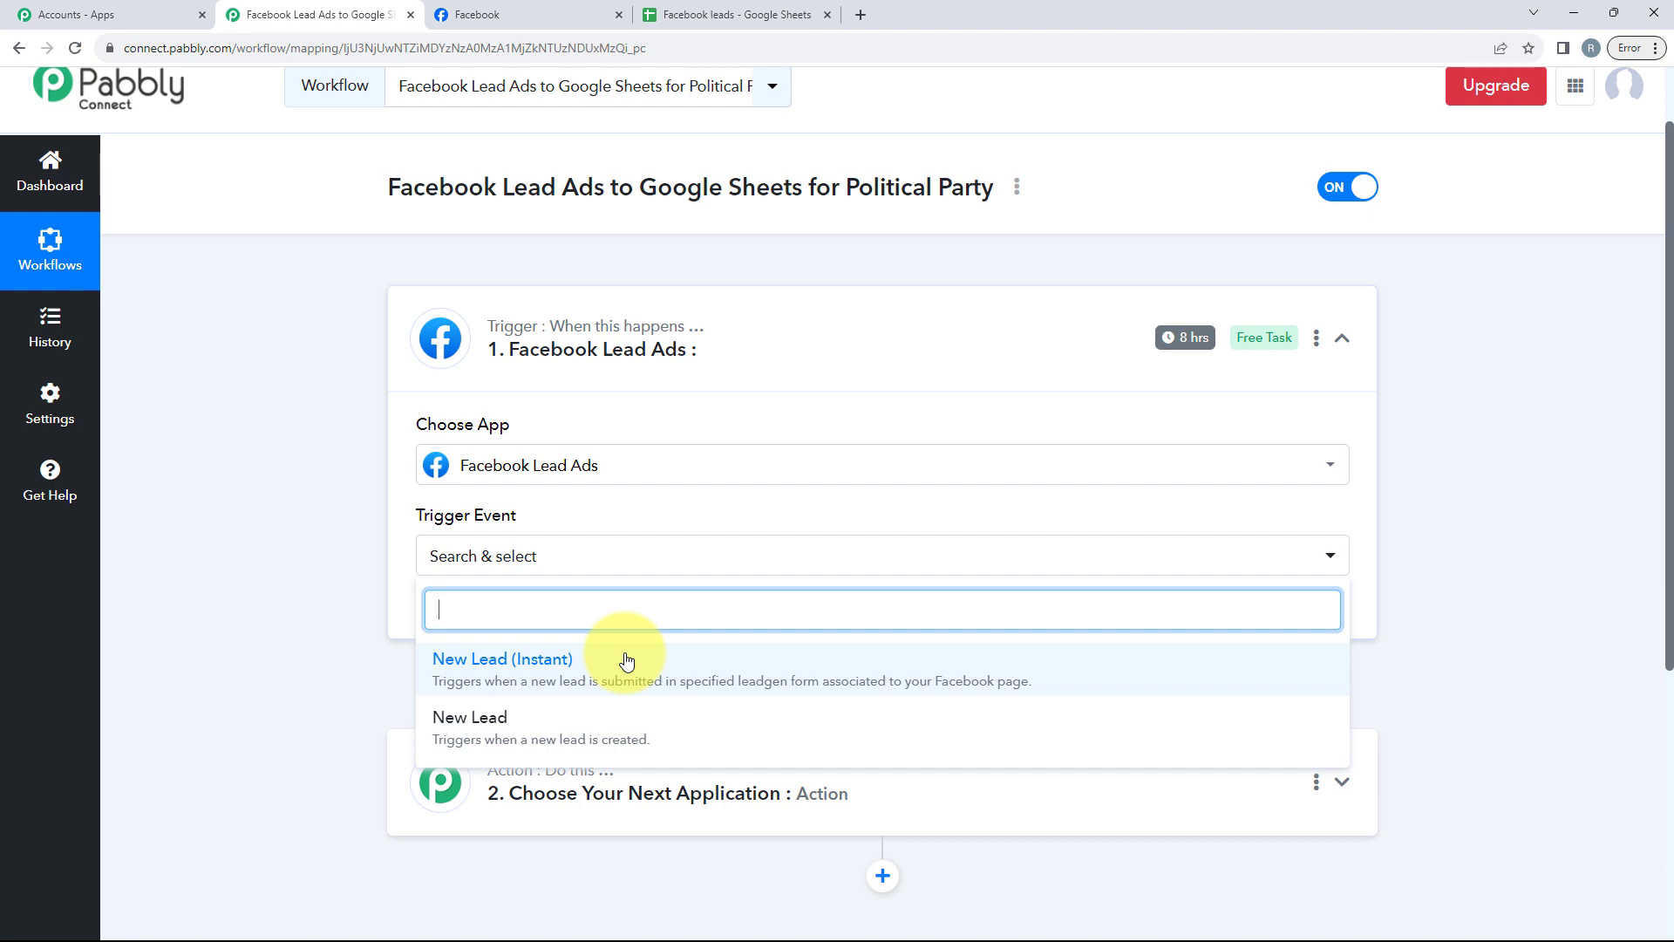
click(488, 685)
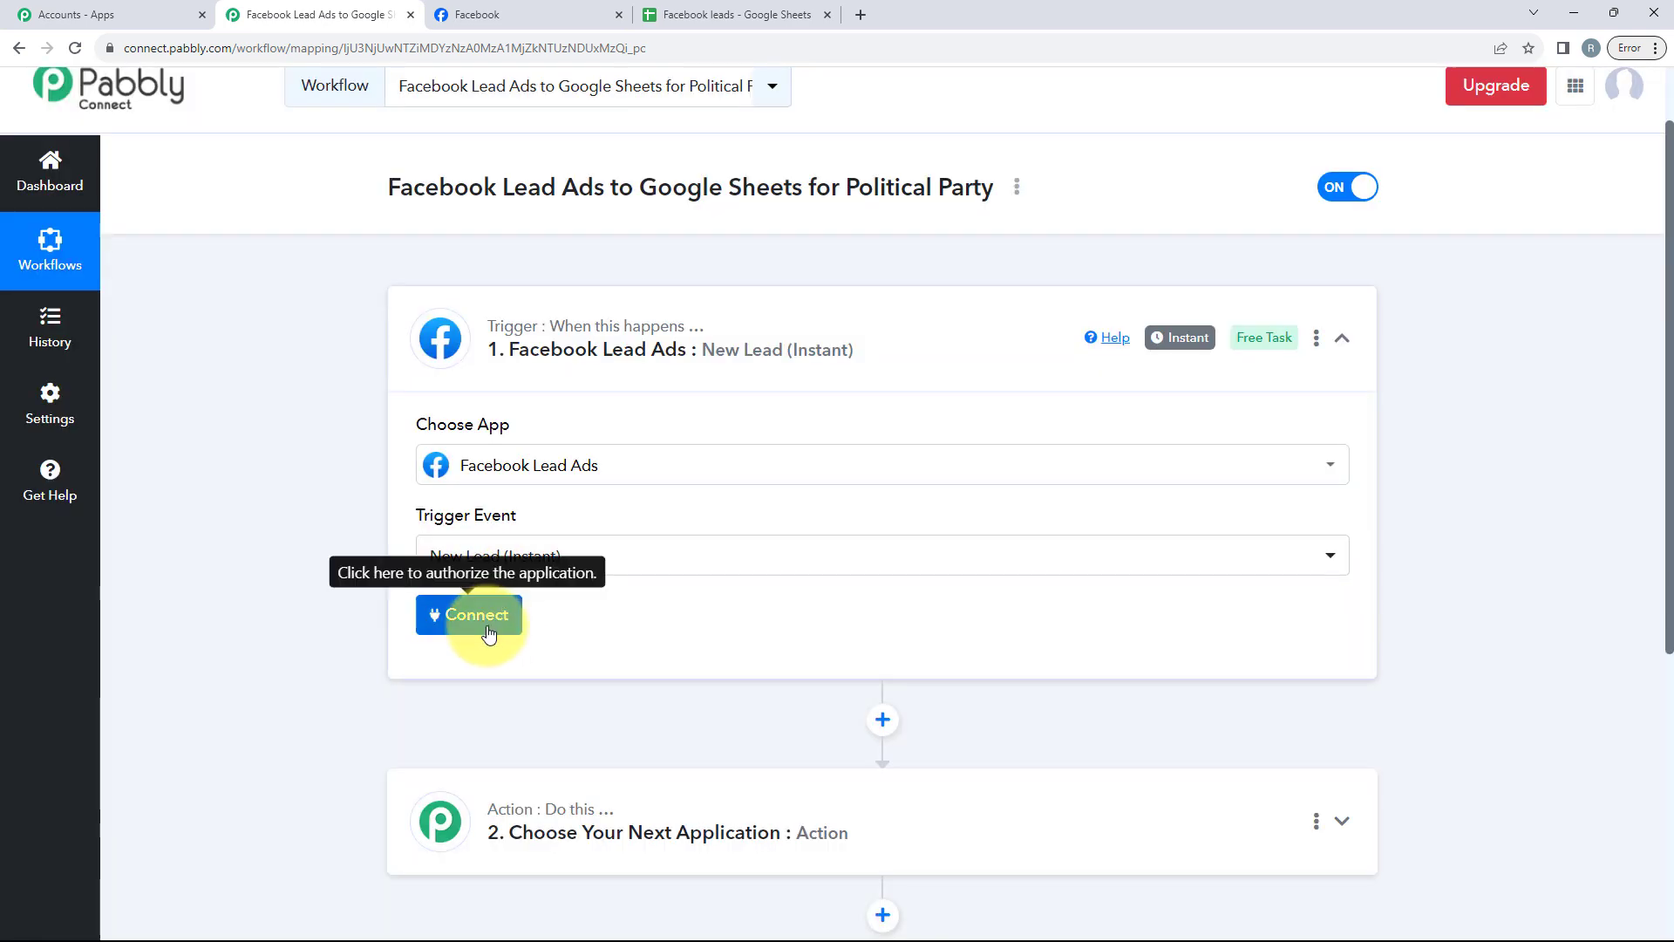
click(485, 620)
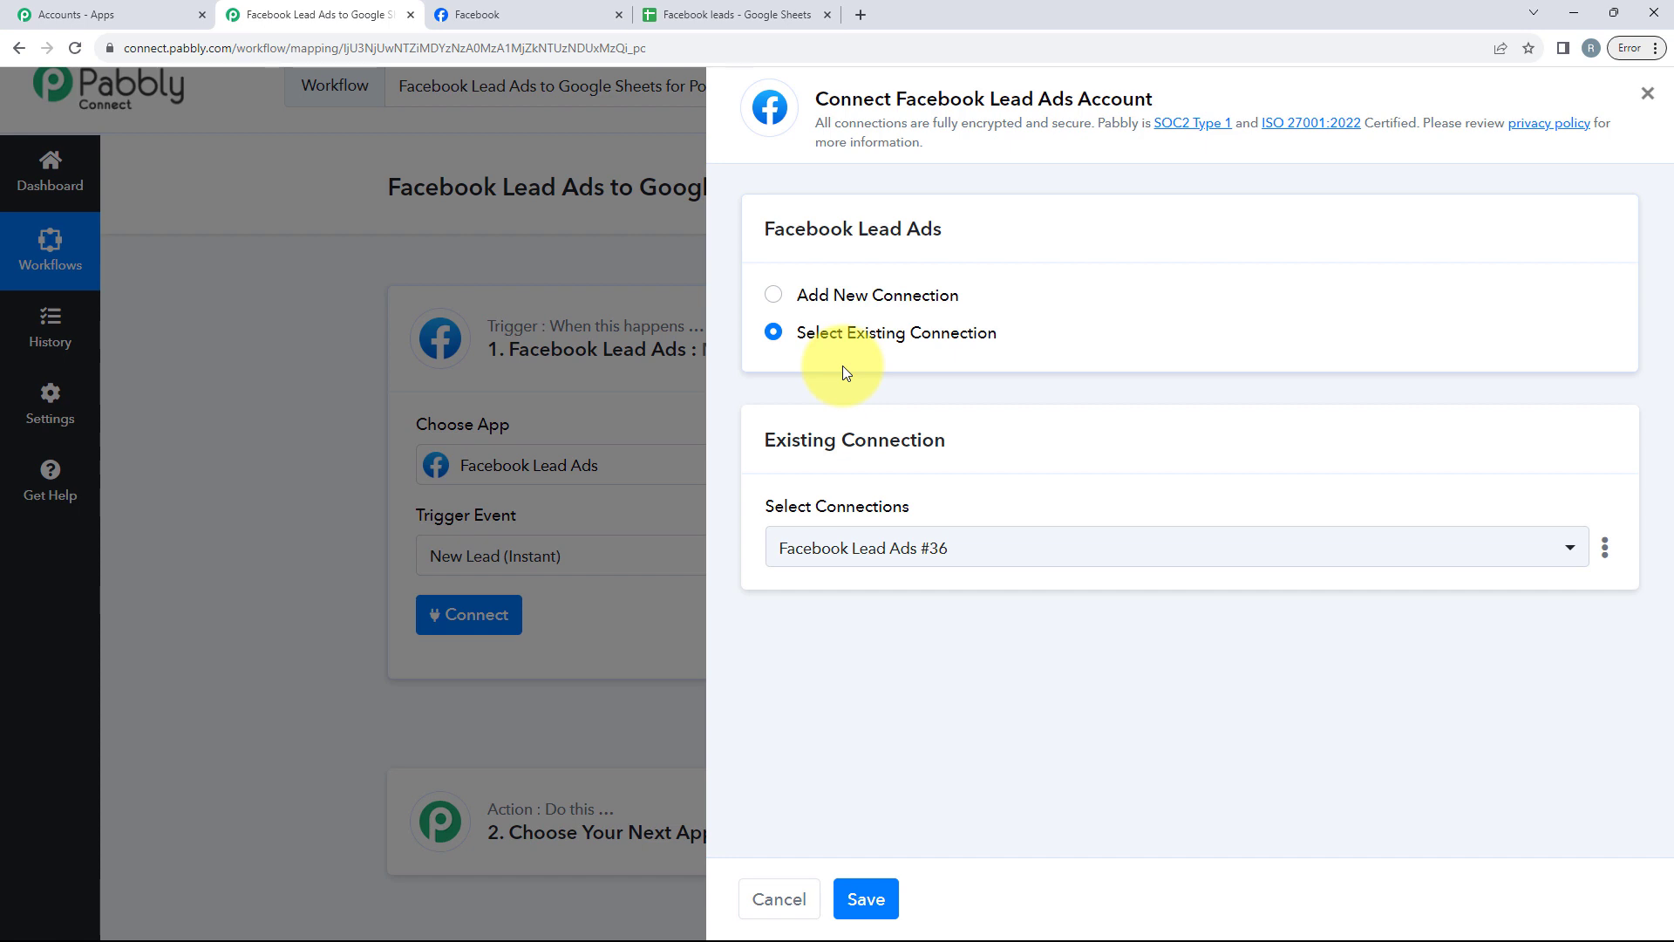
Step: Add a new Facebook Lead Ads connection and authorize it by continuing with the Facebook account
click(907, 300)
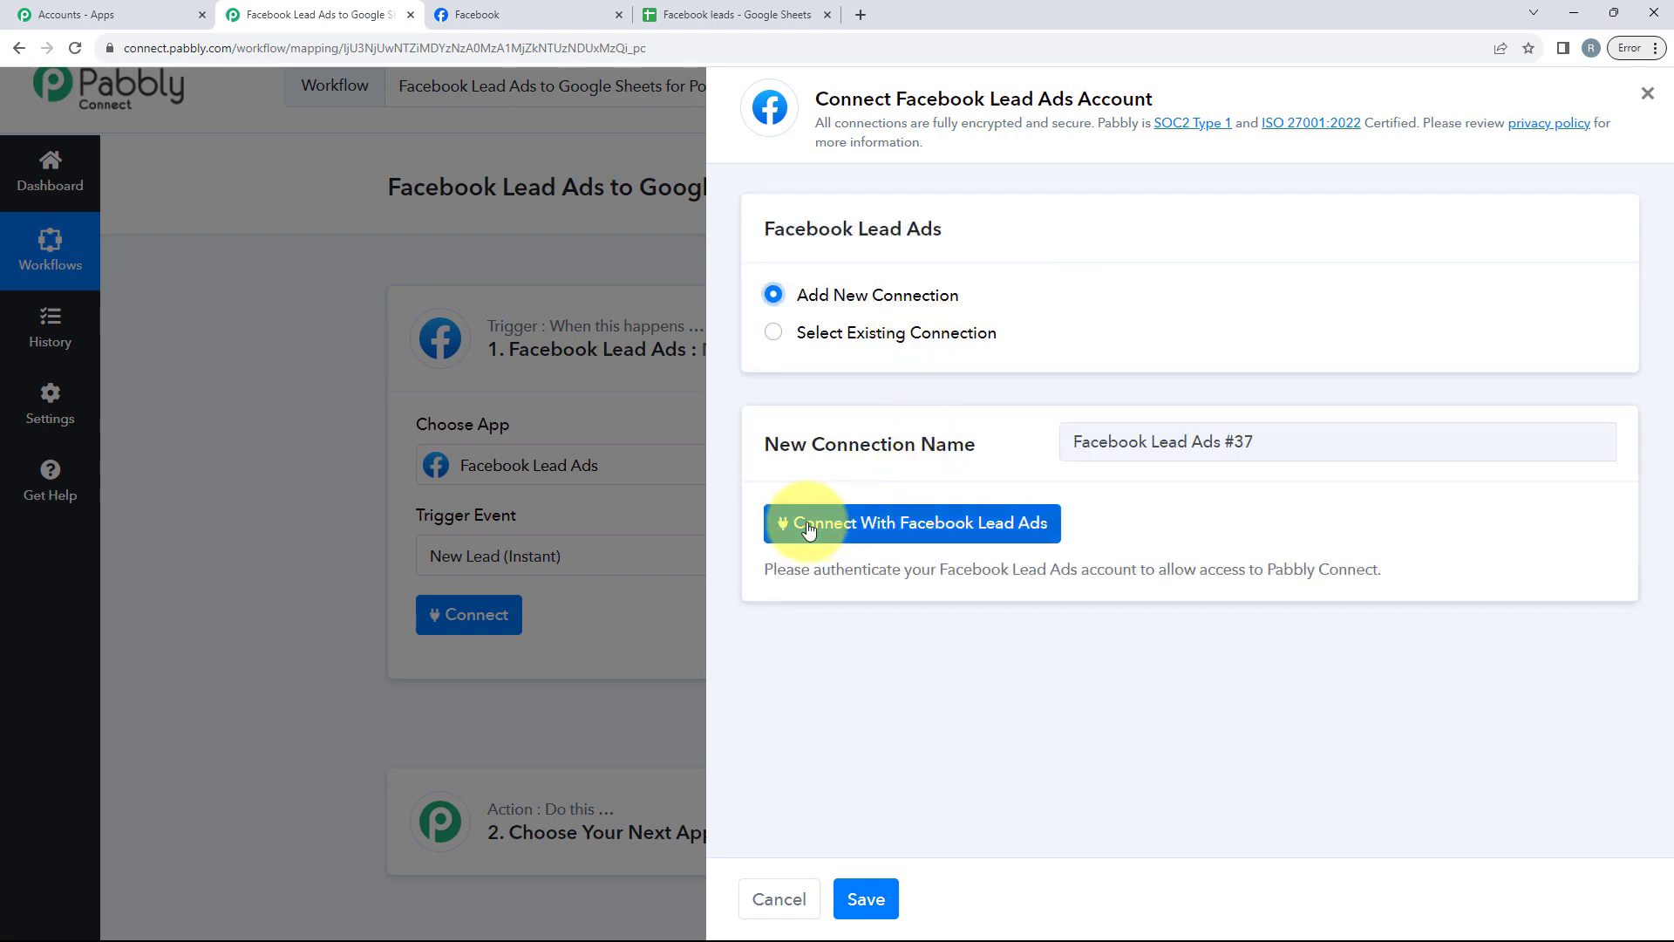
click(1028, 523)
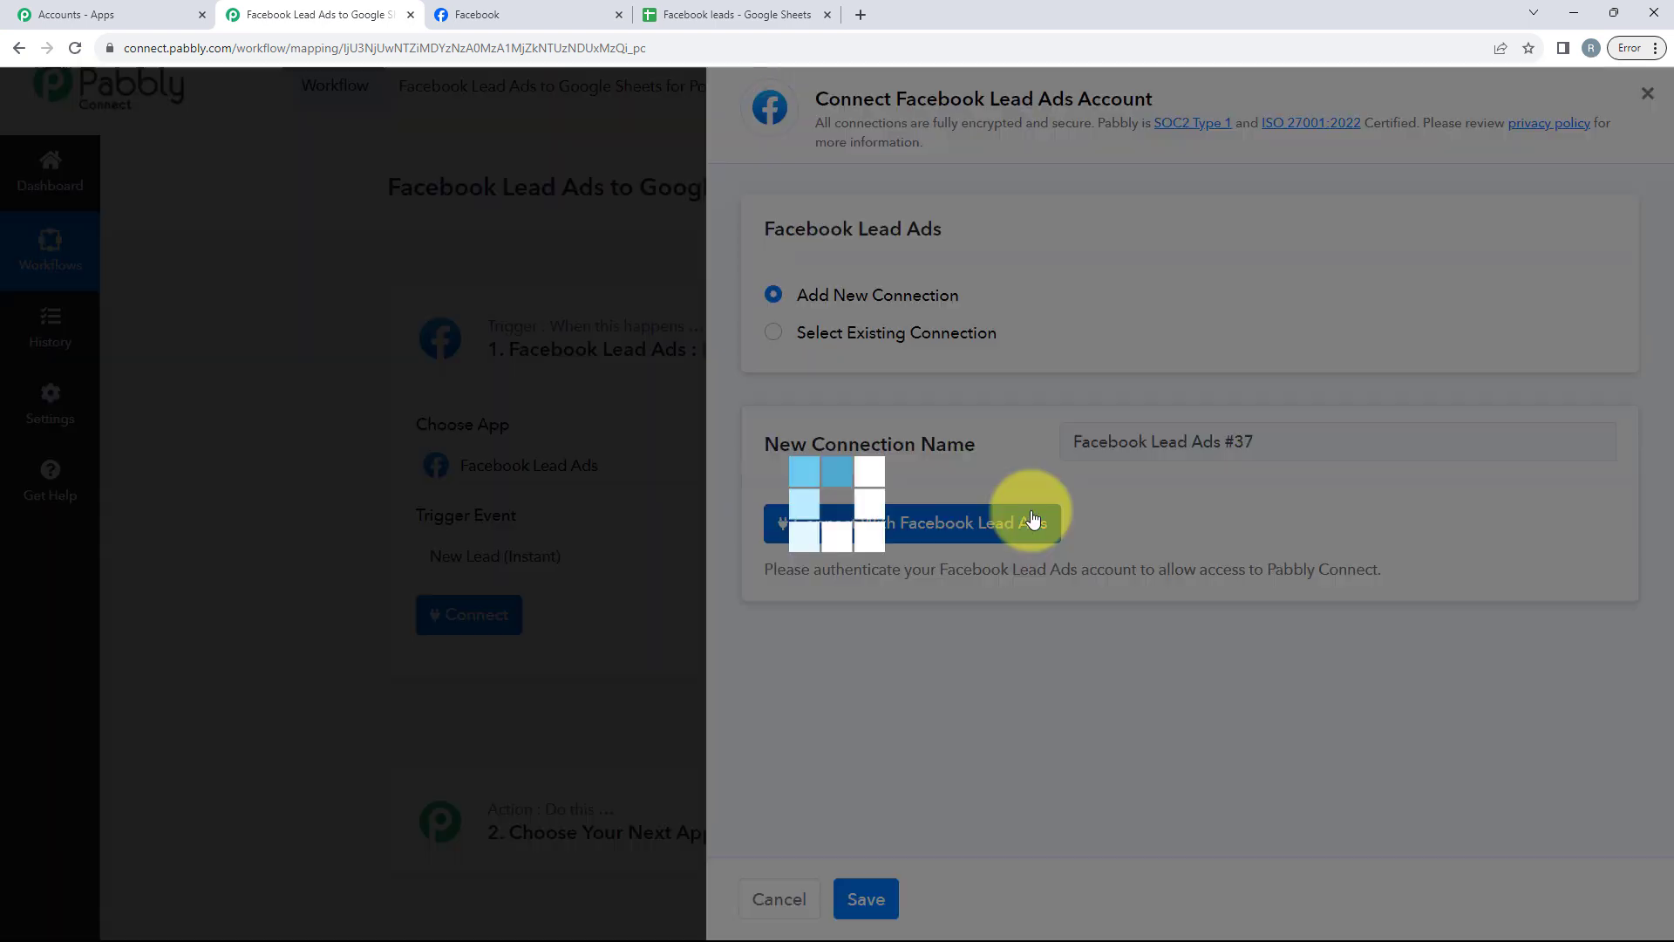
click(925, 519)
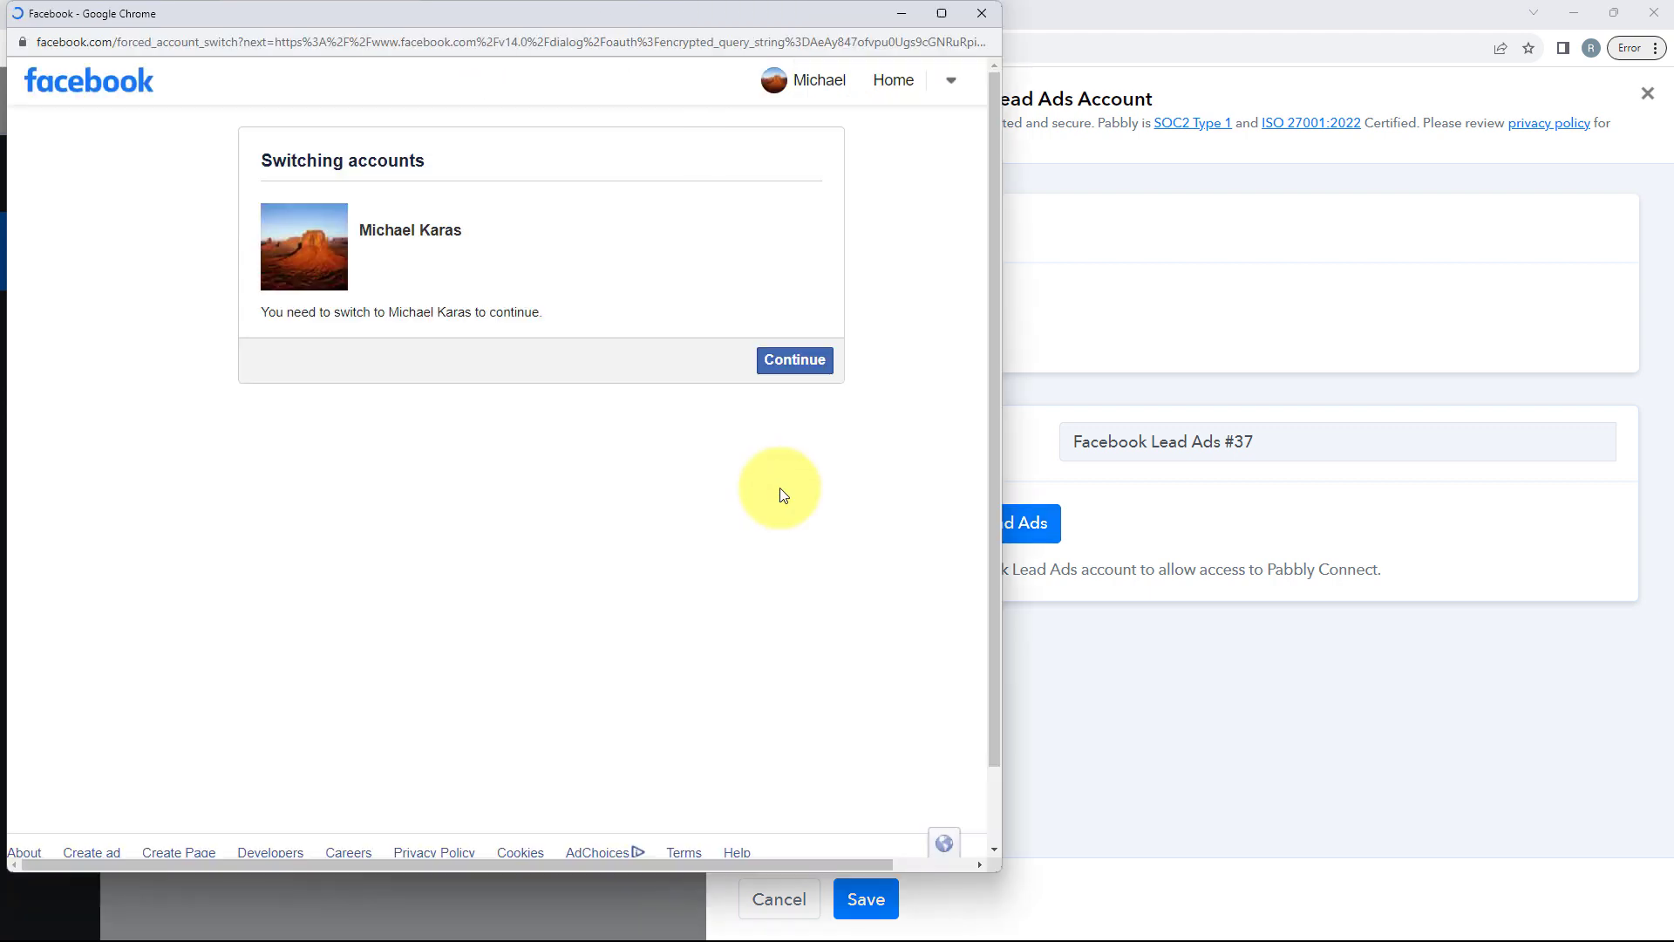
click(762, 374)
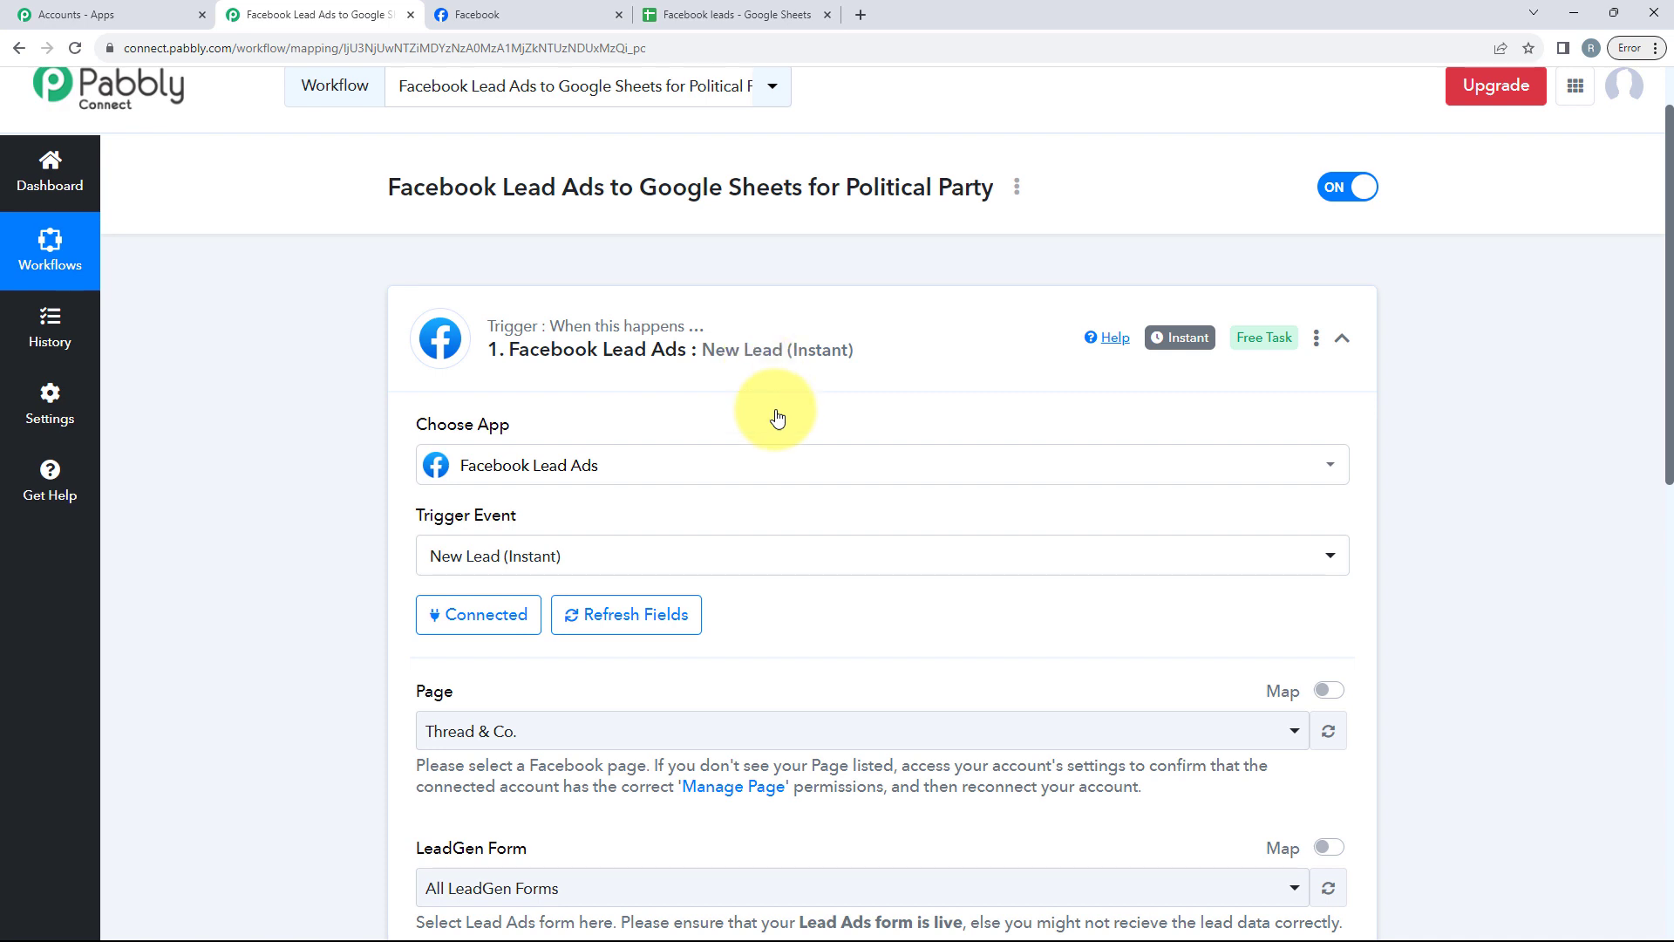
Step: Select the JJP page as the trigger's Facebook page
scroll(811, 506, down, 3)
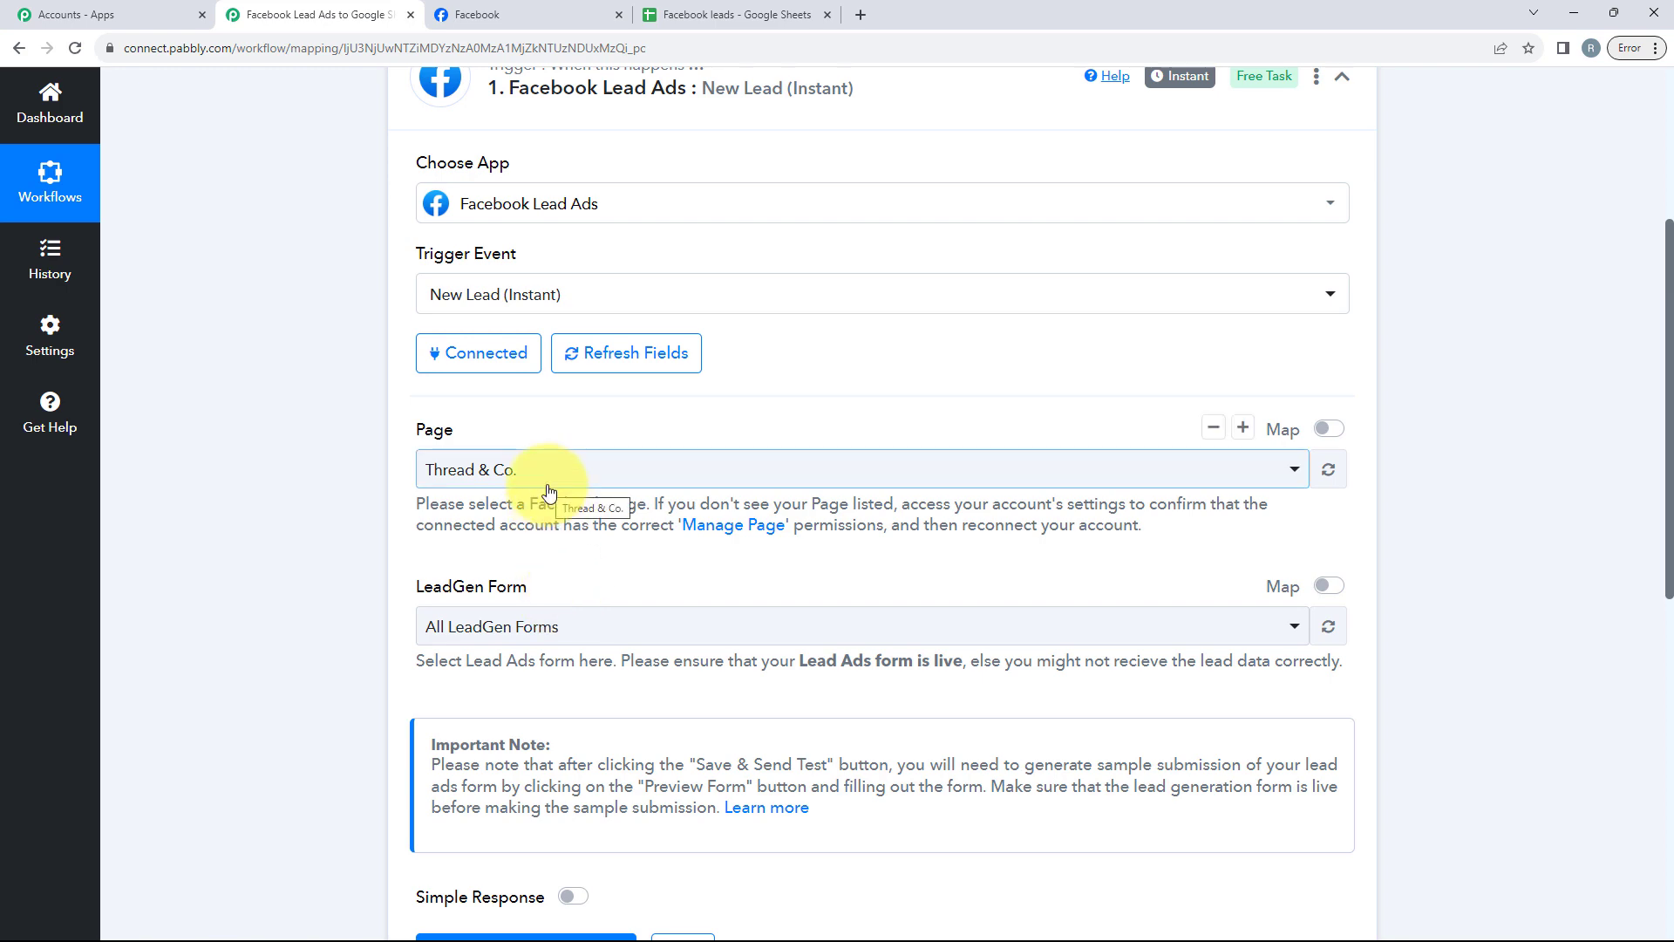
click(458, 16)
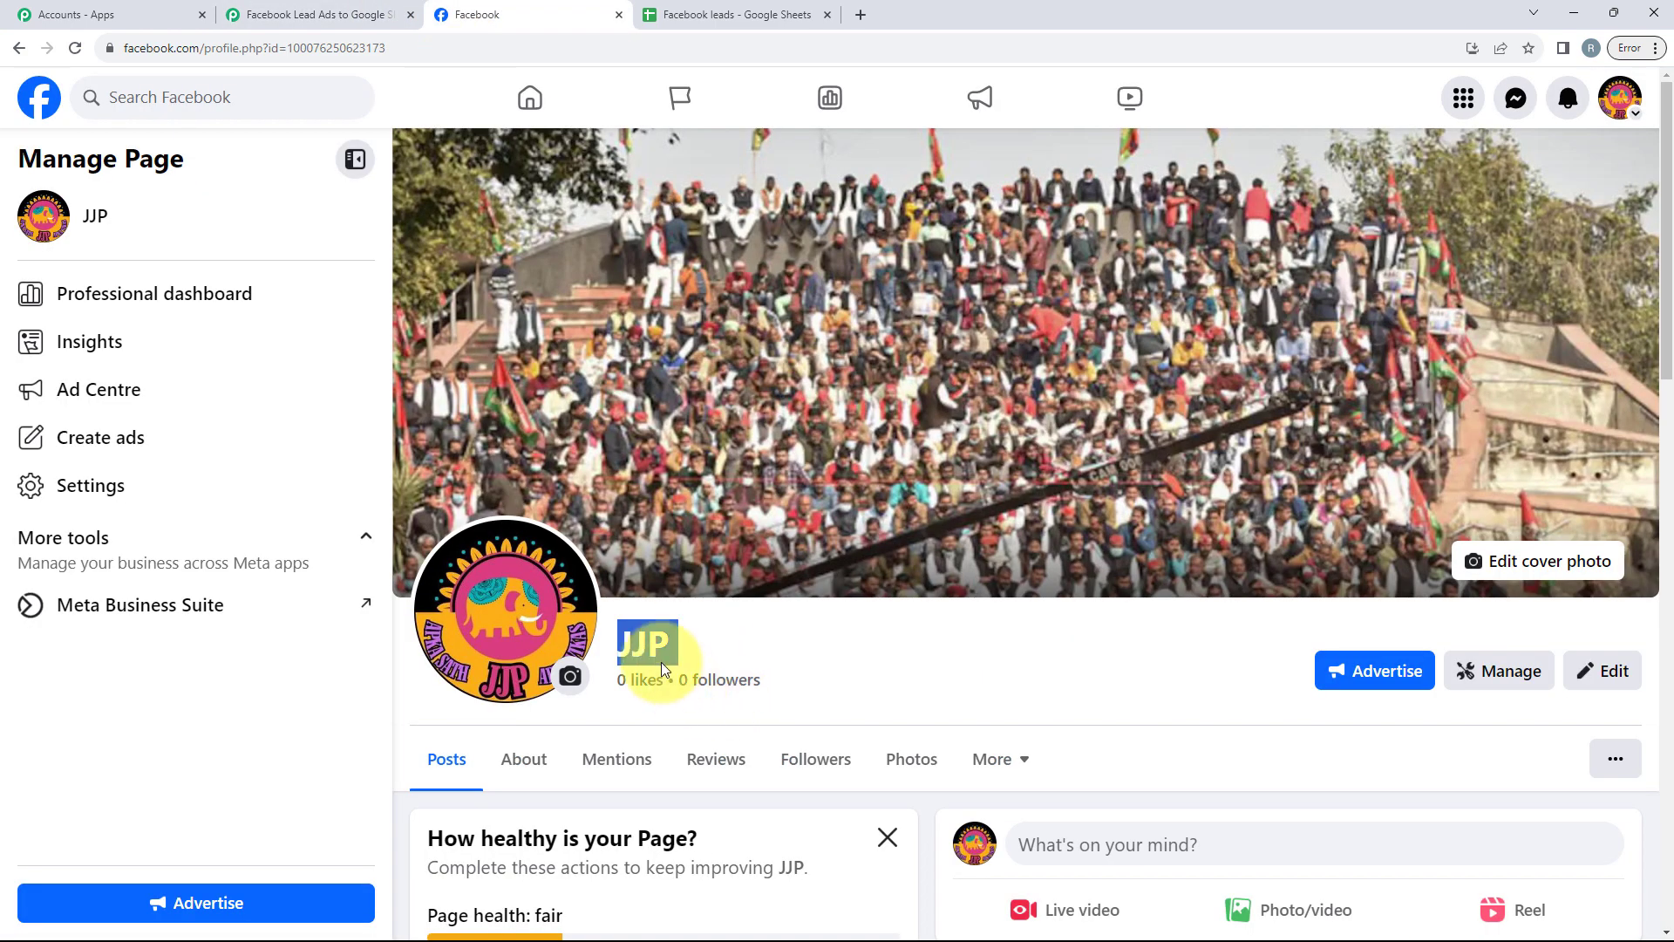
click(336, 14)
click(546, 470)
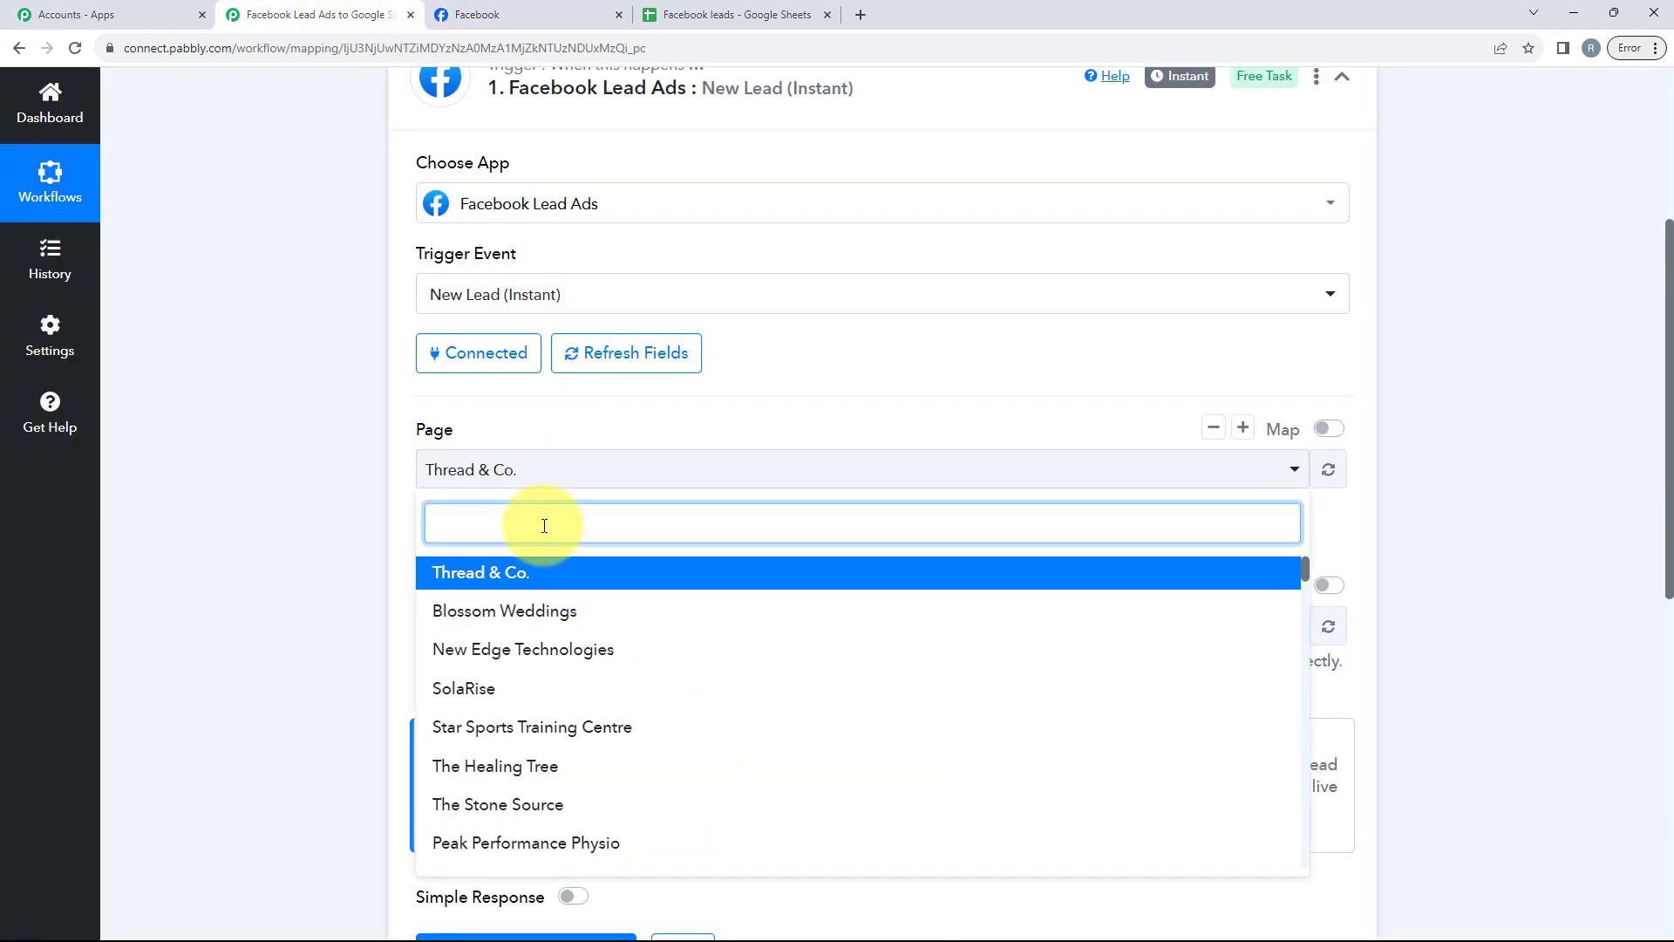
text(JJ)
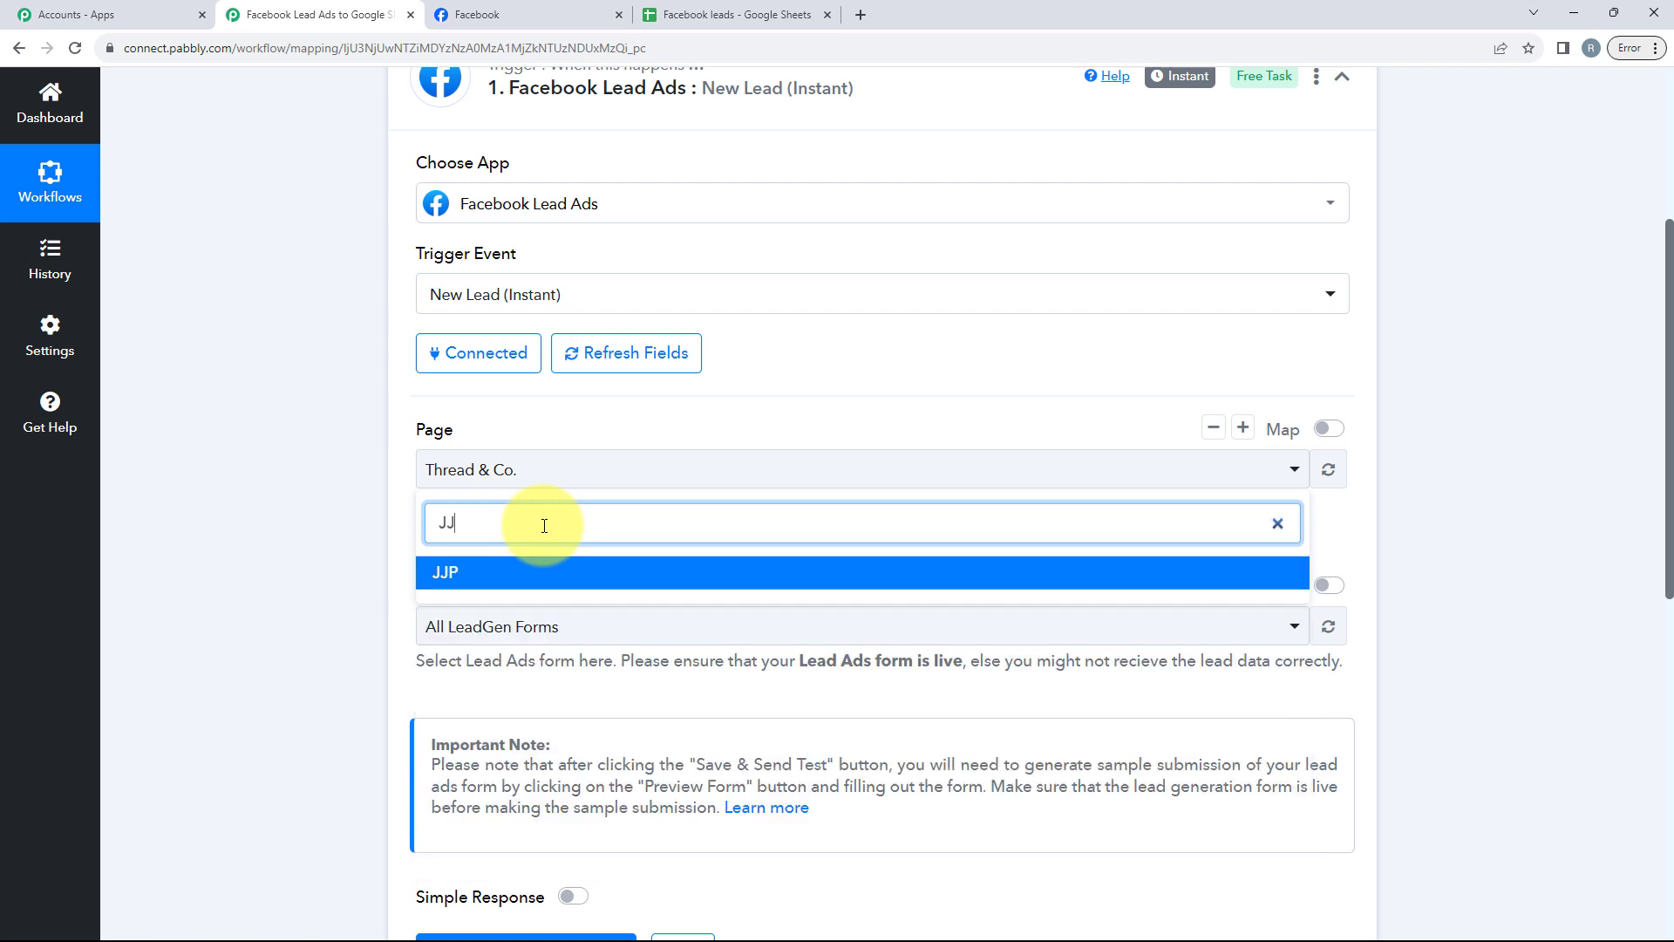
click(566, 572)
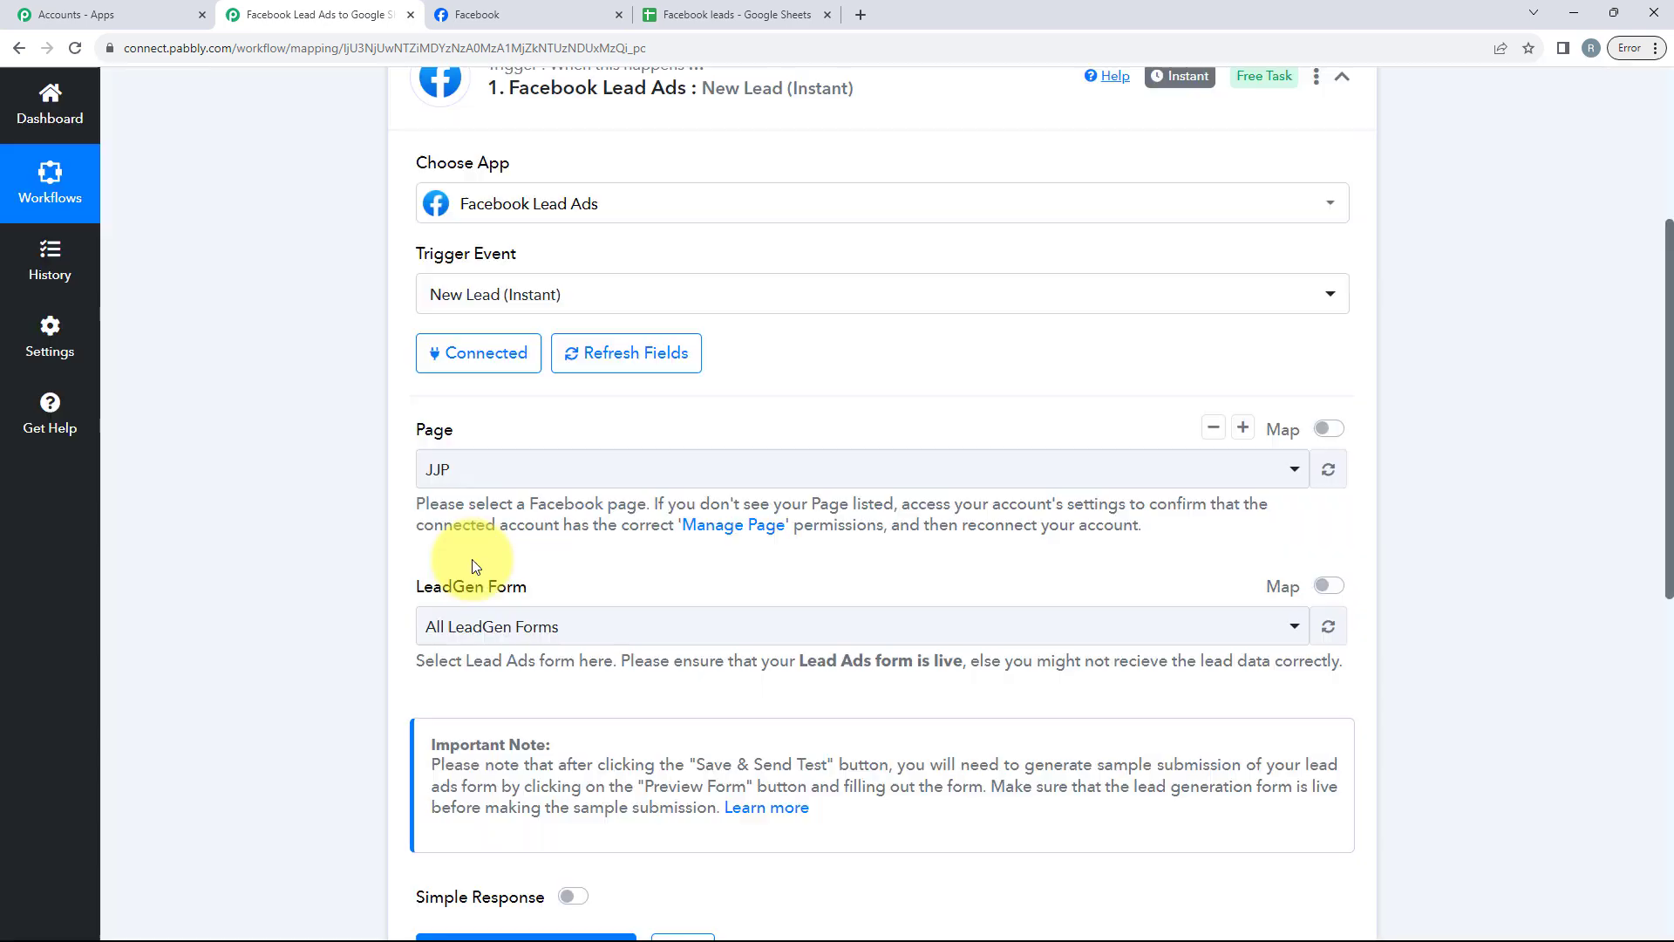
Step: Select JJP form as the LeadGen form, then save the trigger and send a test request
scroll(474, 560, down, 1)
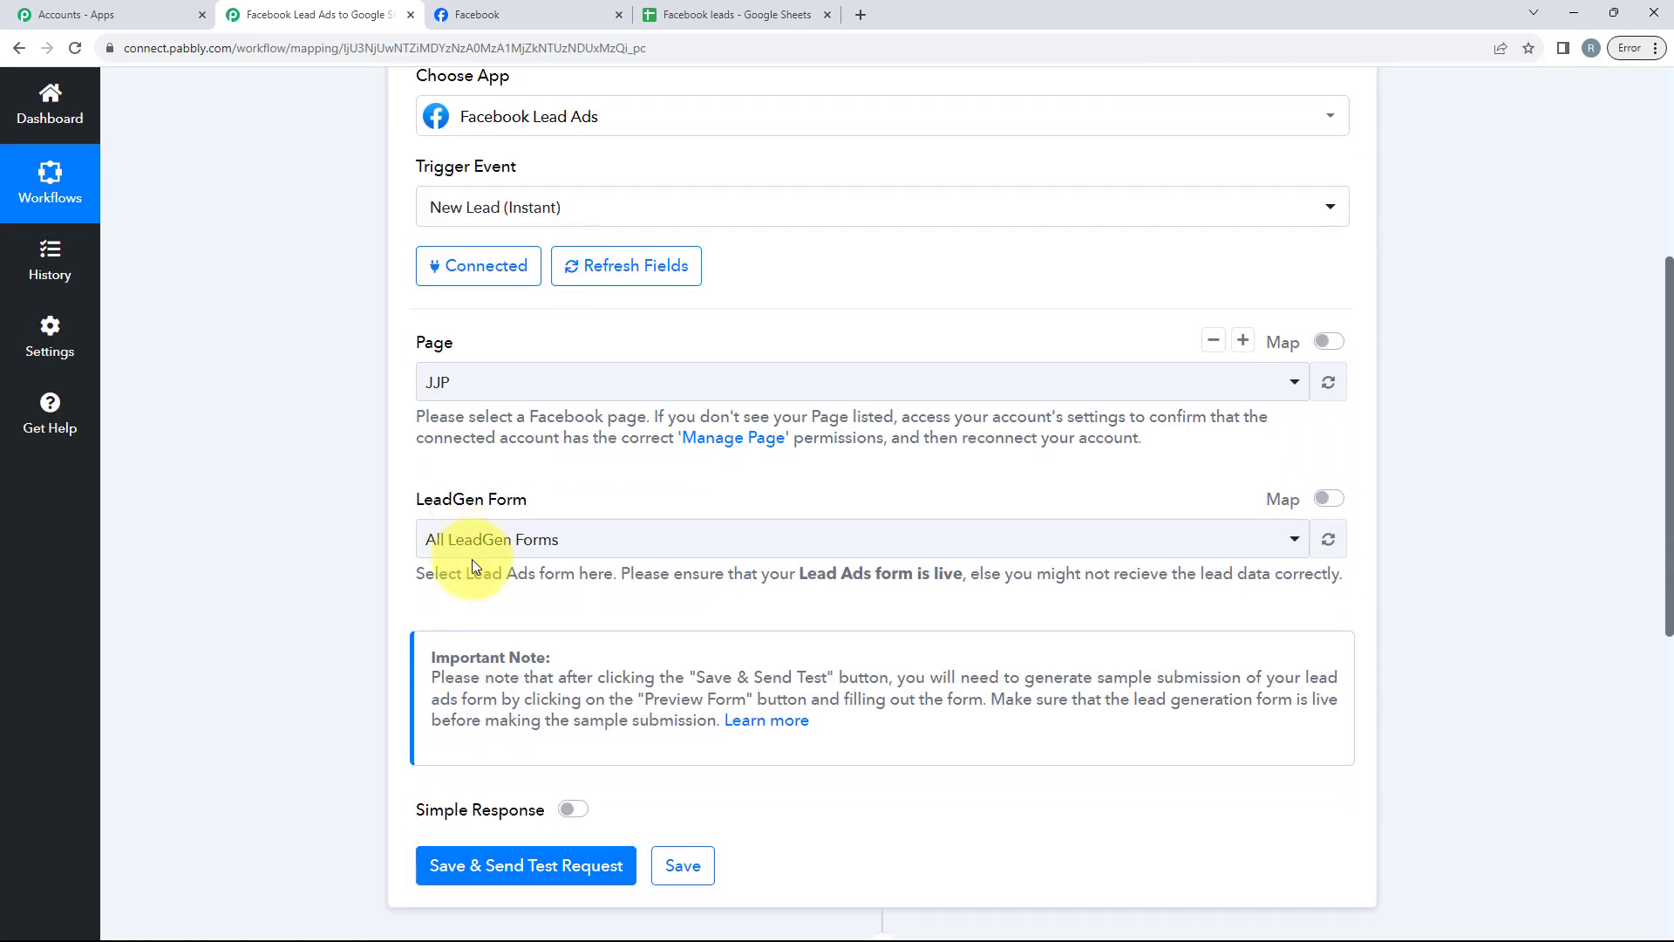
click(590, 549)
scroll(598, 549, down, 1)
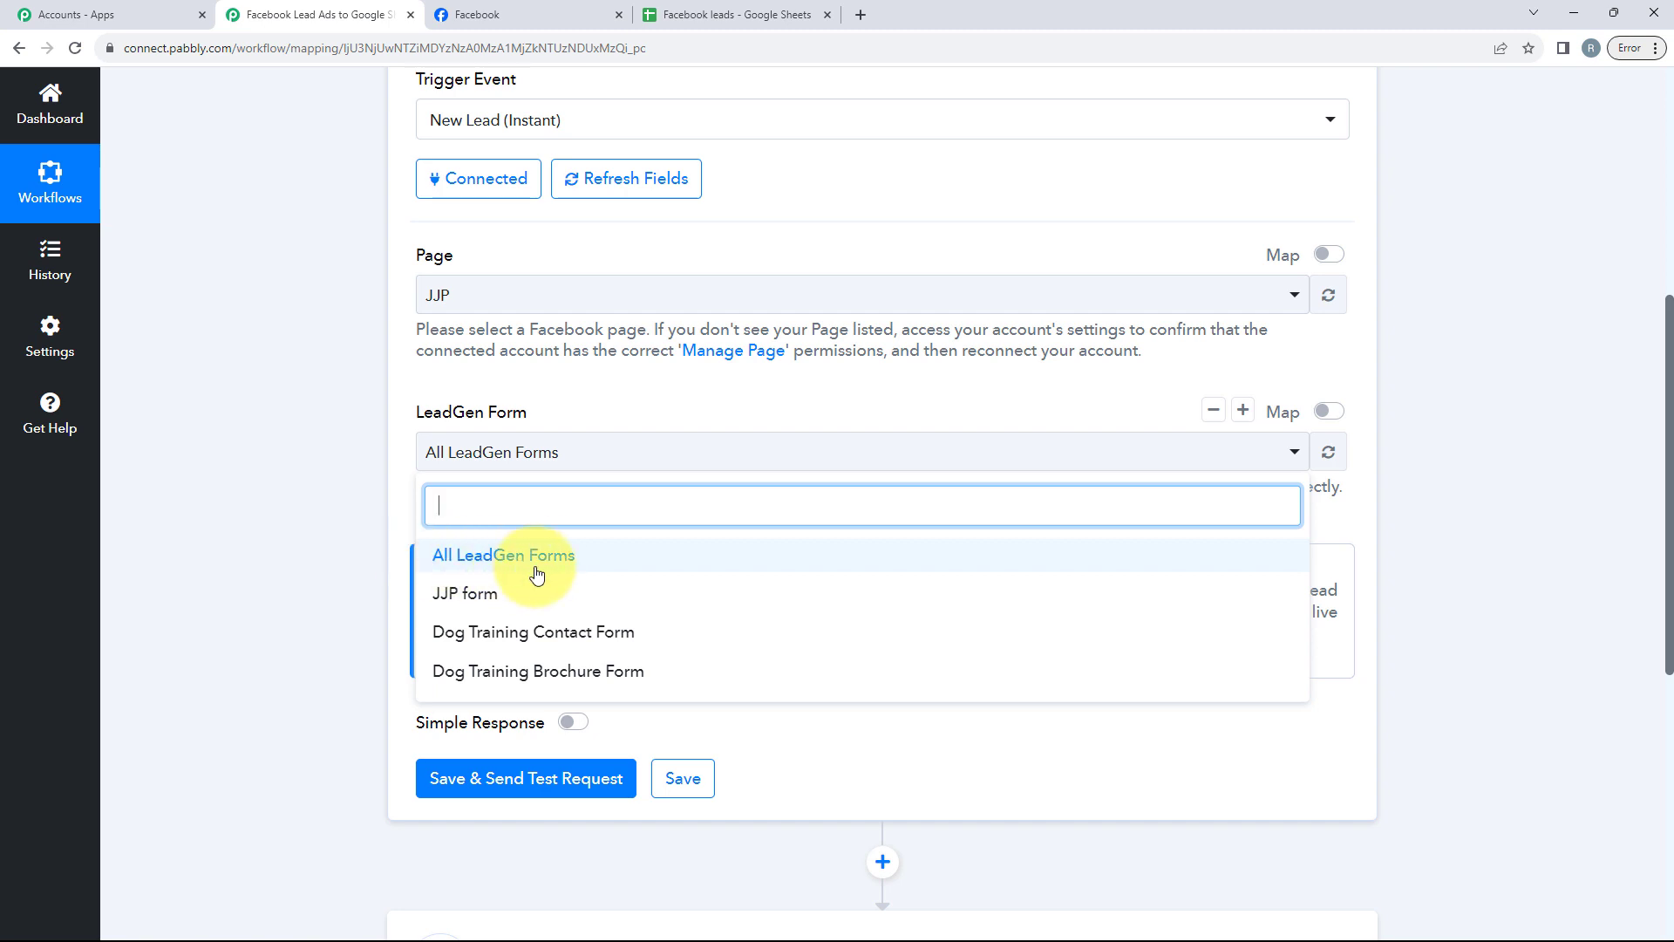
click(581, 607)
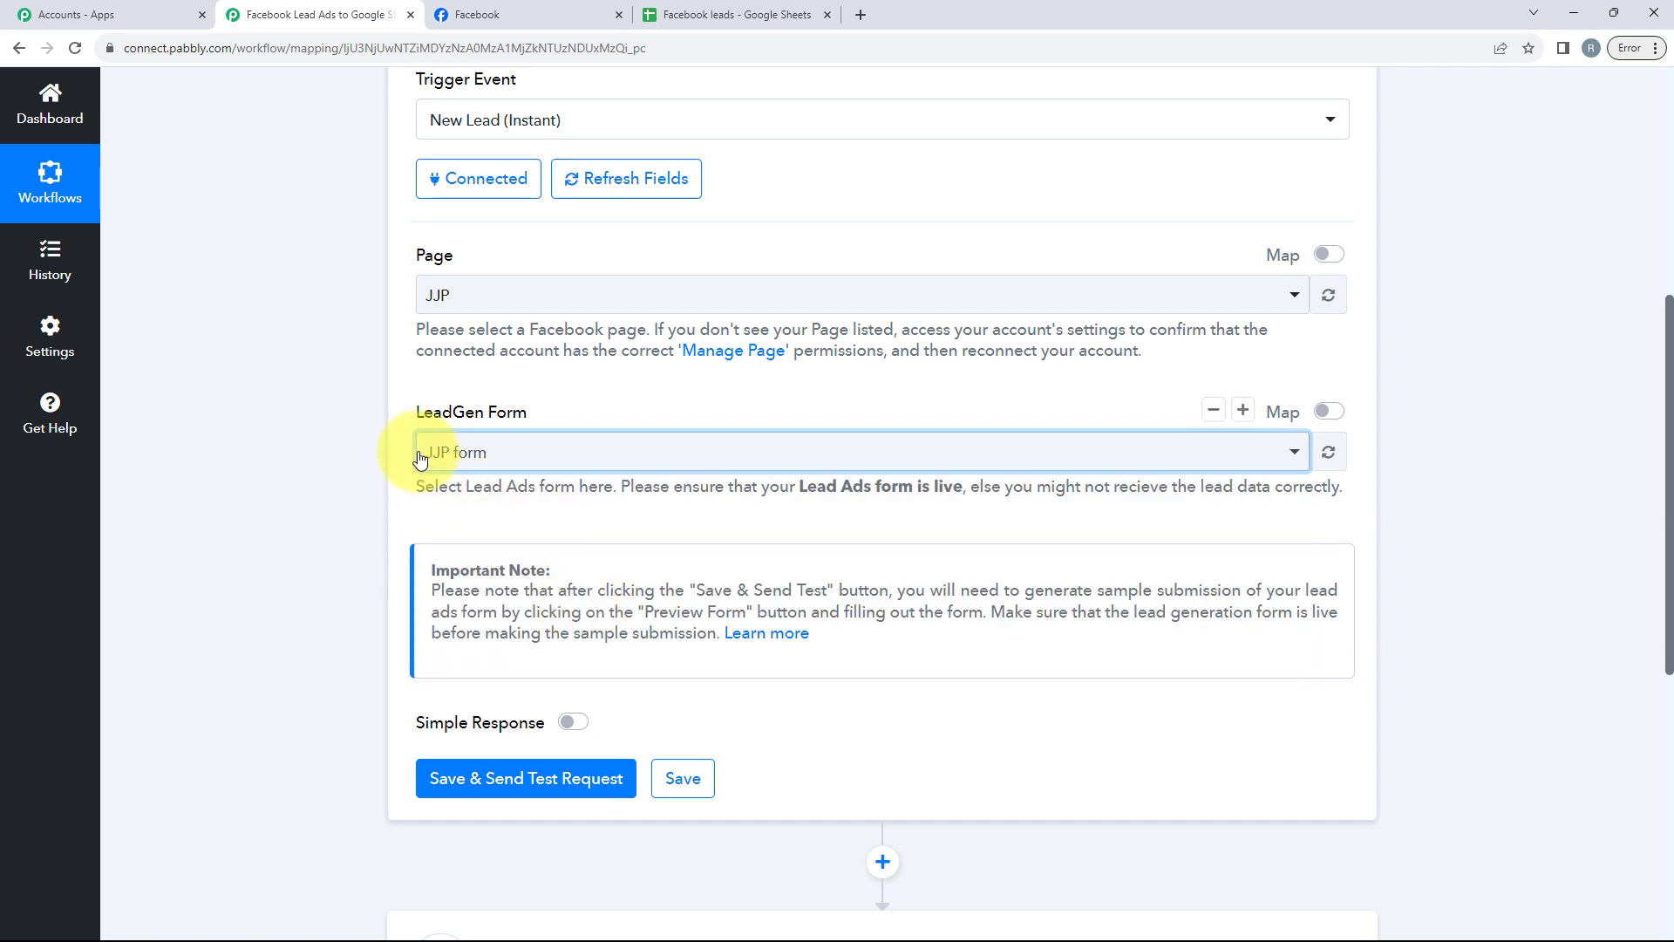
scroll(558, 480, down, 2)
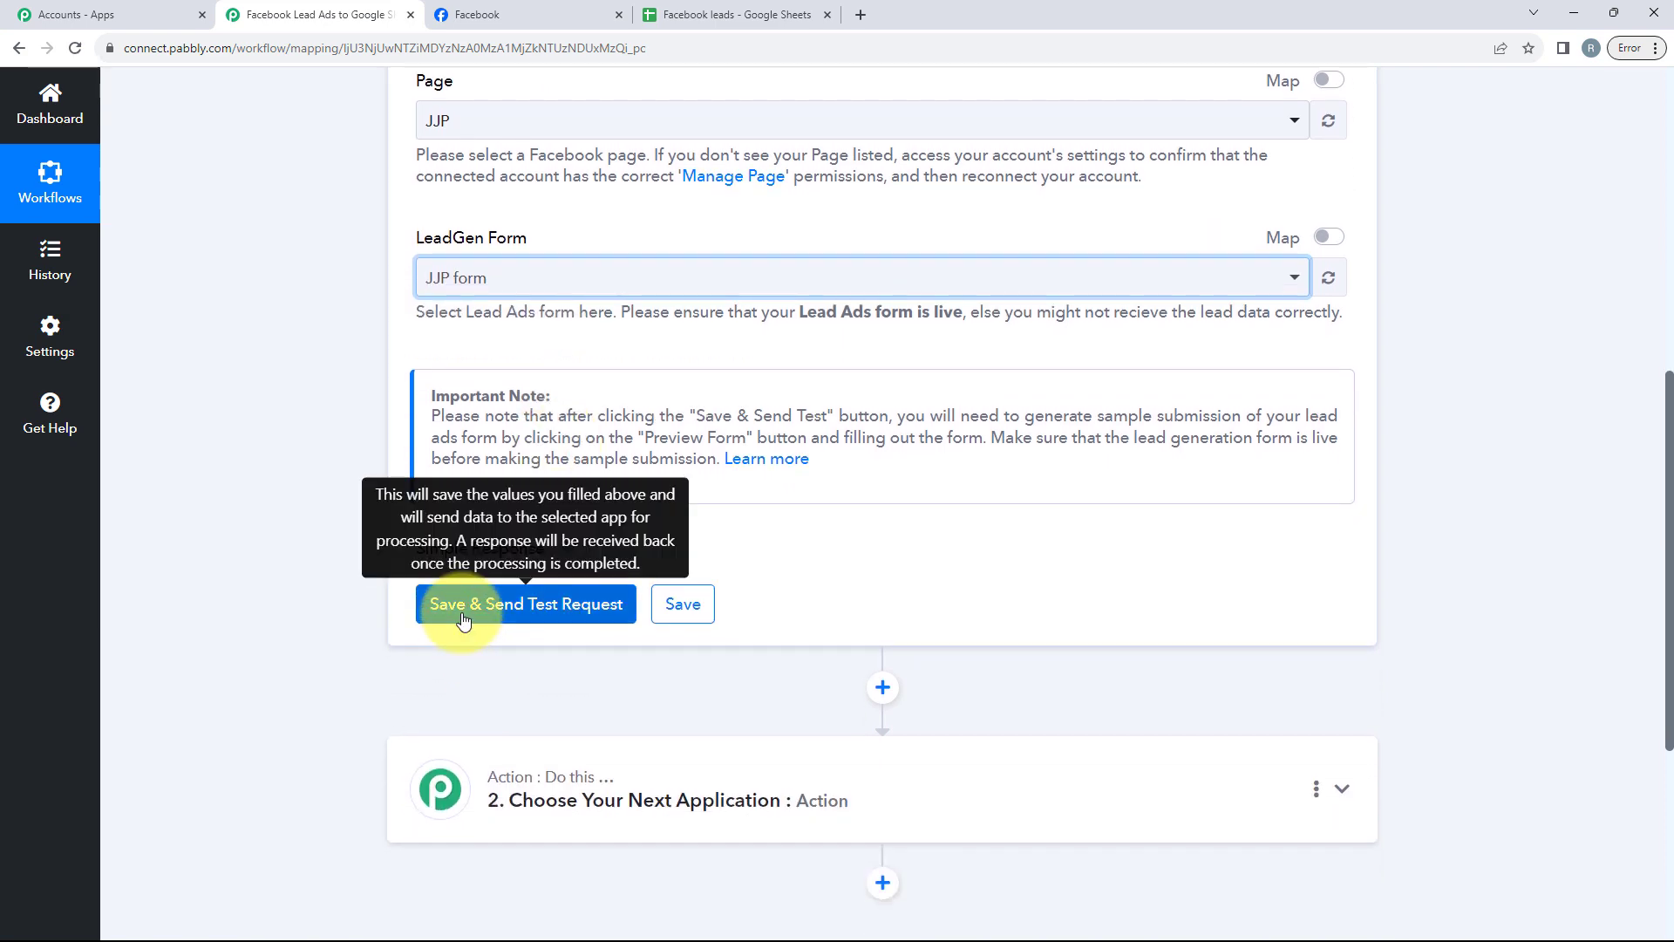
click(463, 610)
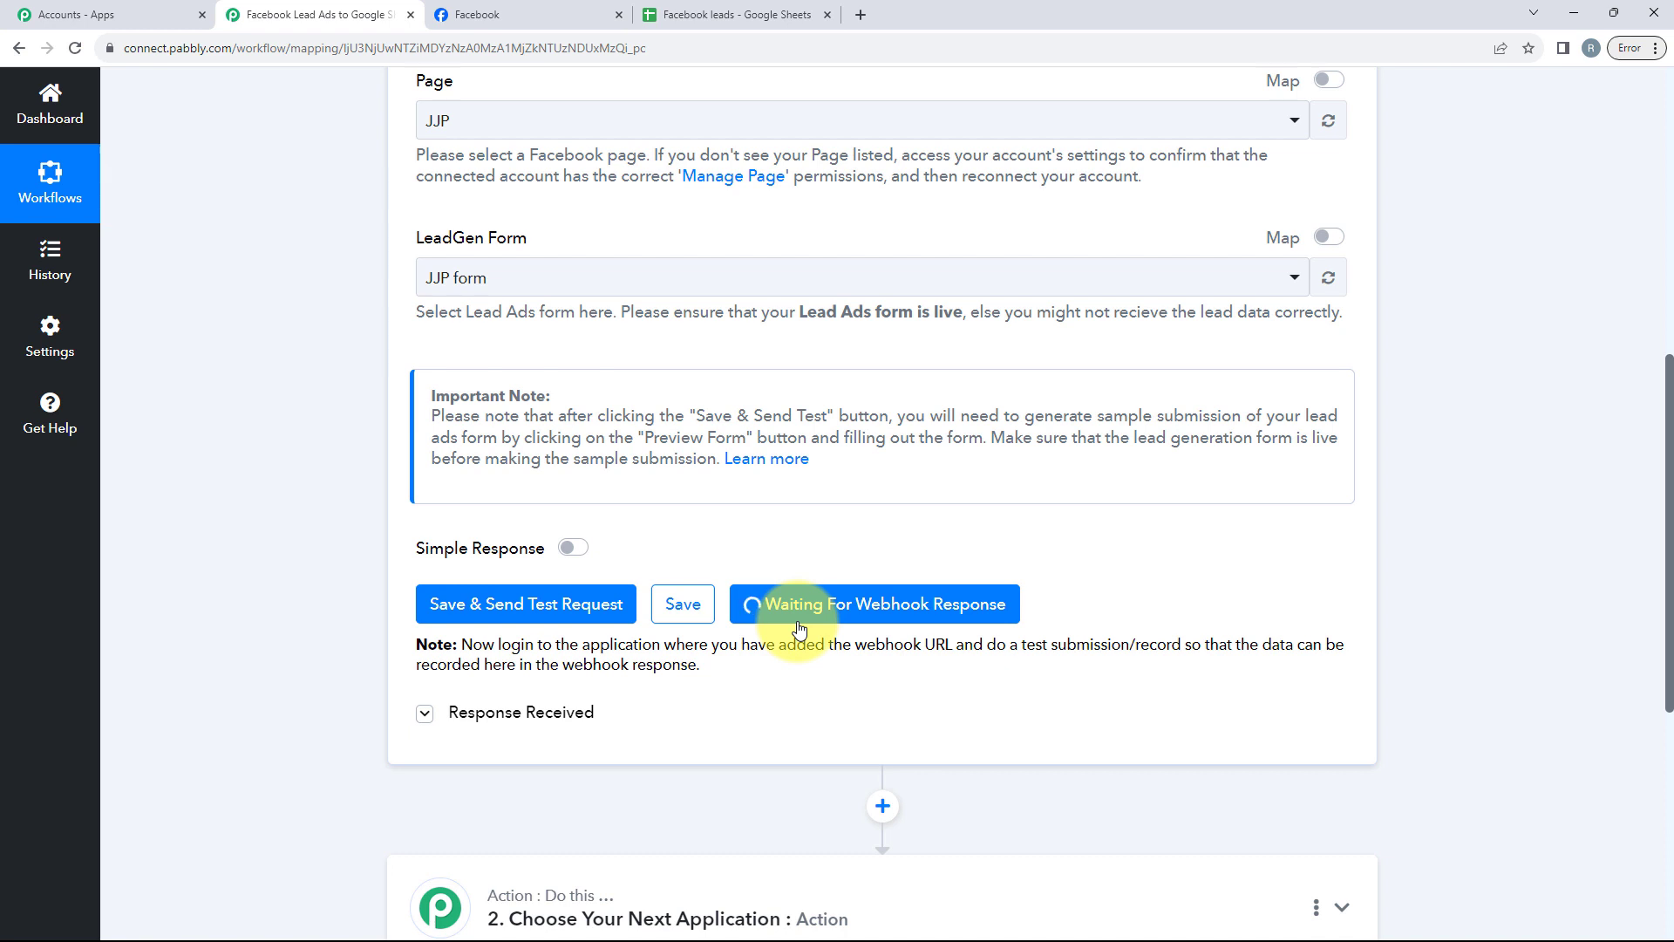
Step: Open a new browser tab and search Google for meta for developers, opening the Meta for Developers site
click(865, 21)
click(746, 410)
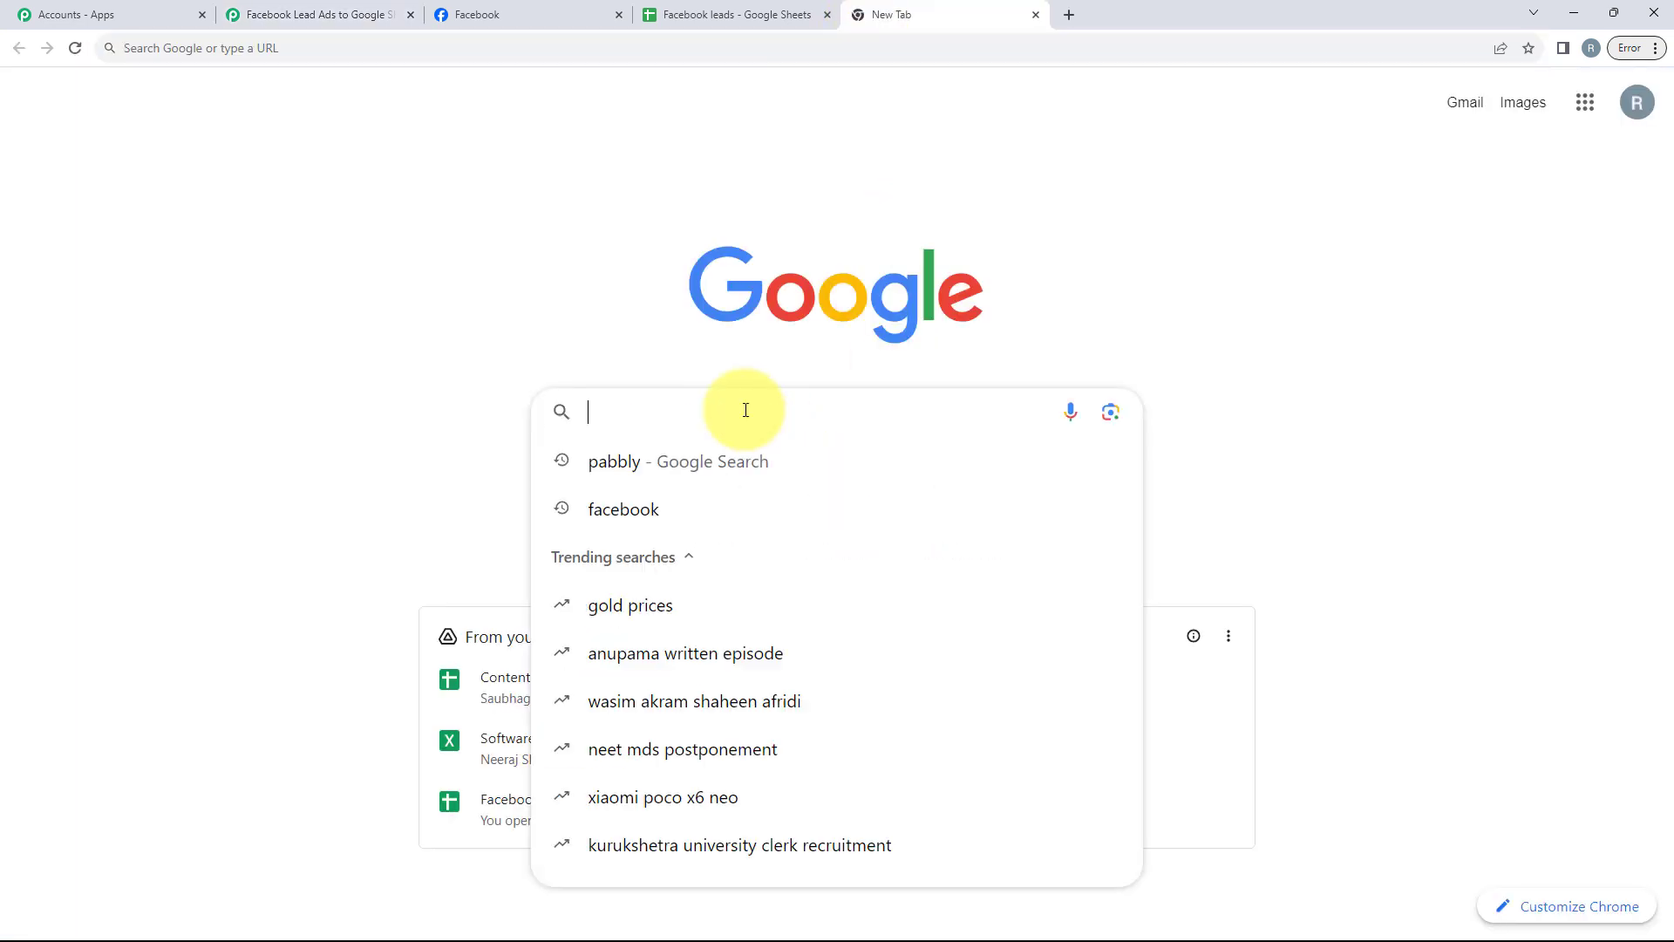
text(Met)
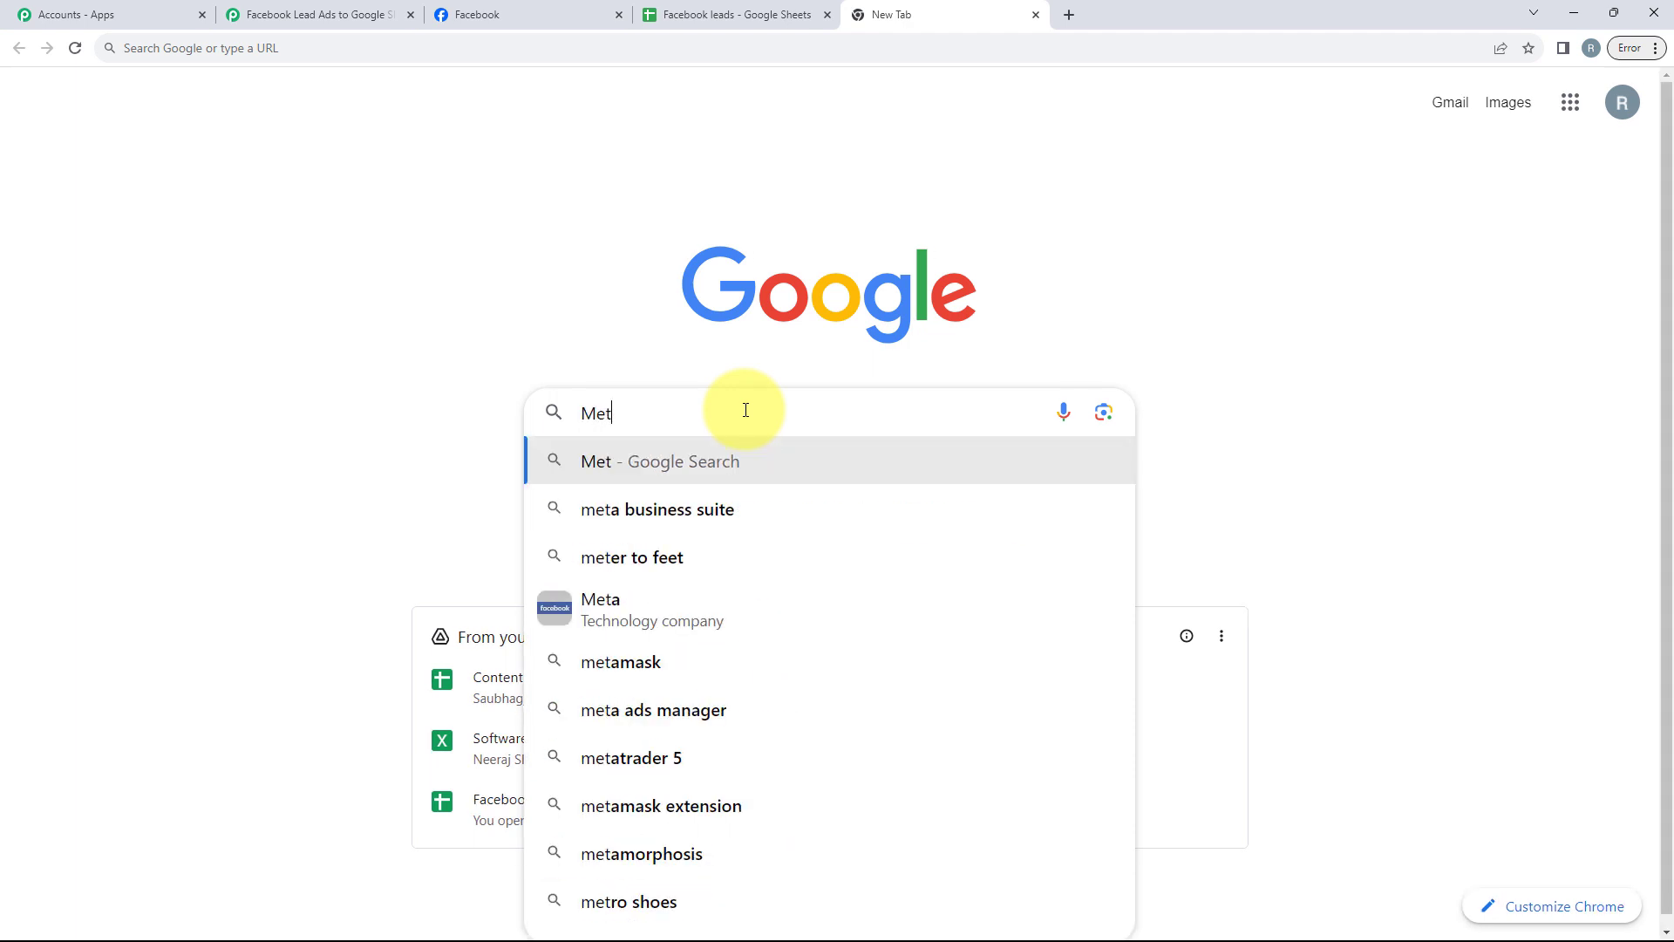
text(a for)
click(717, 464)
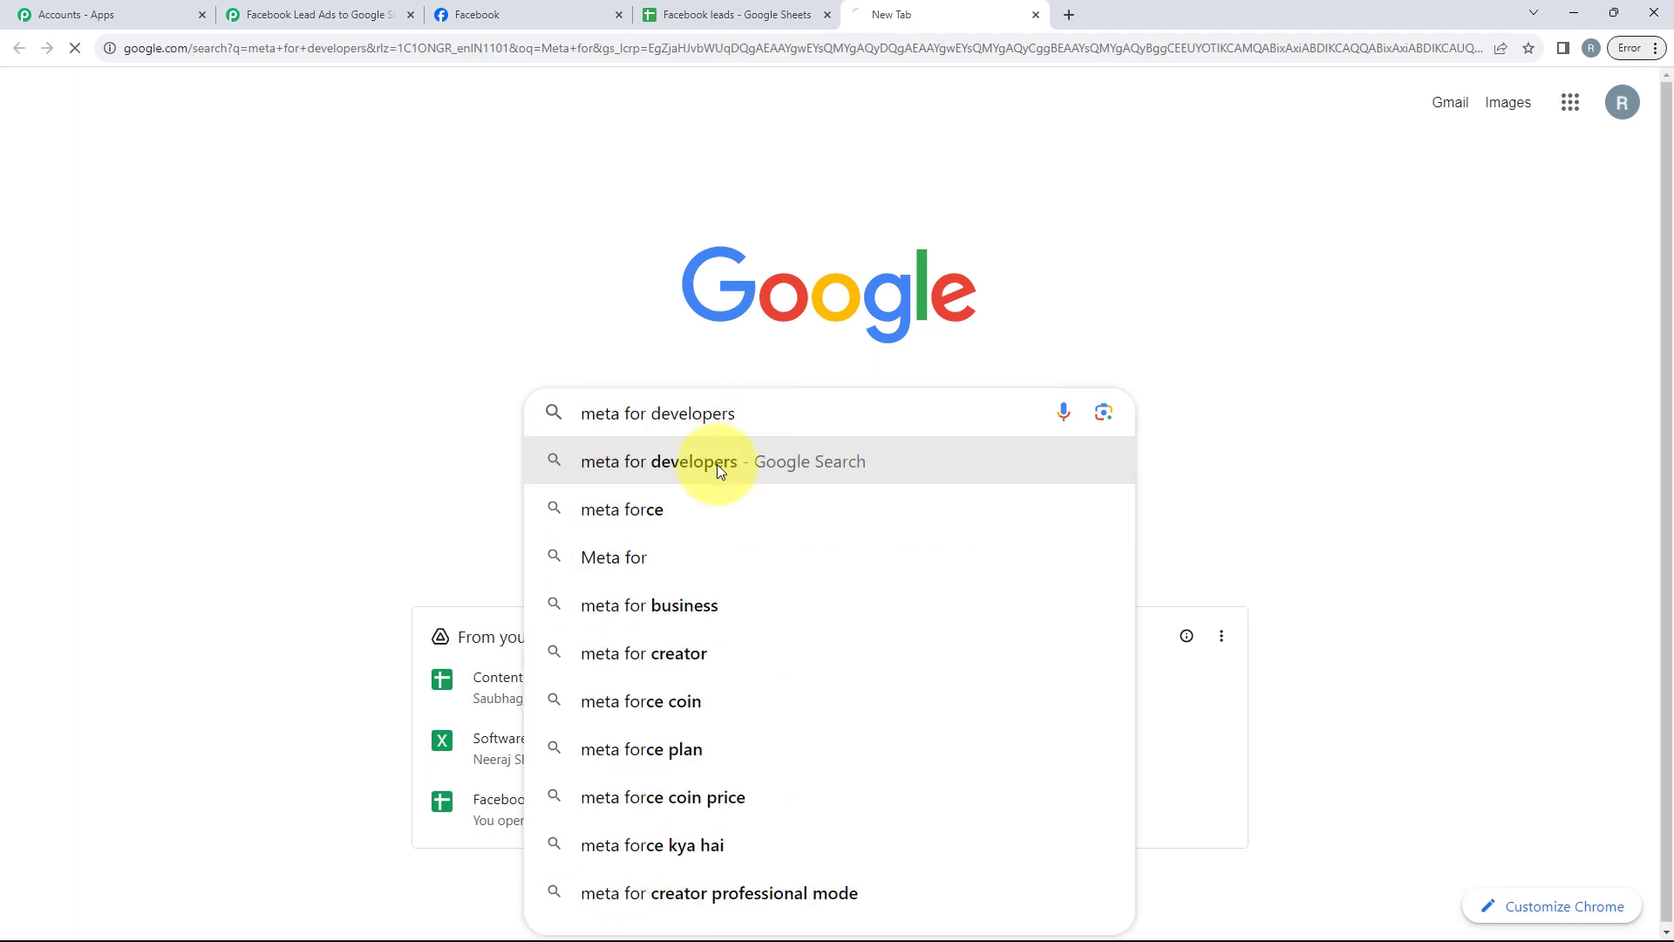
click(388, 345)
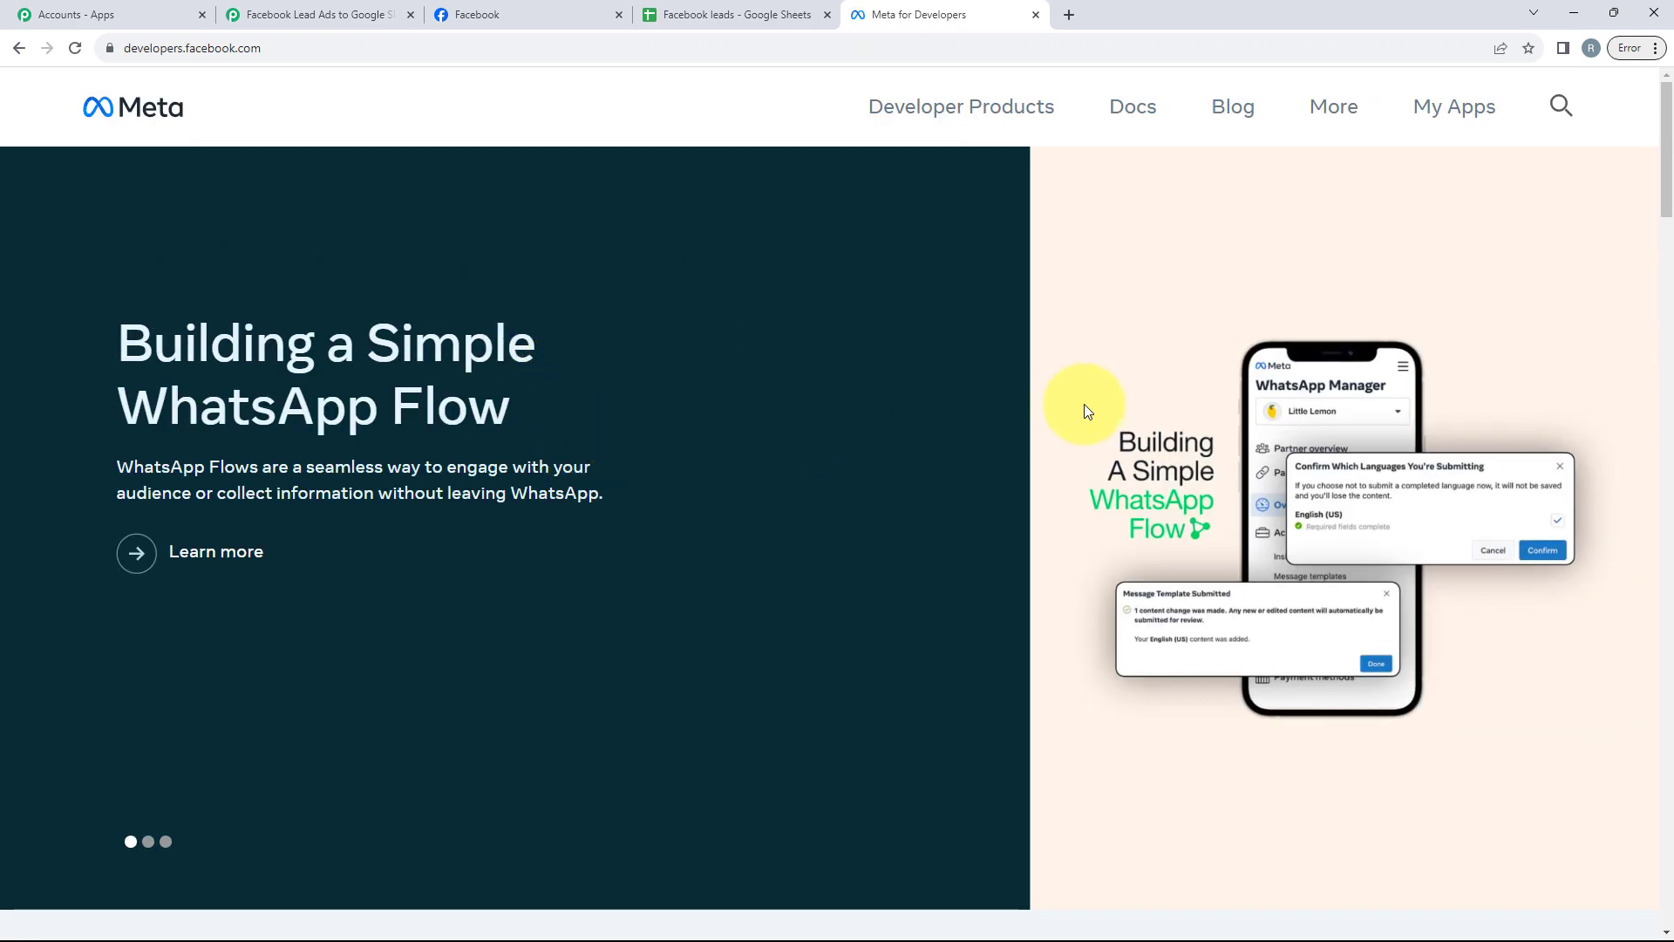
Step: Open the developer Tools page and go to the Lead Ads Testing Tool
click(1326, 124)
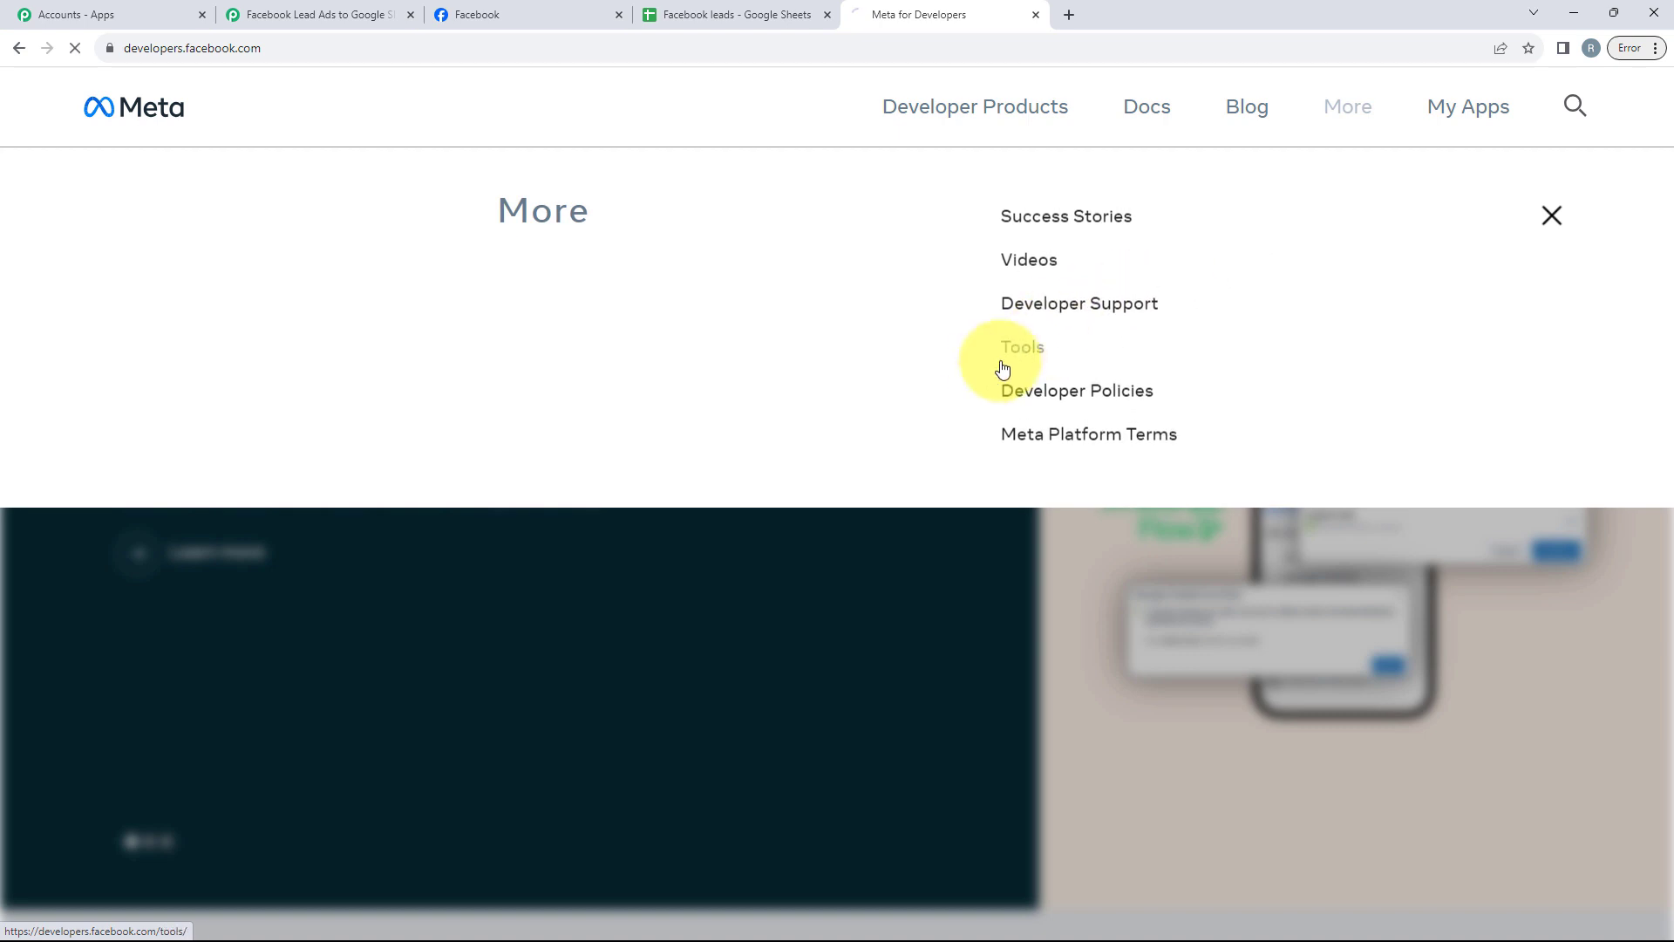
click(1017, 354)
scroll(752, 459, down, 3)
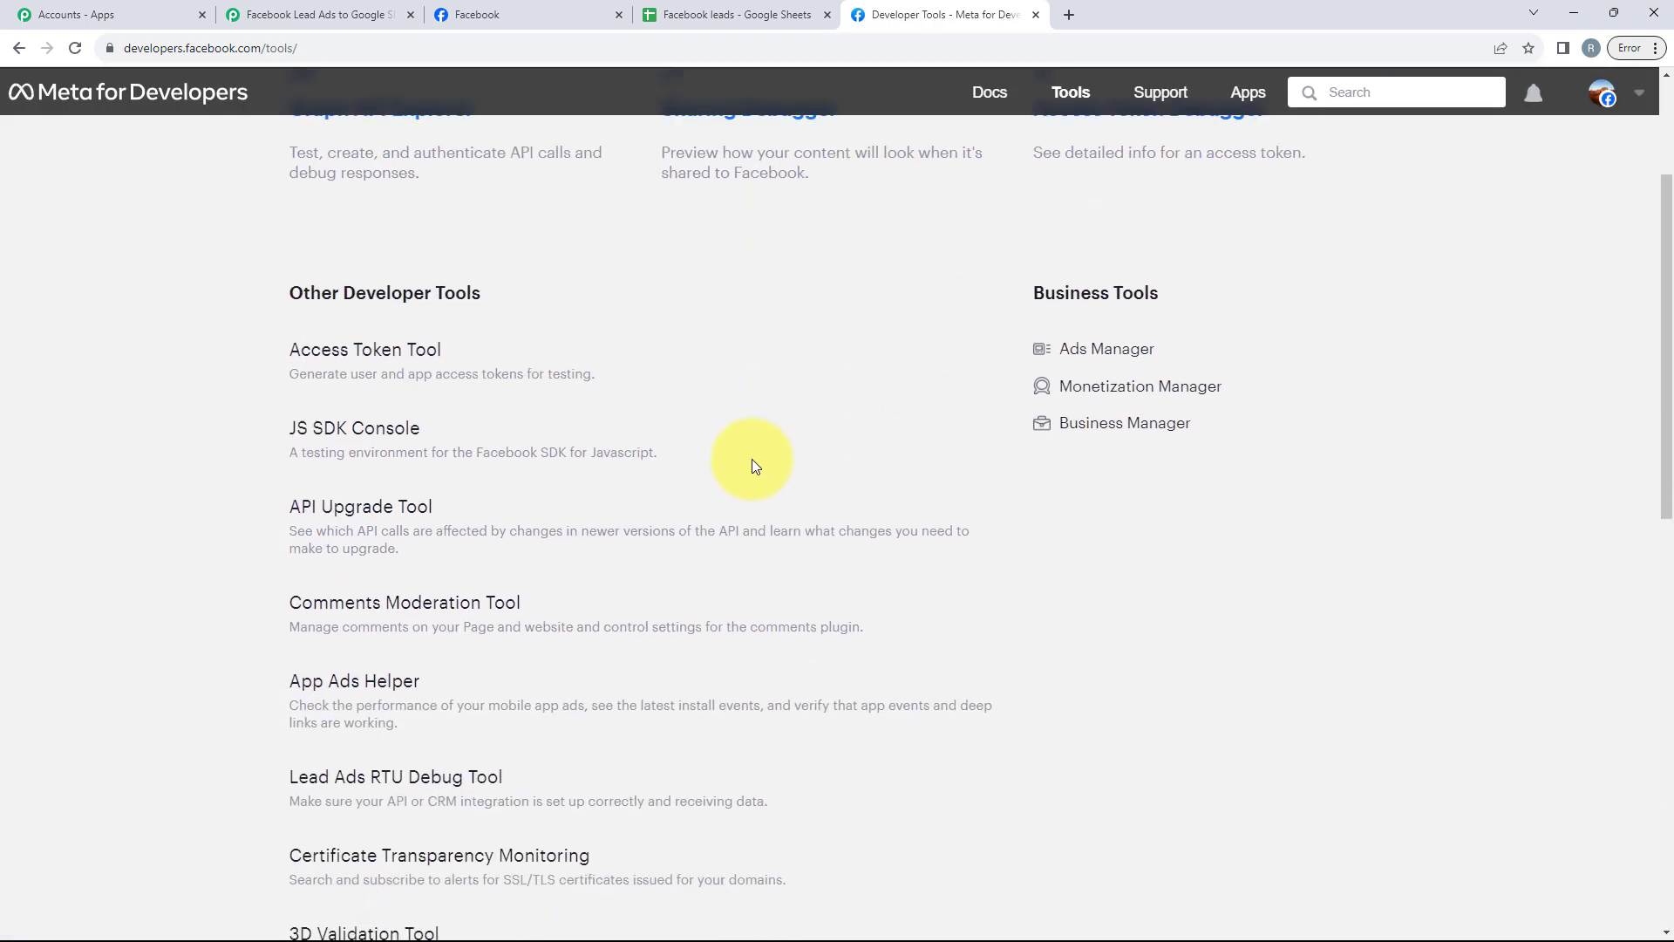
scroll(609, 552, down, 1)
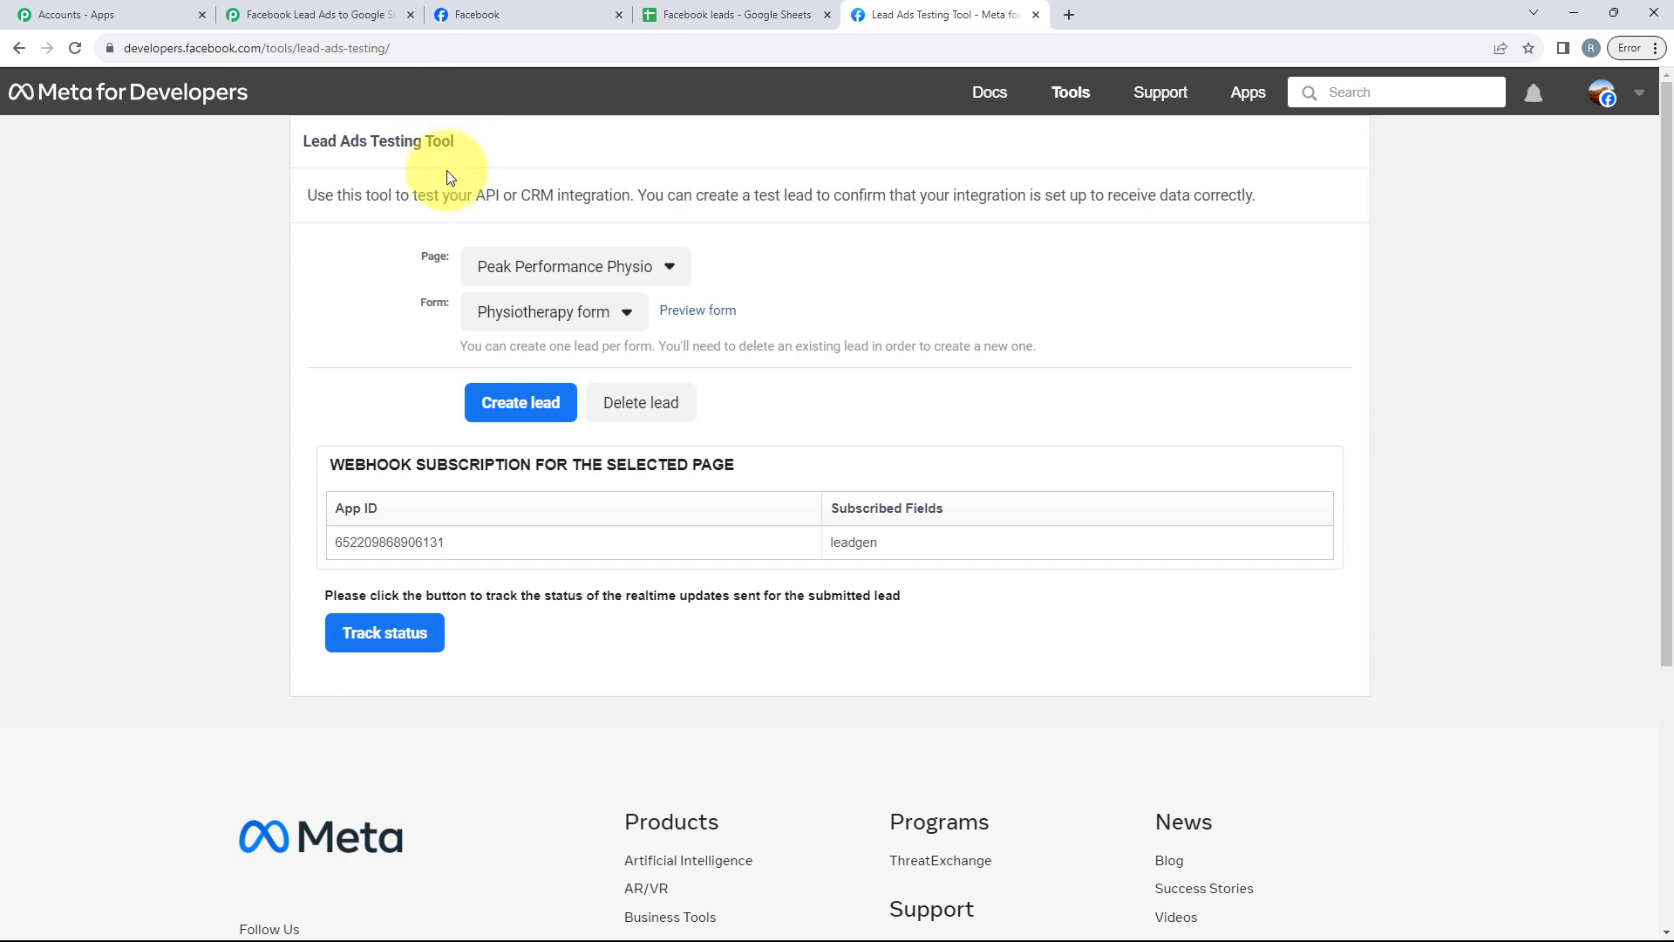
Step: Choose the JJP page and the JJP form in the Lead Ads Testing Tool
drag(404, 312, 452, 303)
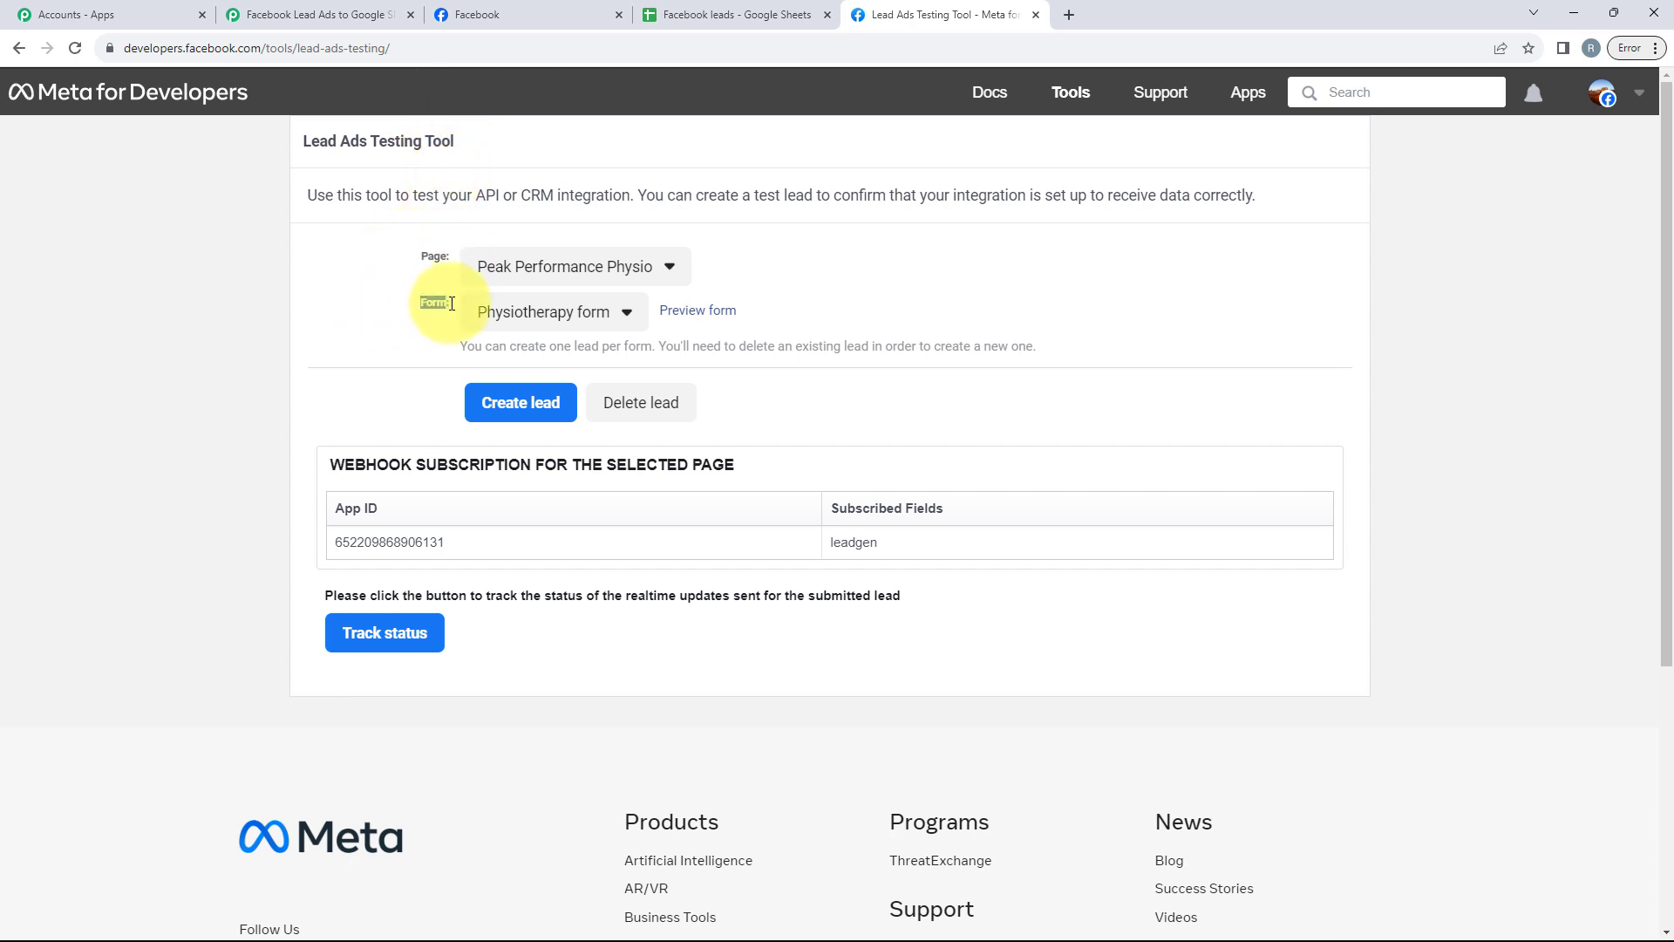
click(528, 264)
click(528, 265)
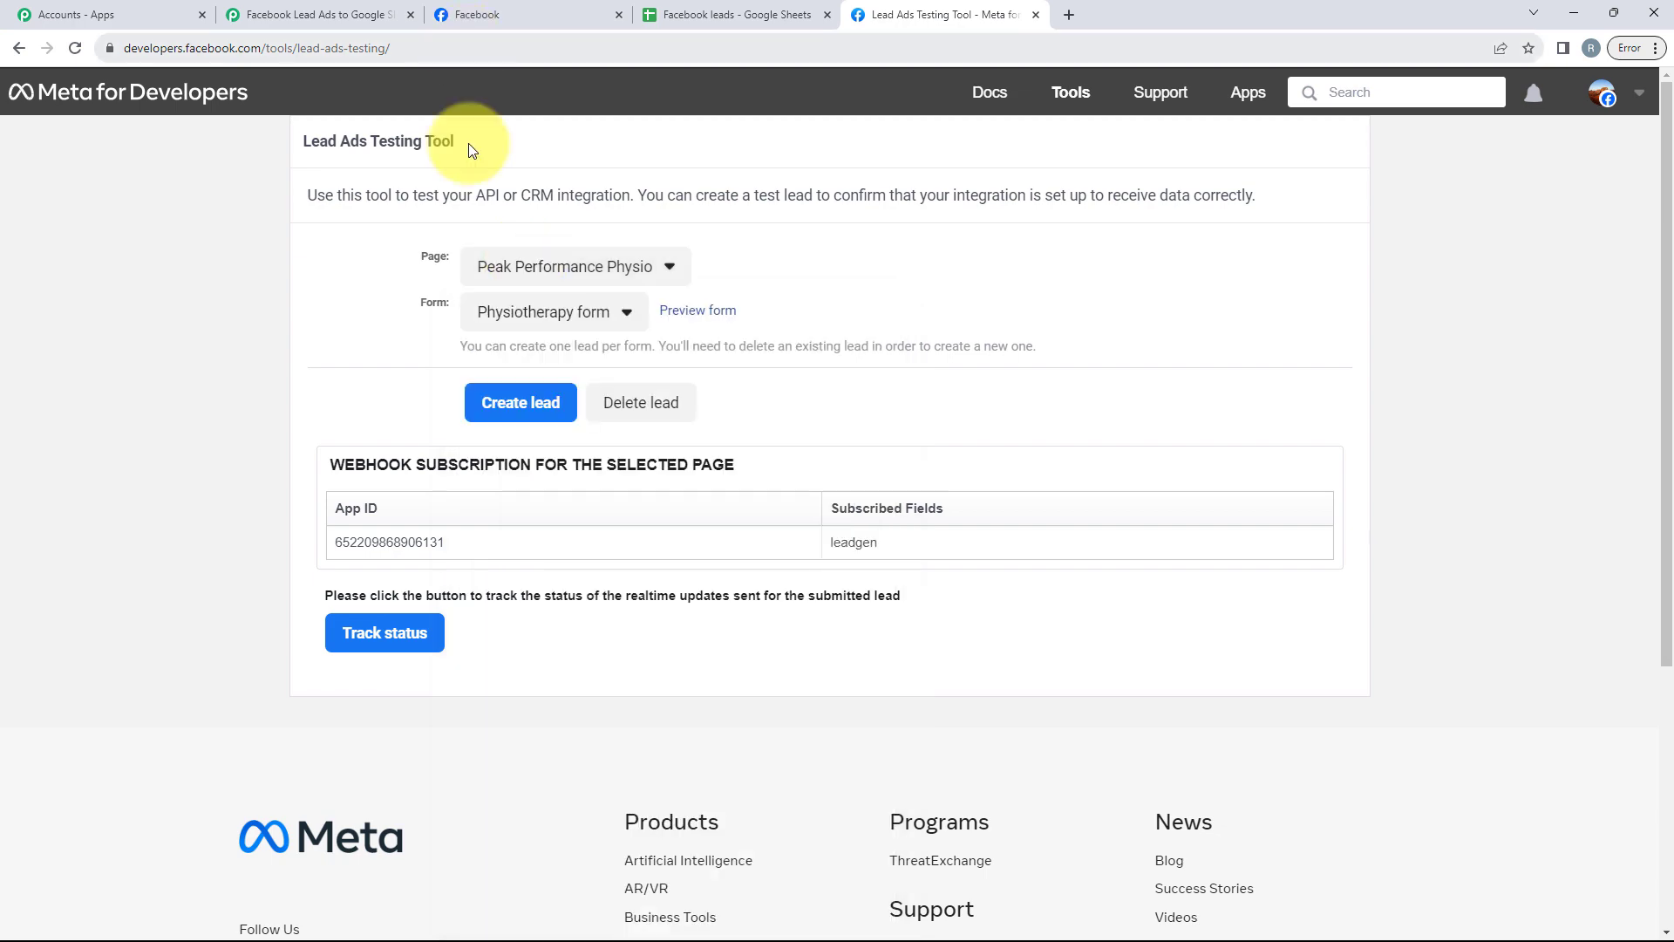
click(532, 277)
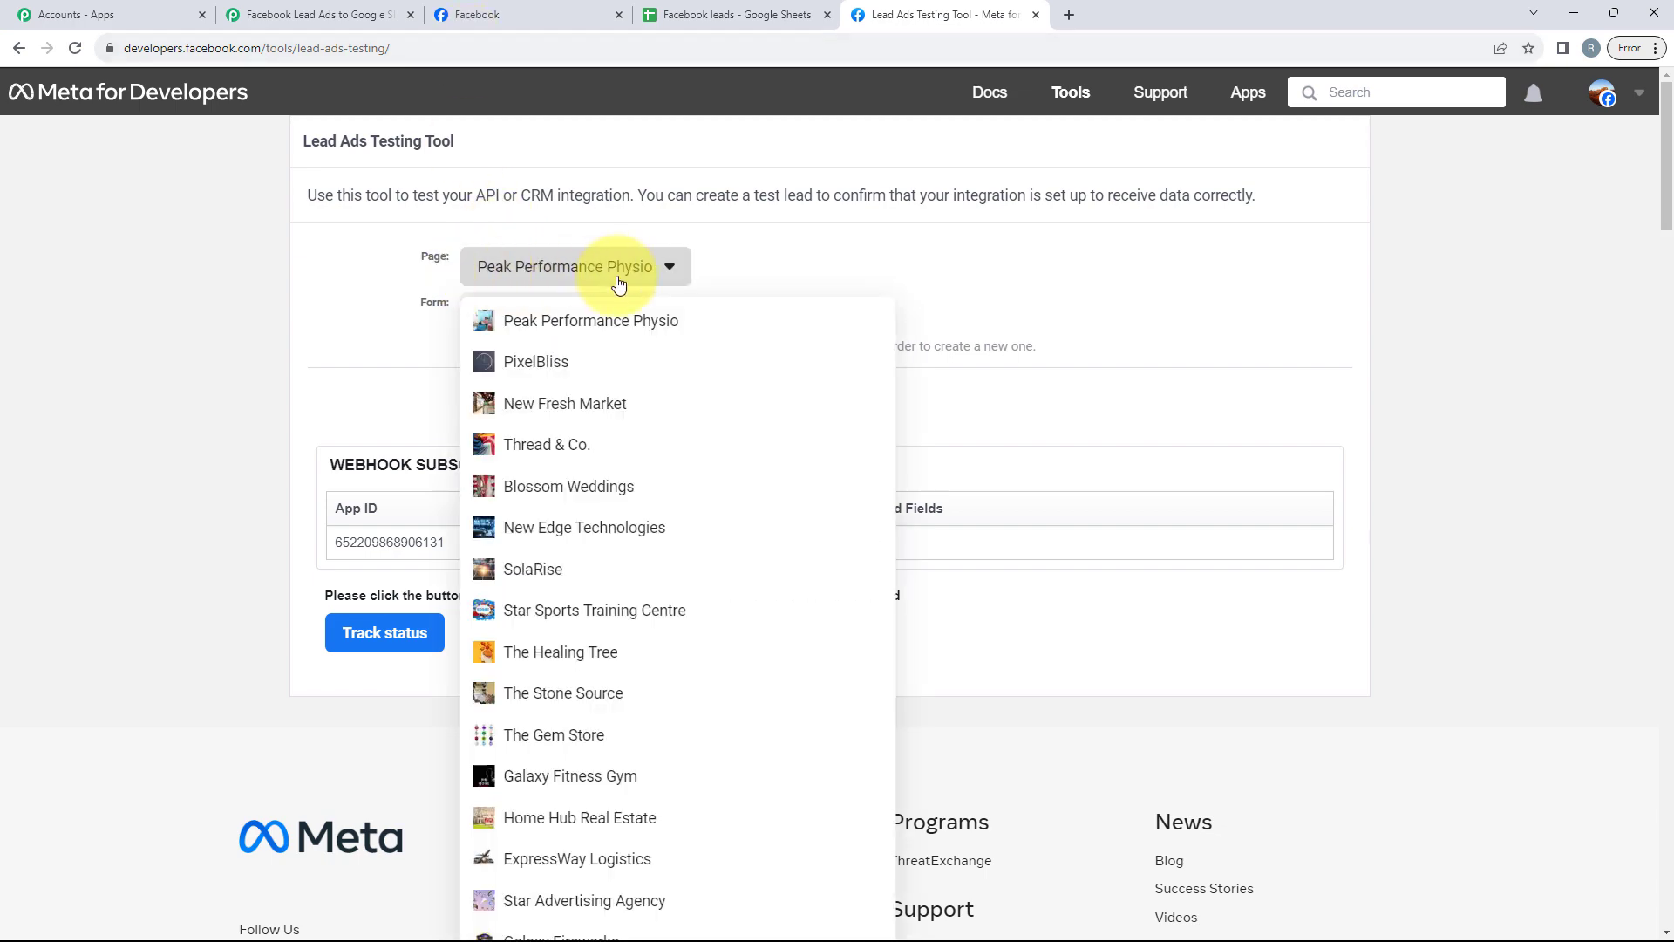
scroll(606, 313, down, 20)
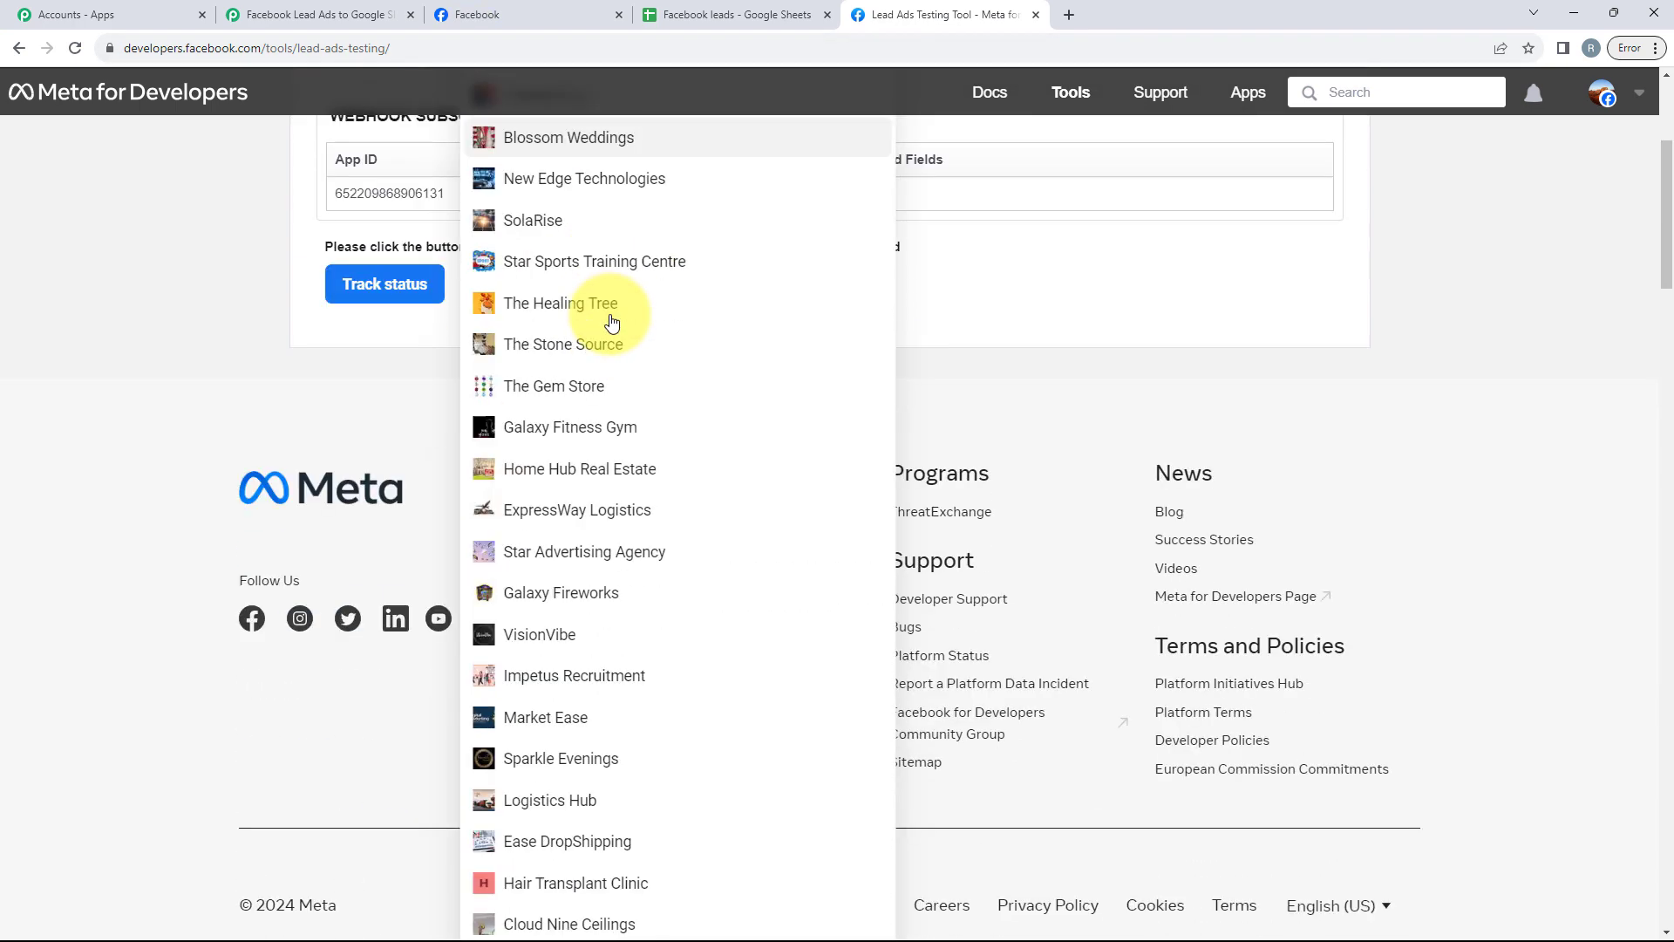
click(518, 368)
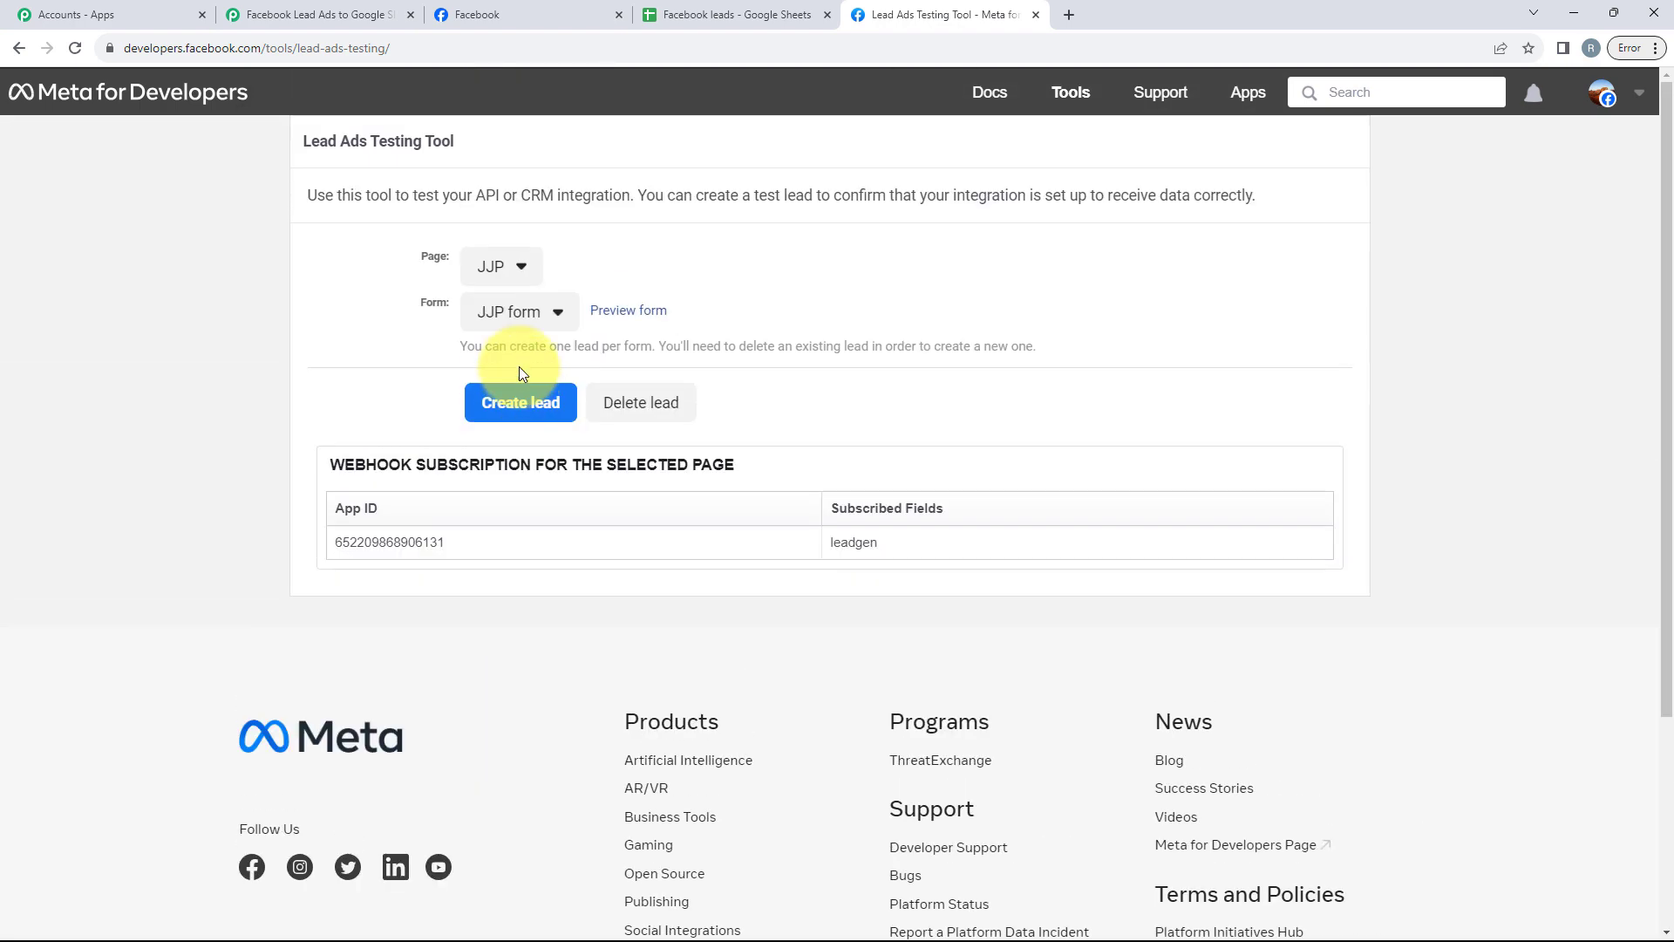
click(512, 312)
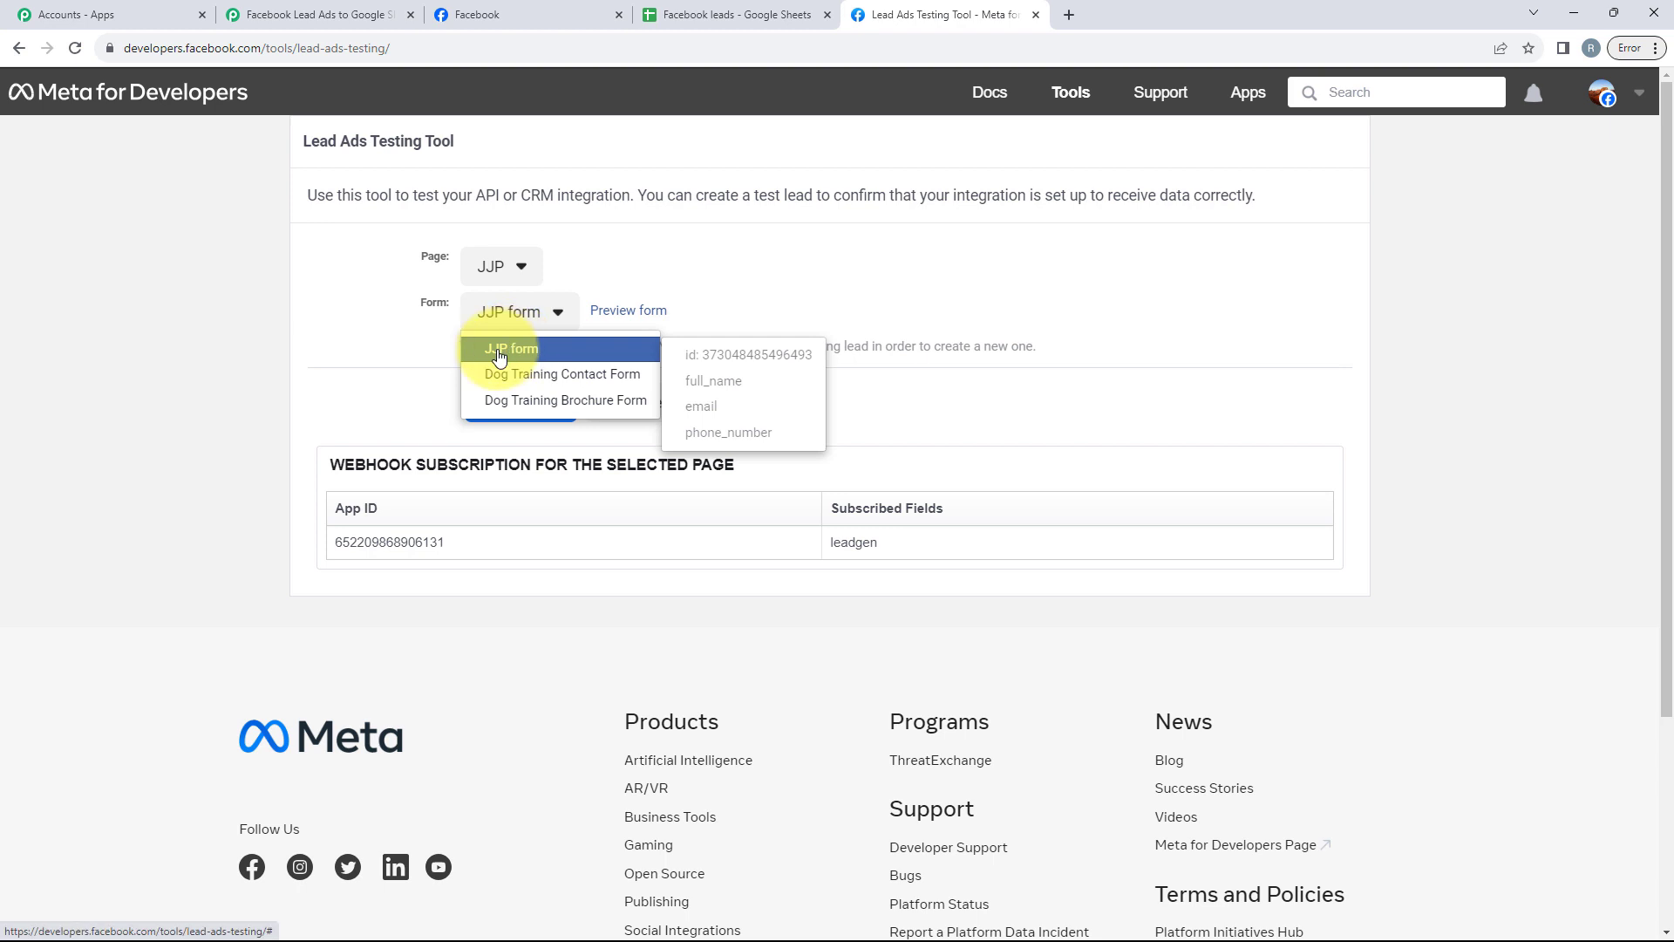
click(512, 348)
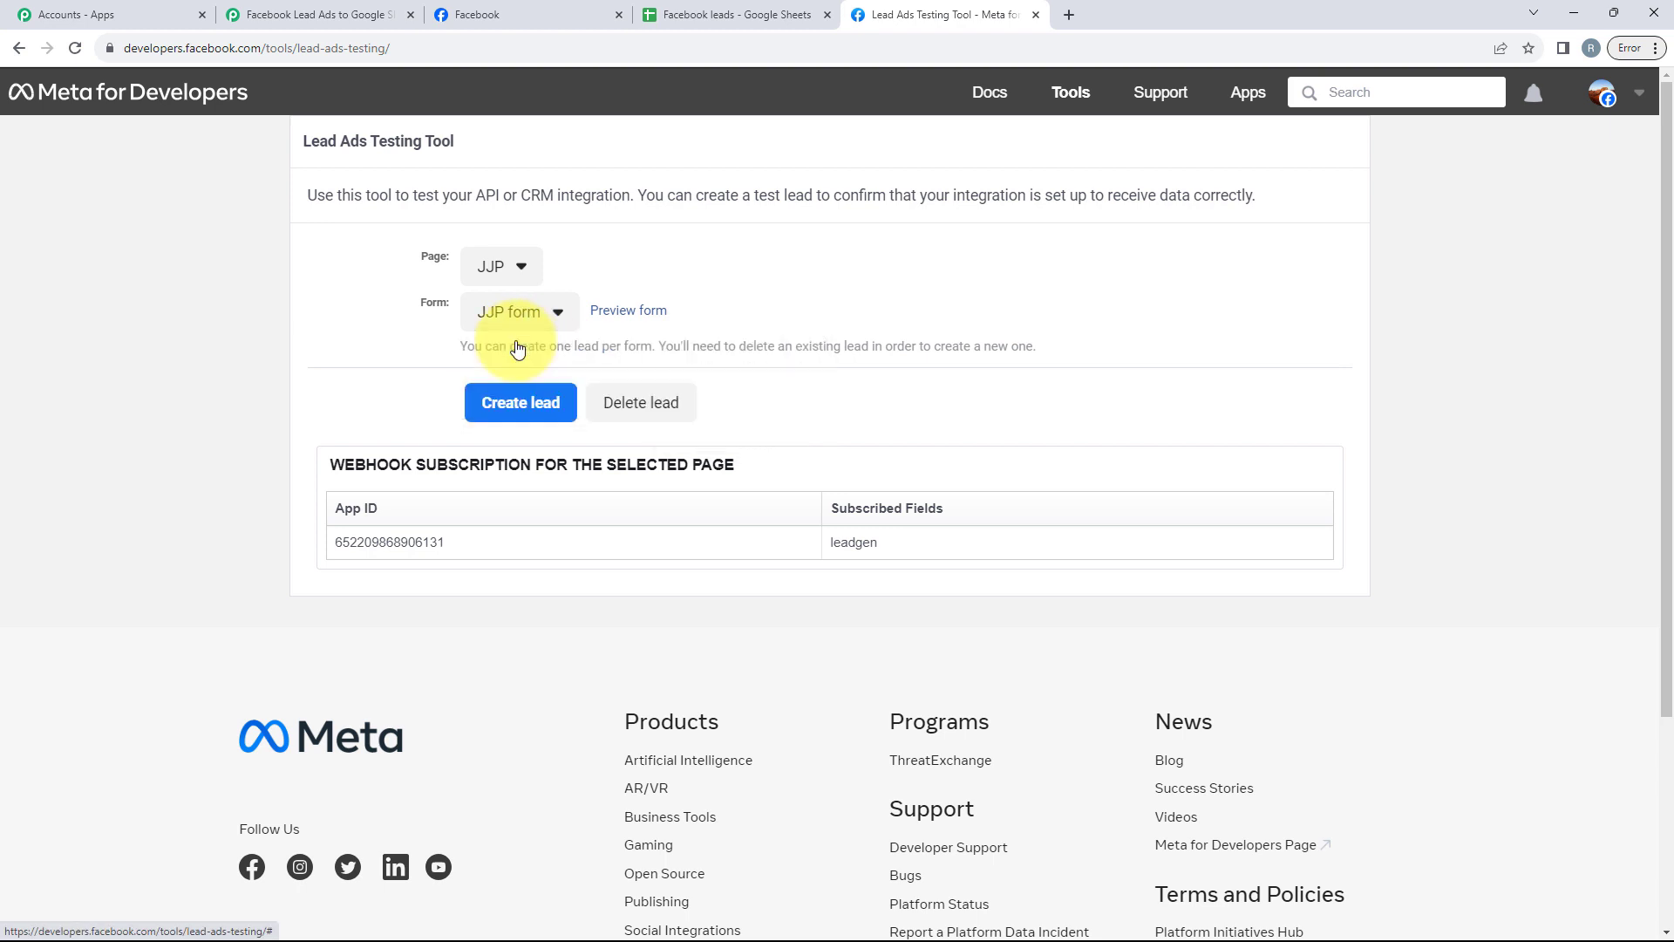
Step: Preview the JJP form and submit its prefilled test lead, then close the form
click(632, 312)
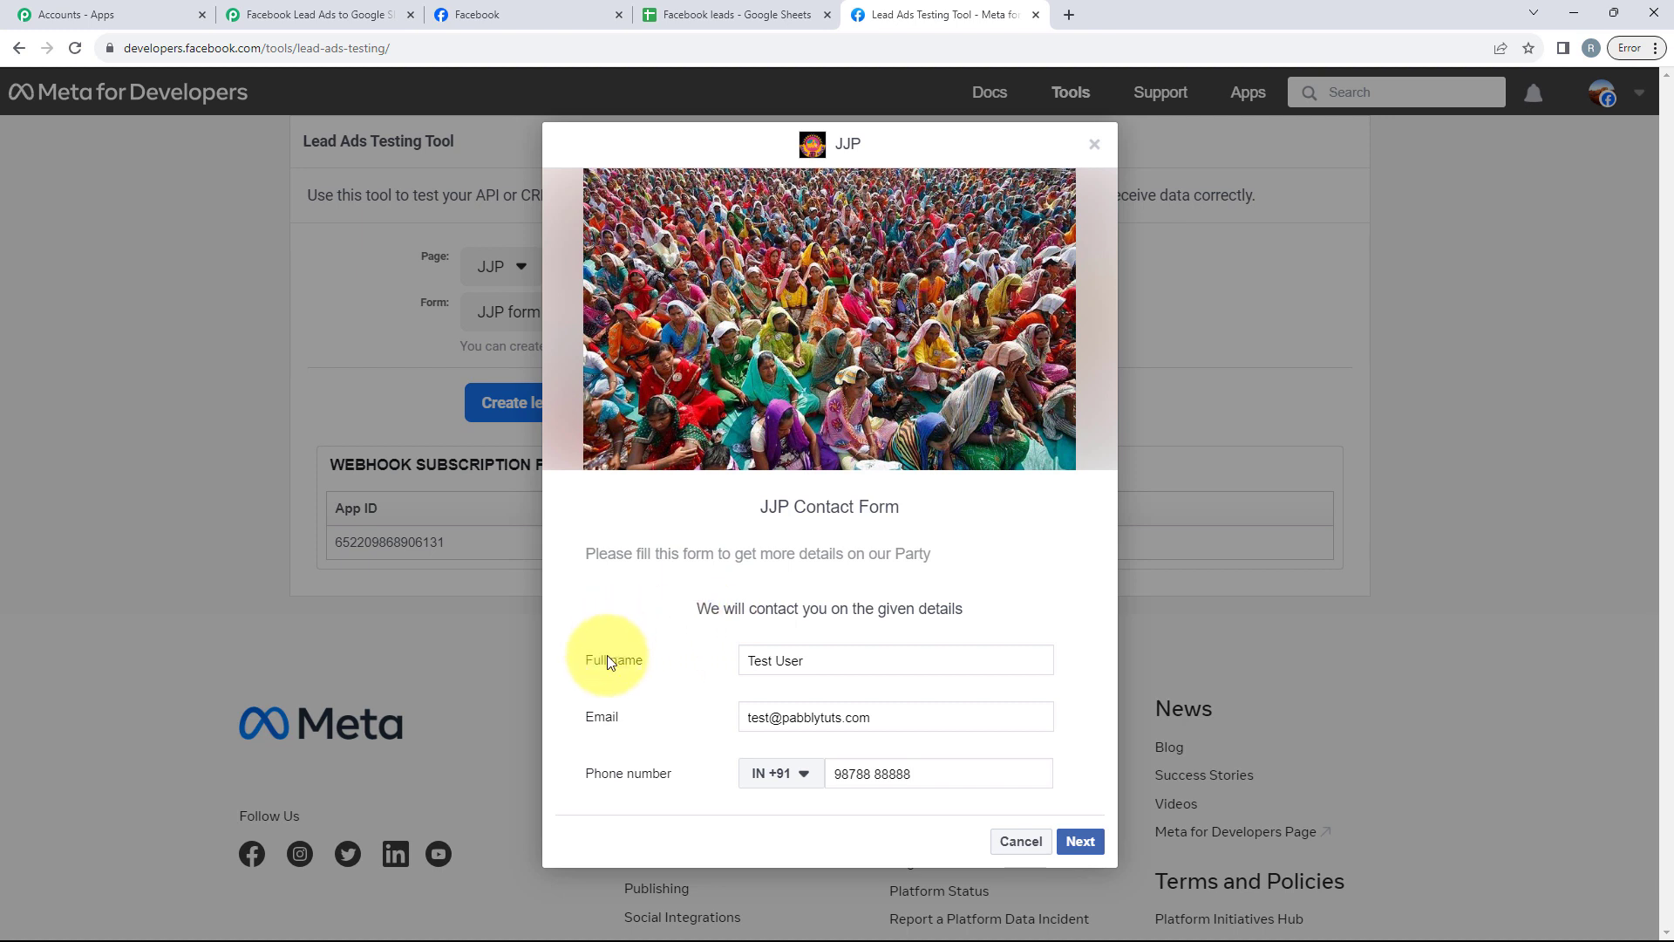
drag(606, 661, 1042, 841)
click(1088, 844)
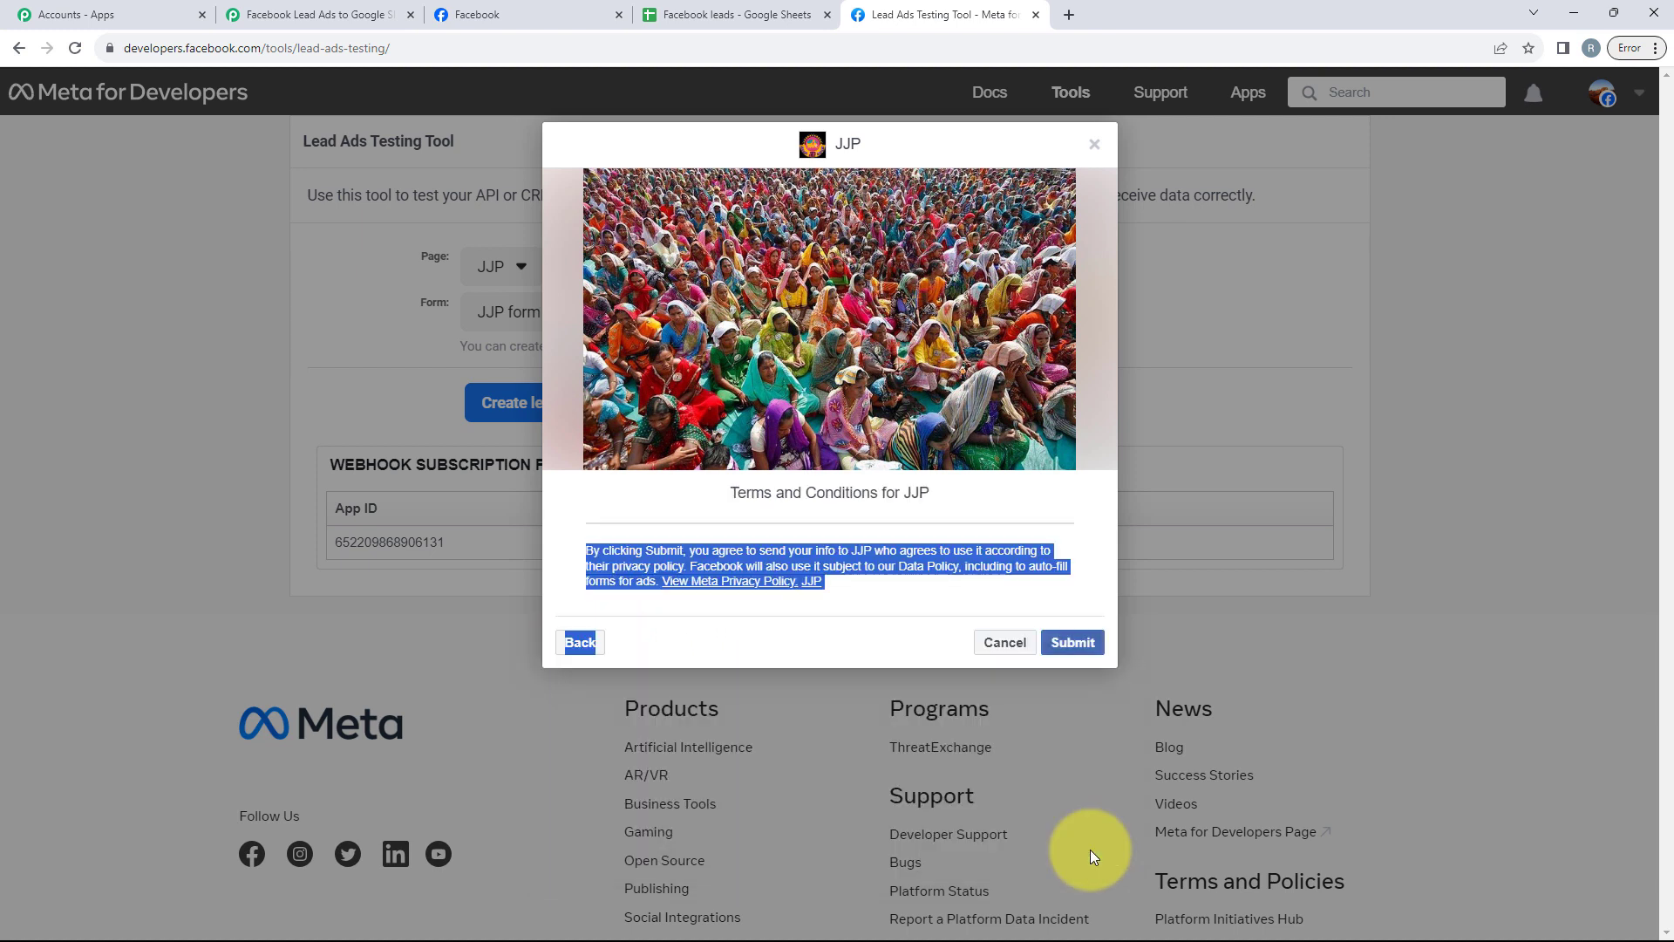
click(1079, 641)
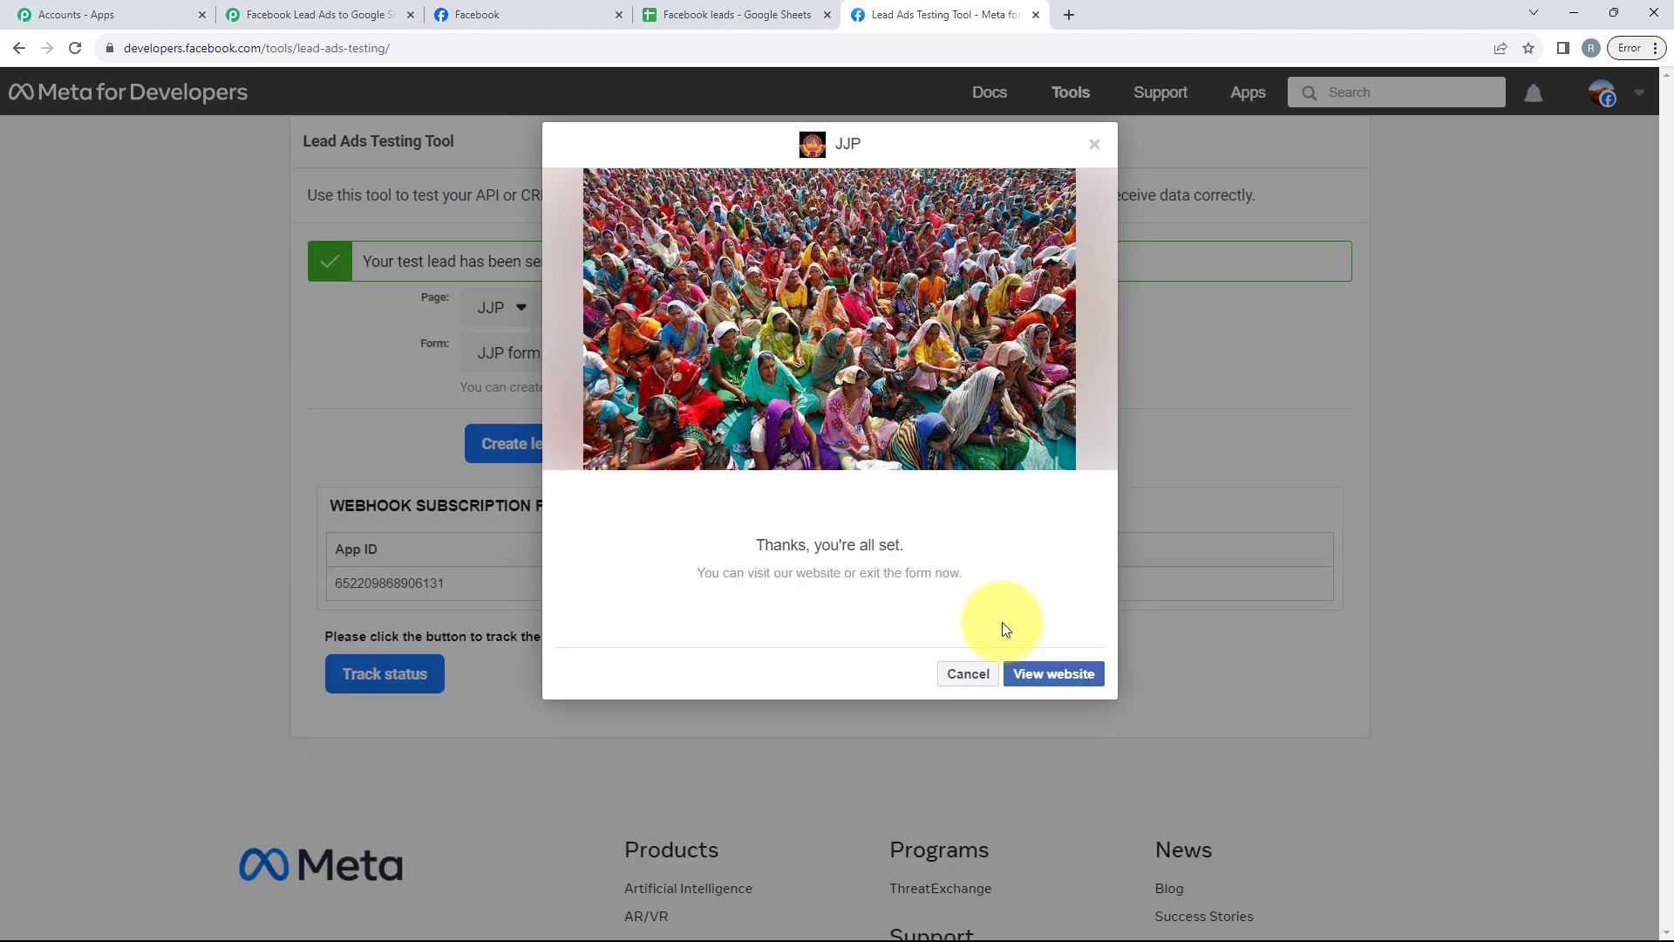
click(967, 673)
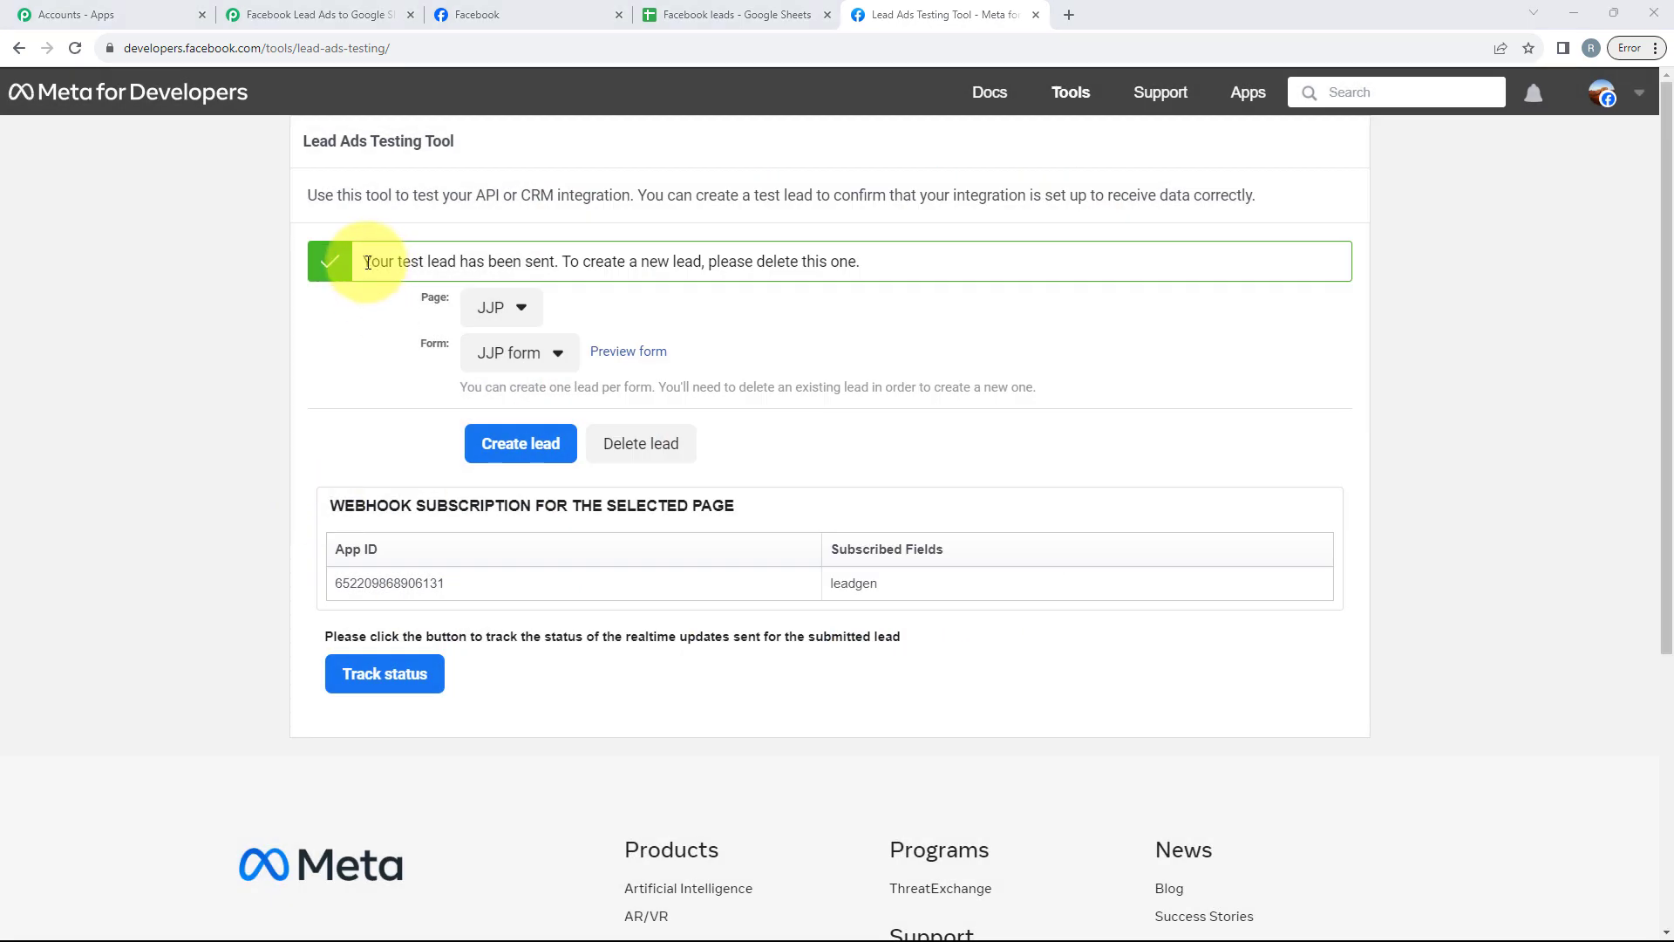
Step: Return to the workflow and review the captured test lead response fields, then collapse the trigger step
drag(386, 259, 568, 265)
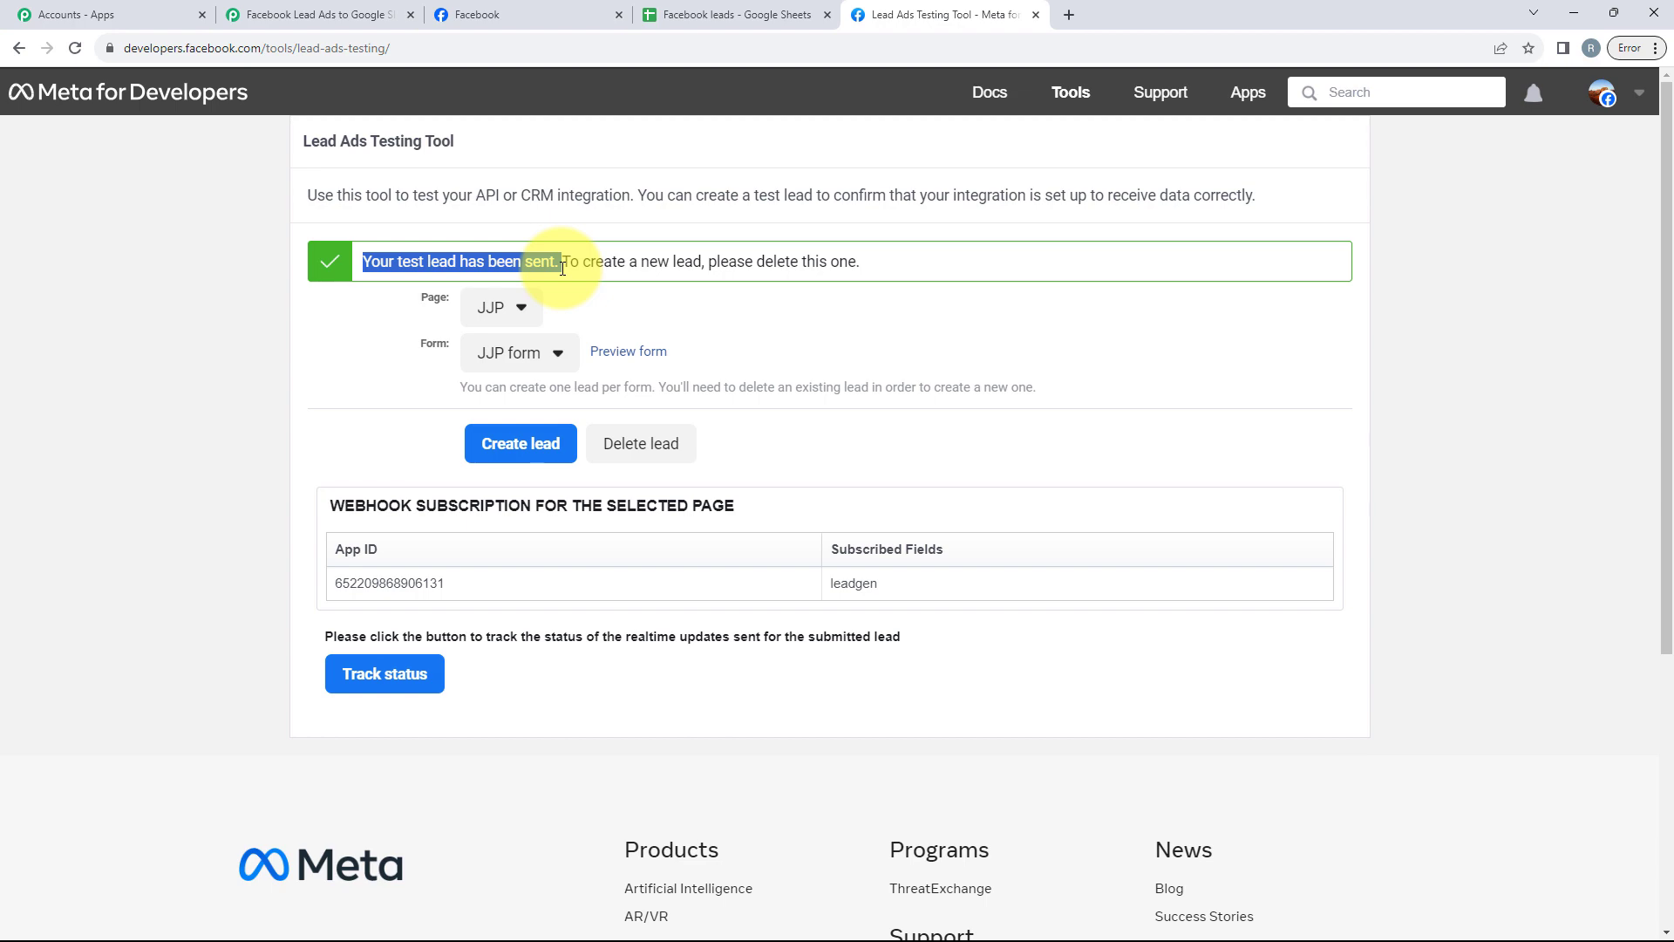
click(350, 17)
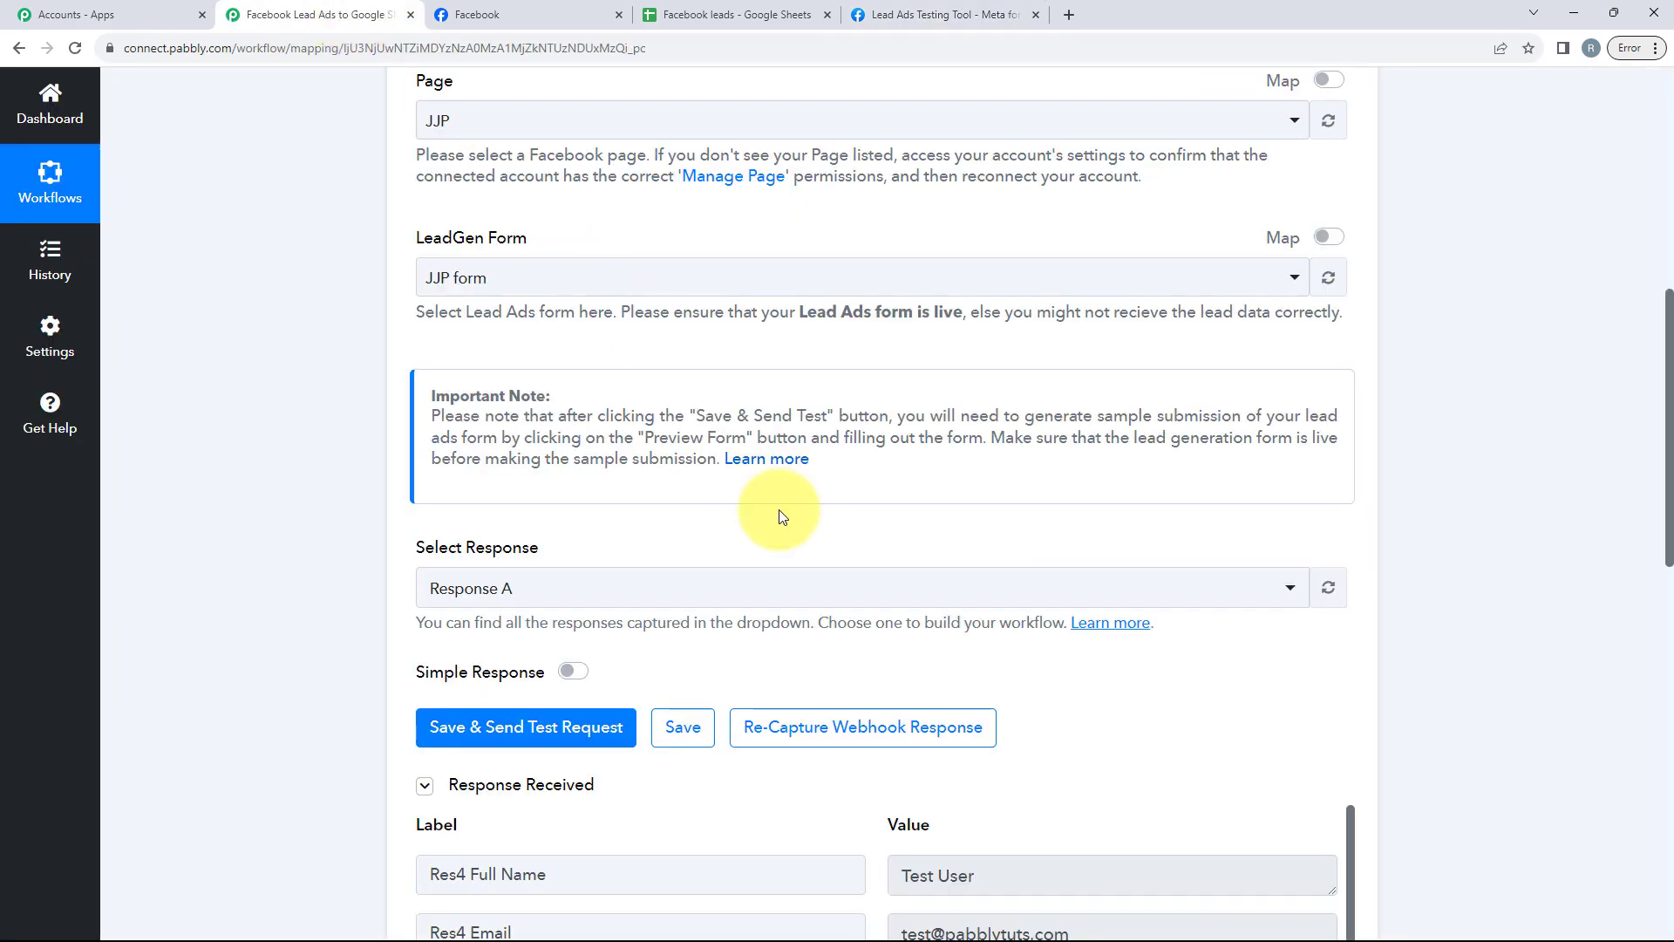
scroll(768, 505, down, 2)
scroll(783, 504, down, 5)
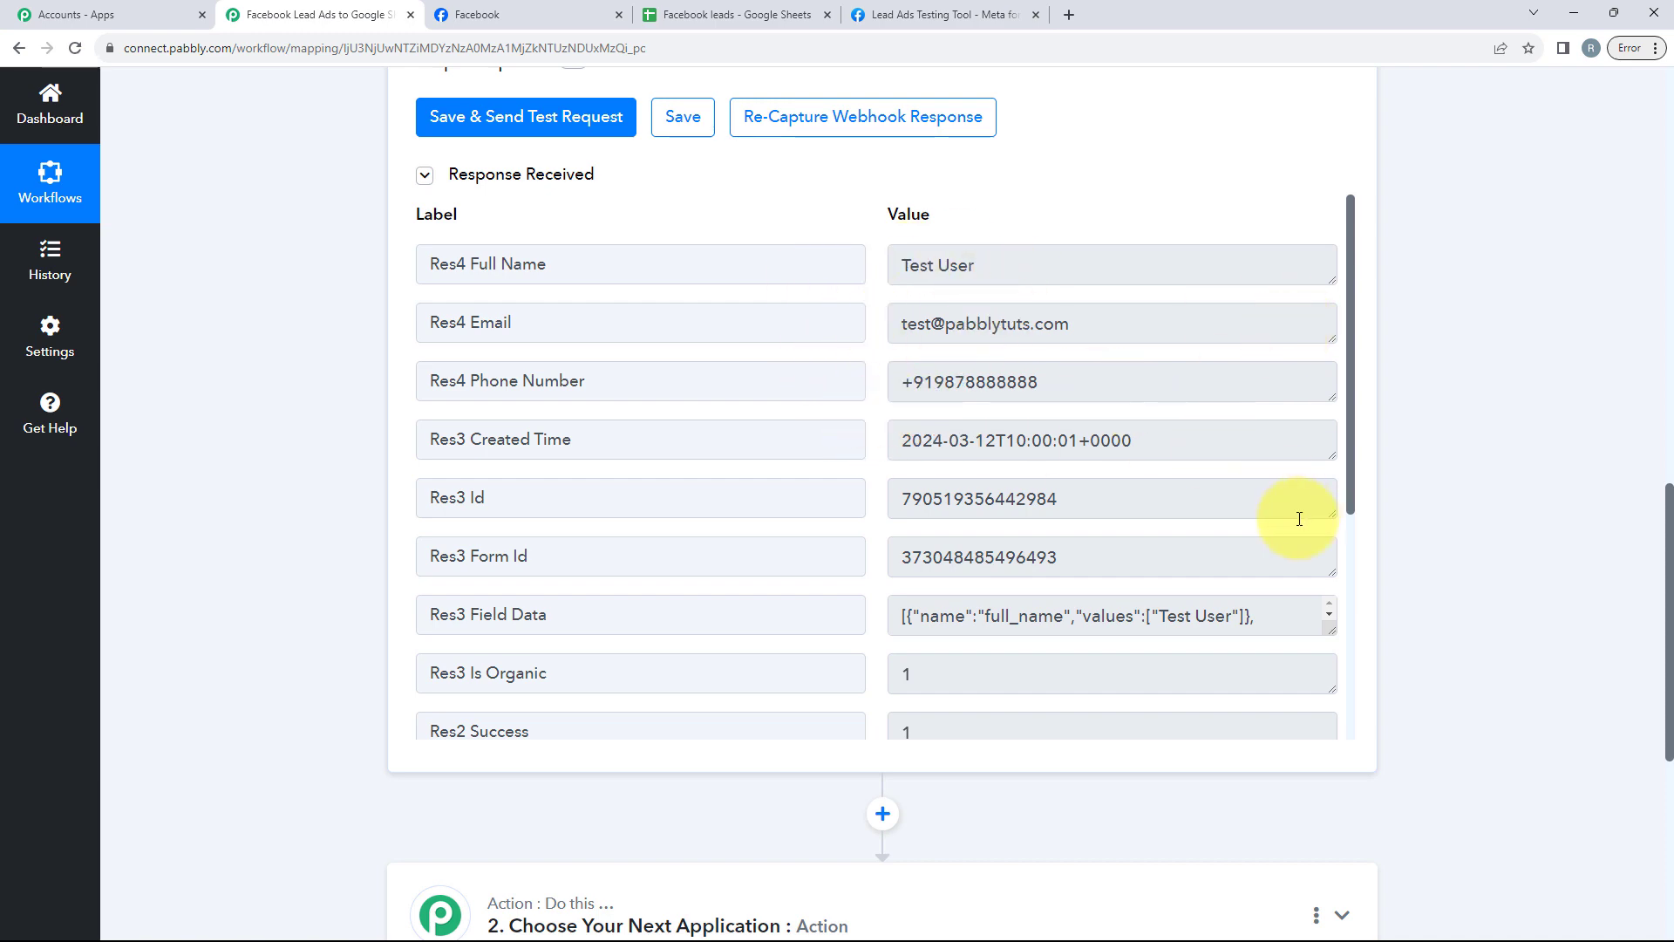
scroll(1189, 656, up, 2)
scroll(1189, 656, up, 12)
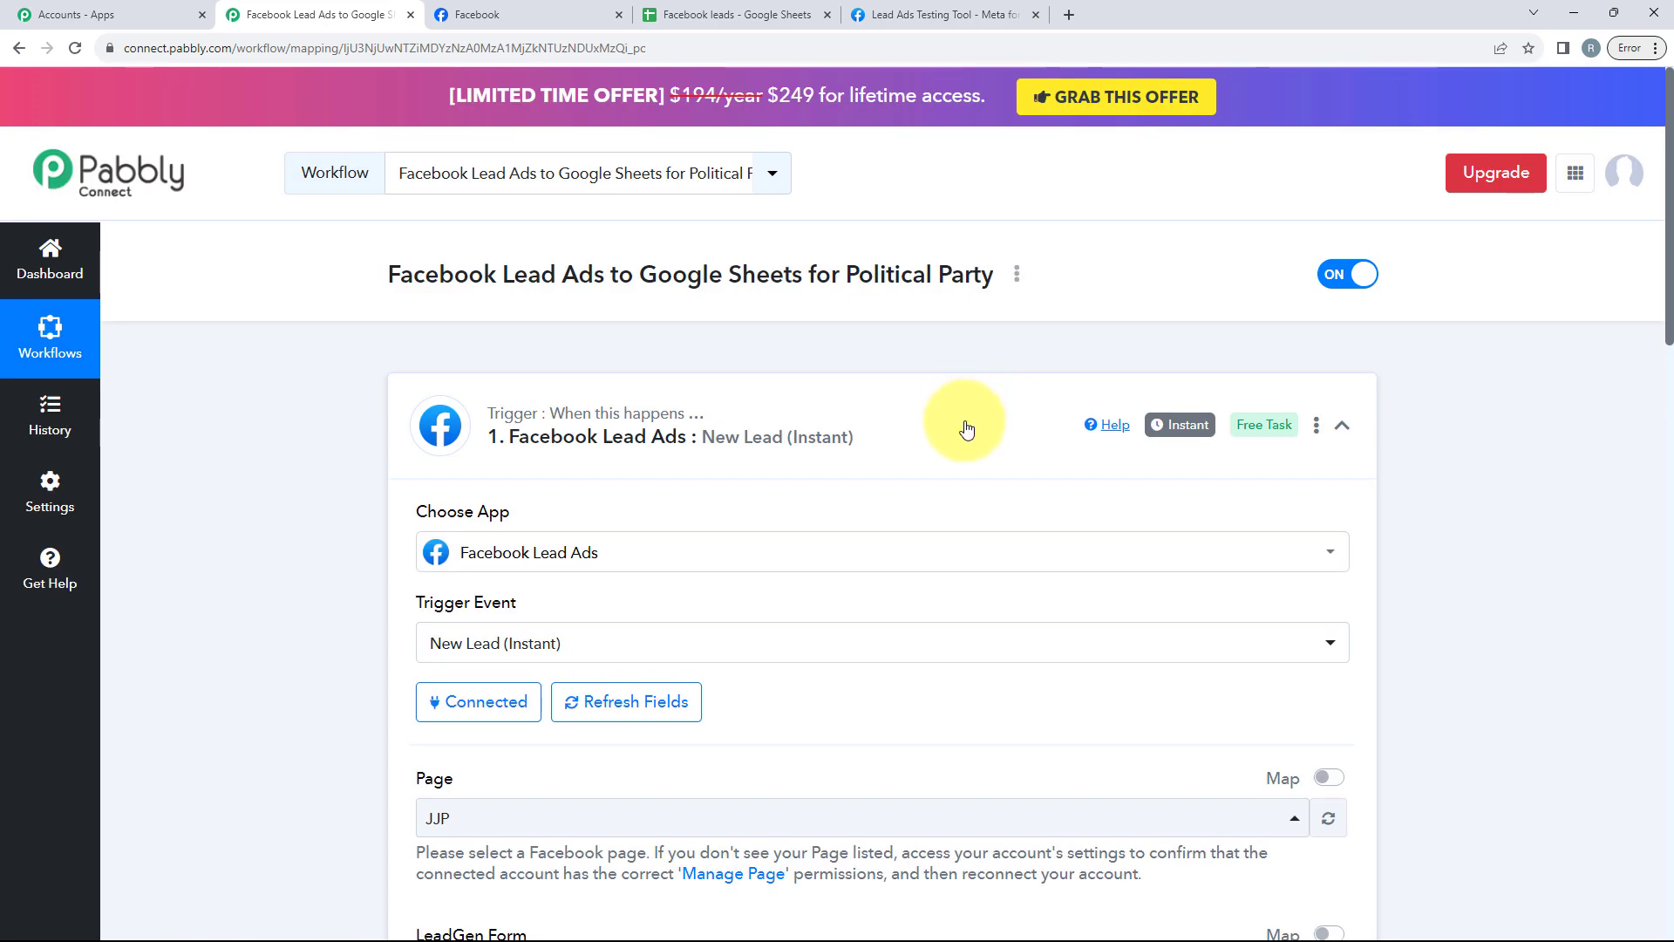
click(965, 429)
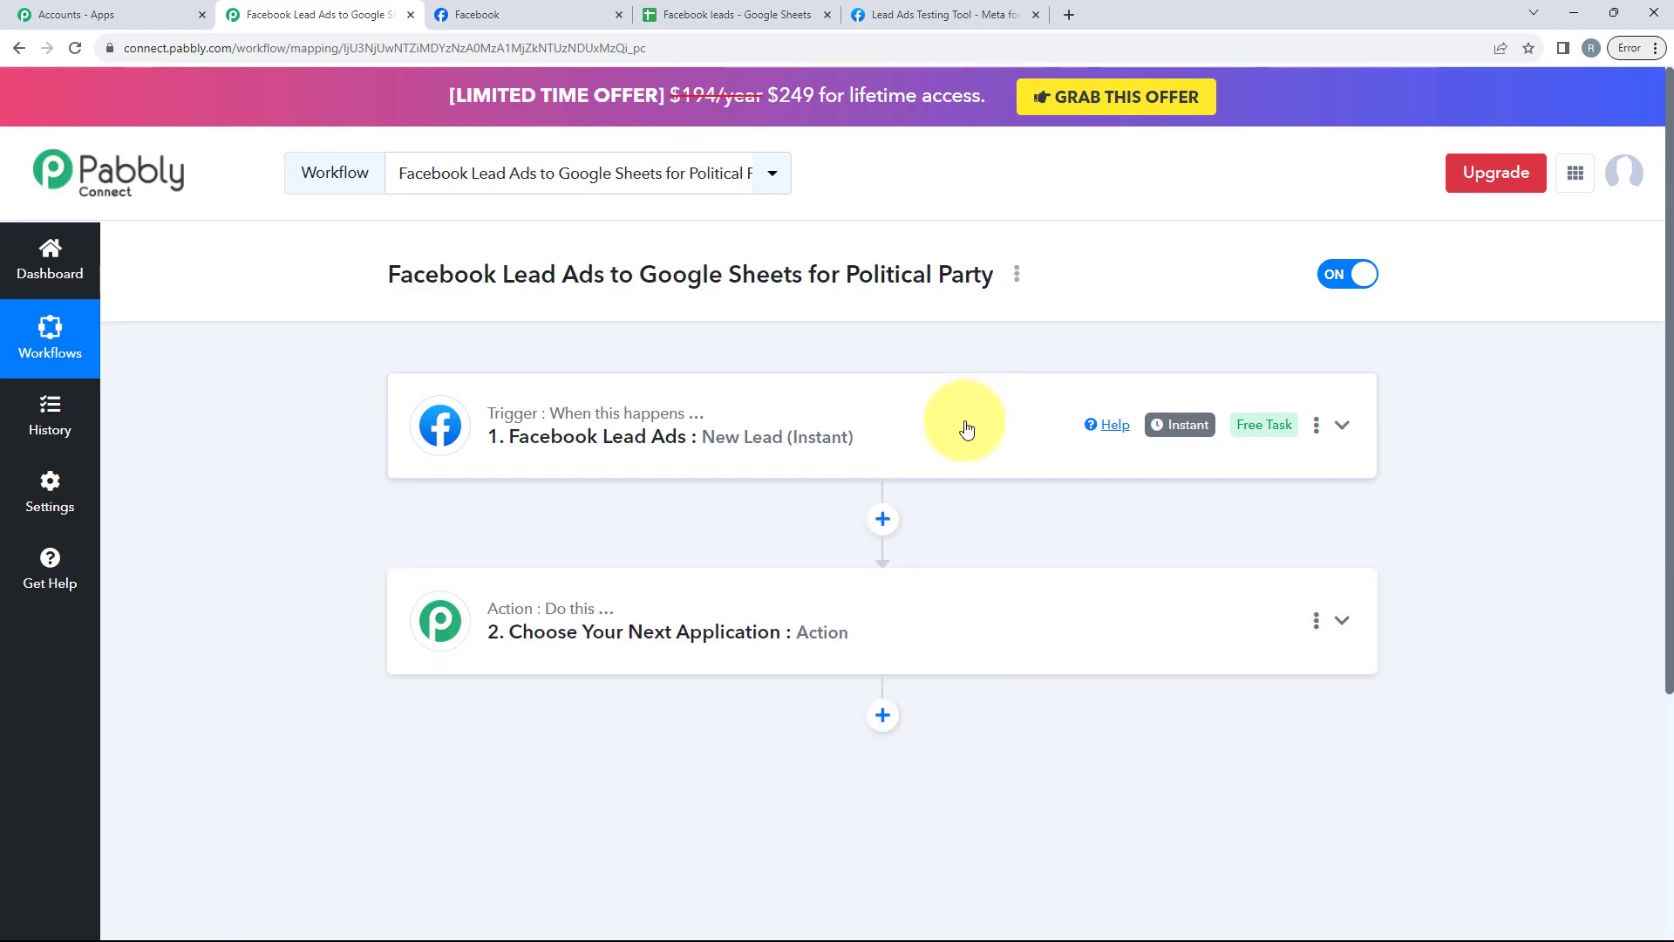
Step: Expand the action step and choose Google Sheets as the action application
scroll(974, 440, down, 2)
click(867, 422)
scroll(849, 457, down, 3)
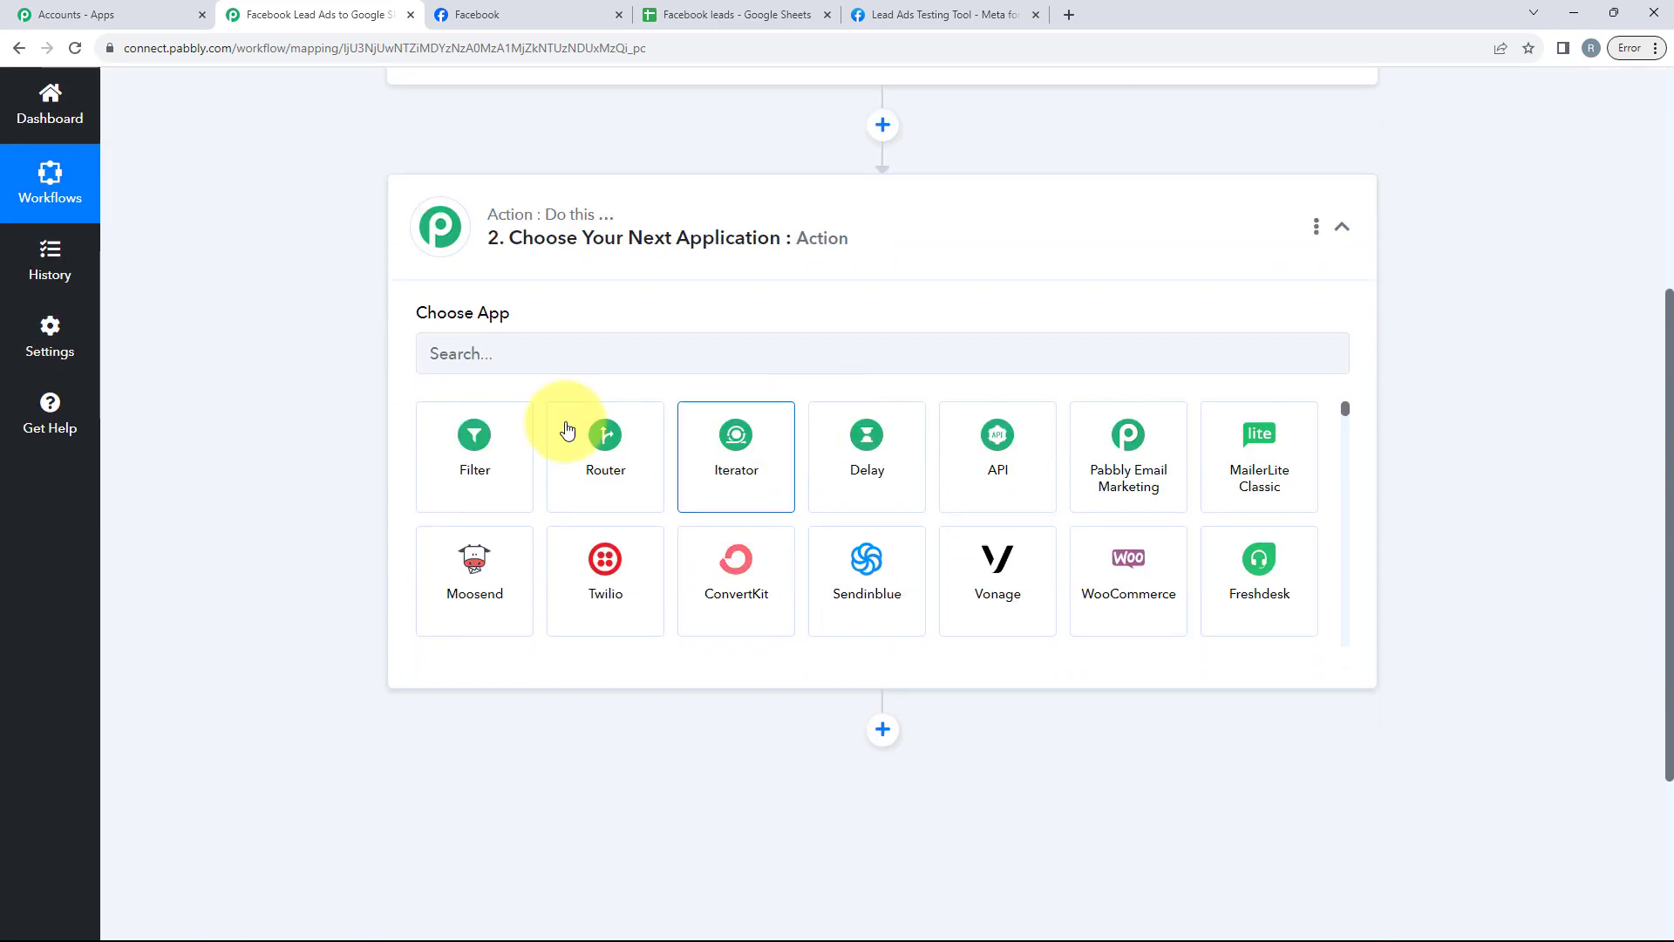
click(558, 360)
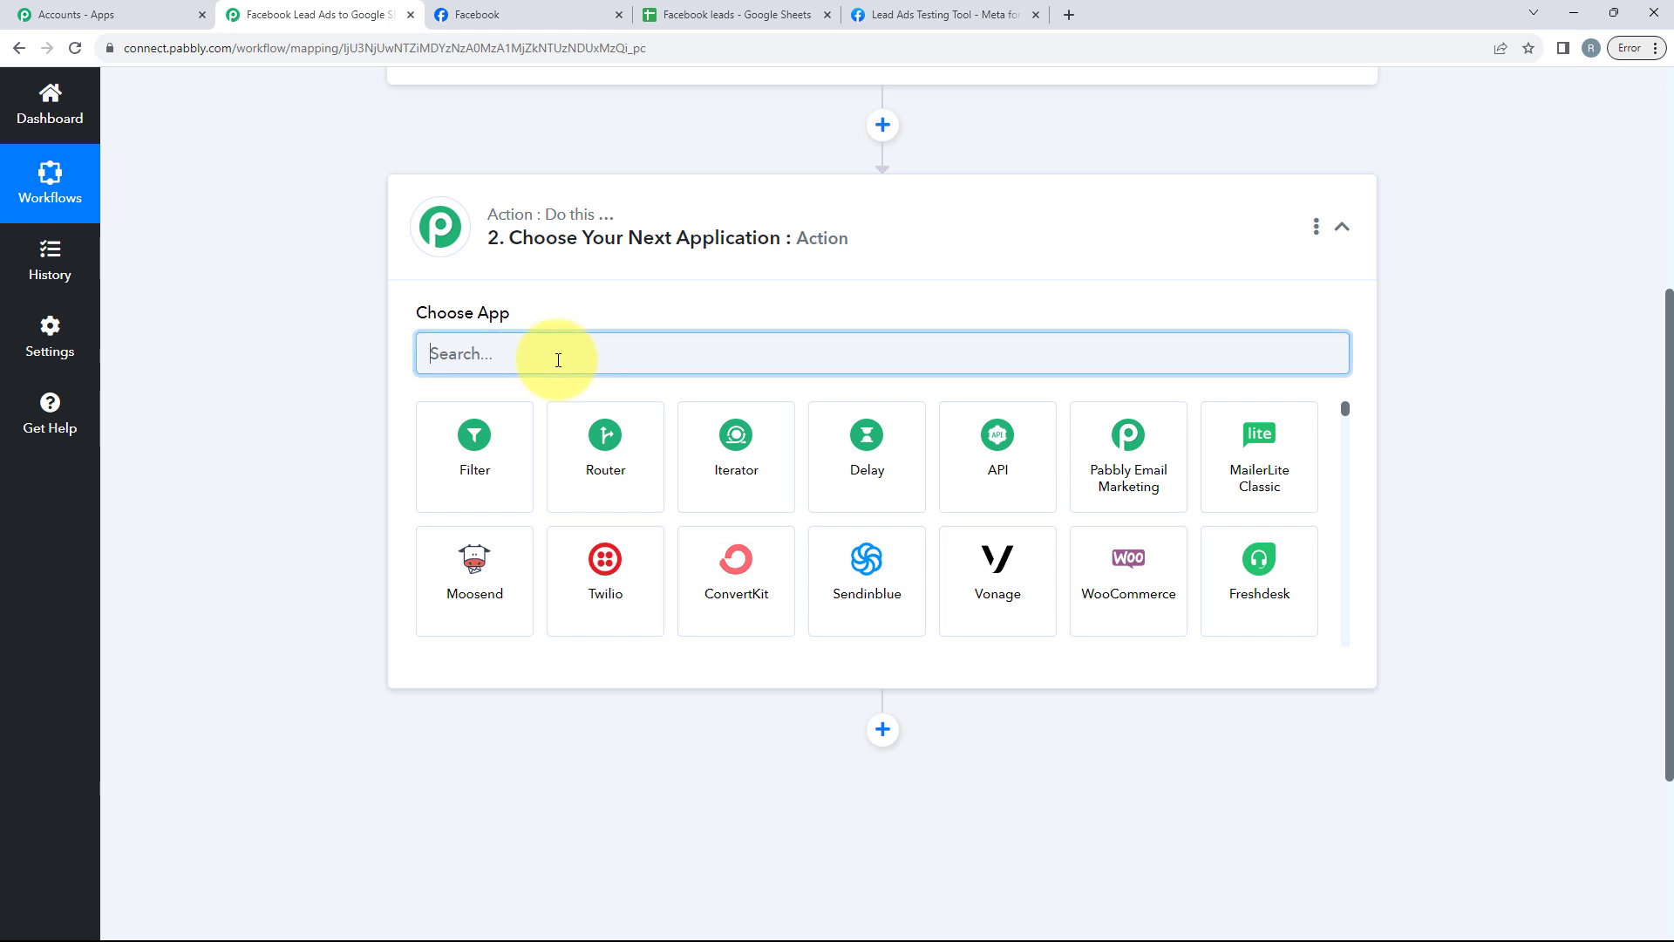
text(Google)
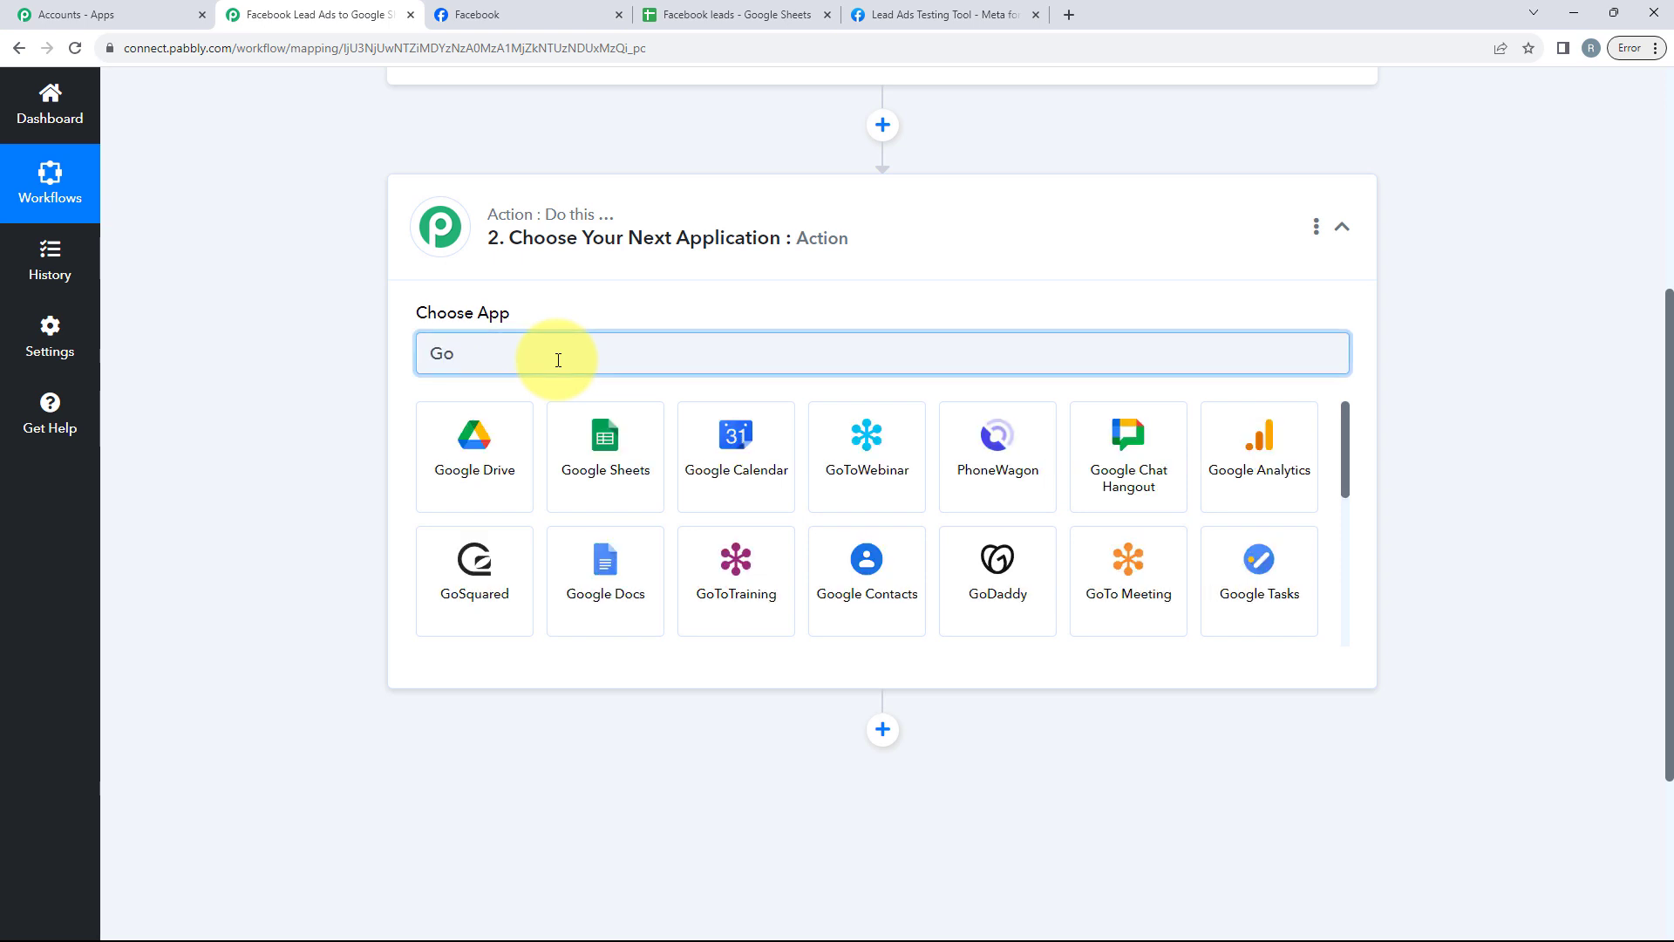
click(598, 432)
Step: Set the action event to Add New Row and start adding a new Google Sheets connection
click(518, 446)
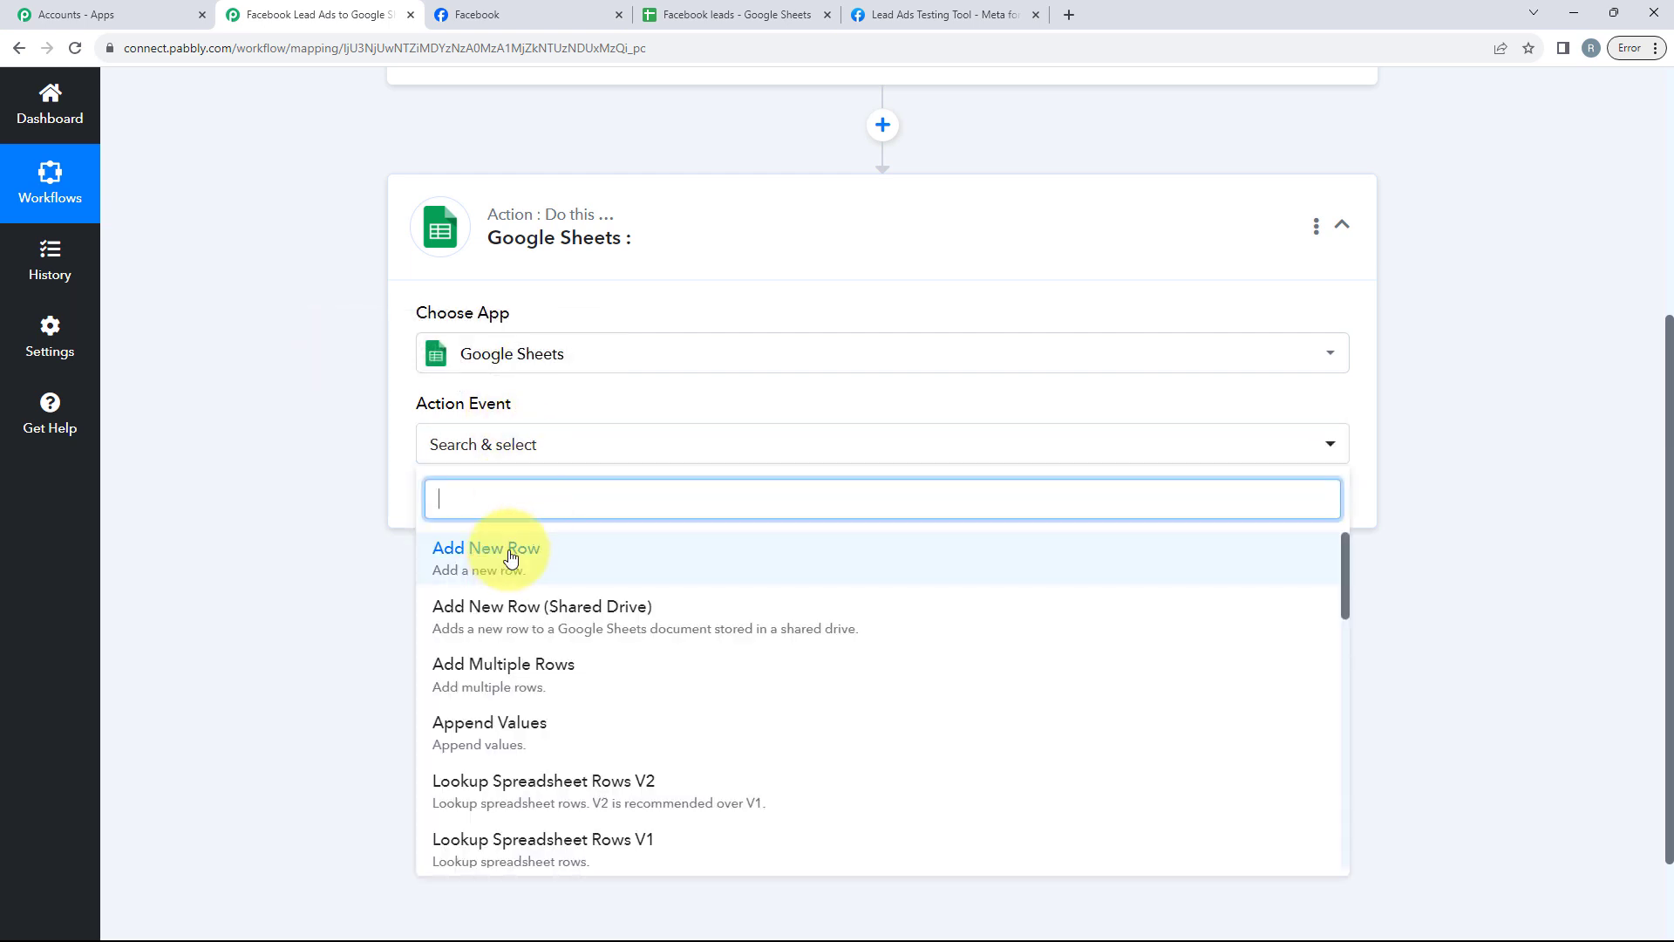
click(476, 565)
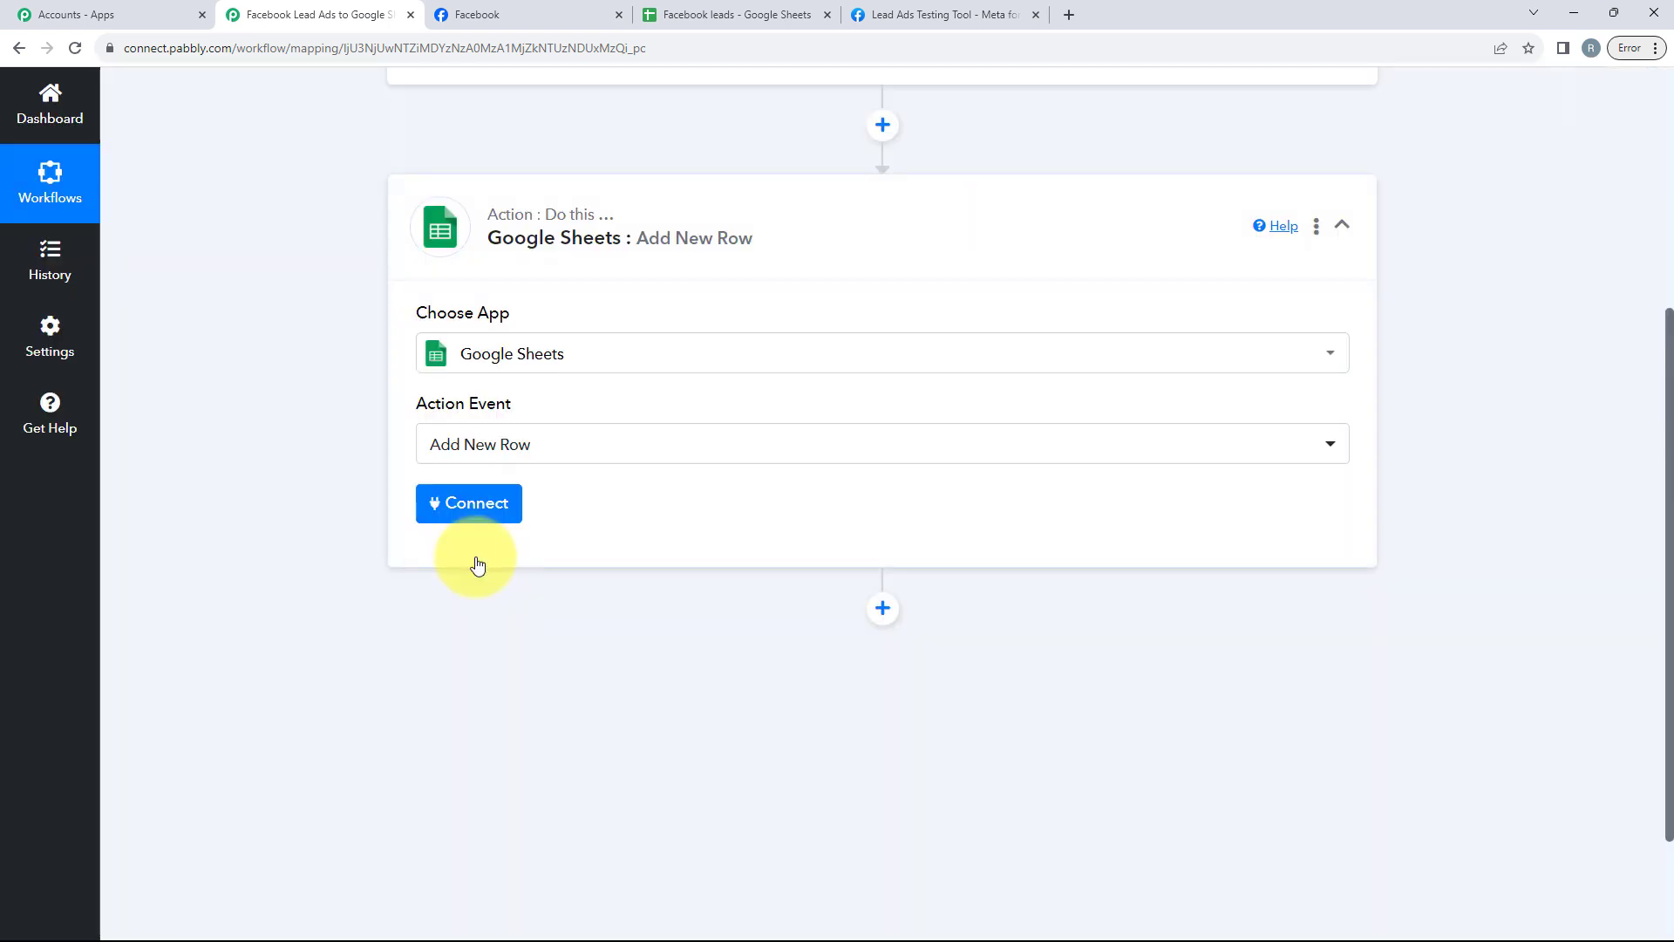
click(462, 522)
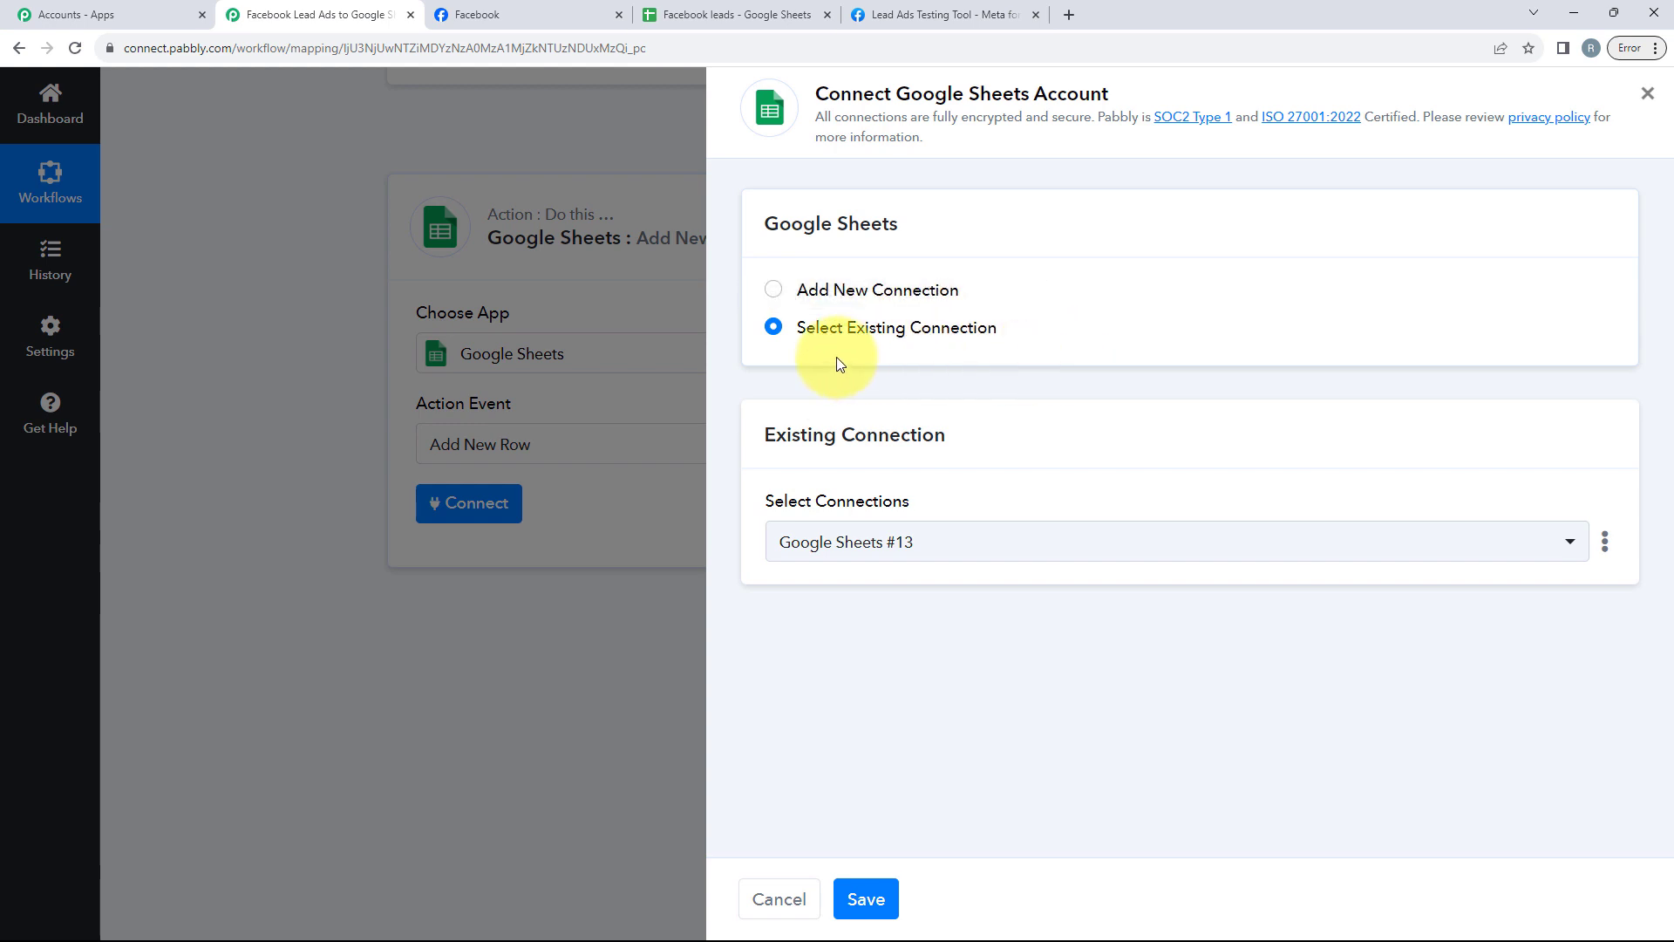
click(886, 290)
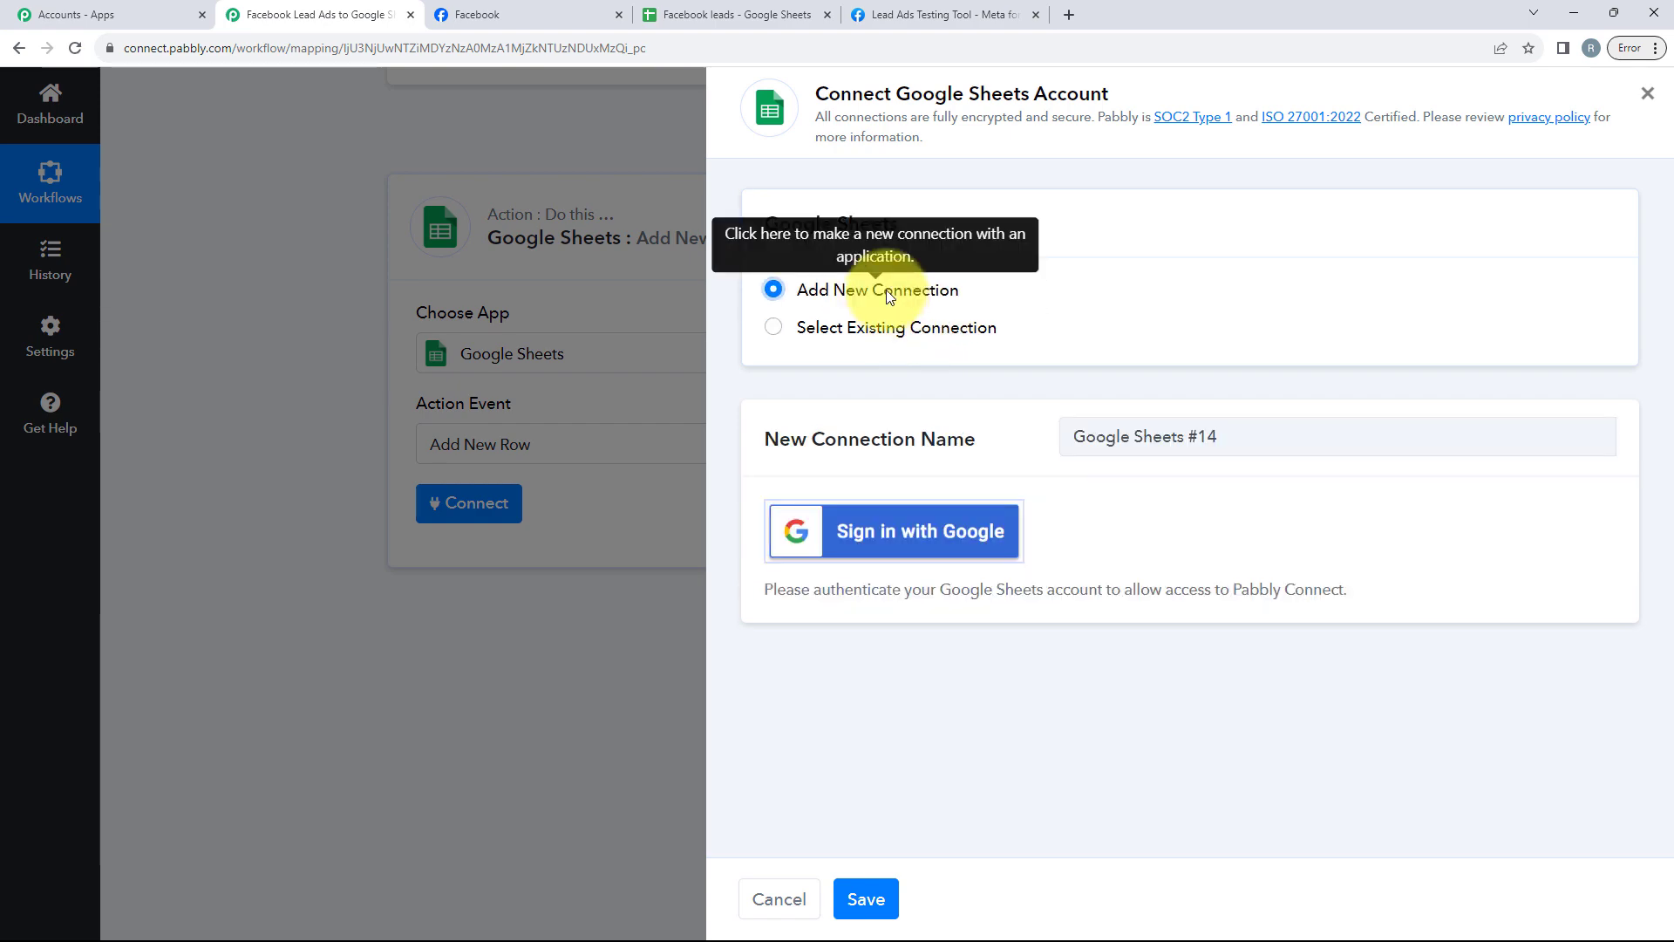
Step: Authorize the new Google Sheets connection by signing in with Google and allowing Pabbly Connect access
click(872, 546)
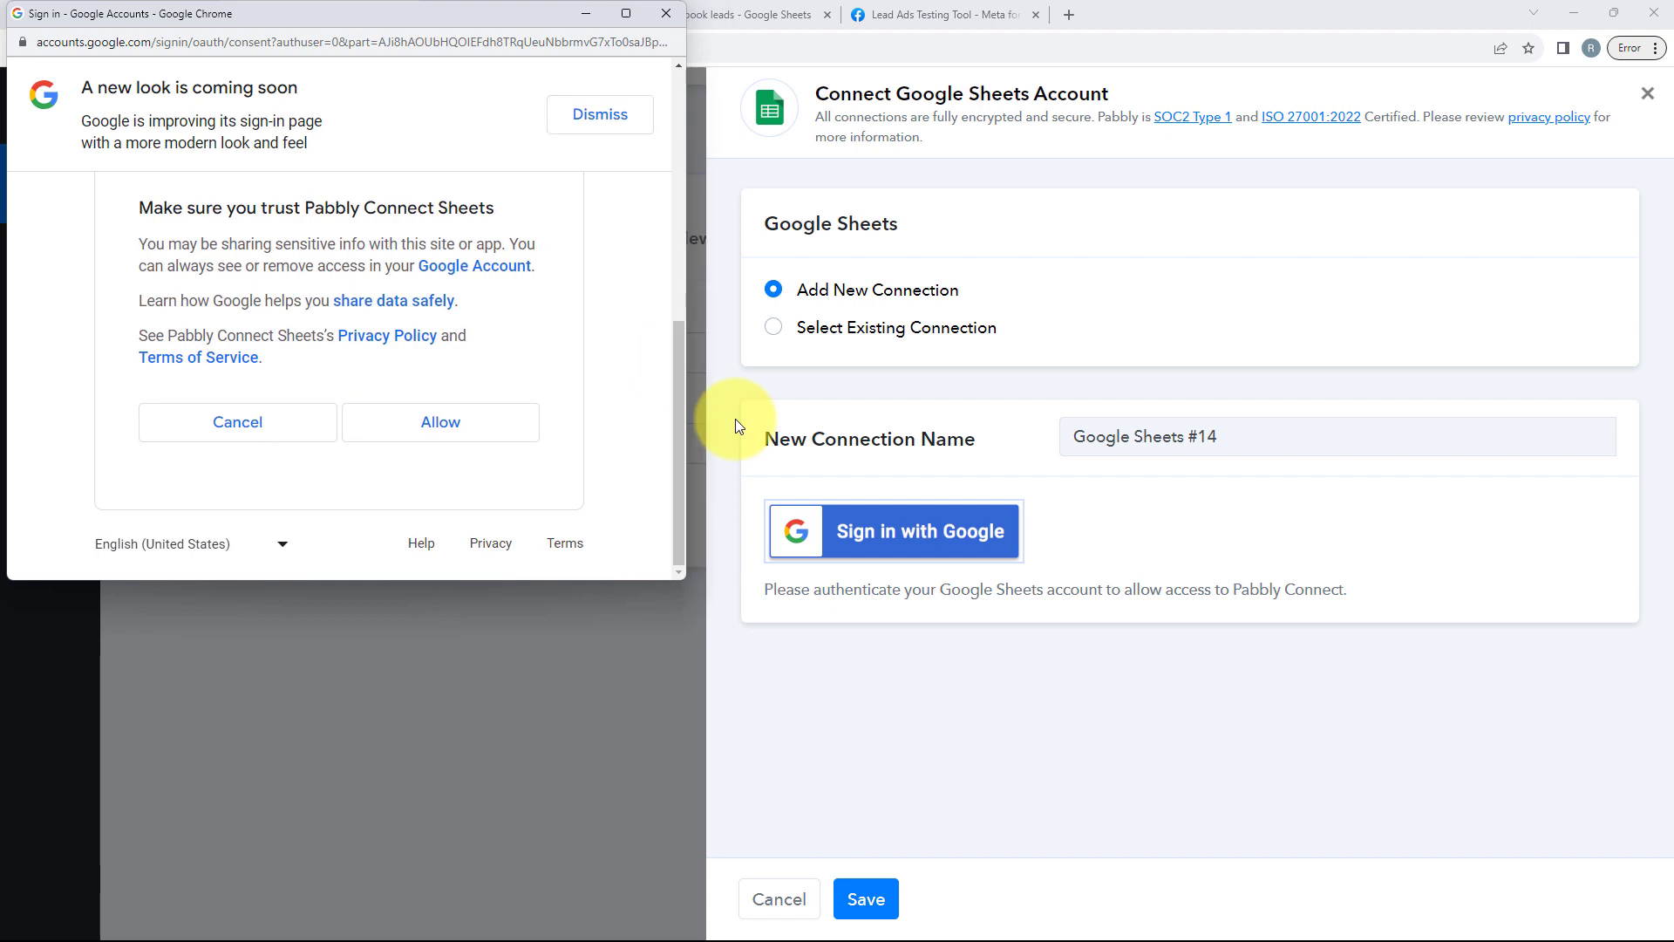
click(440, 423)
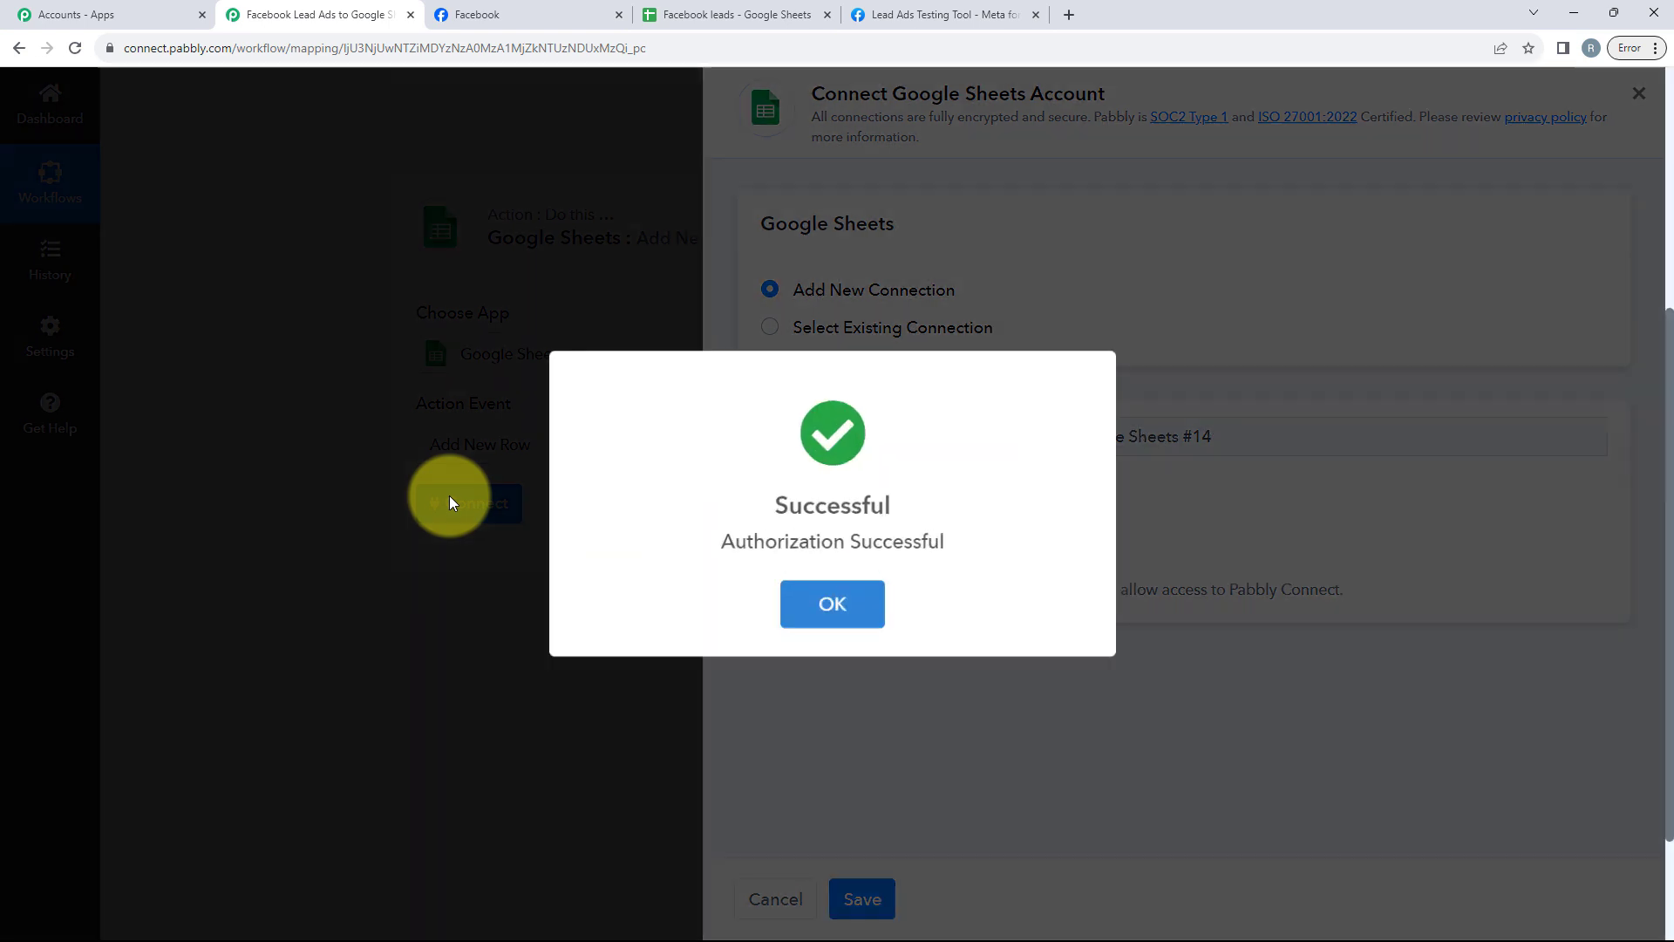
click(832, 602)
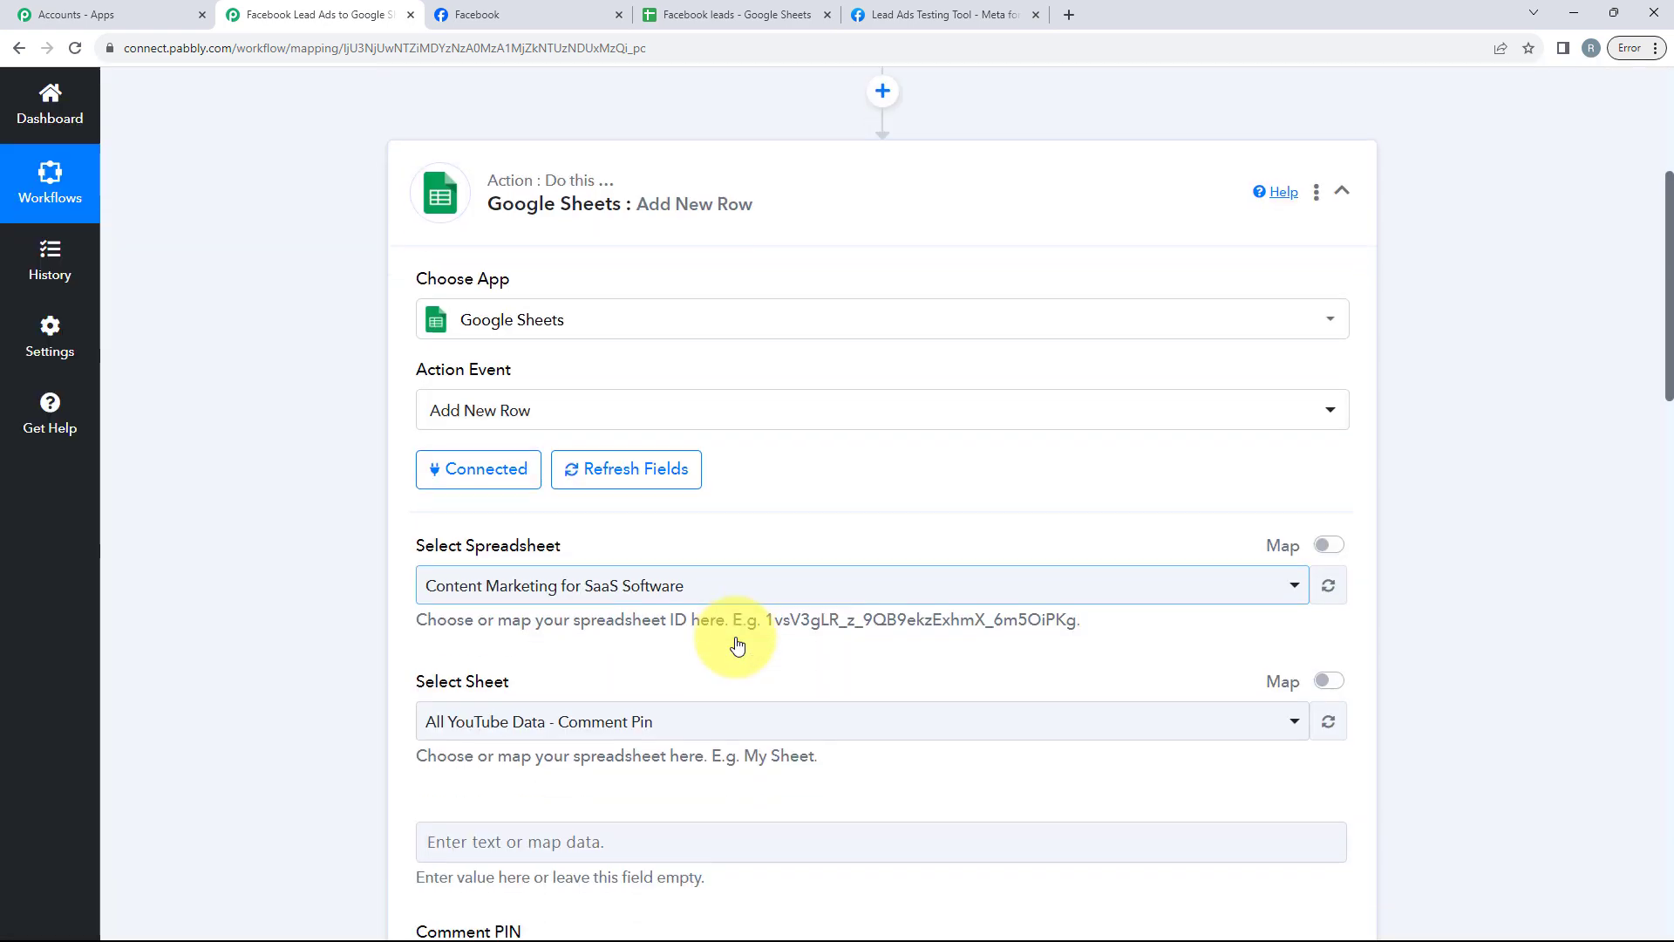
Step: Select the Facebook leads spreadsheet and its Political Party sheet as the destination for new rows
scroll(379, 363, down, 1)
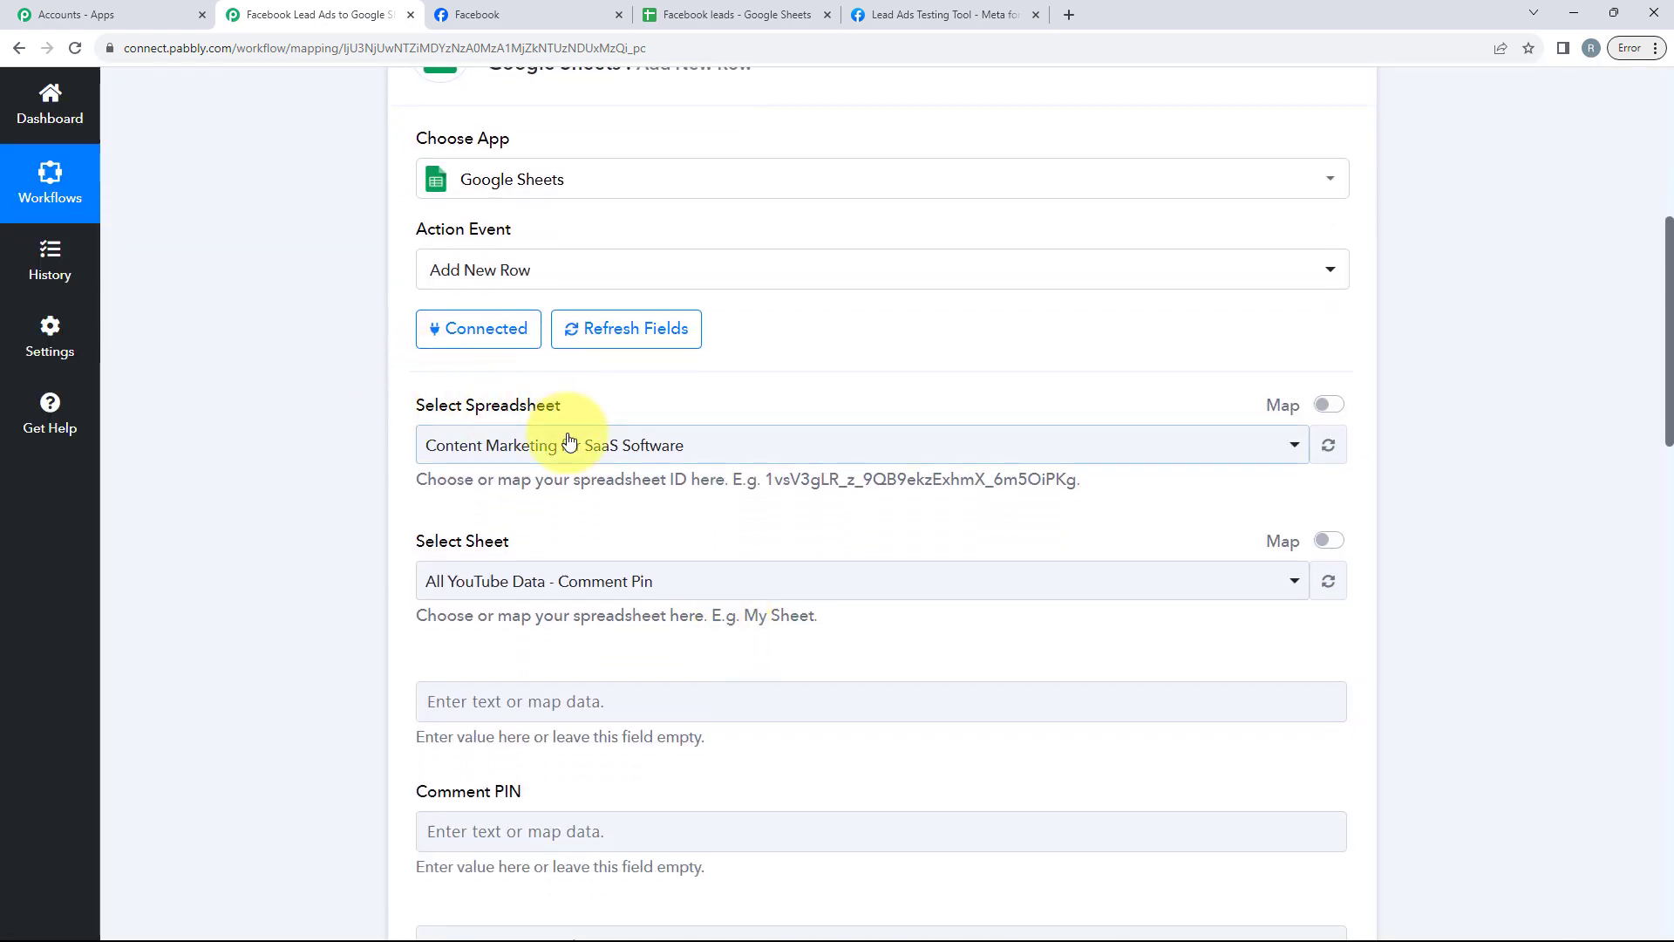
scroll(333, 355, down, 2)
scroll(558, 388, up, 2)
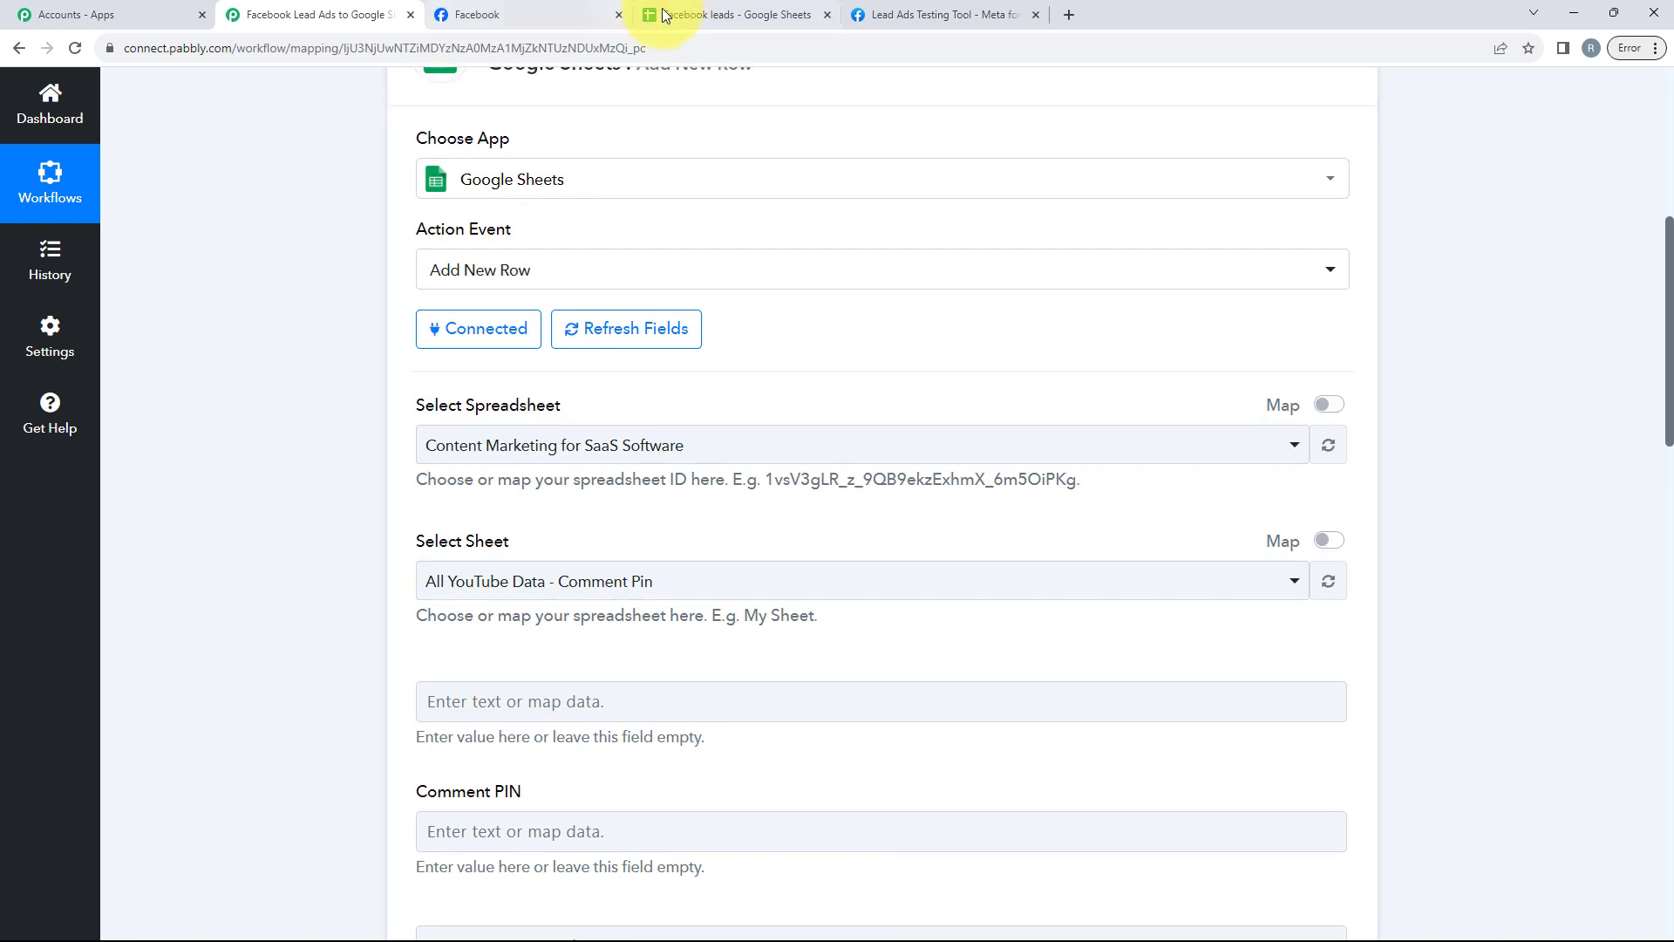
click(656, 15)
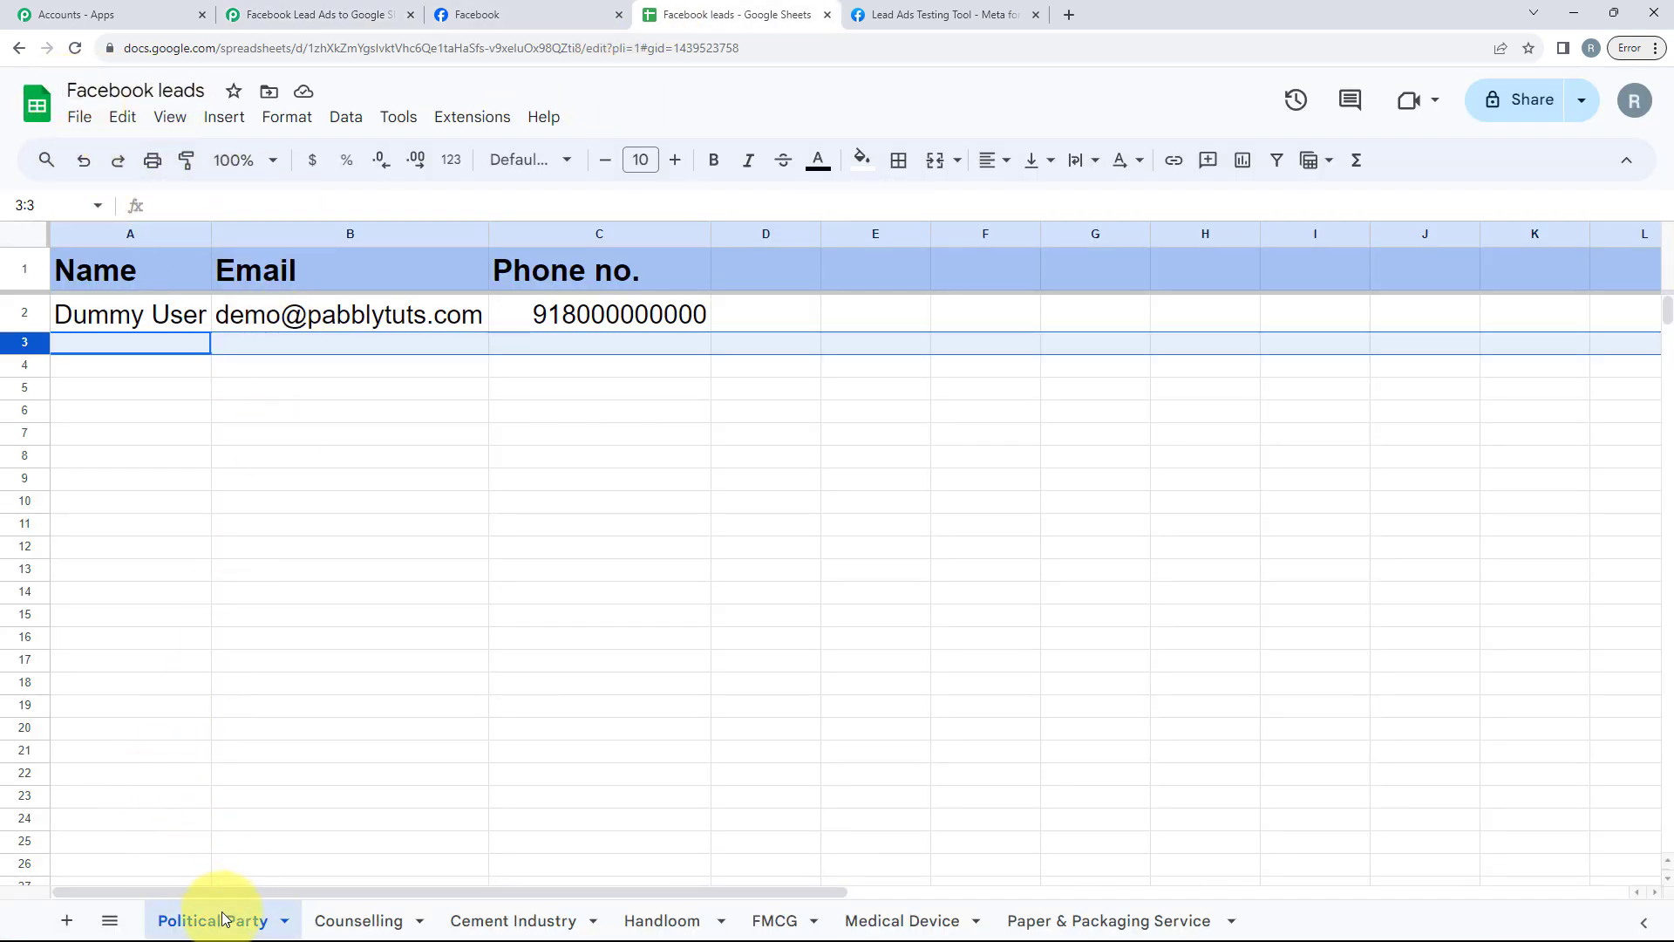
click(288, 12)
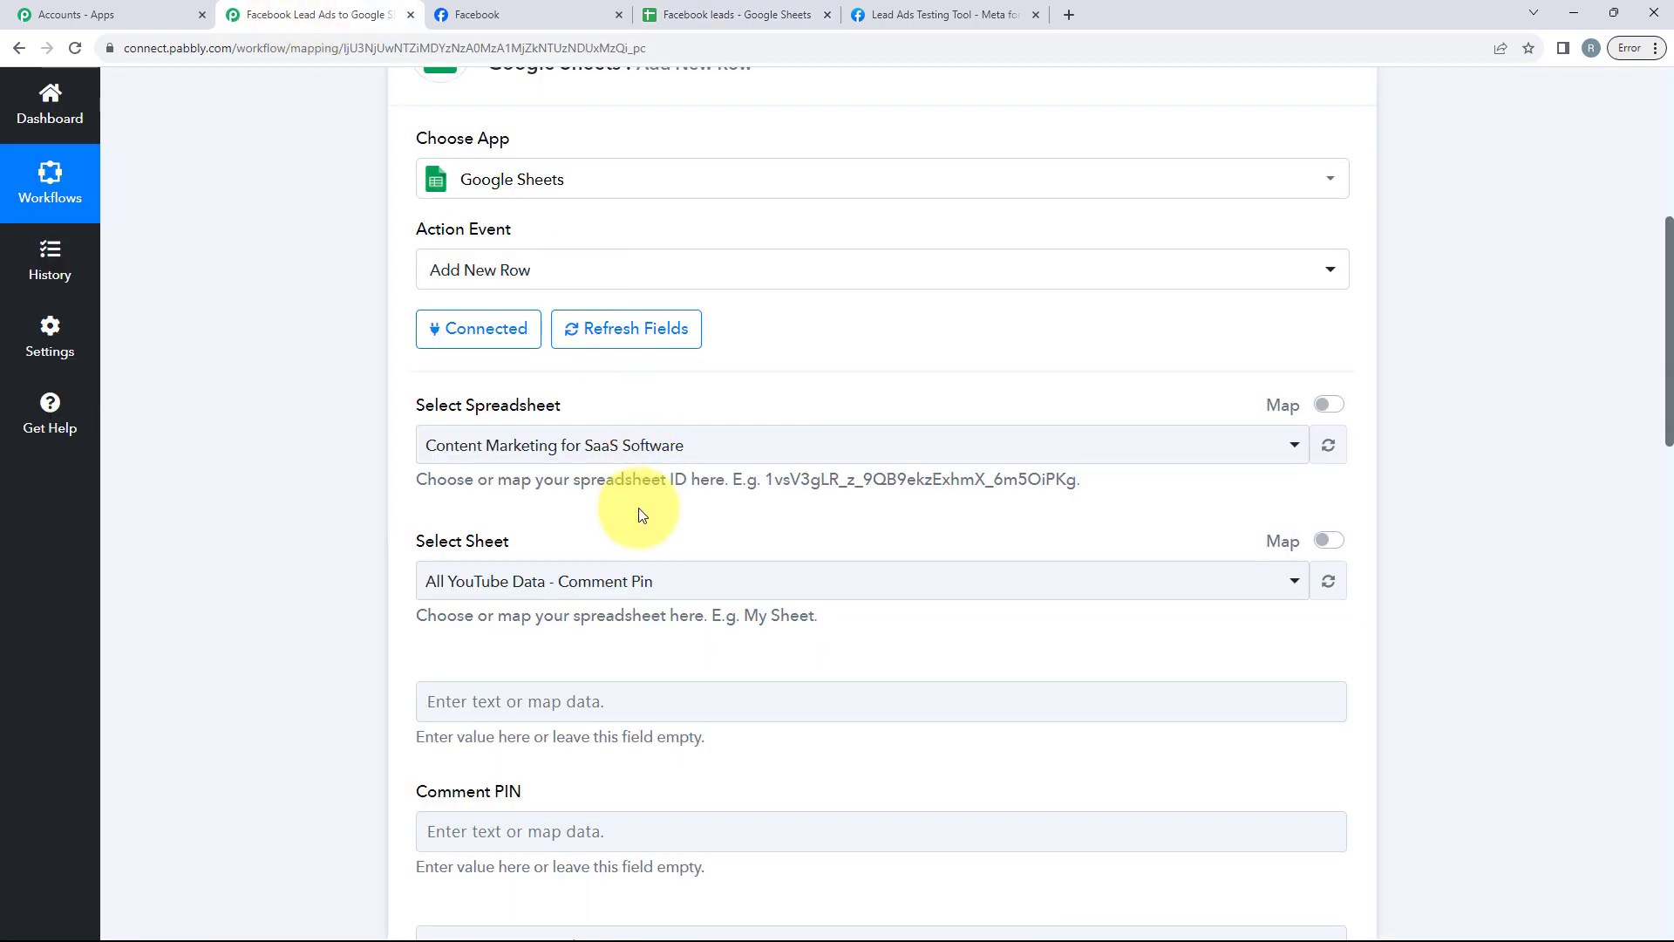
scroll(651, 292, down, 2)
click(651, 278)
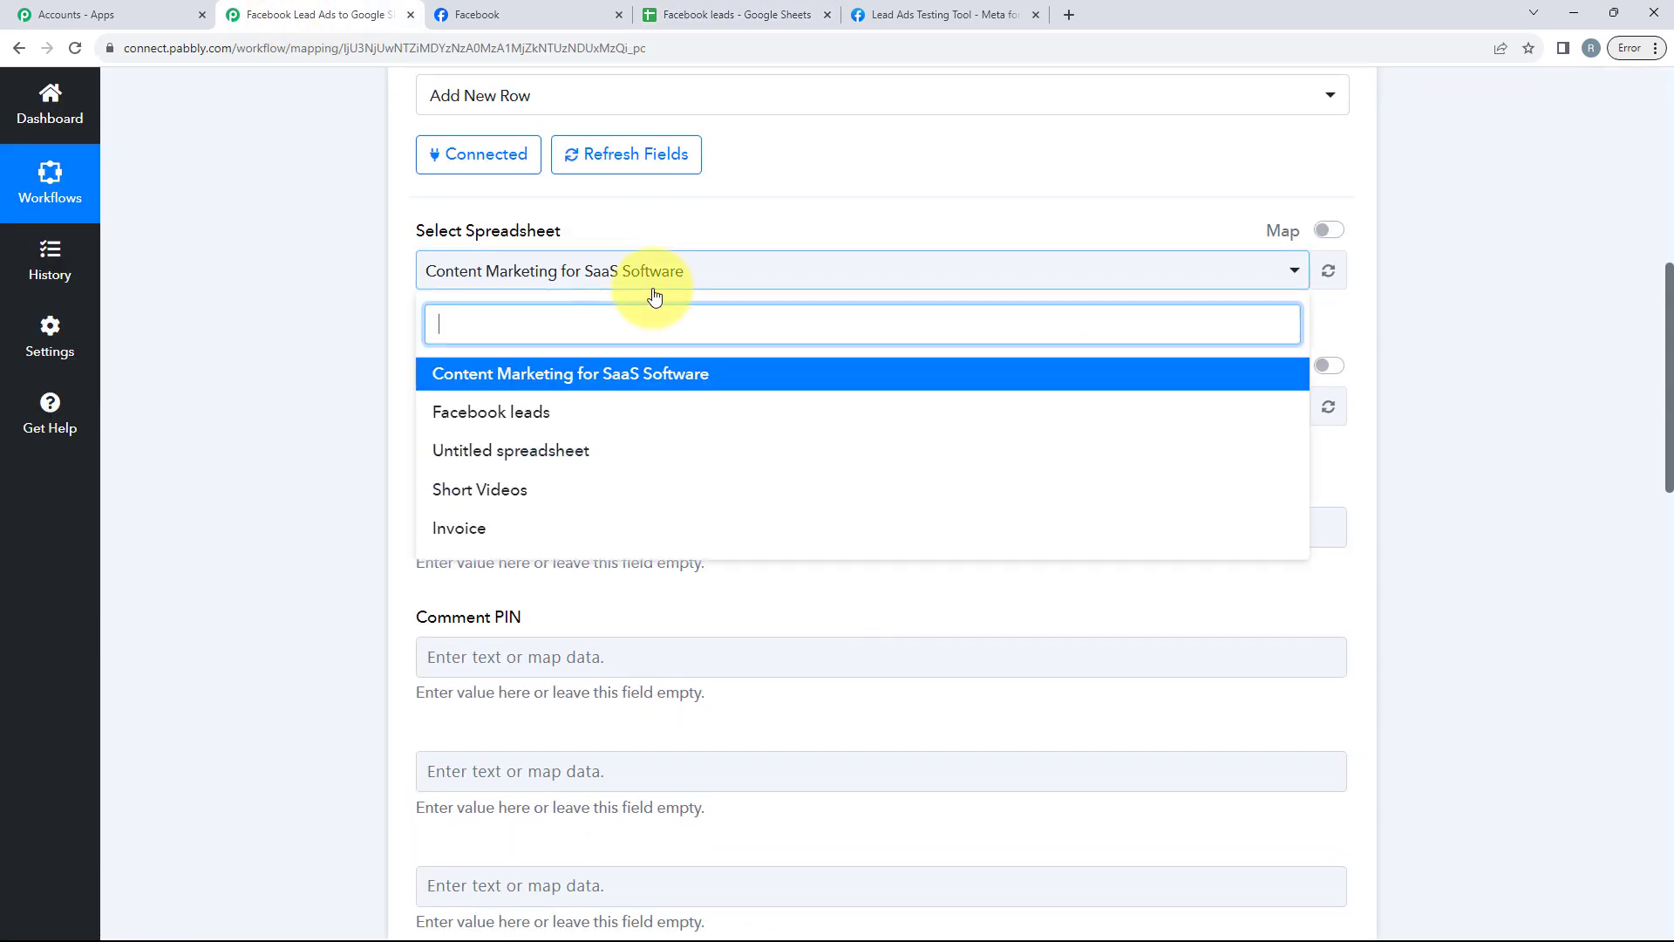
click(555, 415)
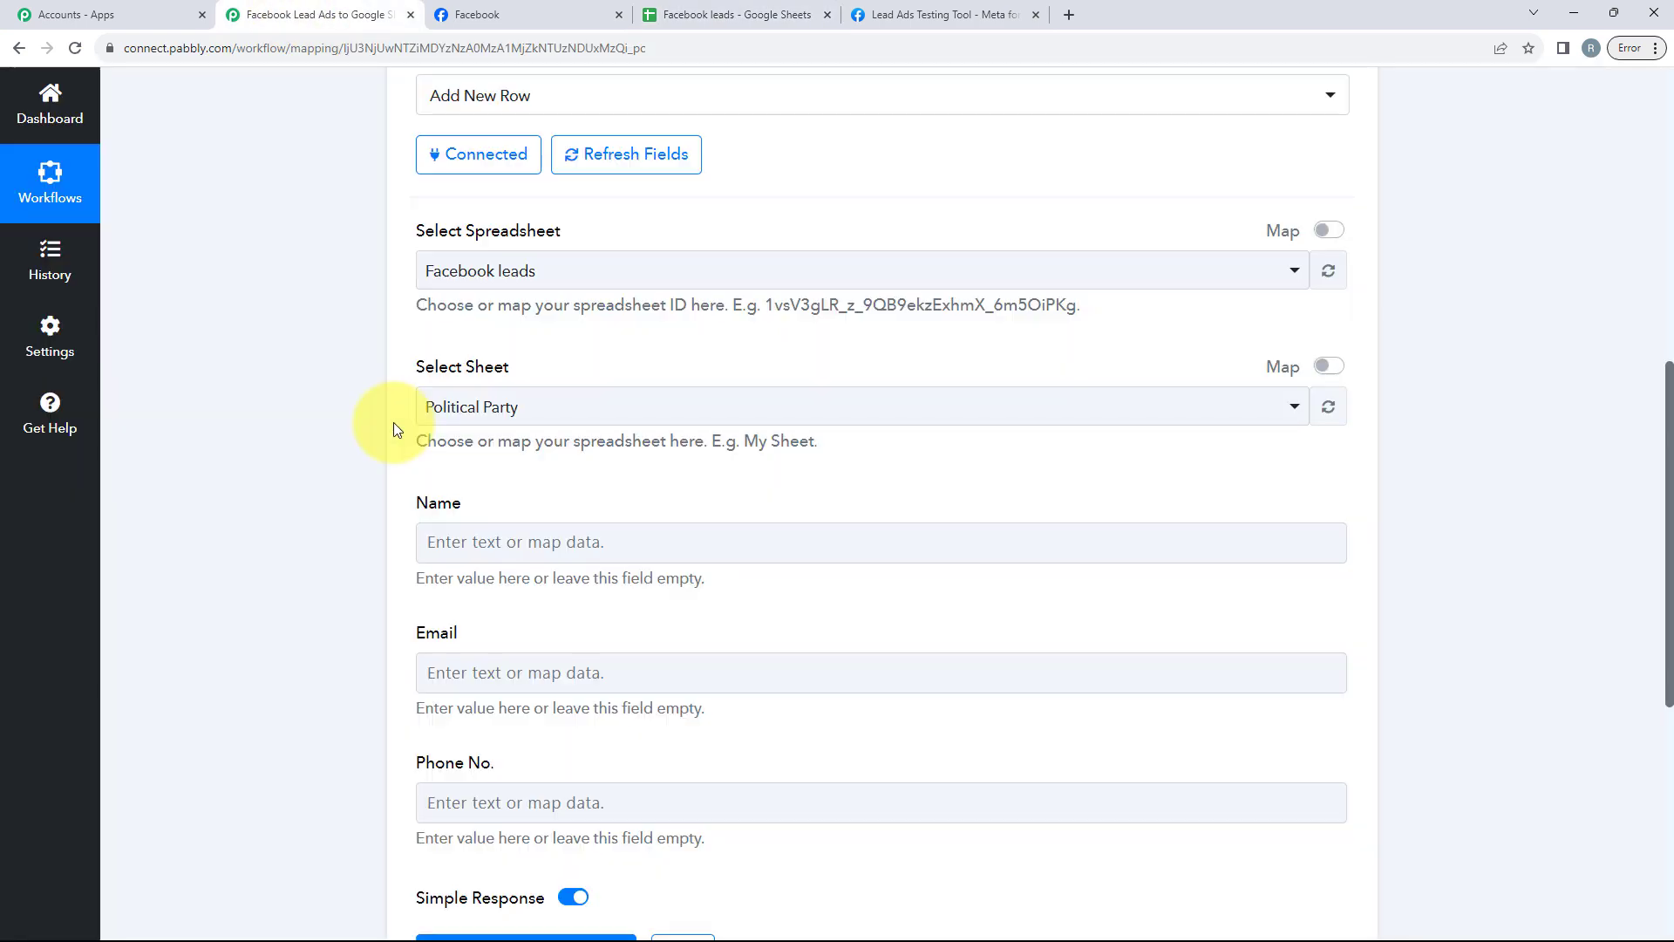
click(532, 417)
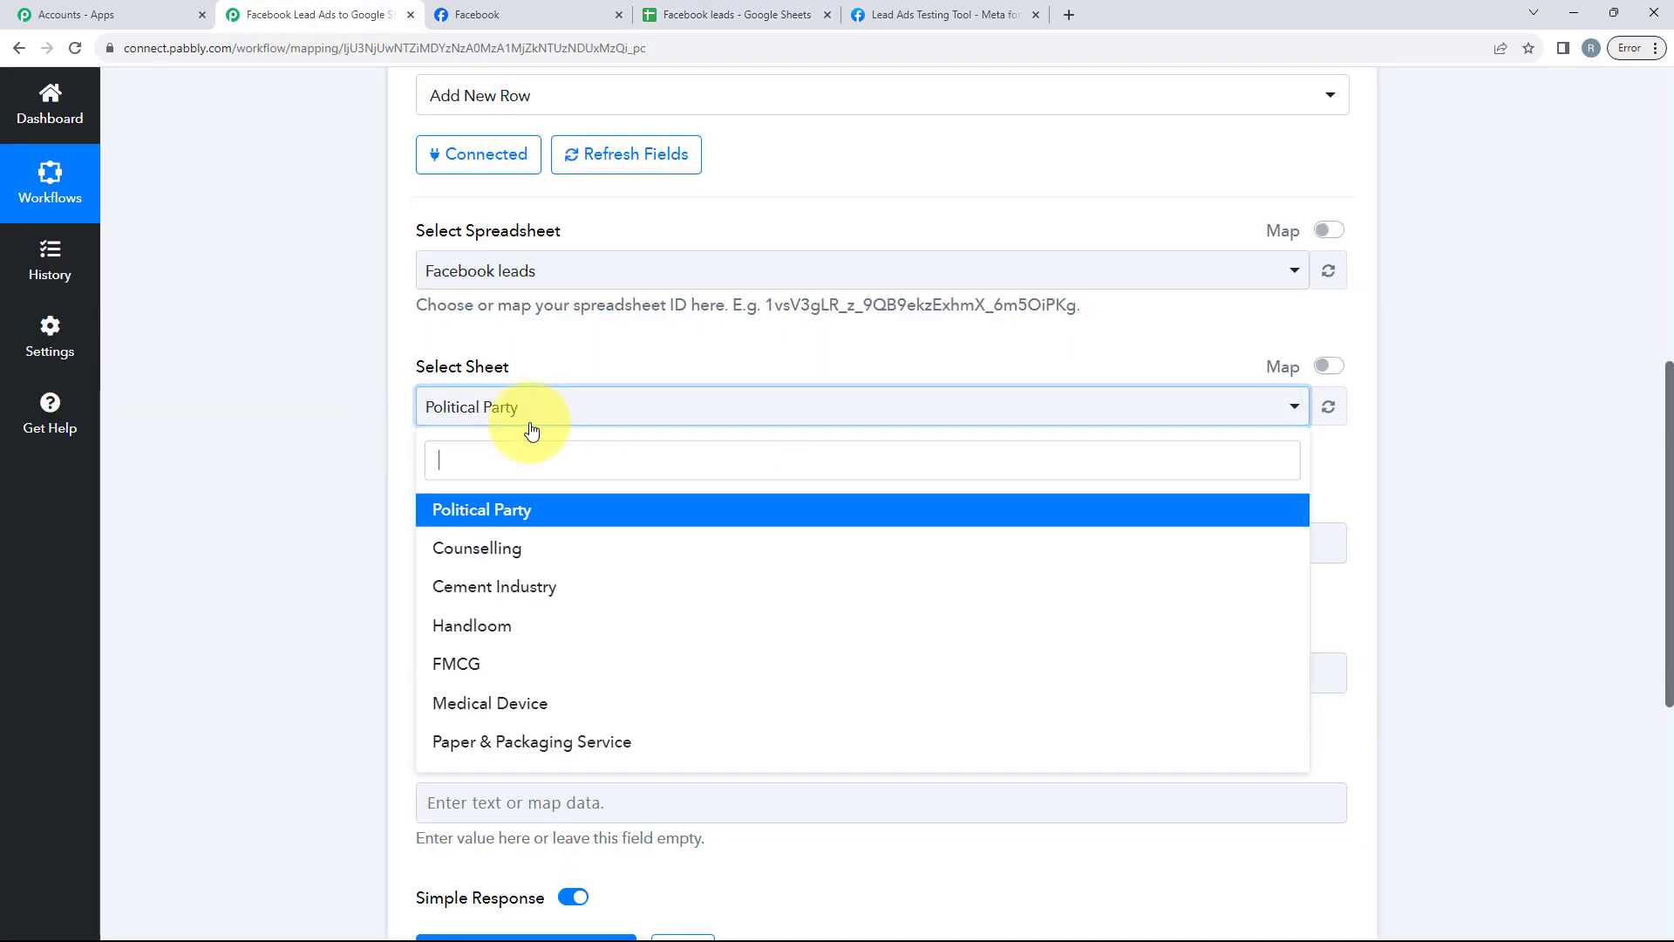
click(543, 506)
Step: Map the Name column to the trigger's Res4 Full Name field
scroll(546, 504, down, 2)
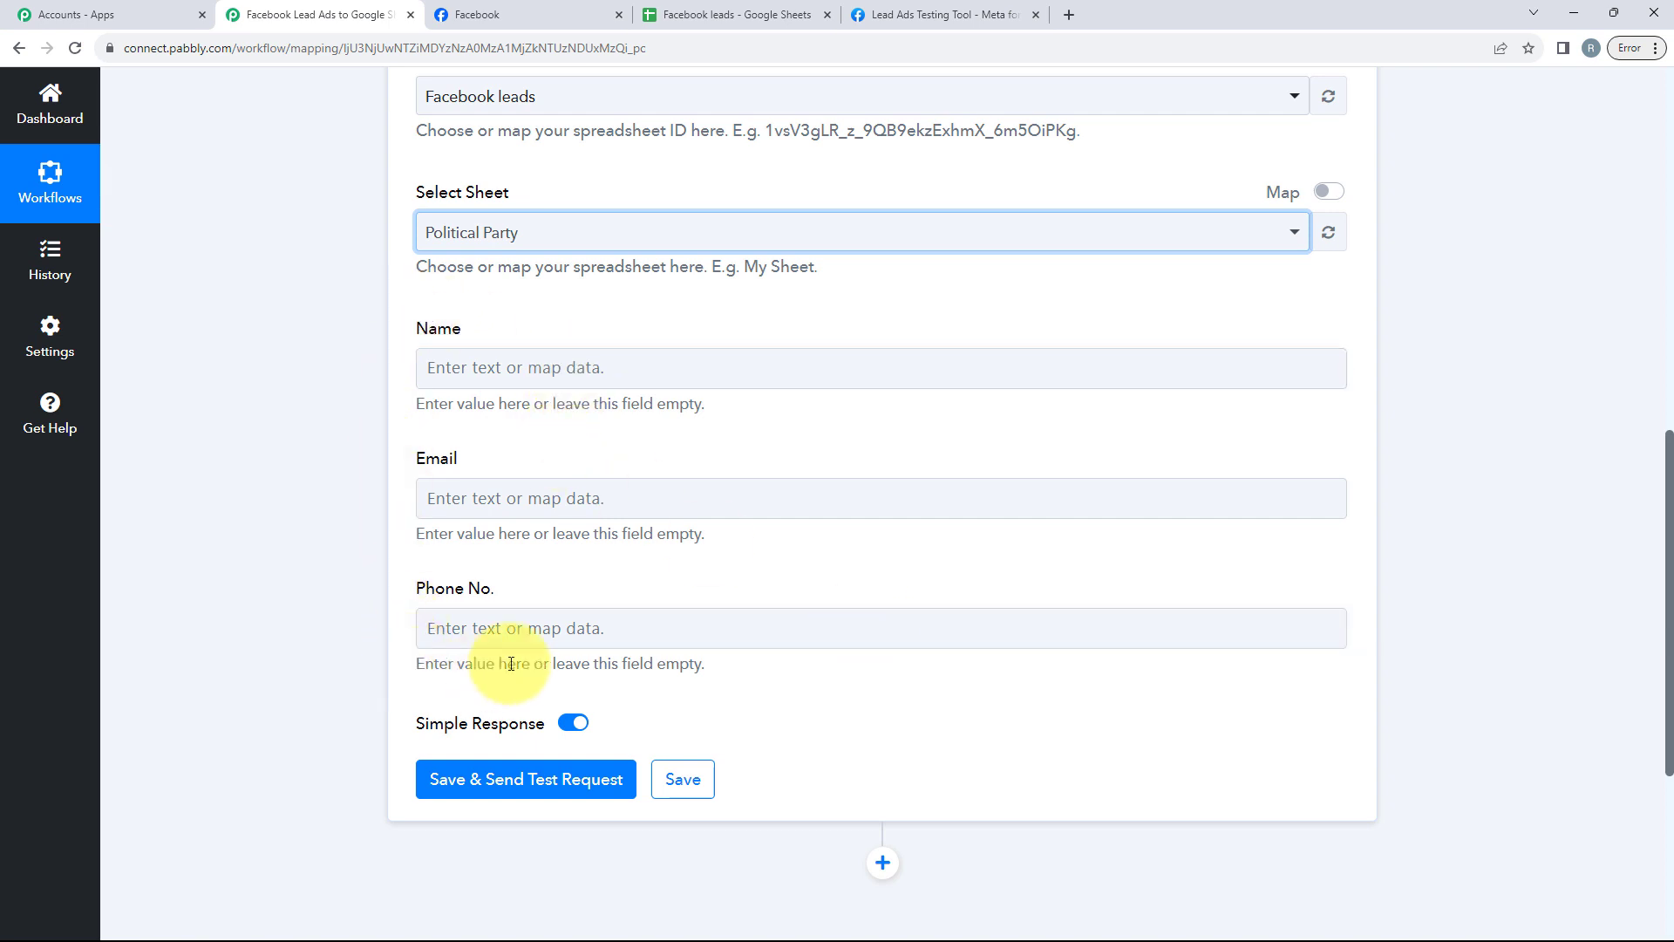
click(528, 362)
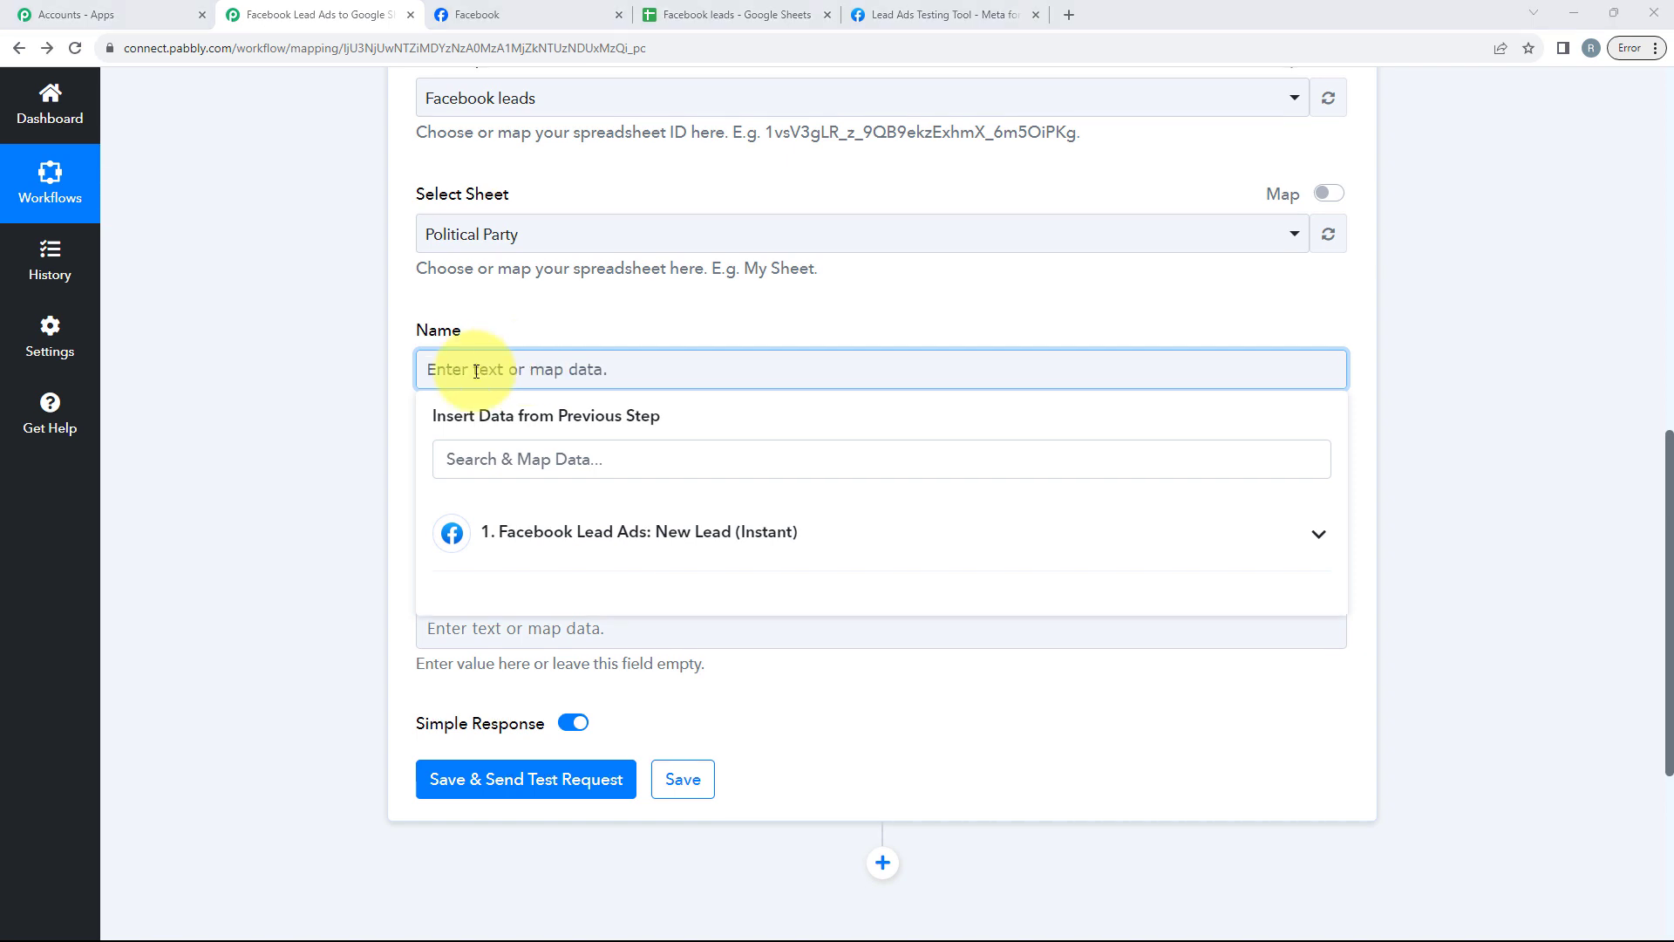
click(405, 410)
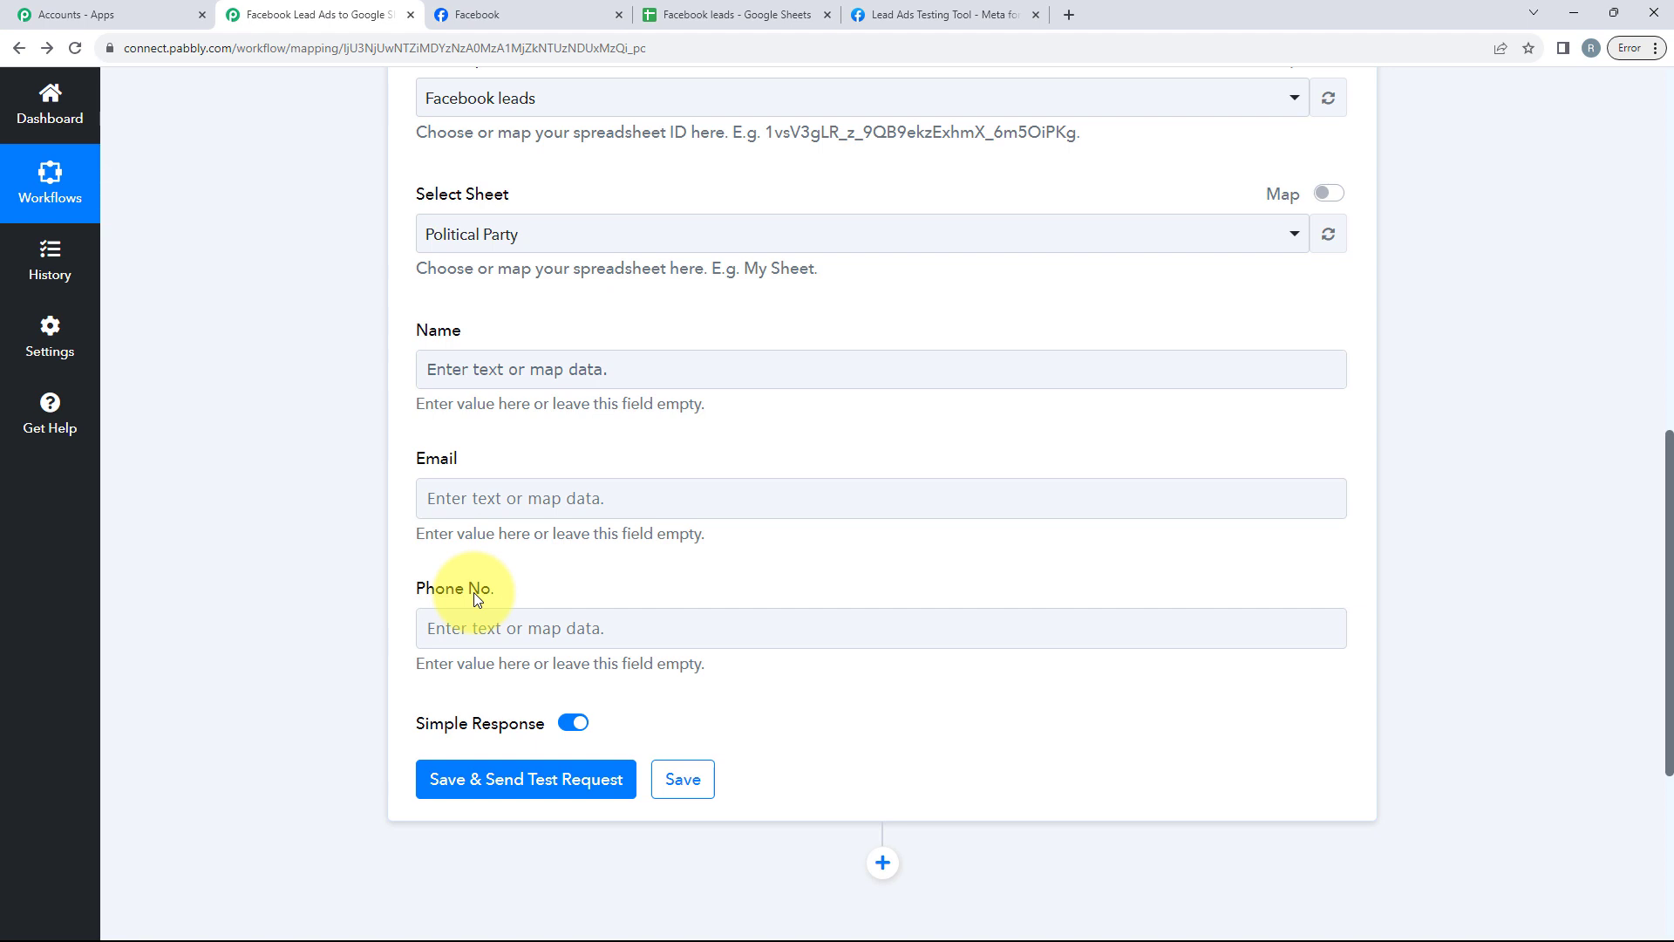
click(479, 377)
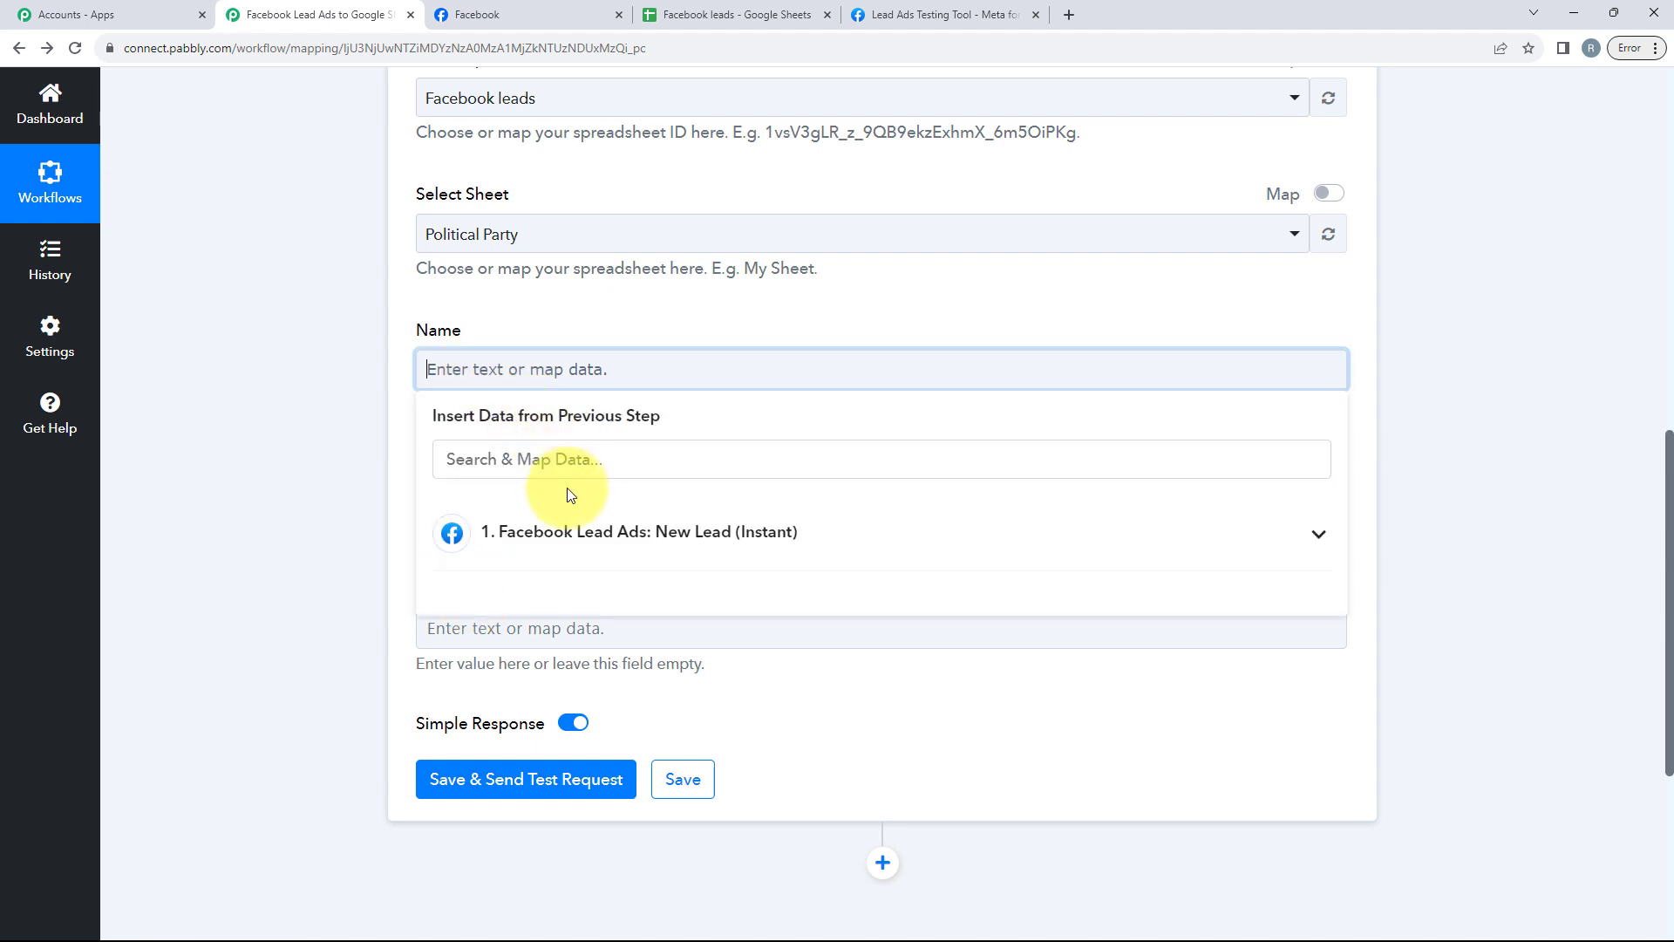
click(584, 529)
scroll(589, 518, down, 2)
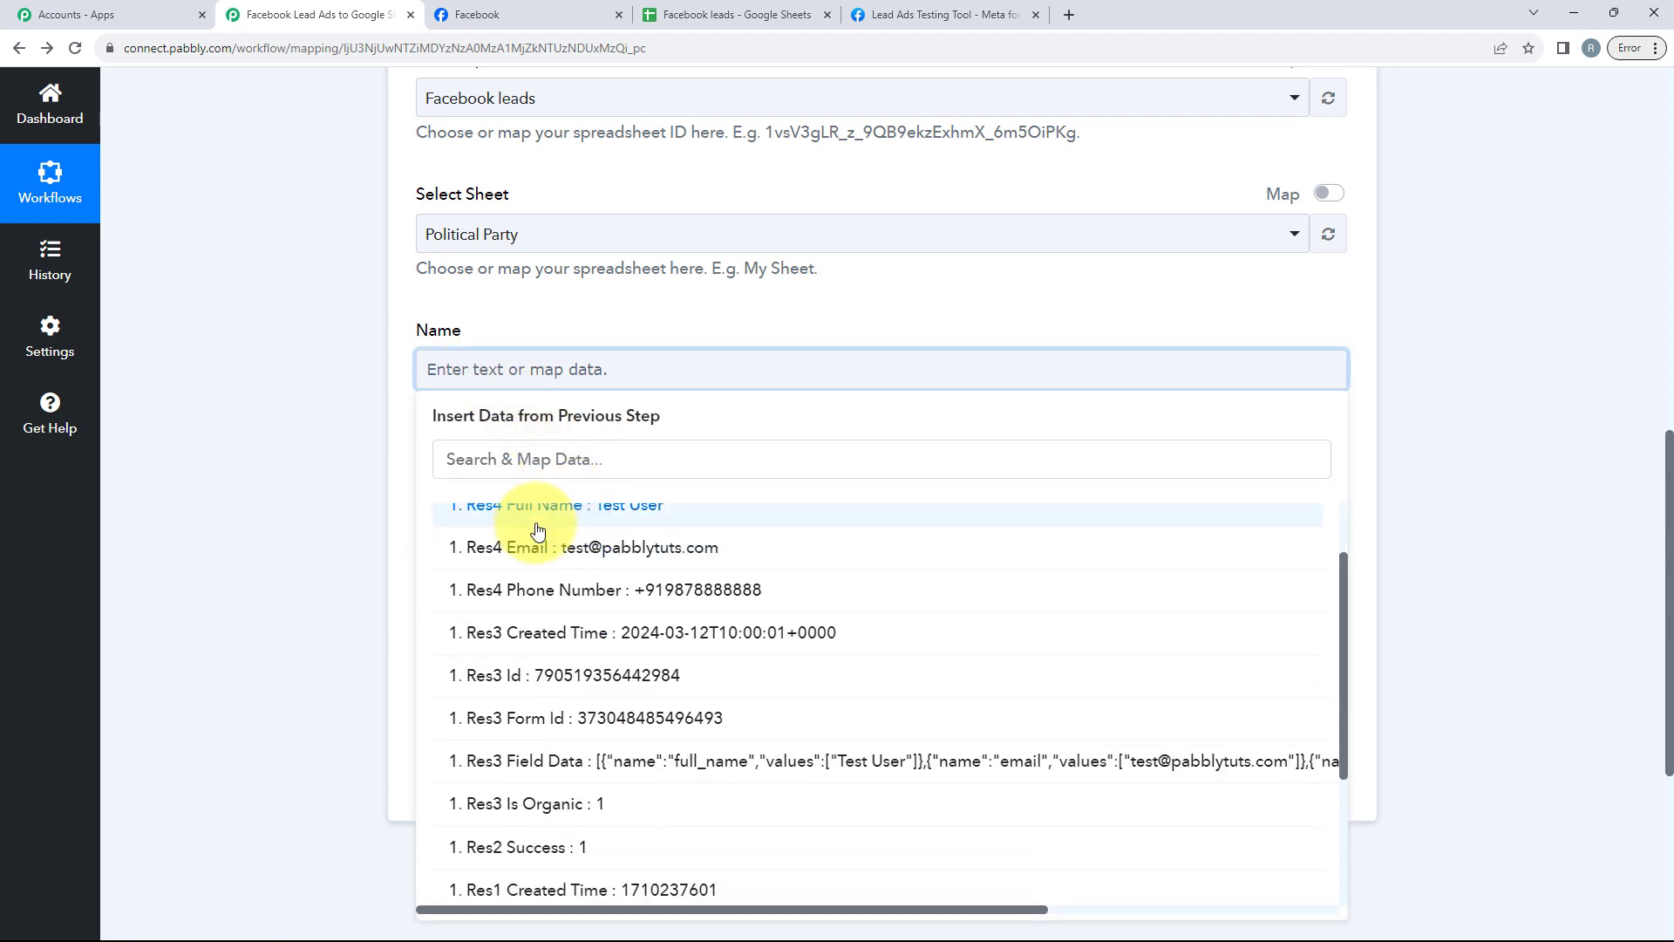
scroll(537, 531, up, 2)
click(478, 589)
click(264, 582)
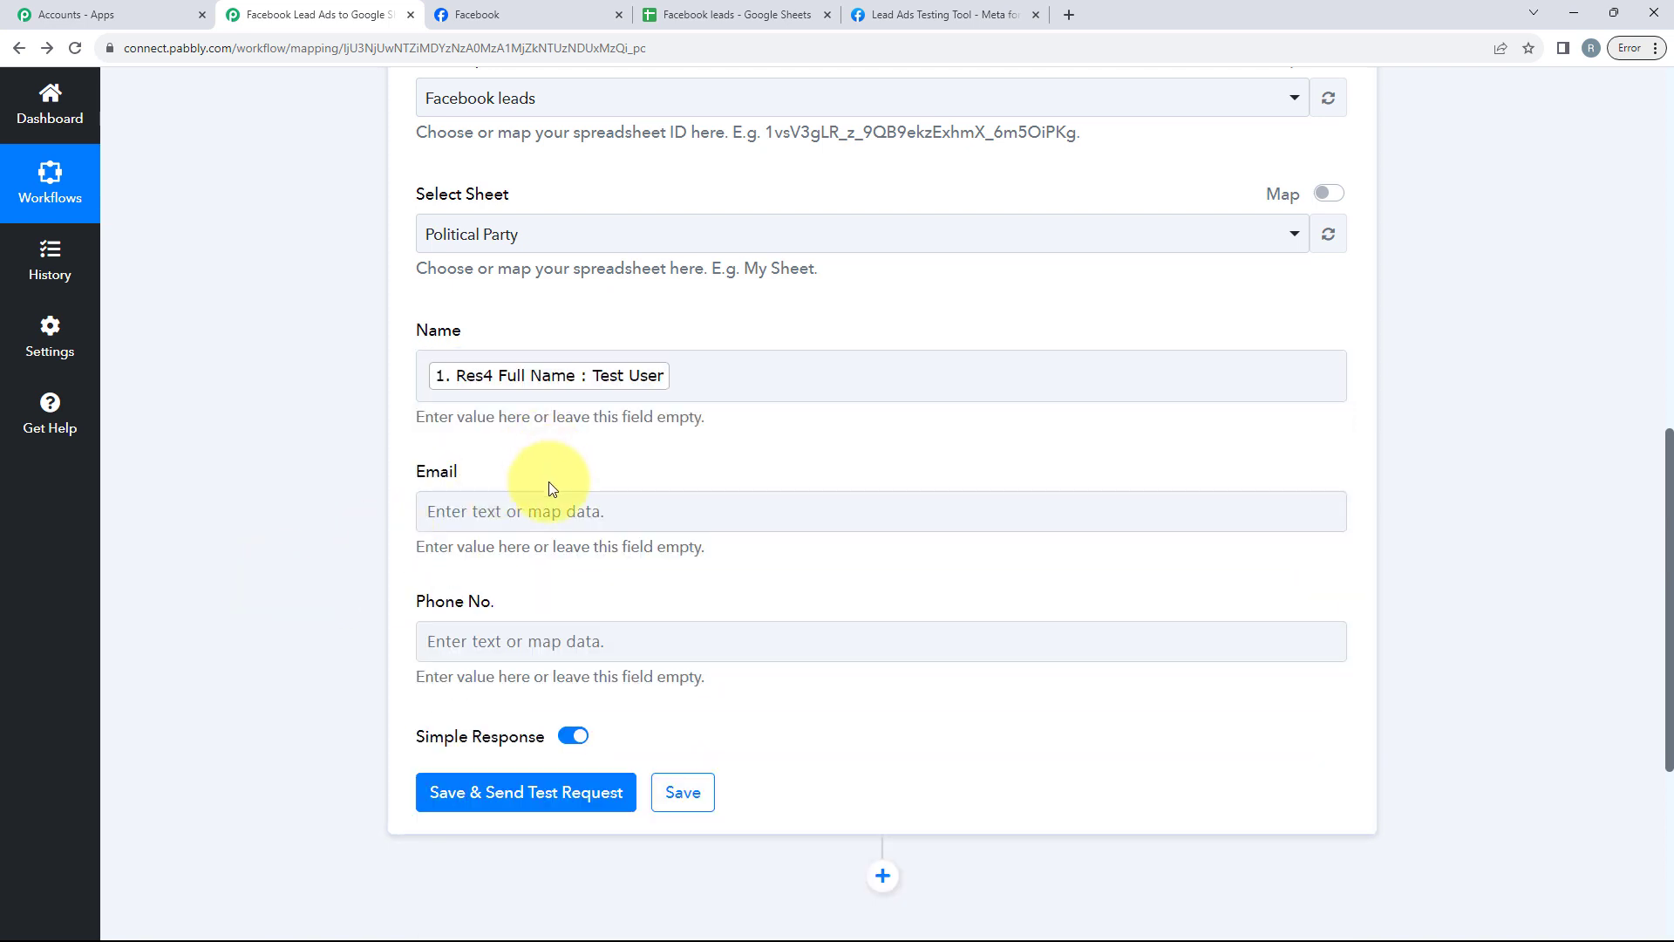
Step: Map the Email column to the trigger's Res4 Email field
click(550, 510)
click(582, 664)
click(598, 697)
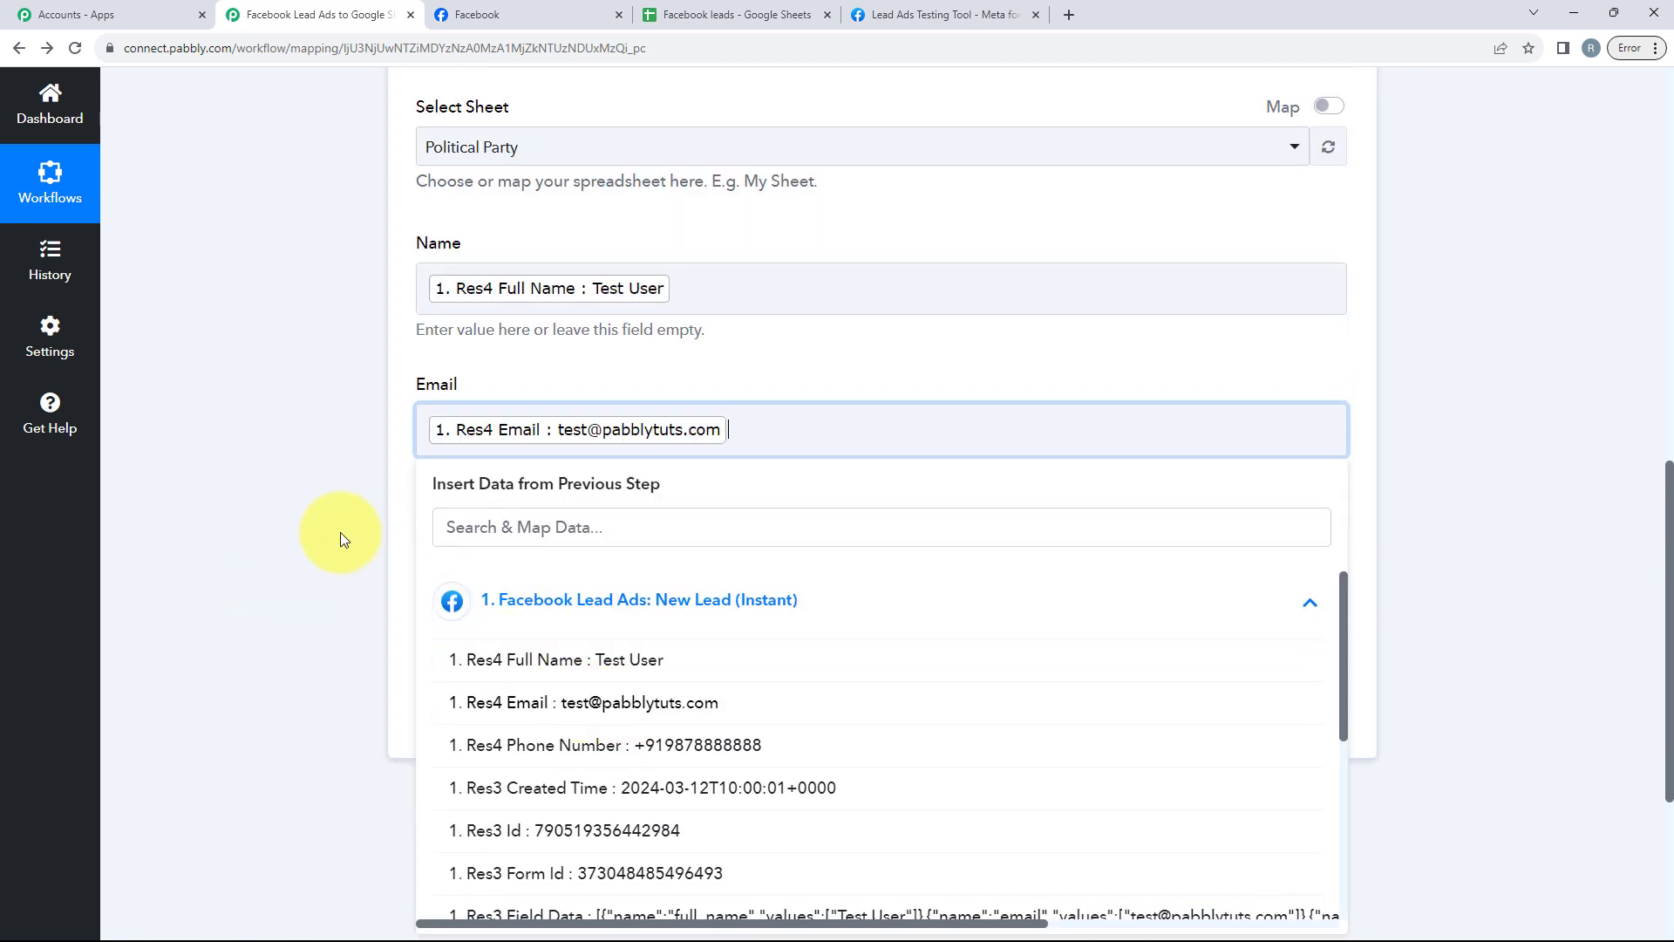
click(340, 539)
Step: Map the Phone No. column to the trigger's Res4 Phone Number field, then save and send a test request
scroll(422, 567, down, 2)
click(571, 389)
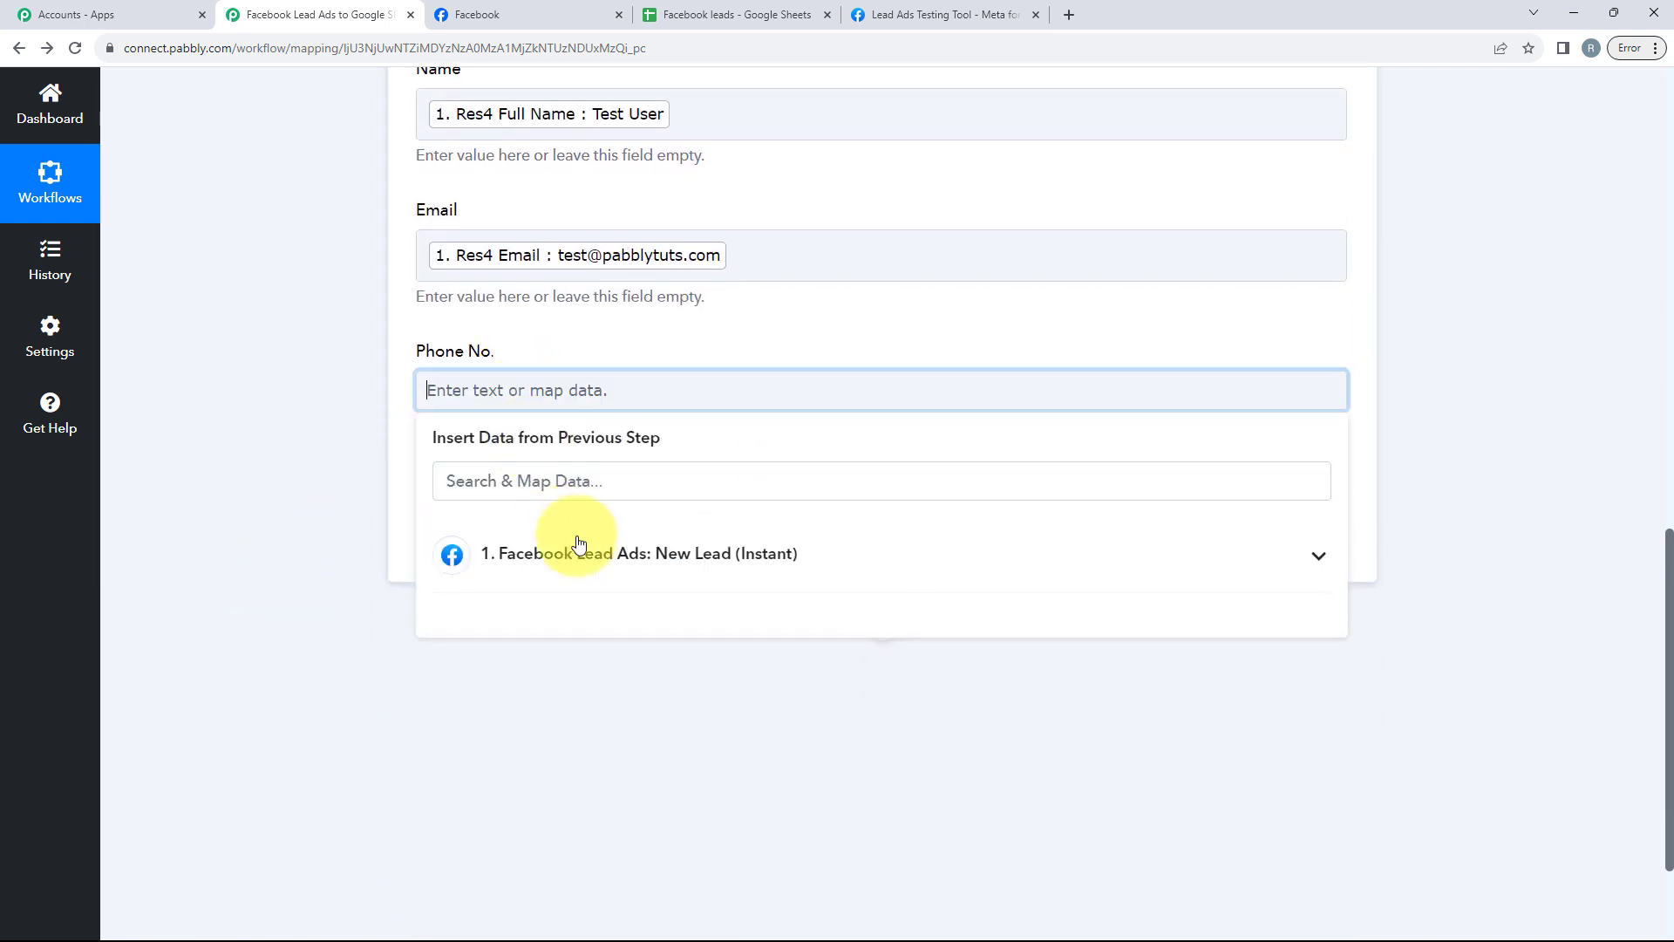
click(580, 546)
click(422, 694)
click(311, 535)
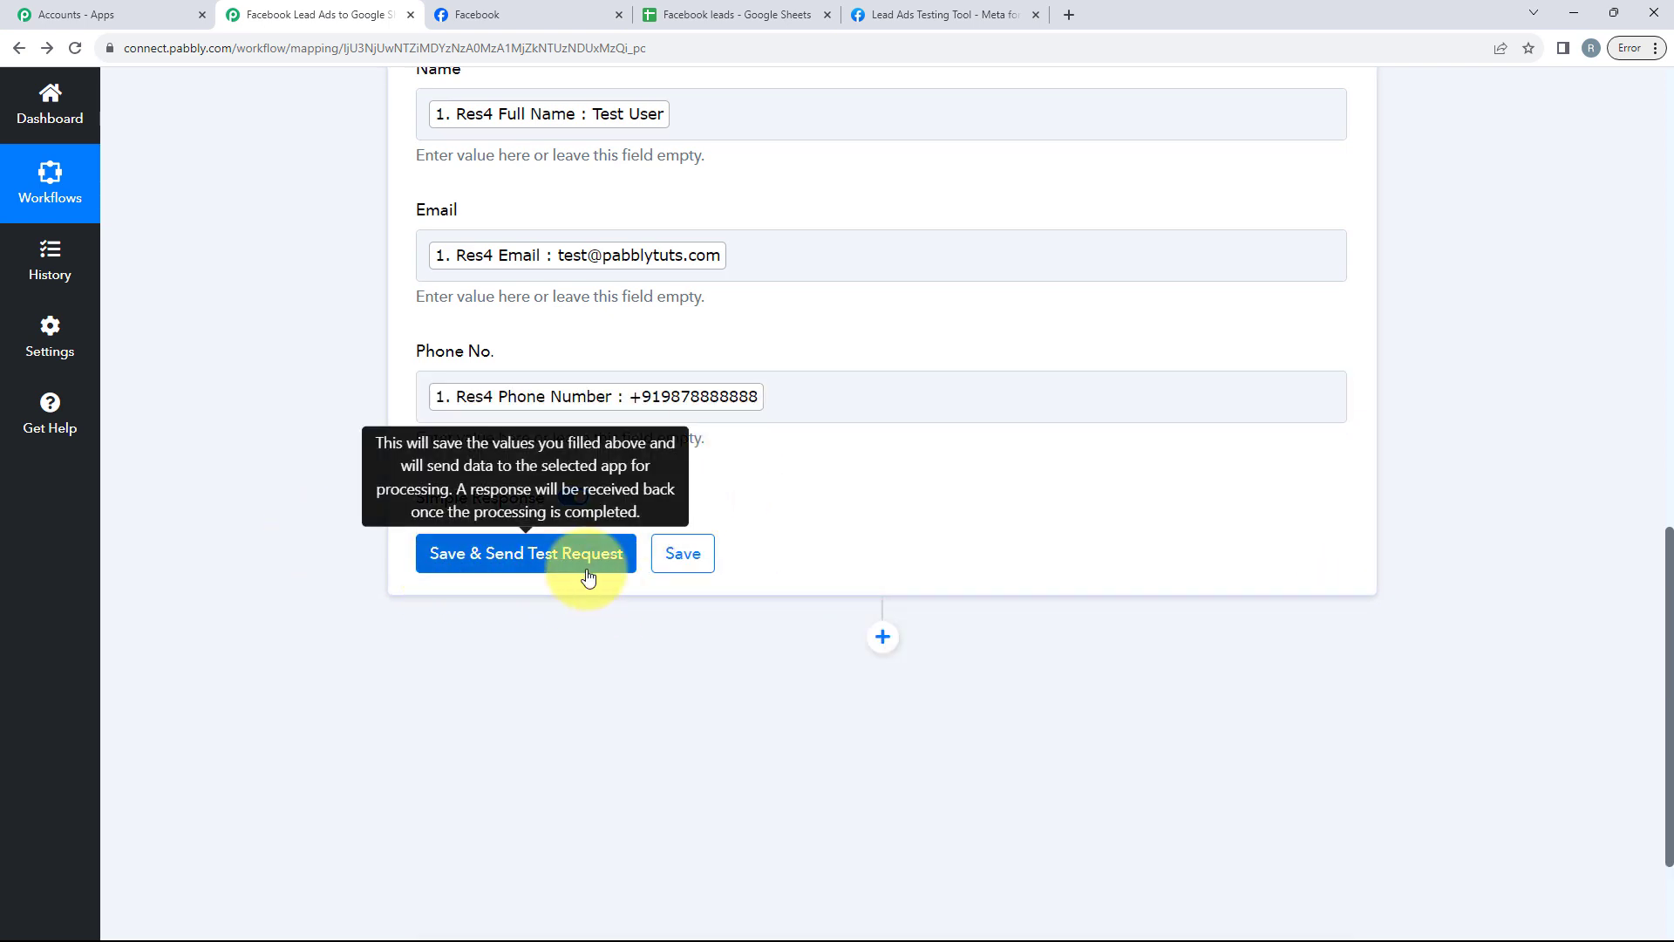
click(589, 578)
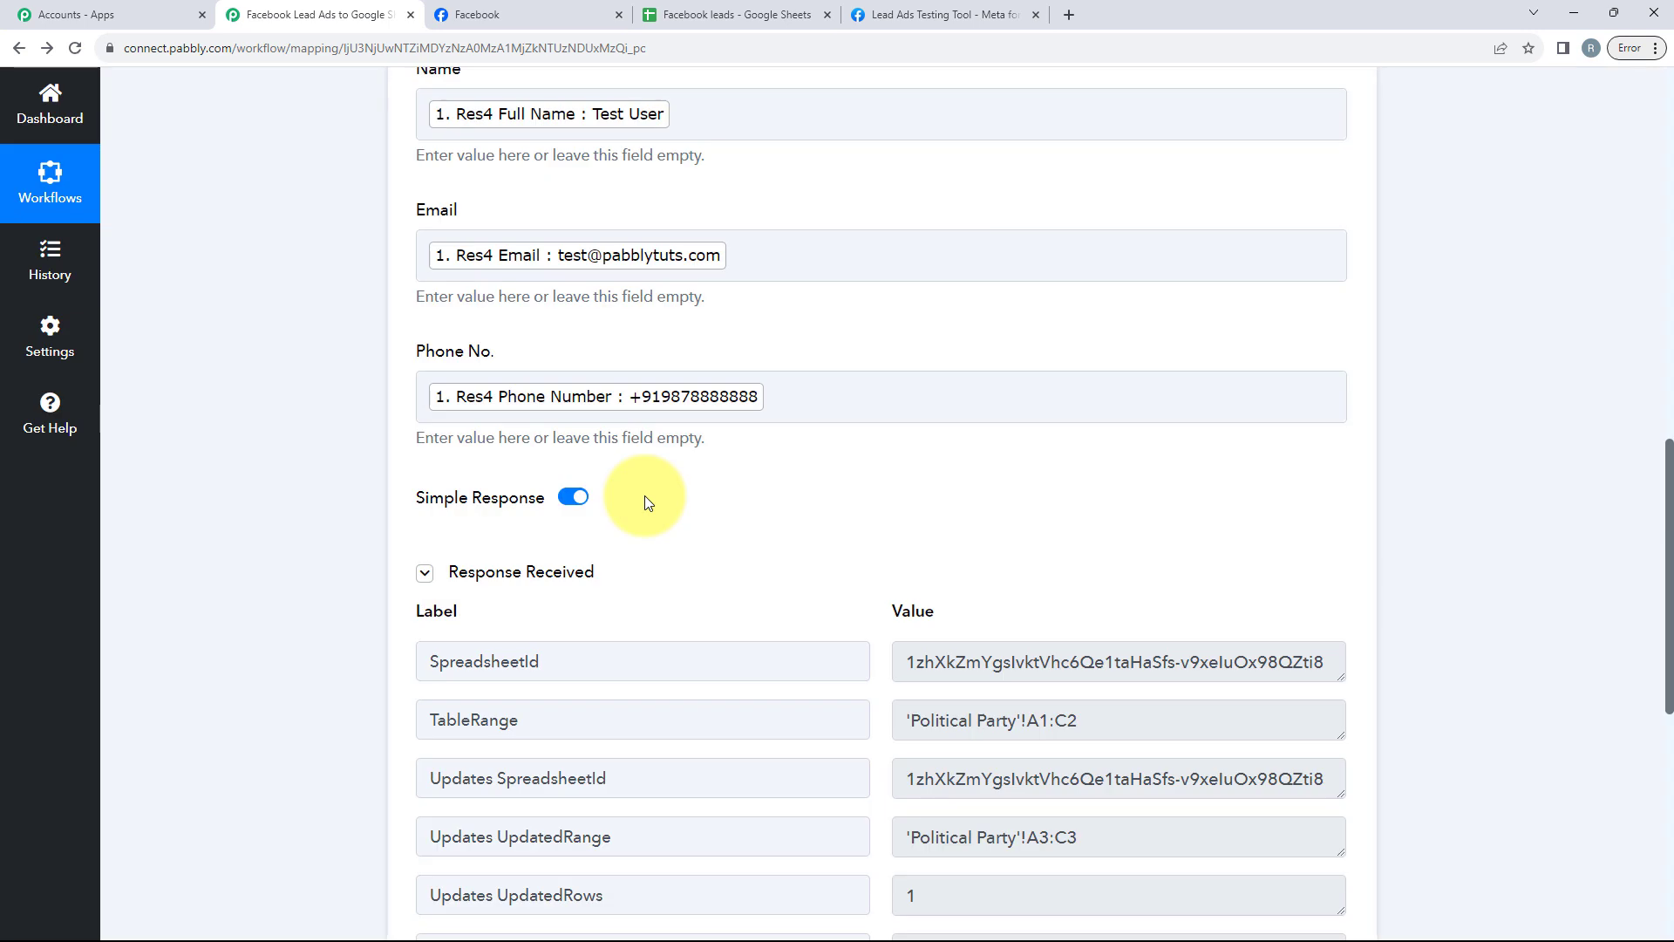
Step: Review the test response and check the added row in the Political Party sheet of the spreadsheet
scroll(645, 495, down, 1)
scroll(647, 494, down, 2)
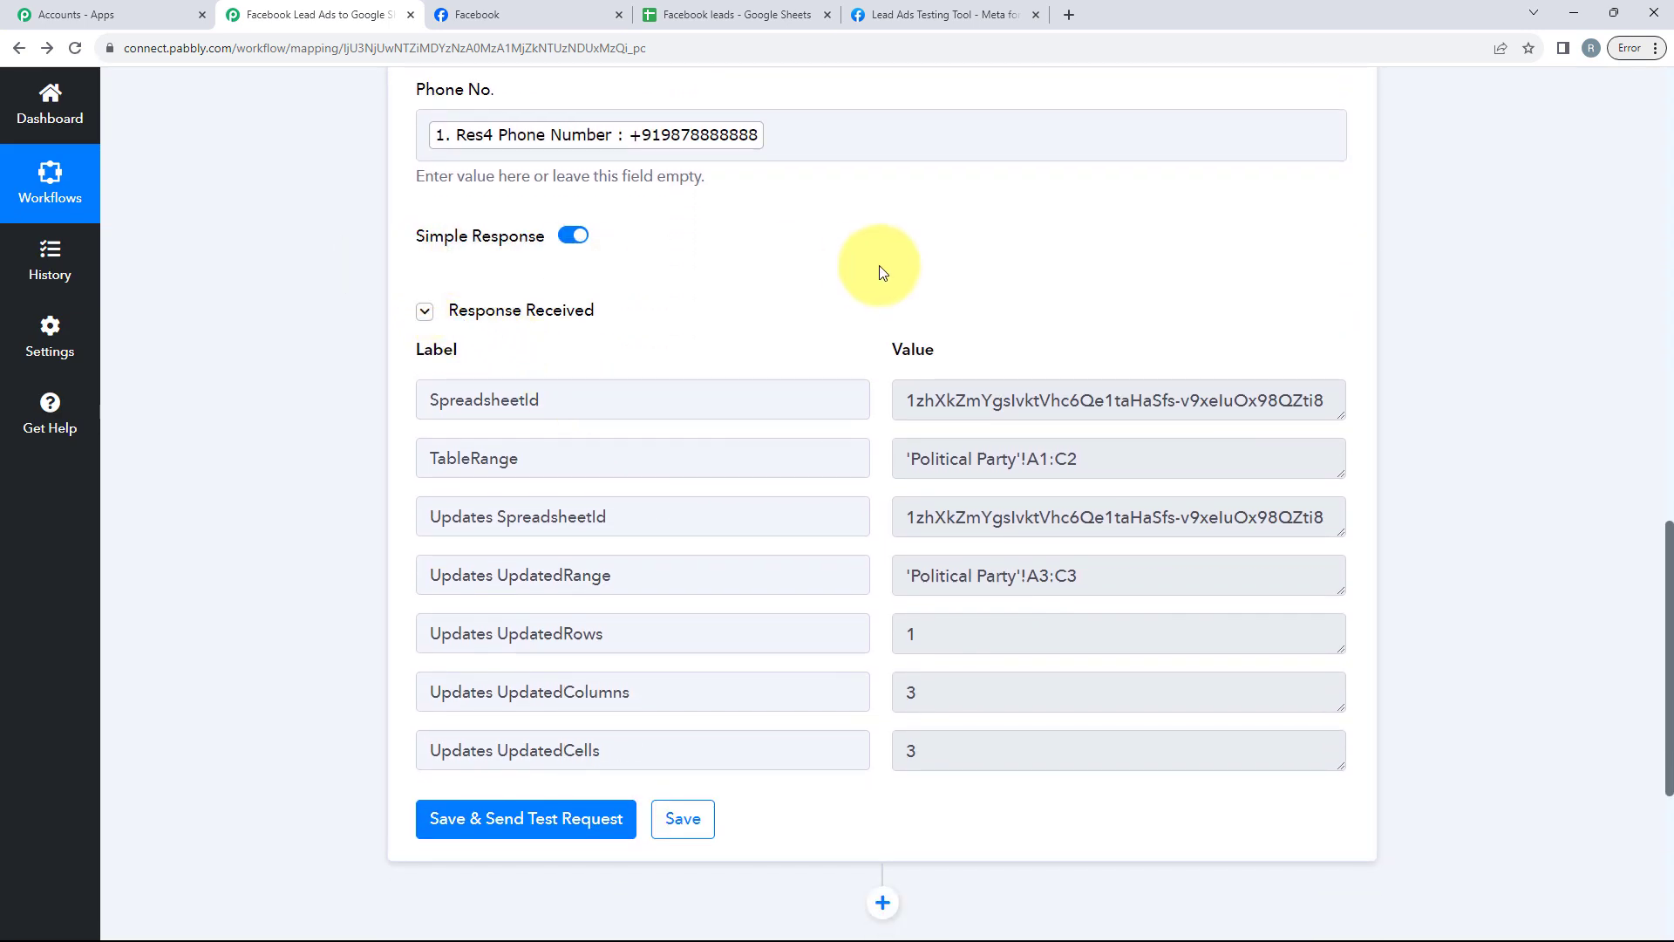
drag(438, 320, 621, 318)
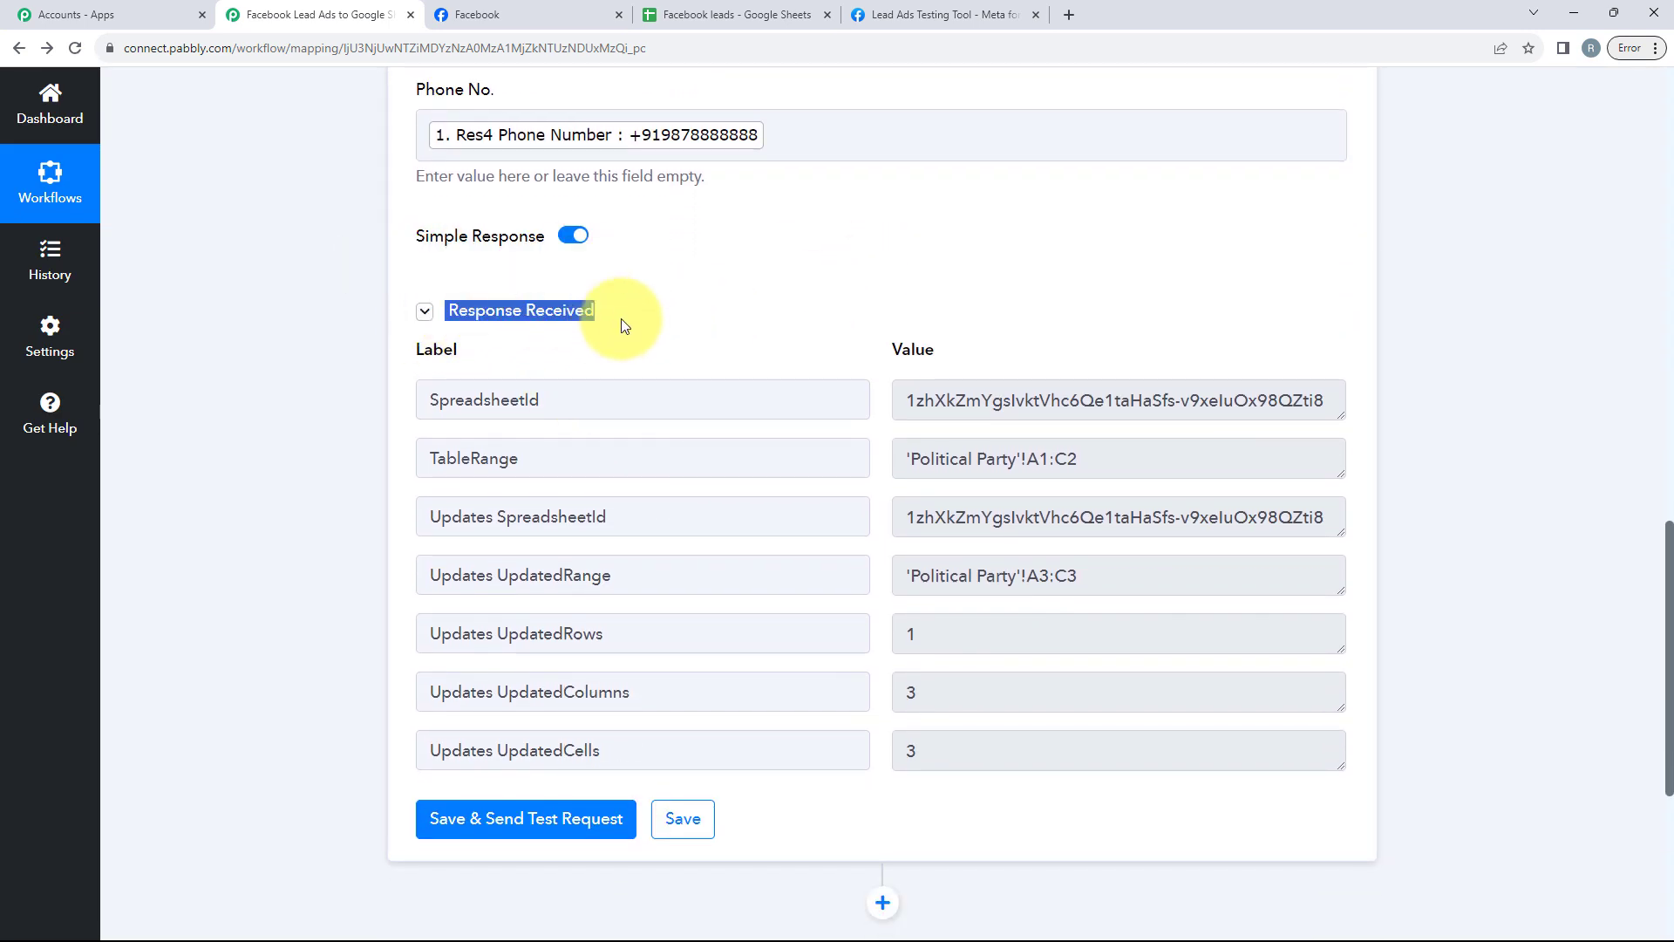
click(620, 317)
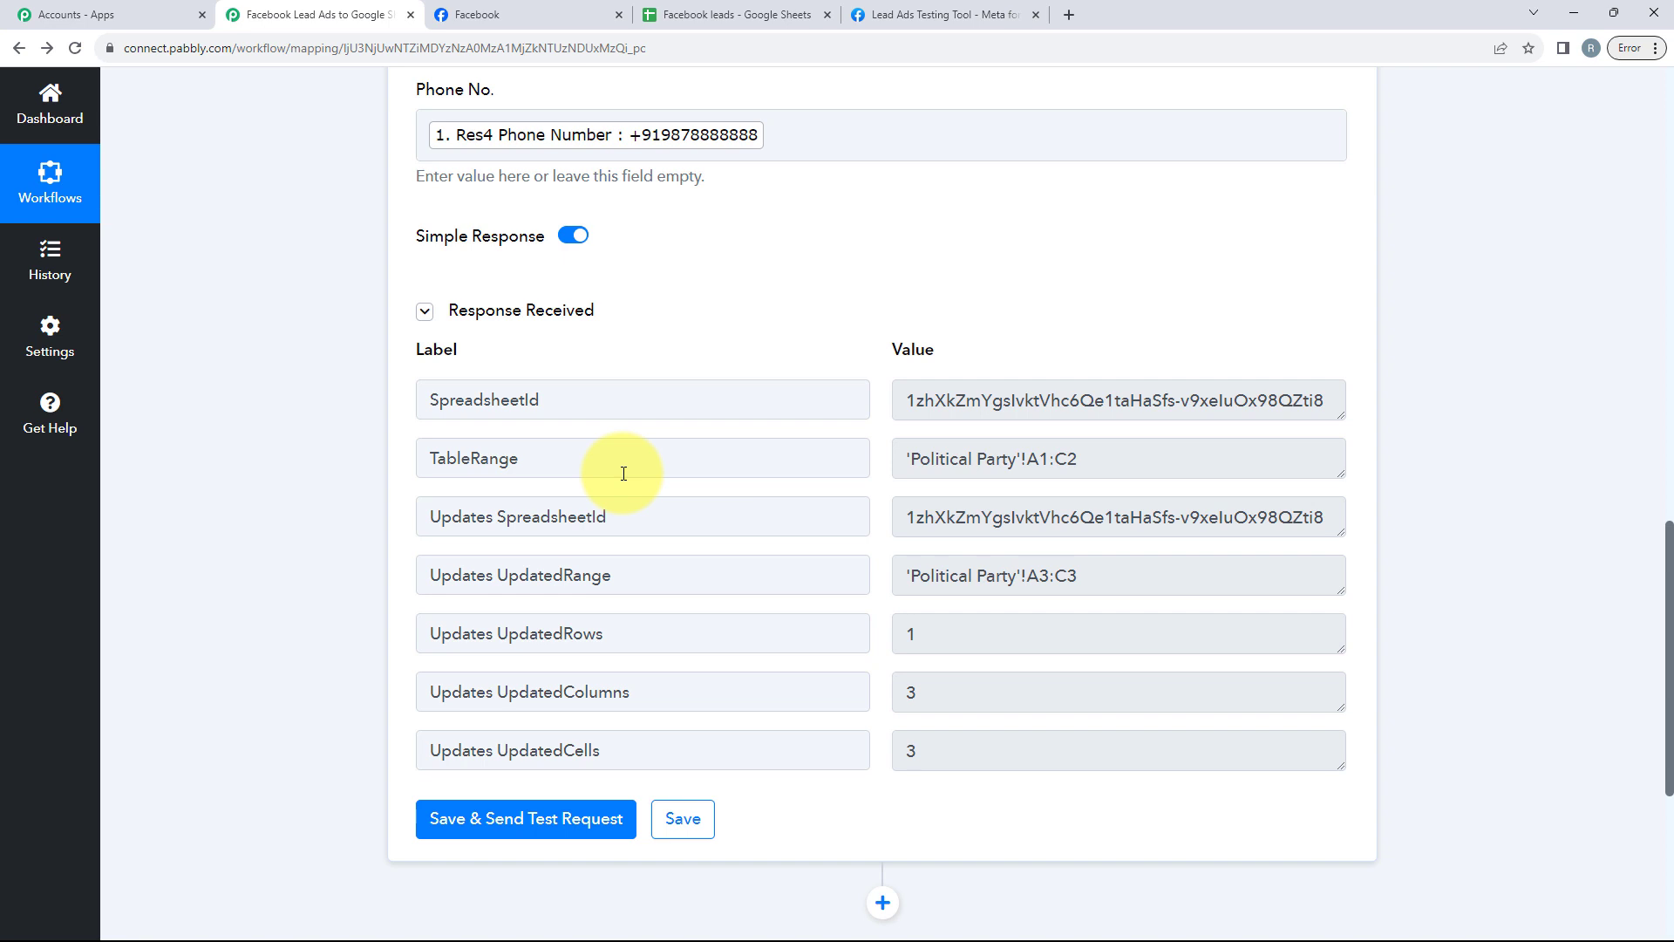
click(705, 18)
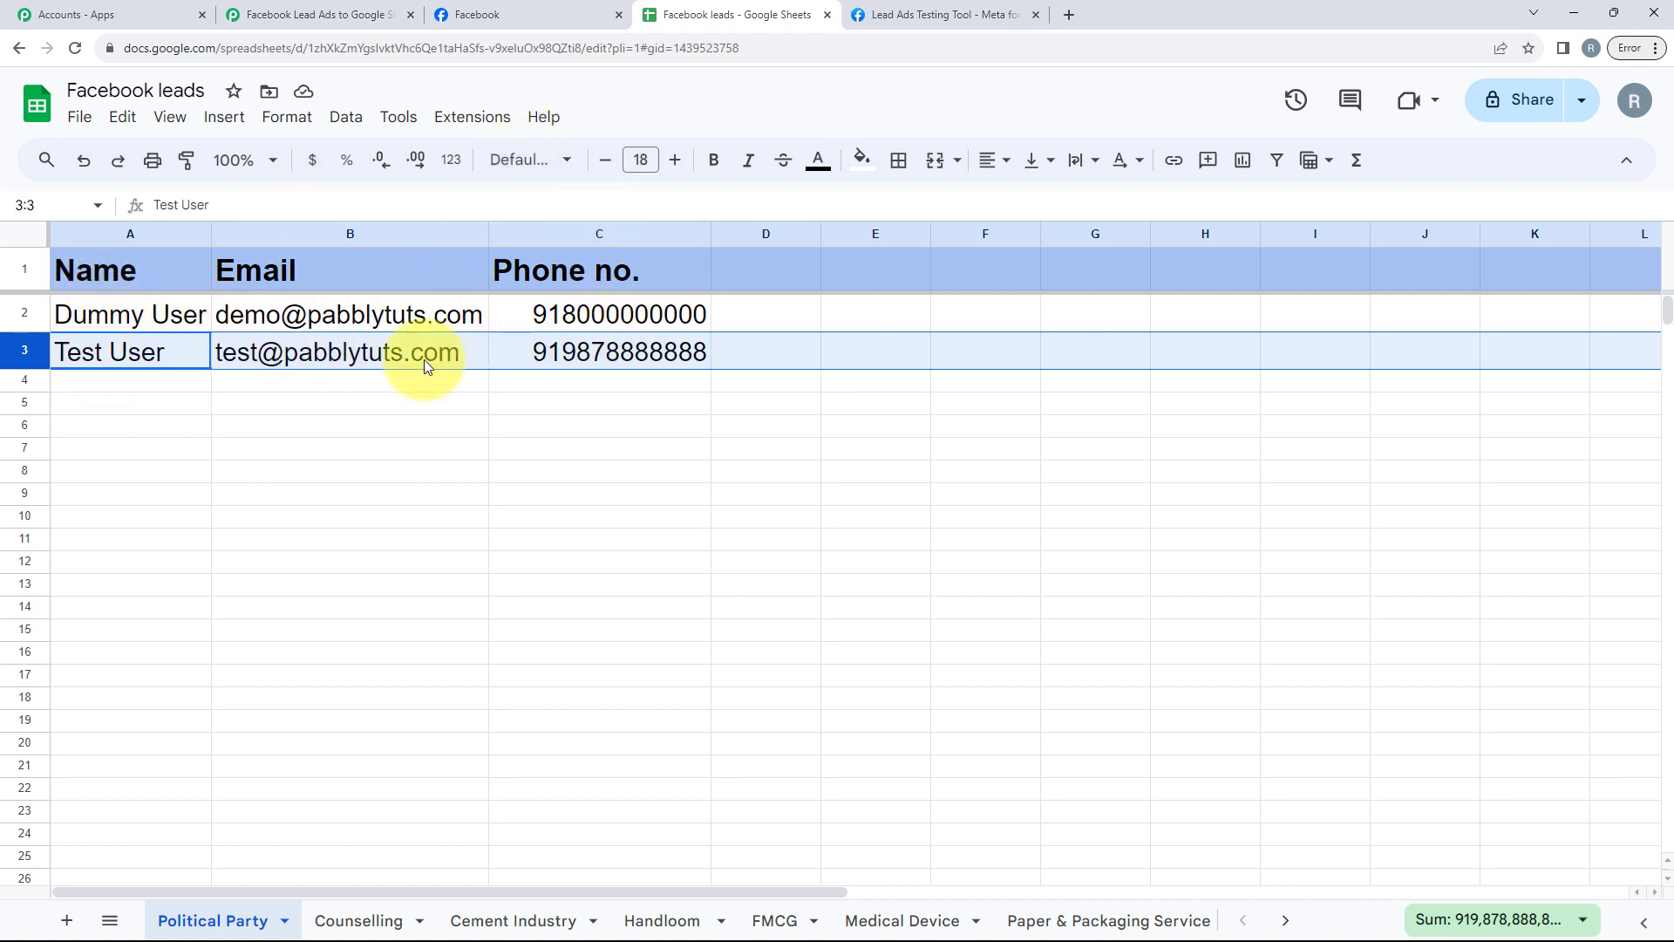
mouse_move(425, 364)
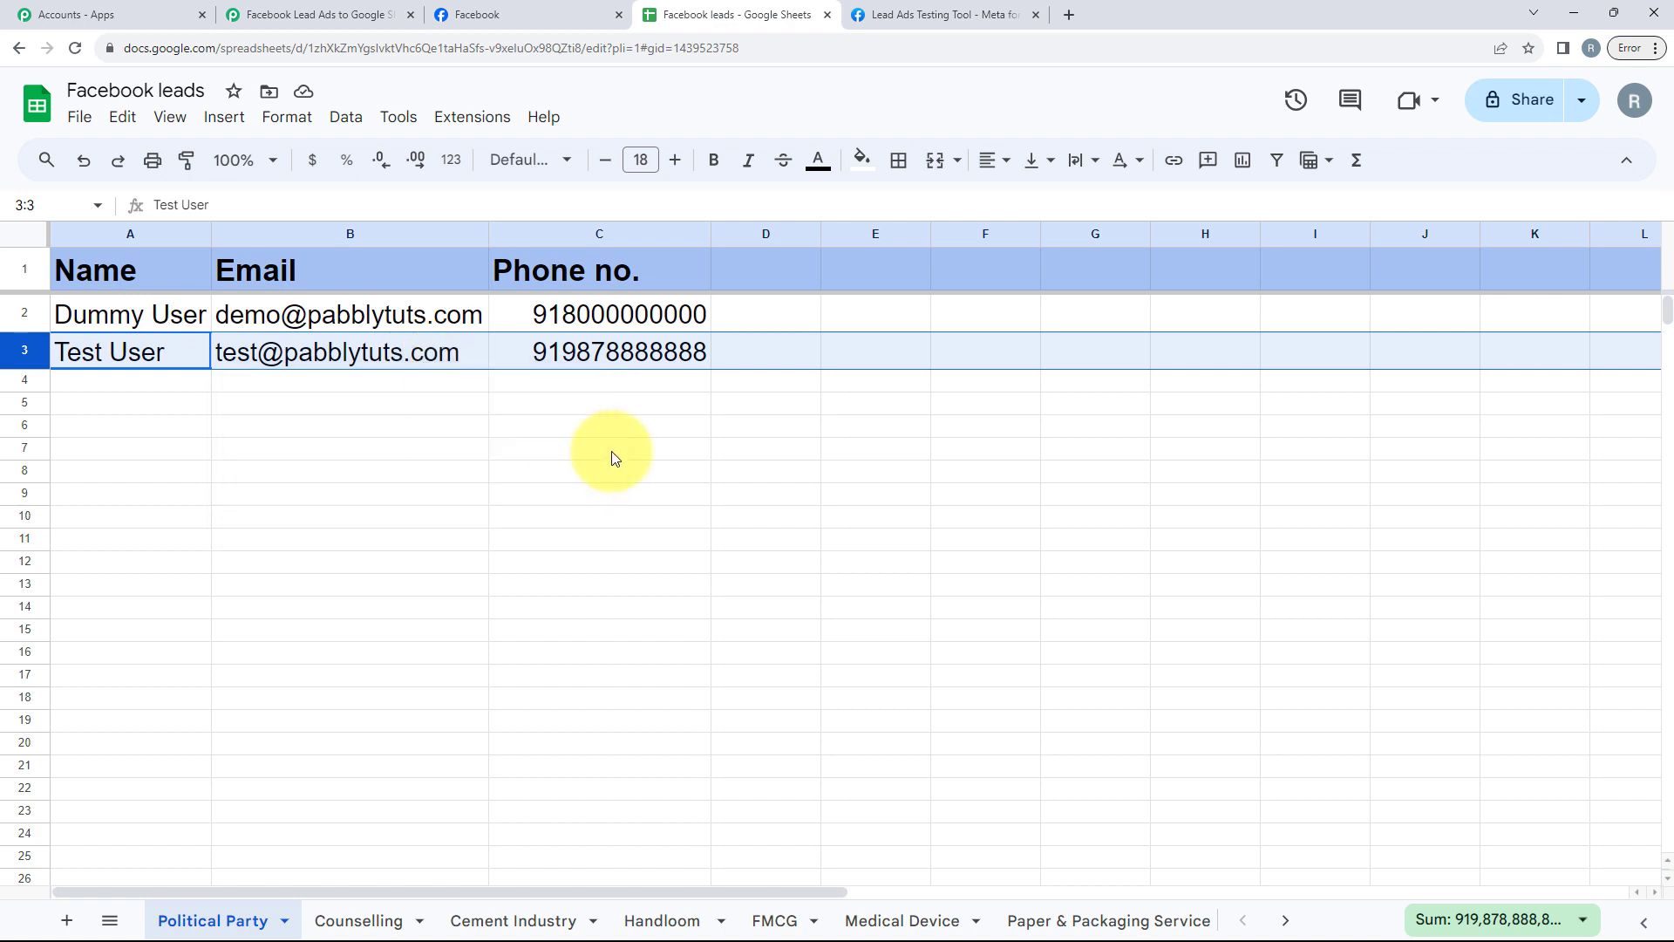
Step: Delete the existing test lead in the Lead Ads Testing Tool and reload the page
click(882, 19)
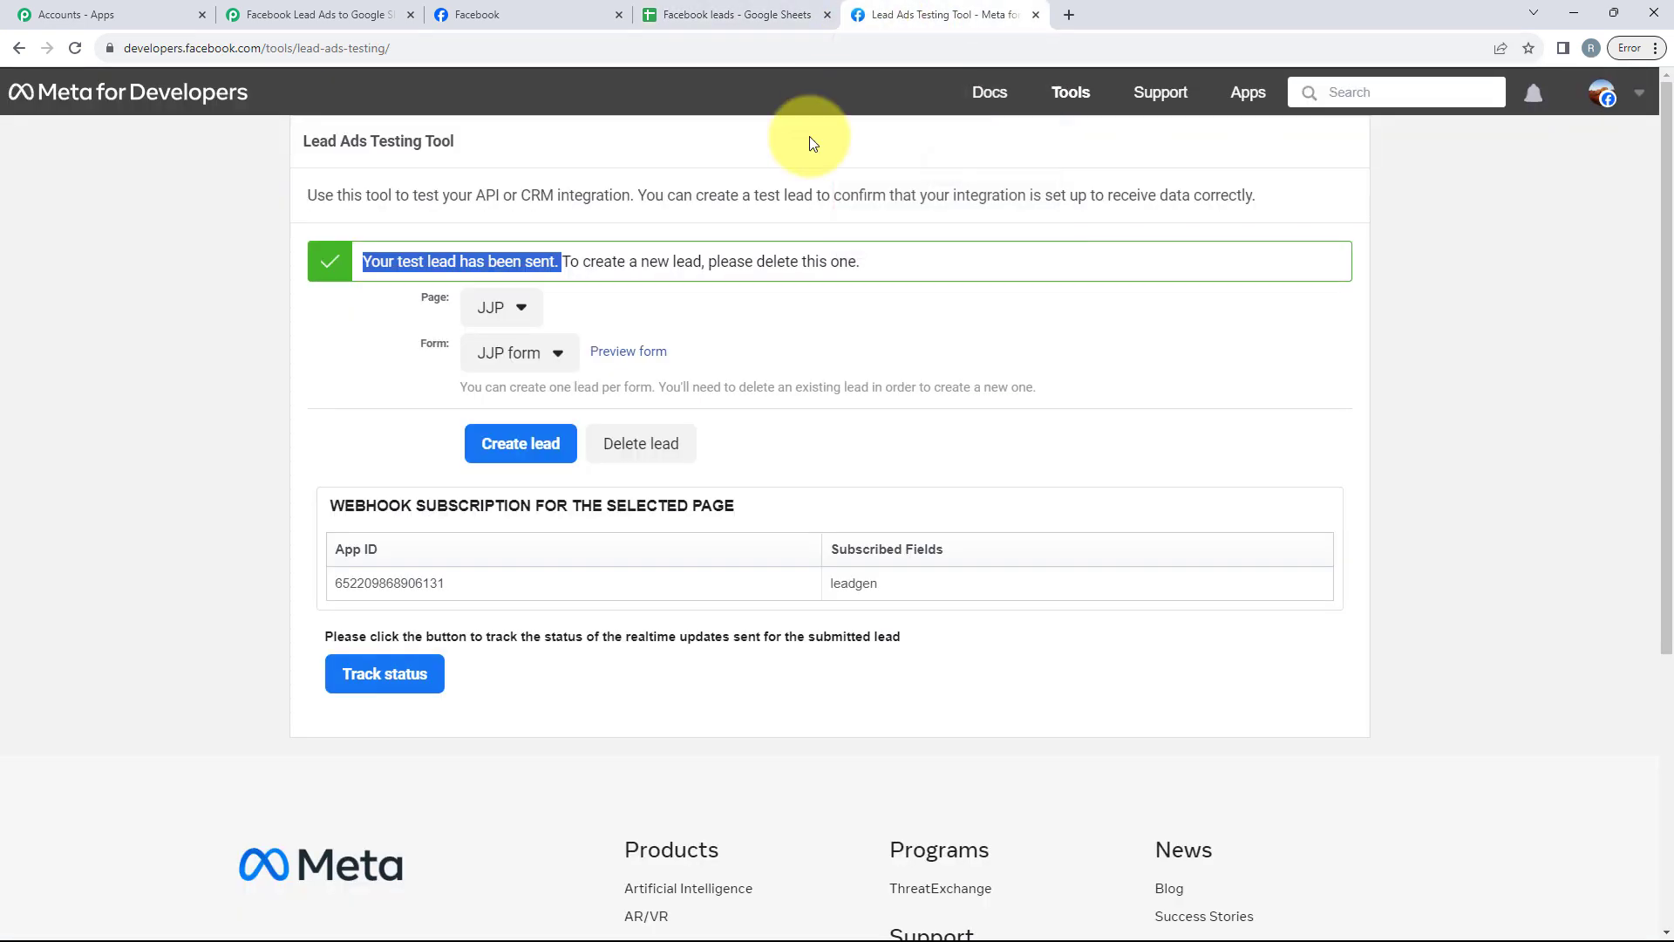
click(626, 449)
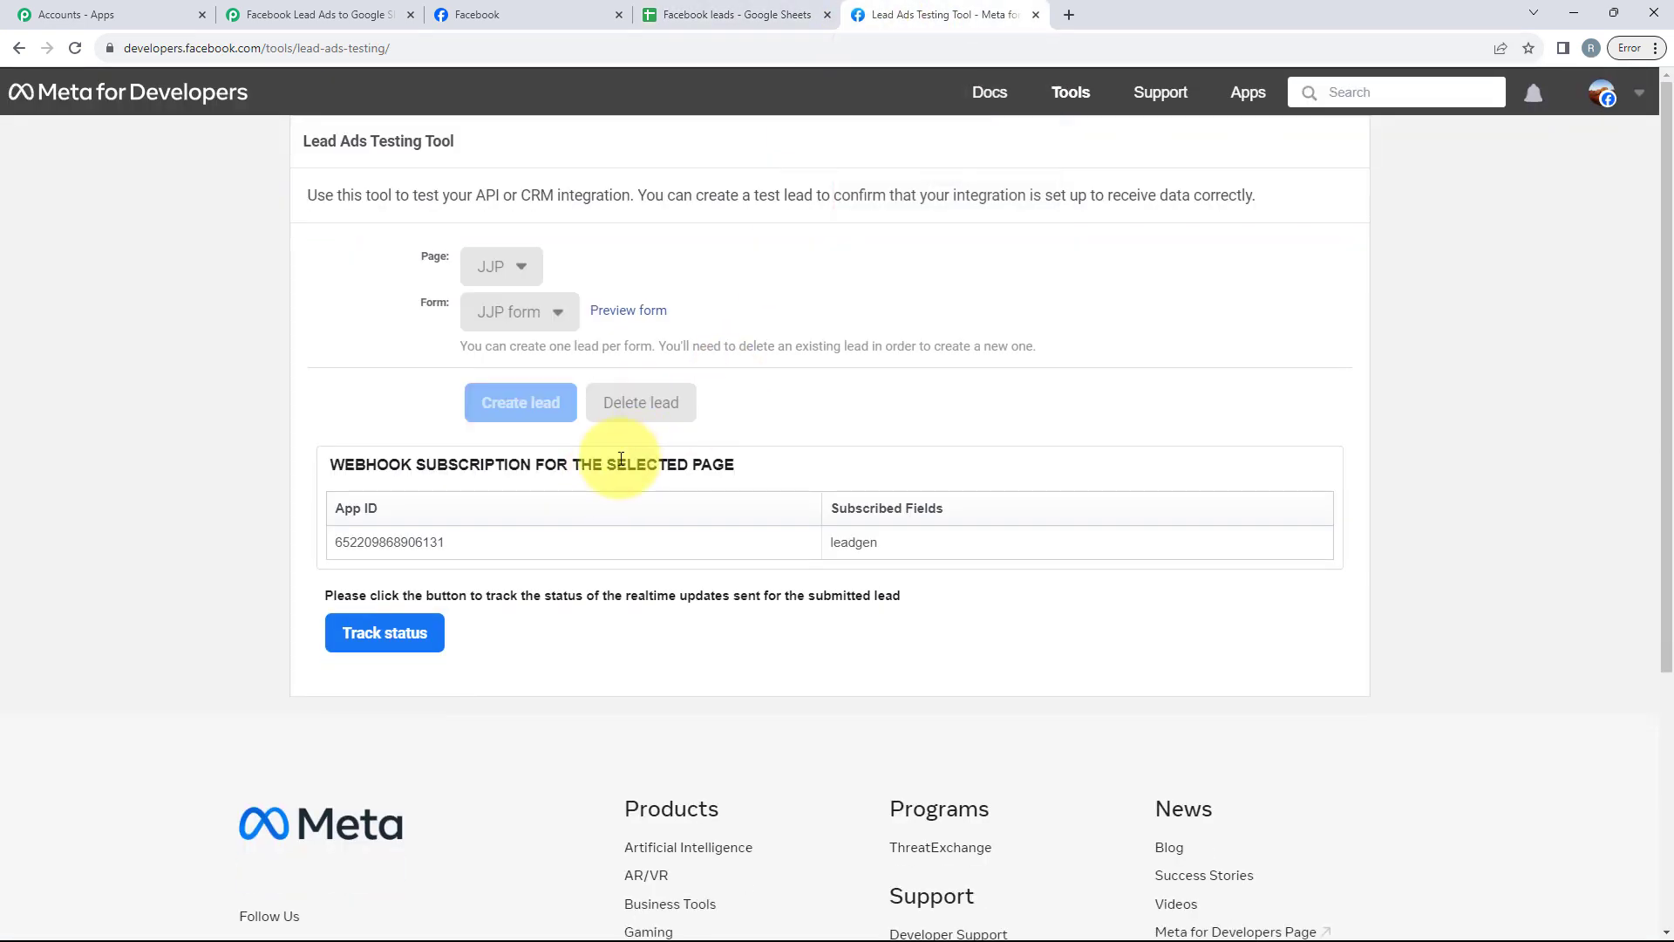
click(75, 47)
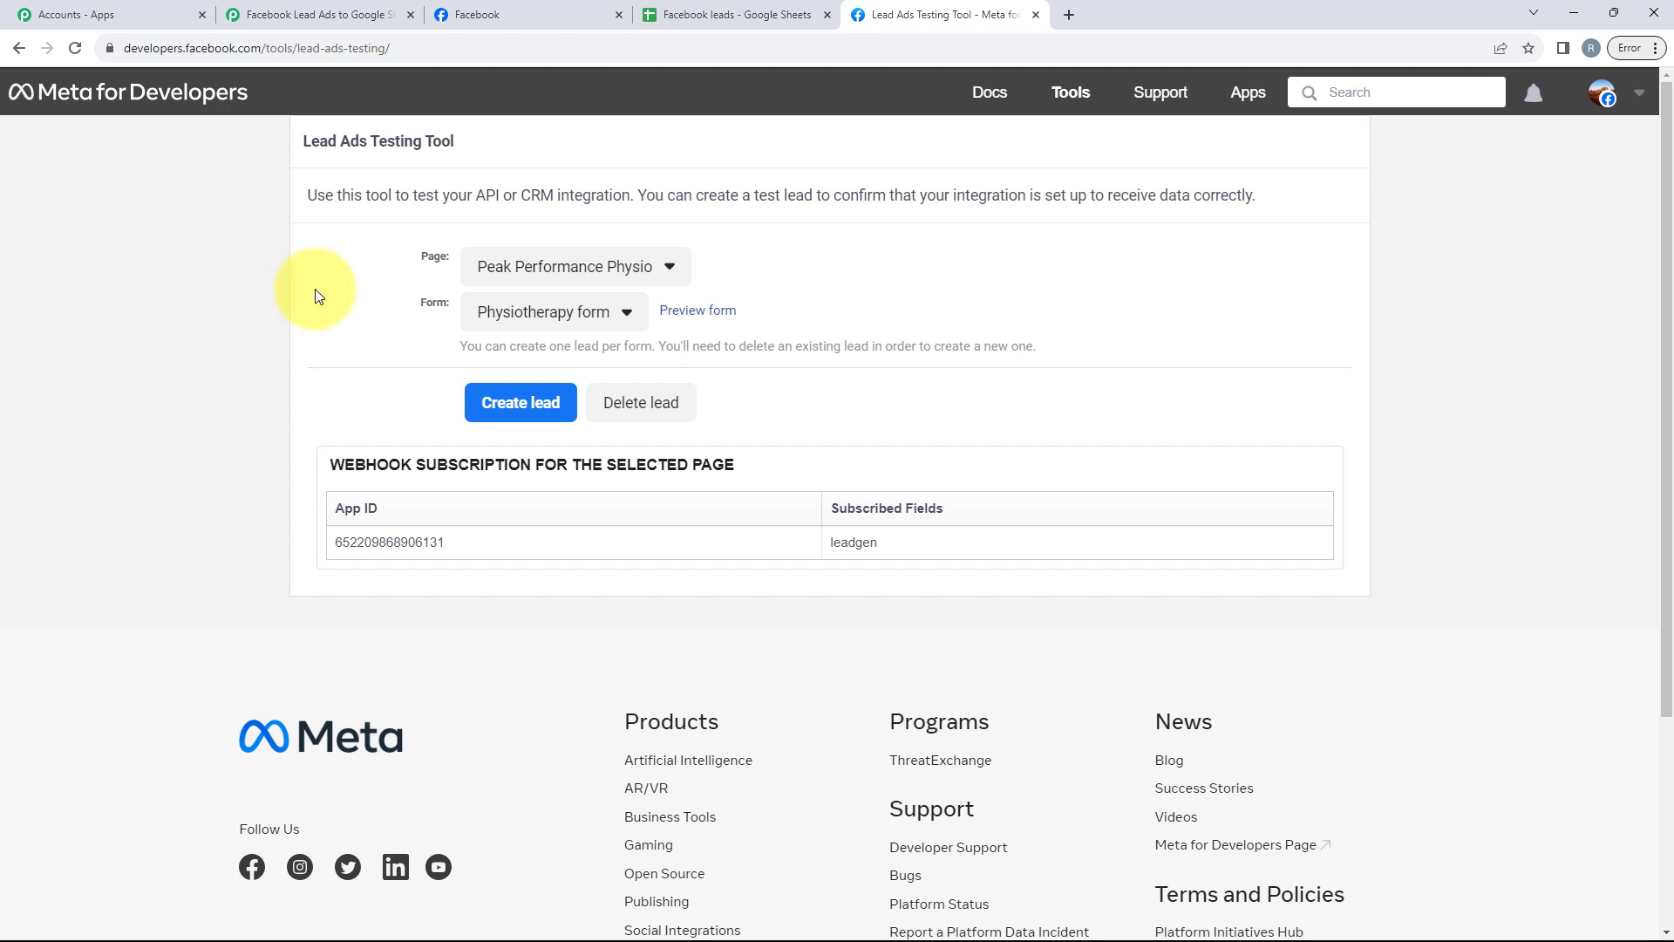
Step: Select the JJP page and the JJP form in the Lead Ads Testing Tool
click(512, 280)
scroll(593, 406, down, 2)
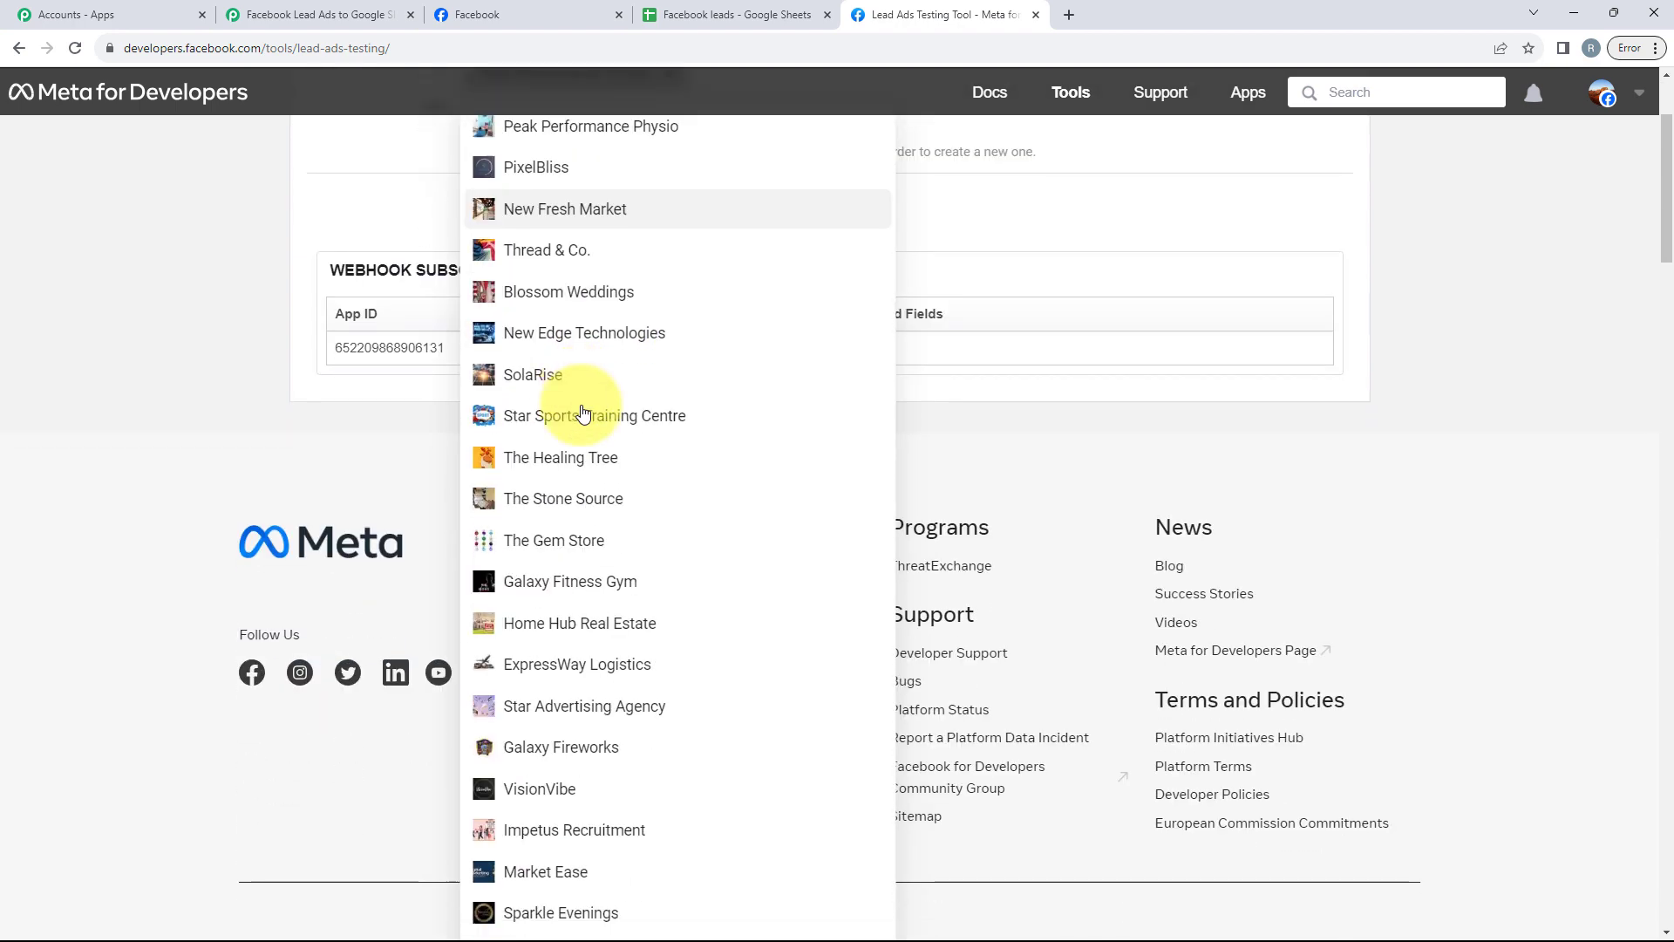
scroll(579, 397, down, 6)
click(551, 373)
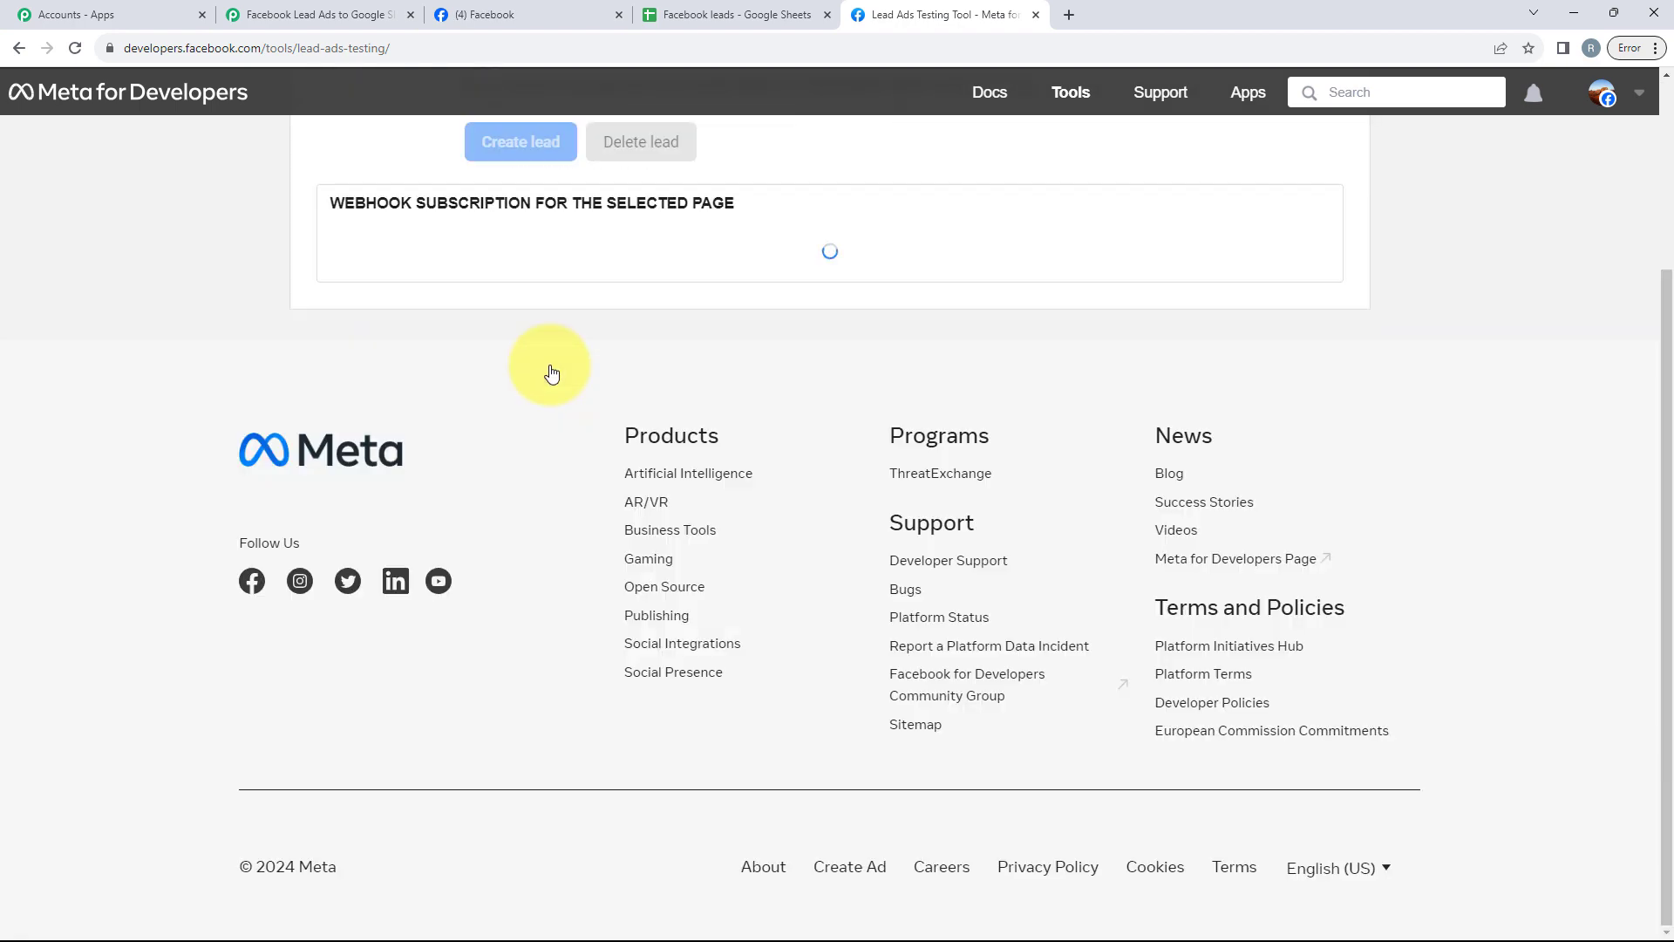
scroll(549, 366, up, 3)
click(527, 313)
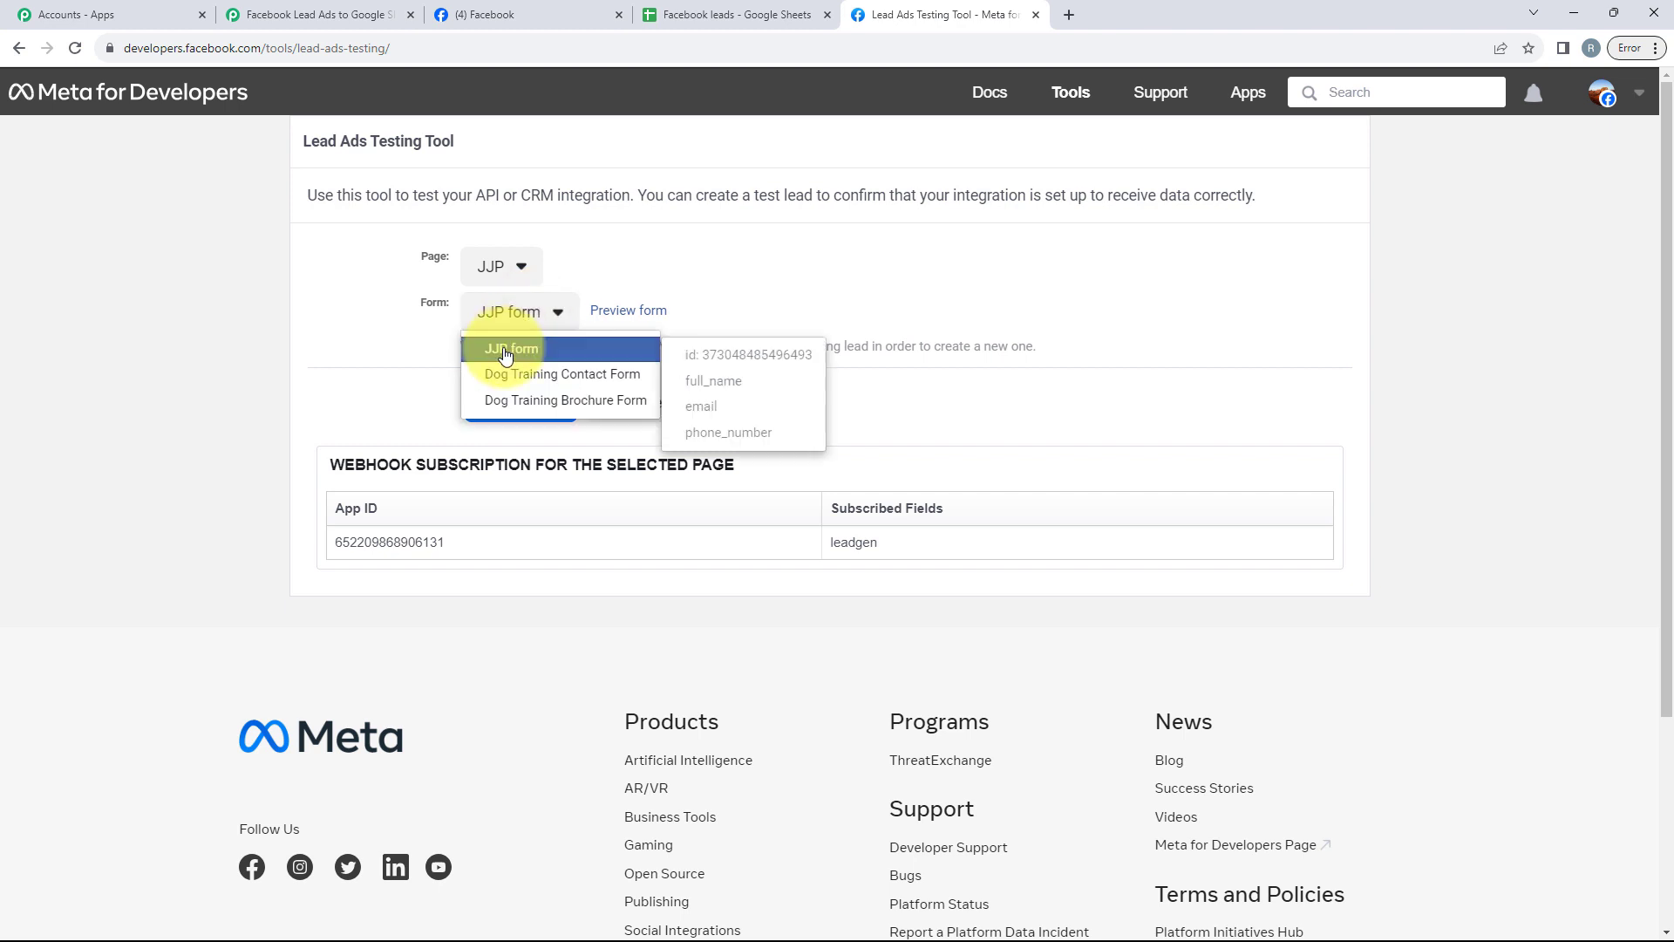
click(506, 351)
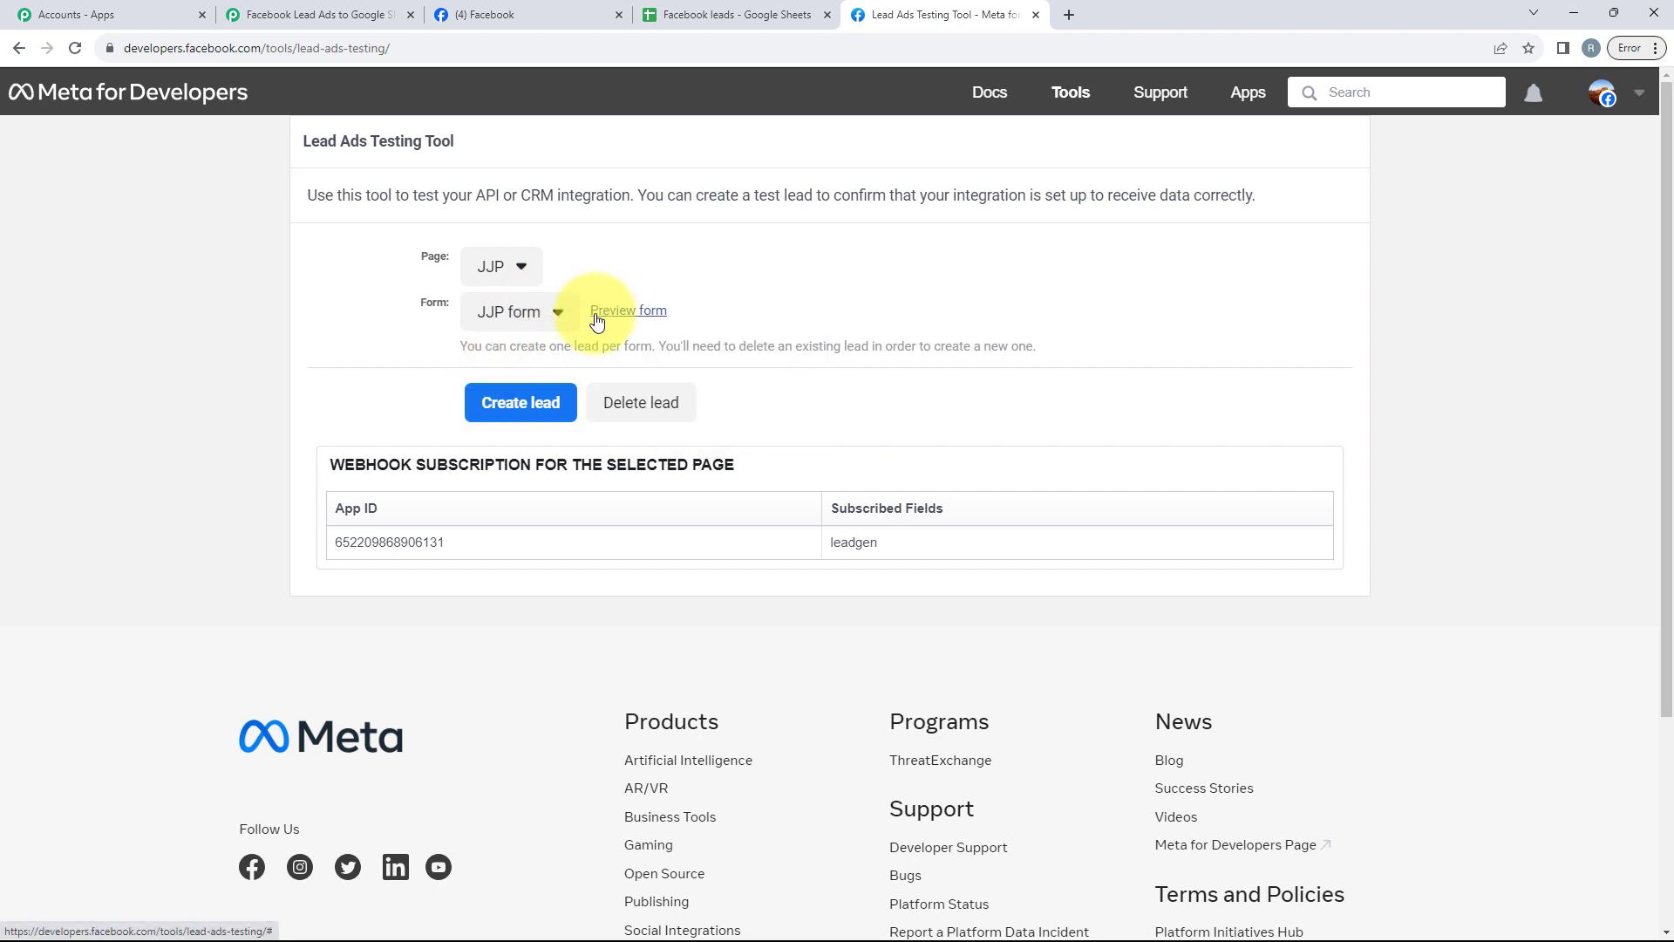
Step: Preview the JJP form, fill in a test lead's full name, e-mail and phone number, and continue to the terms
click(628, 311)
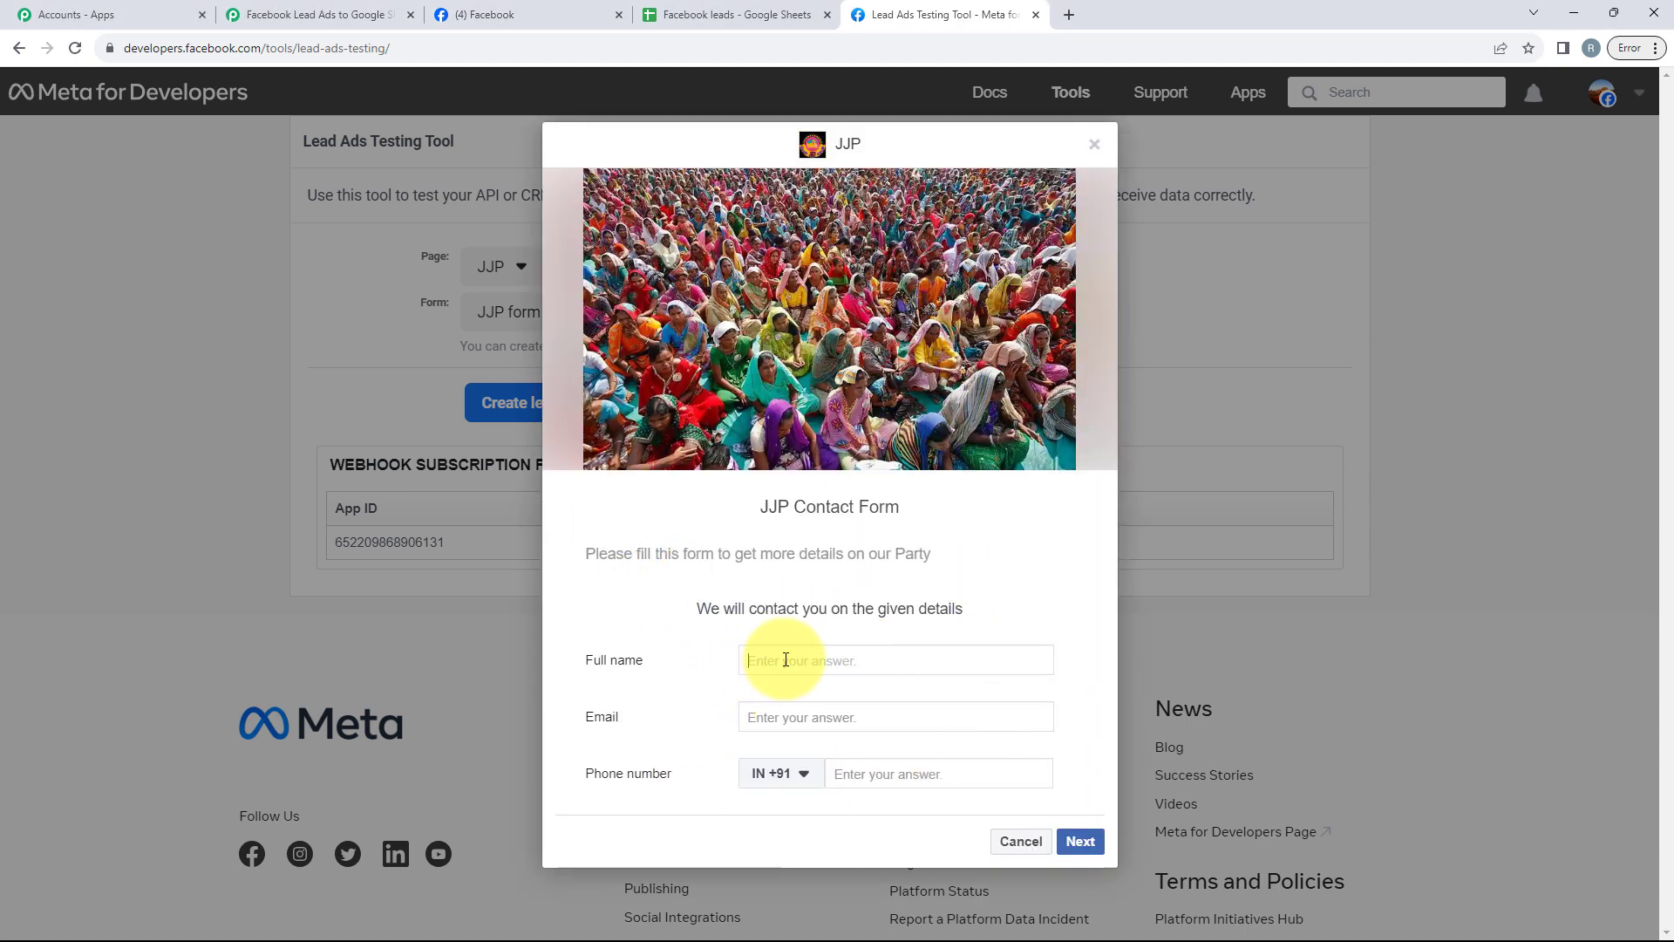
text(U)
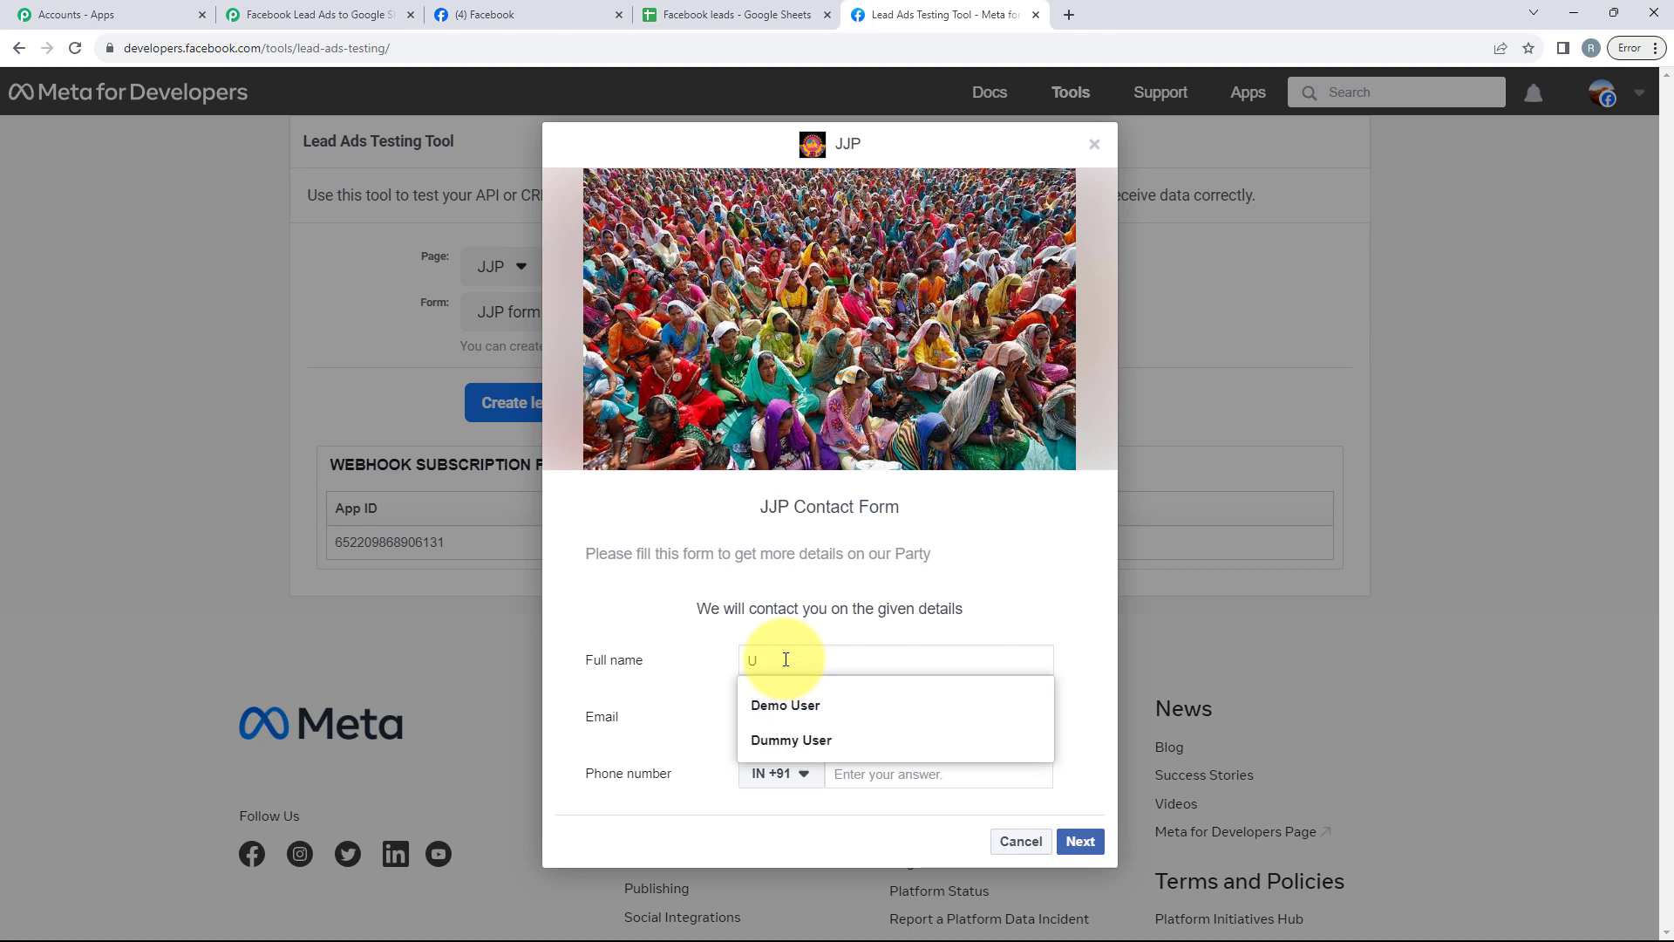
text(ser Demo)
click(687, 699)
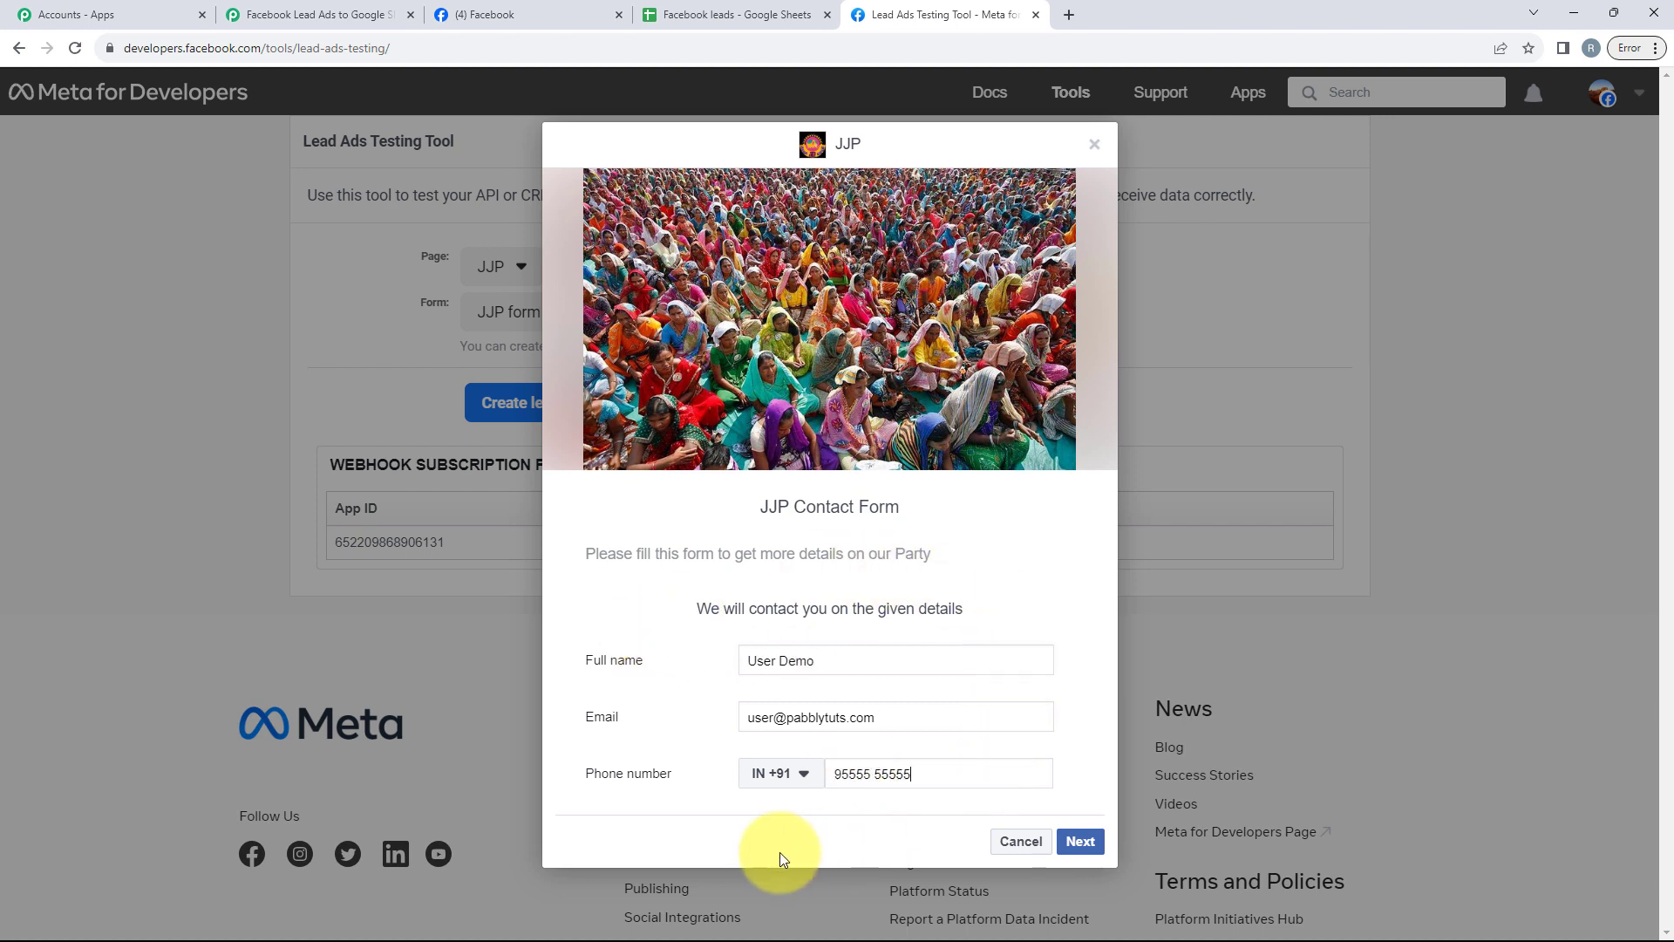
click(1079, 841)
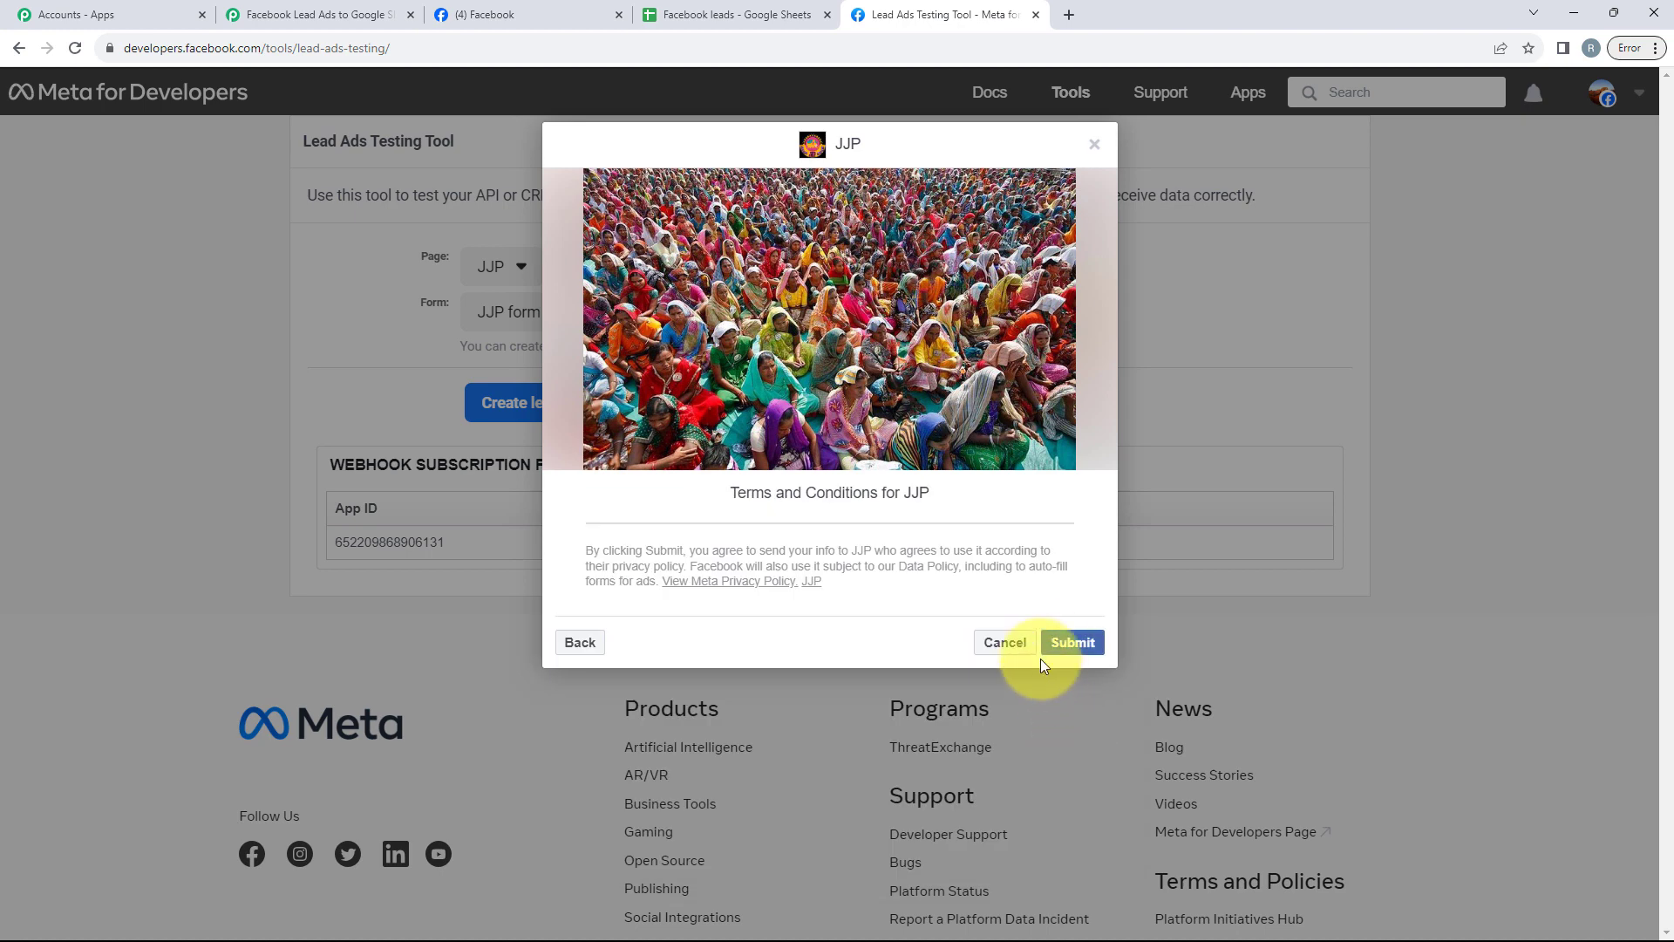
Step: Submit the test lead in the form preview and close the confirmation dialog
click(1051, 654)
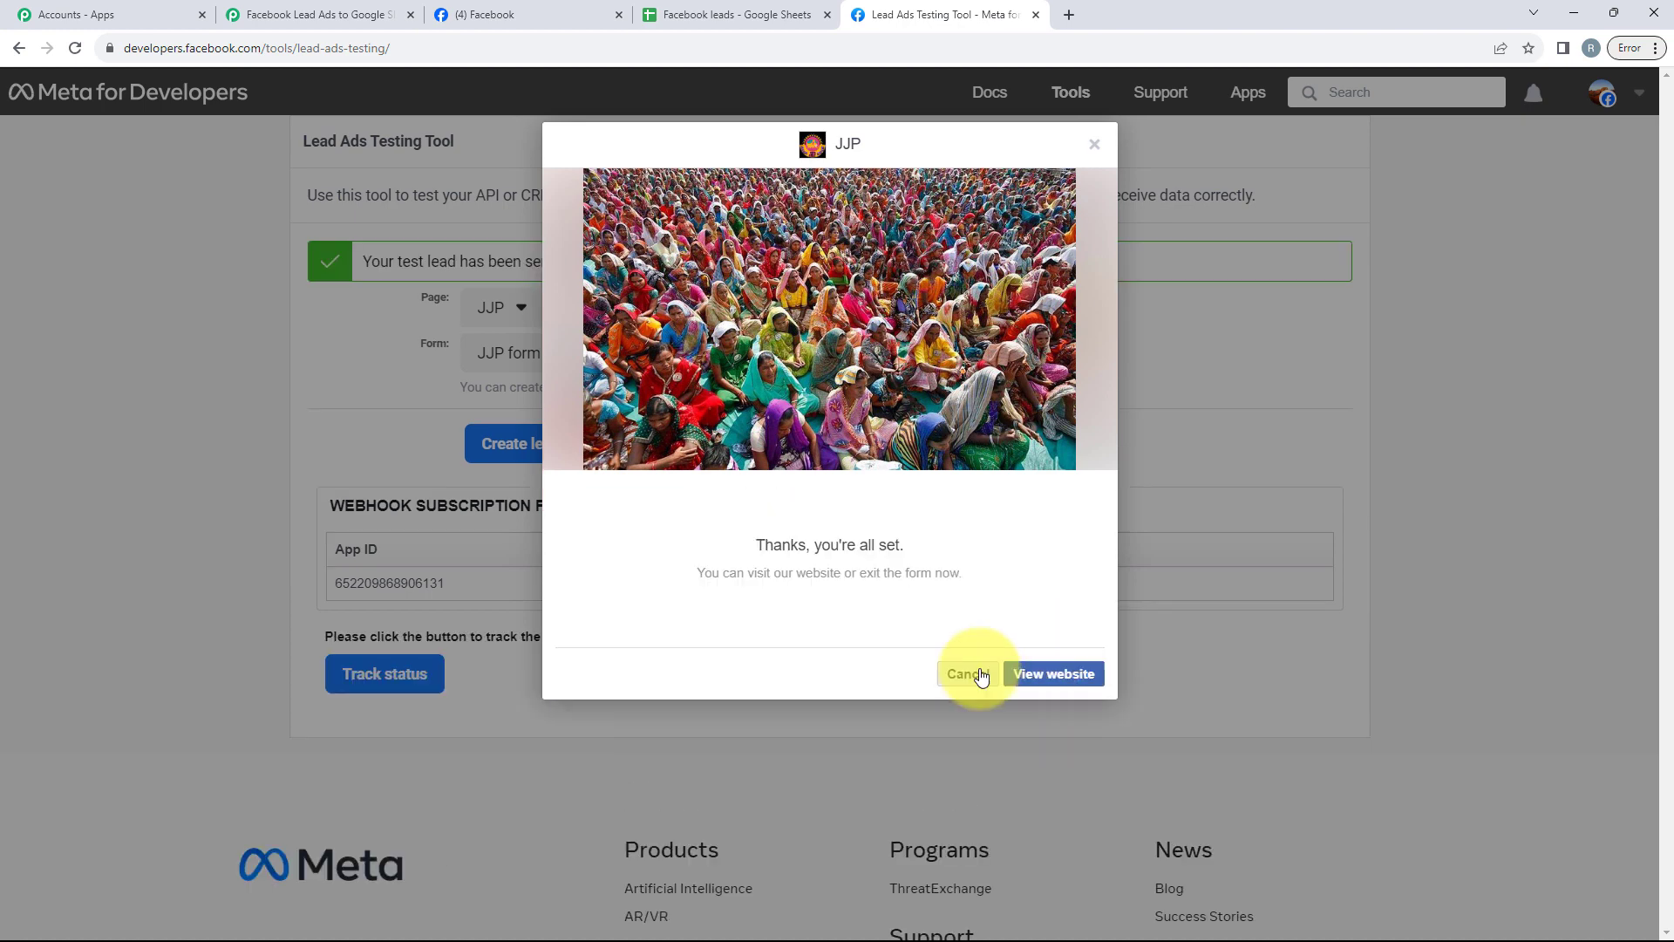
click(964, 672)
drag(354, 254, 560, 263)
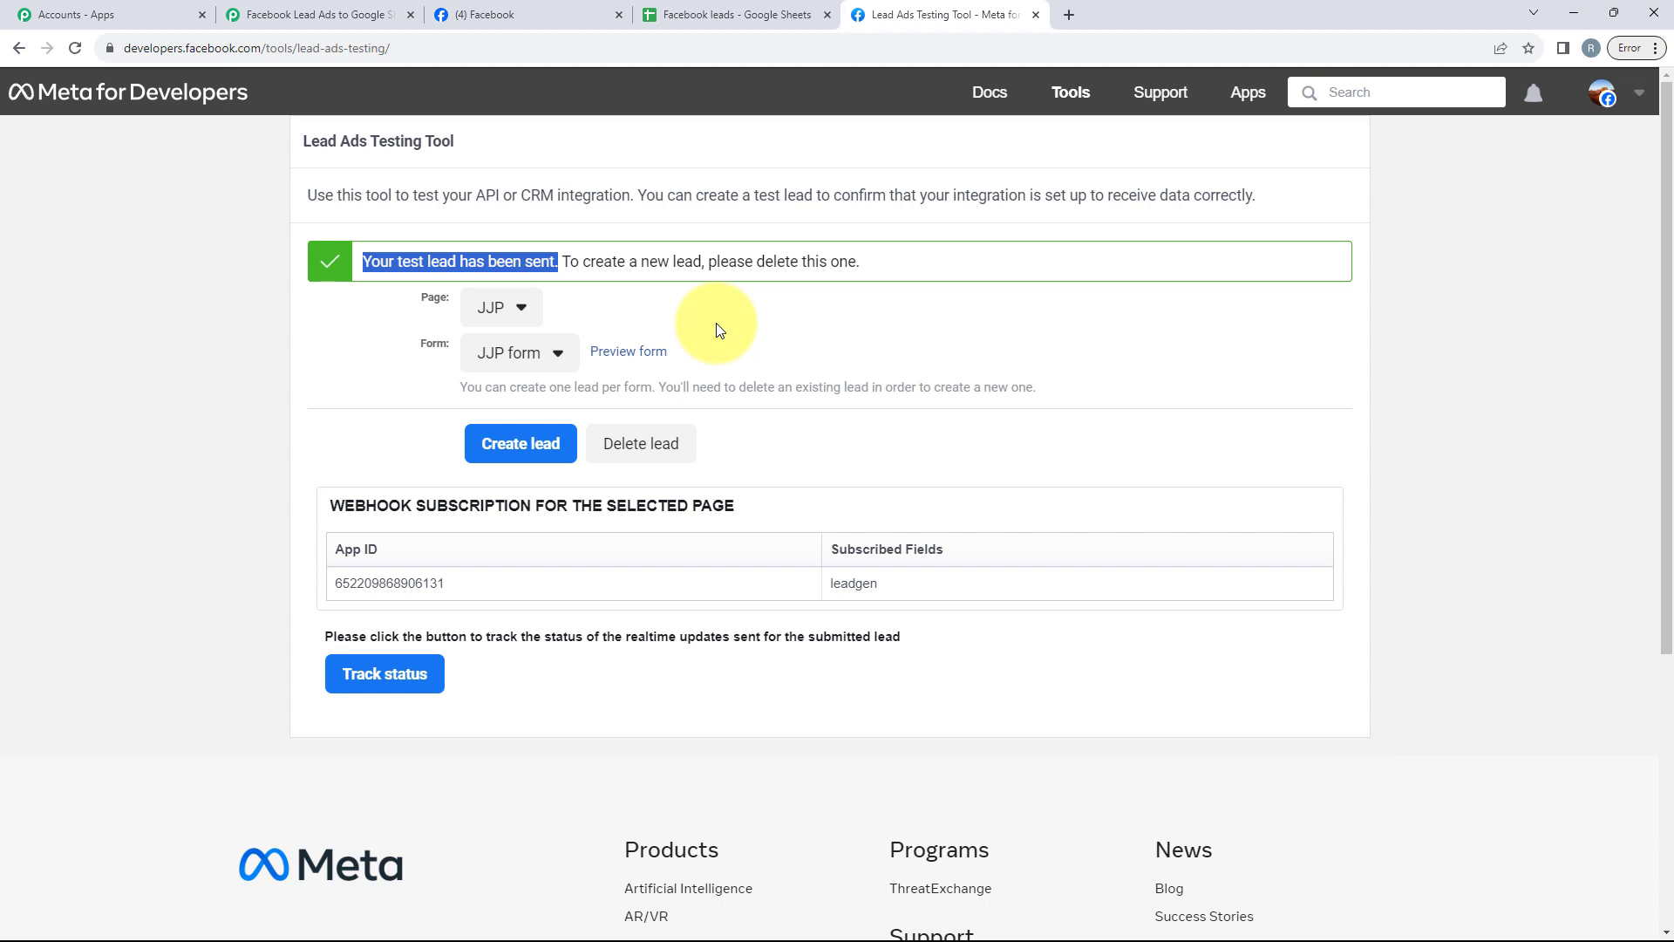
Step: Check the Political Party sheet for the newly added lead row, then collapse the workflow's action step
click(708, 7)
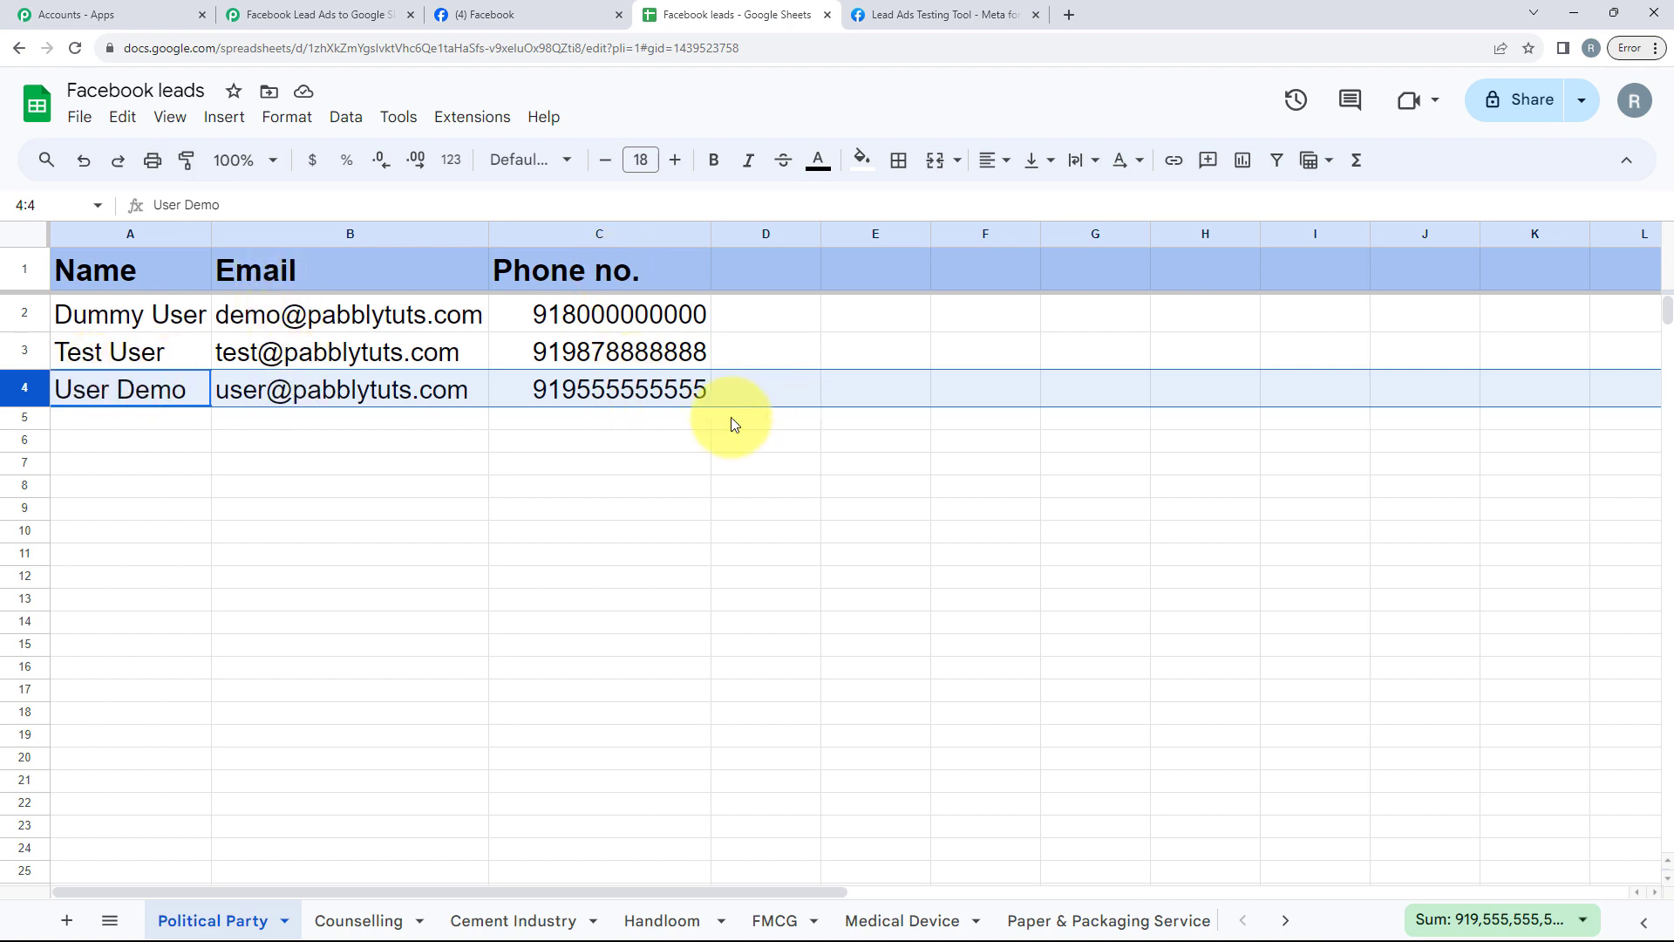
click(317, 14)
scroll(694, 490, up, 15)
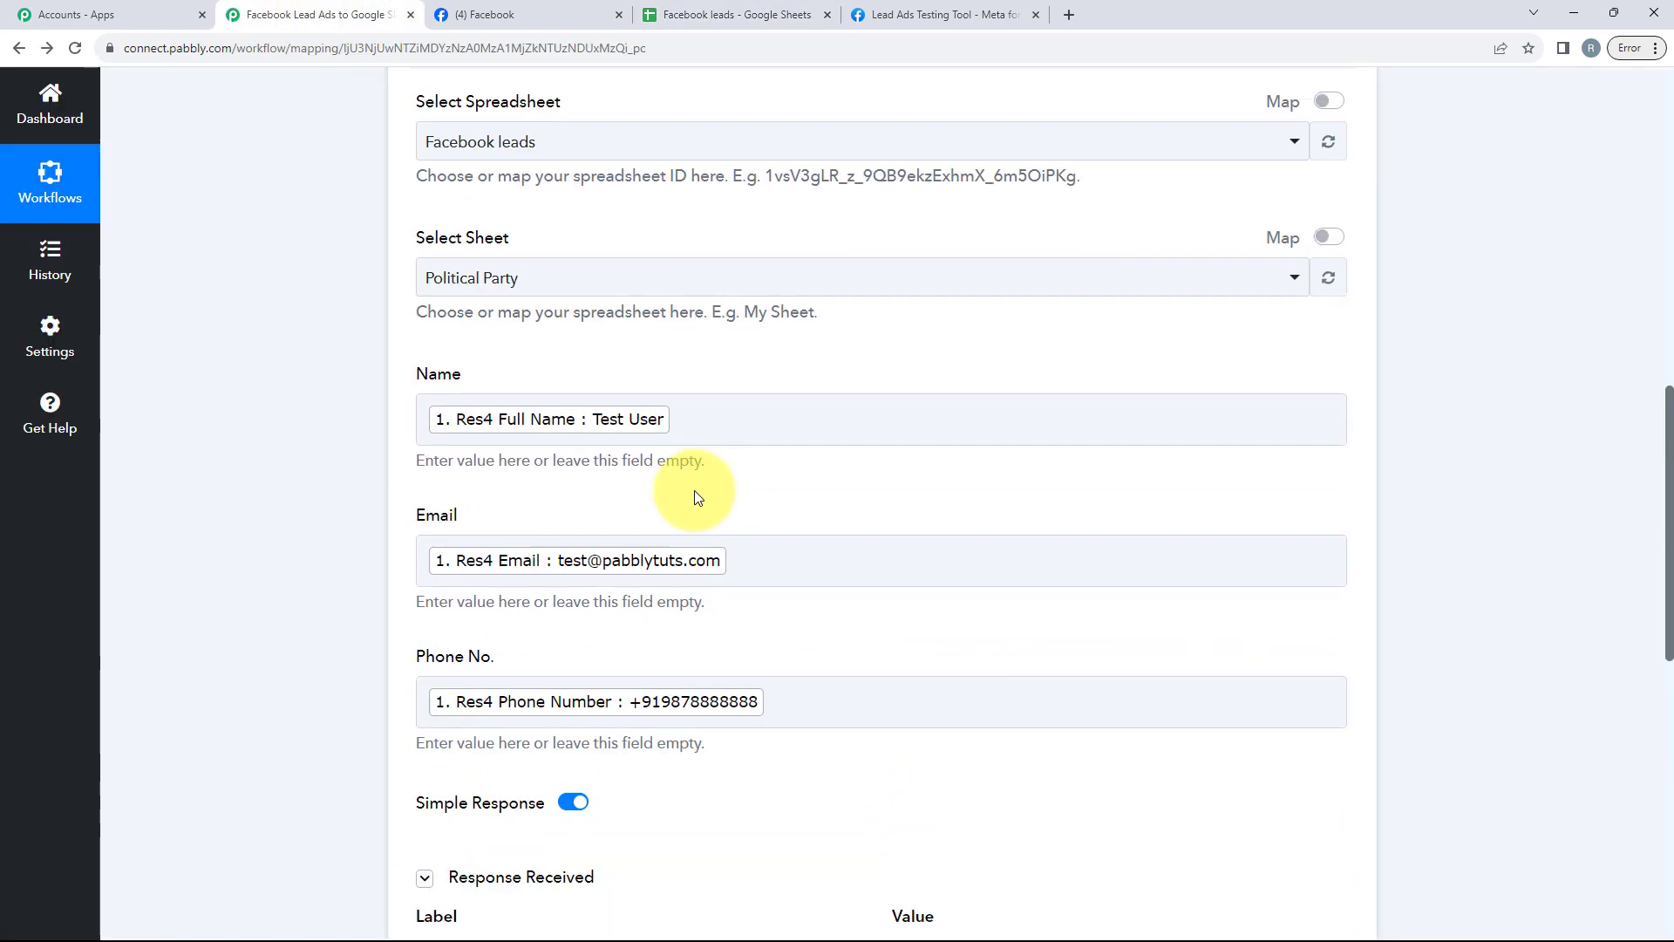
click(690, 496)
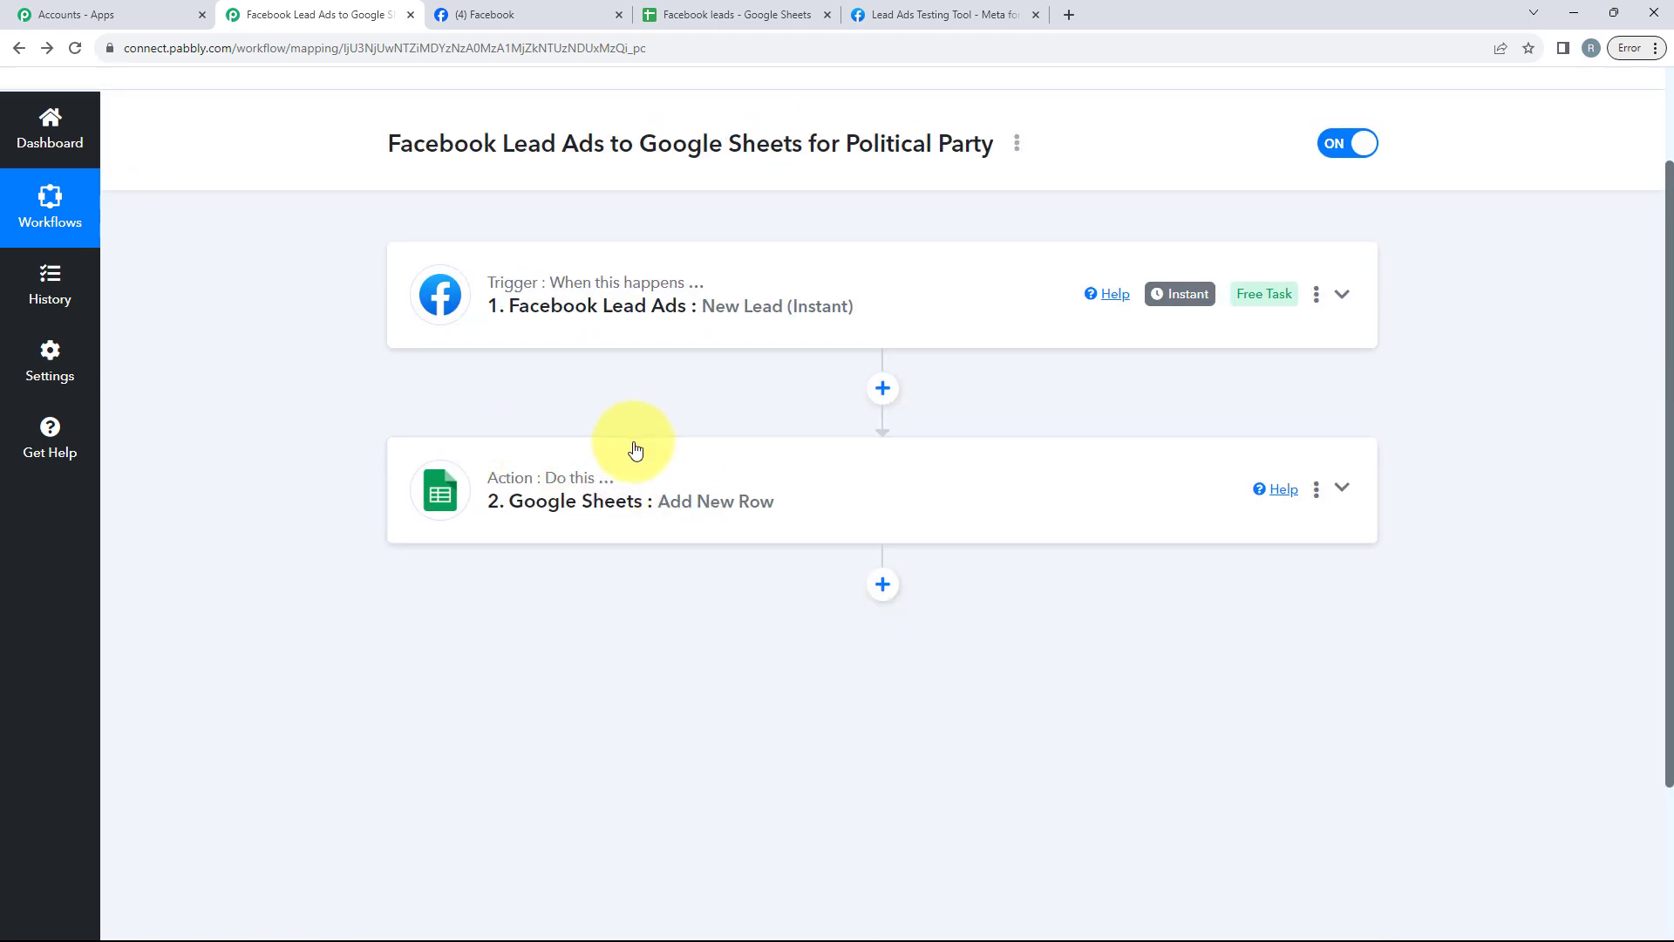
Step: Expand the Facebook Lead Ads trigger and review its page, form and received response data
scroll(610, 462, up, 2)
click(478, 407)
scroll(818, 455, up, 1)
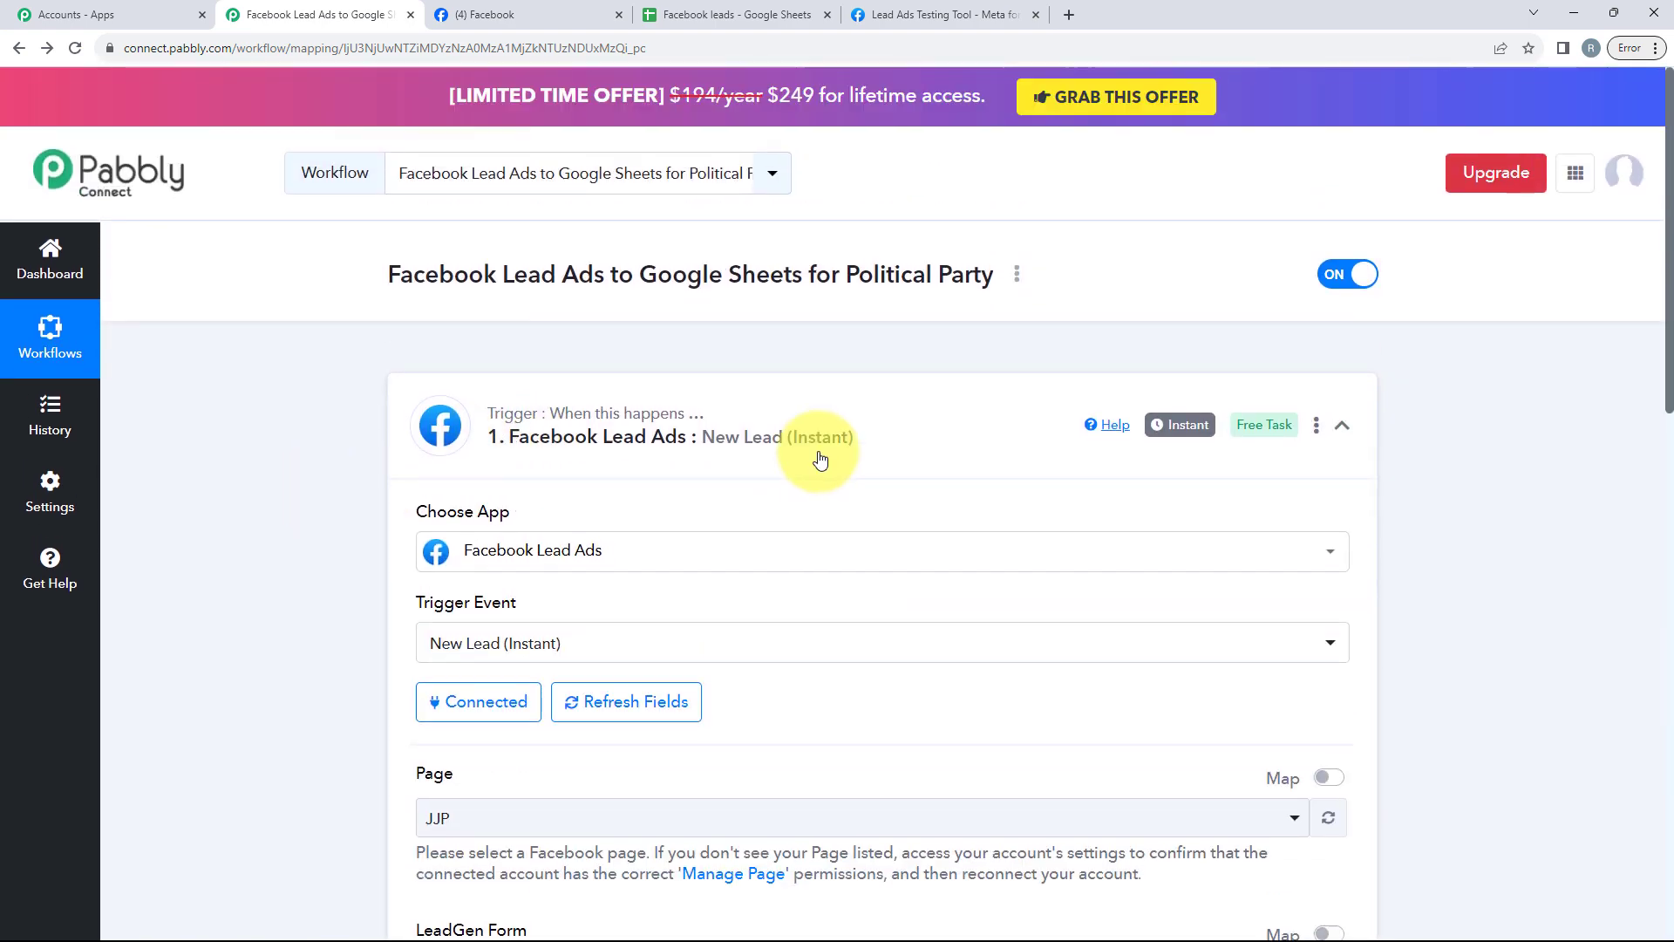
scroll(812, 461, down, 2)
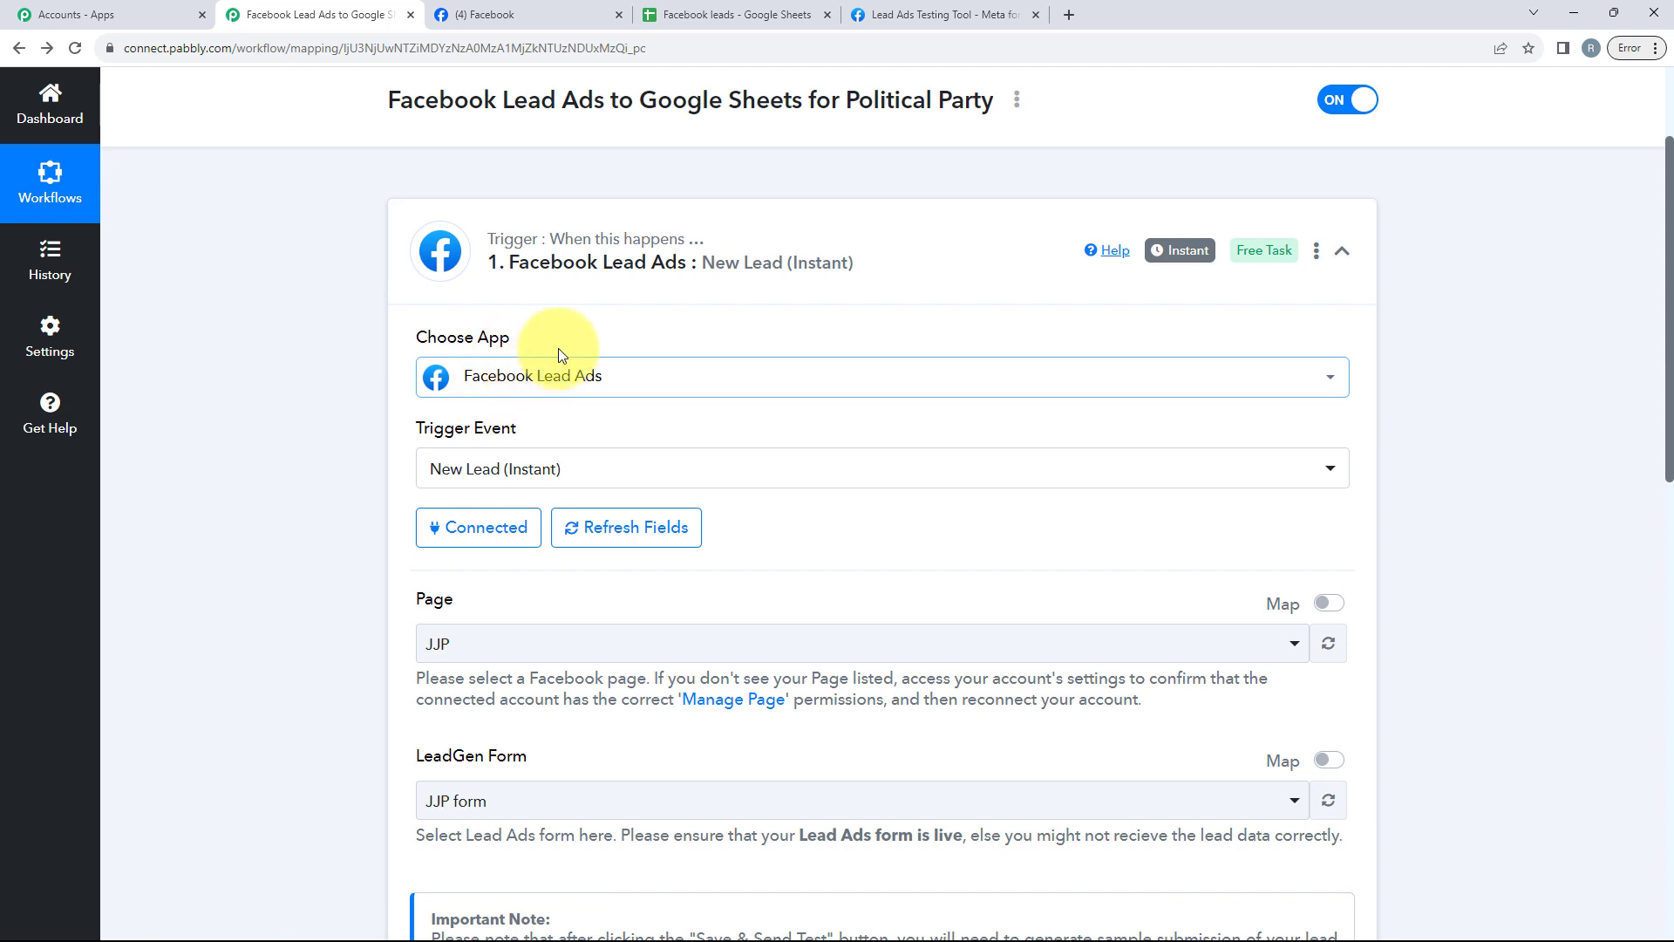
scroll(598, 378, down, 2)
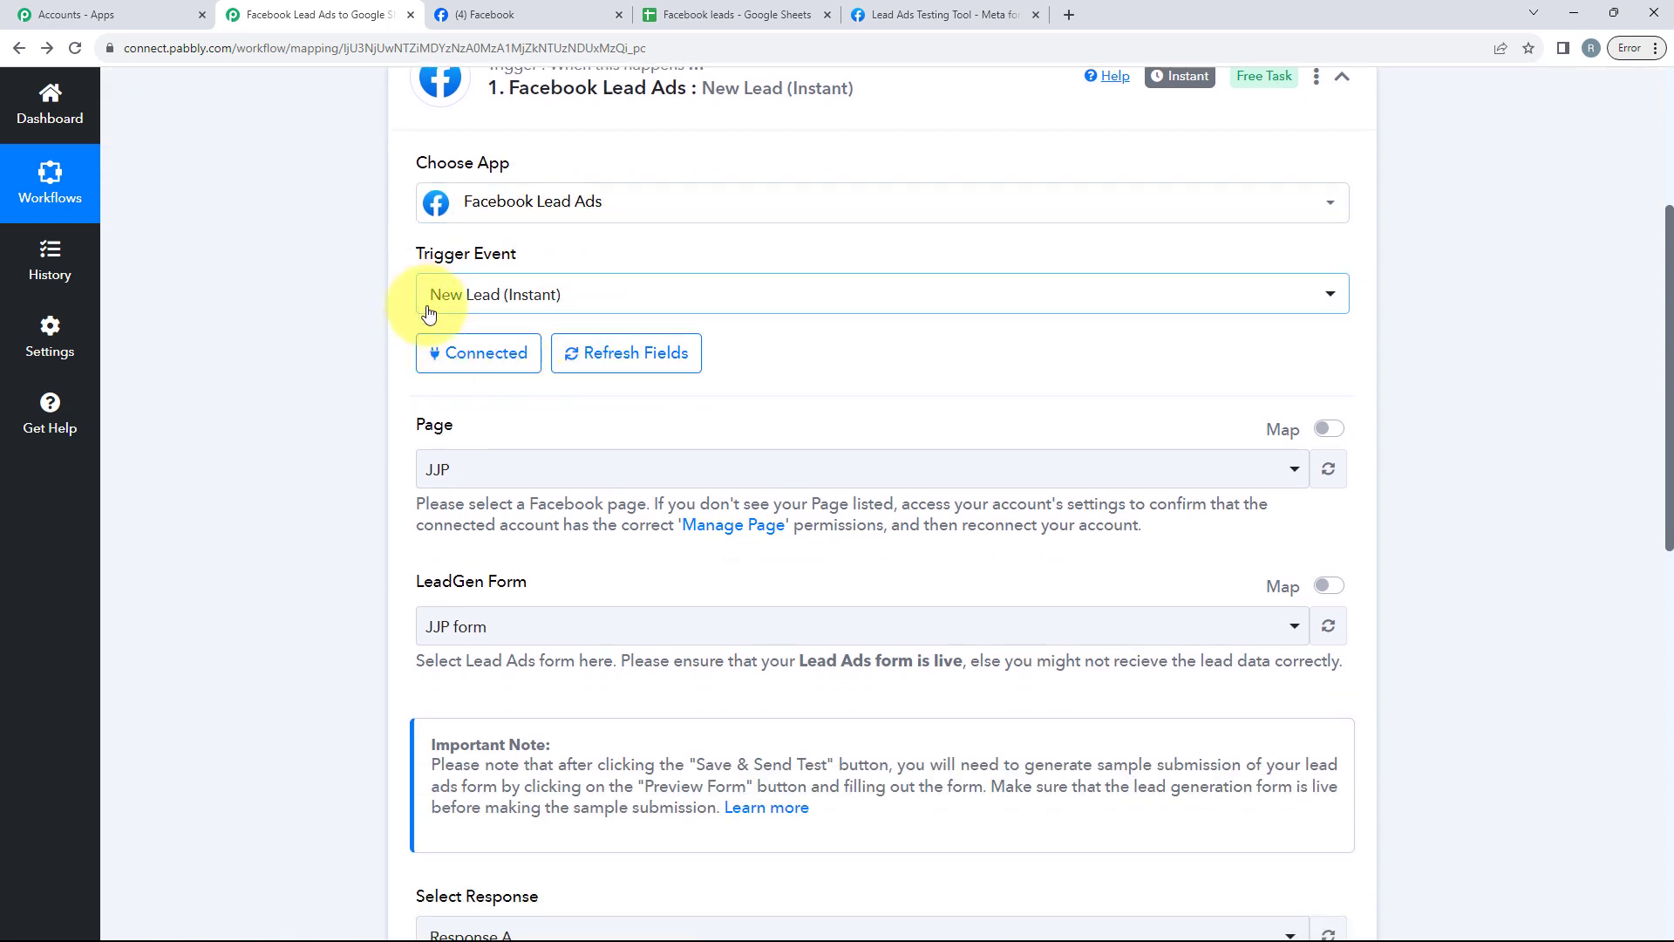
scroll(523, 309, down, 1)
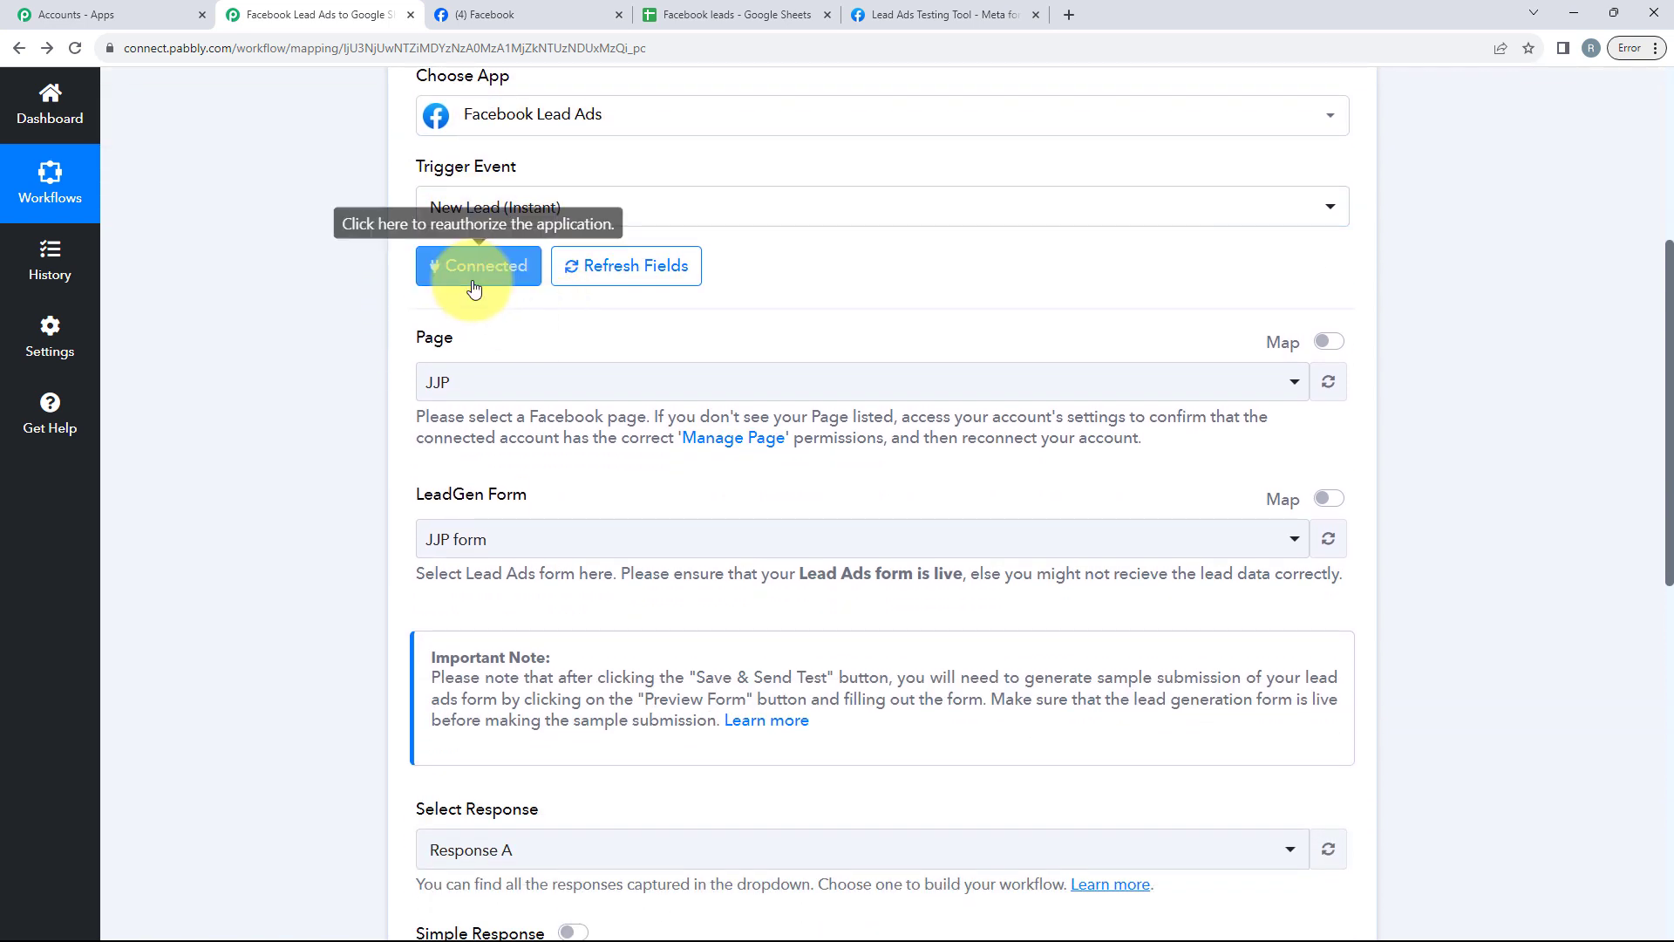
scroll(471, 279, up, 1)
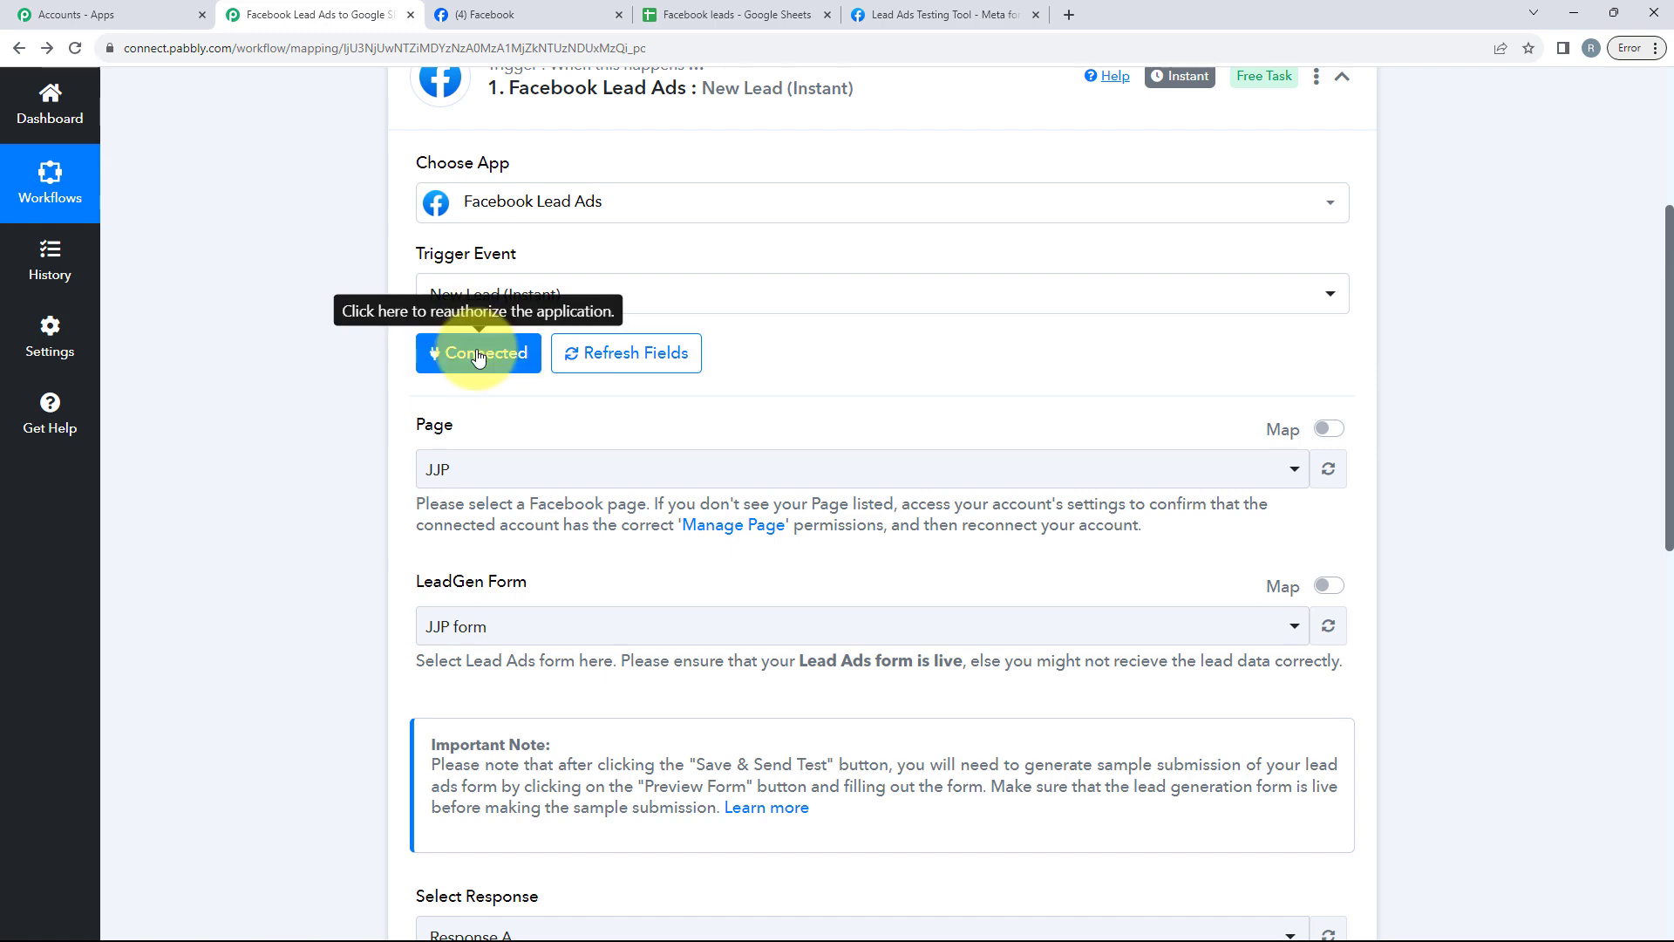
scroll(366, 375, down, 1)
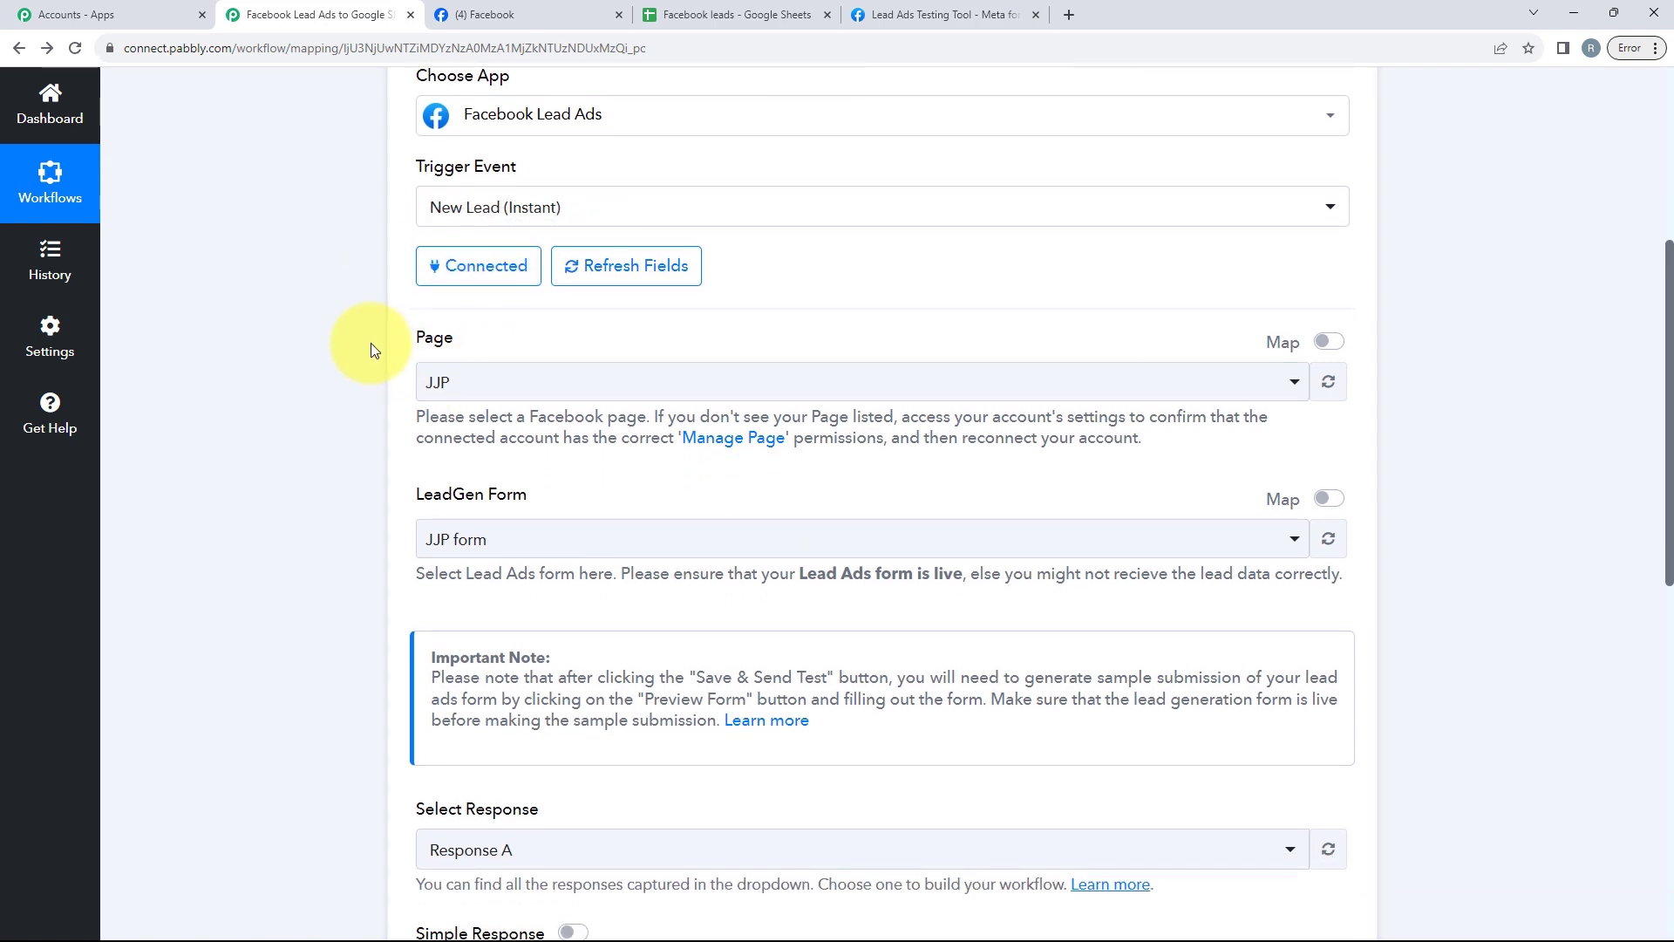
scroll(550, 490, down, 5)
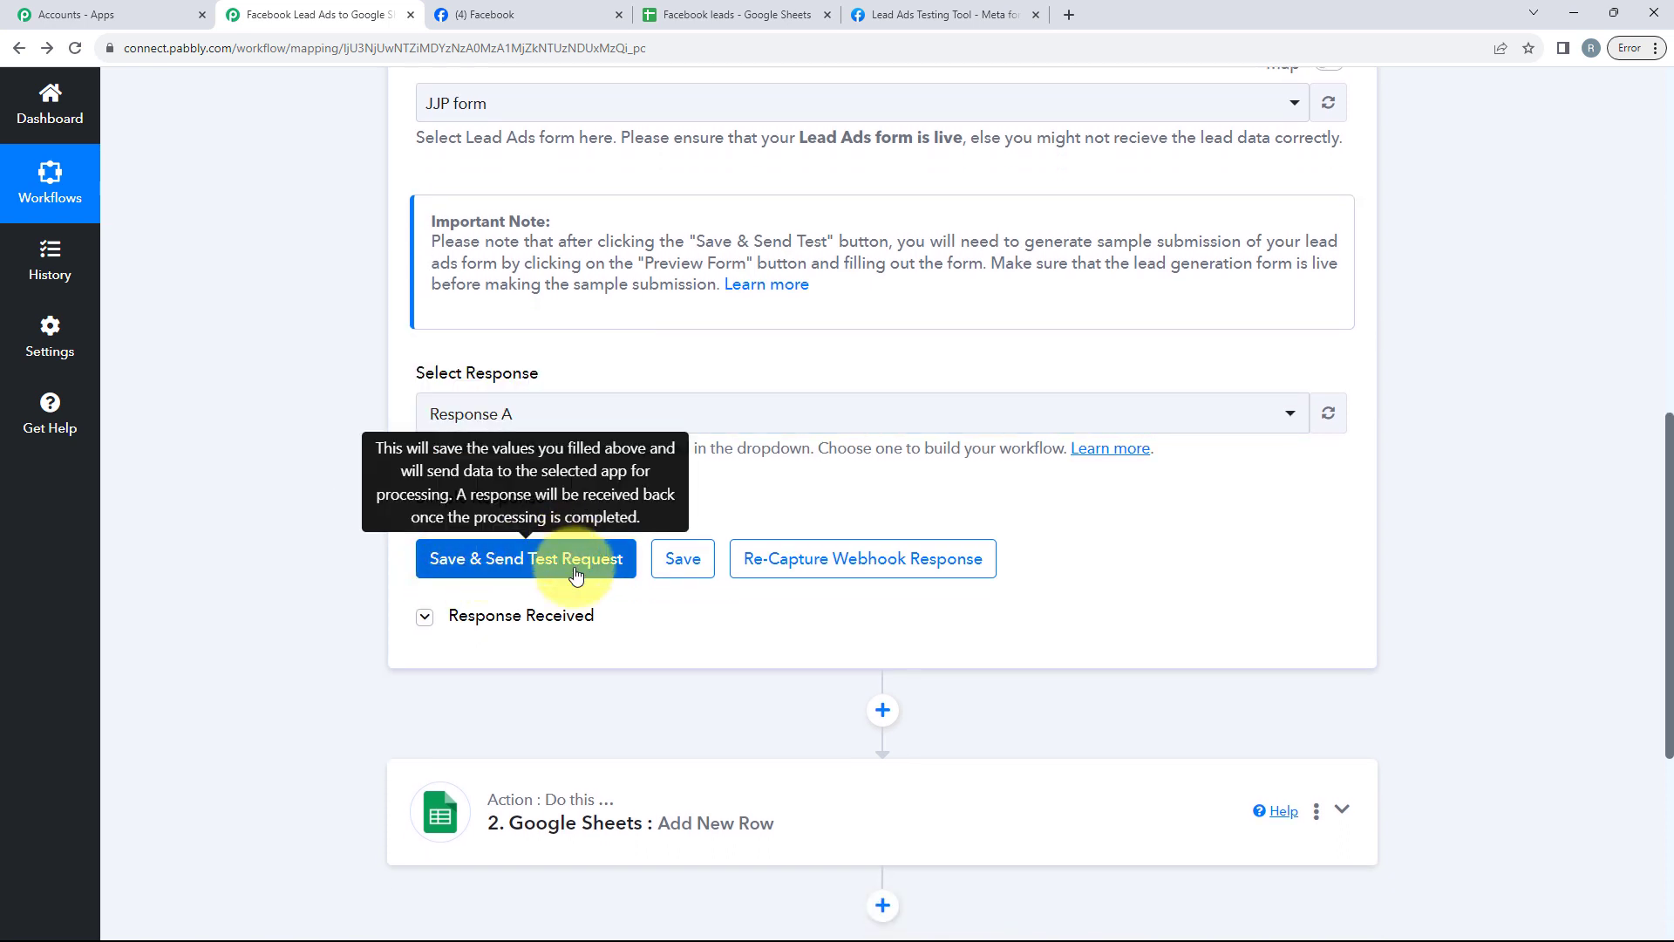
scroll(737, 665, down, 1)
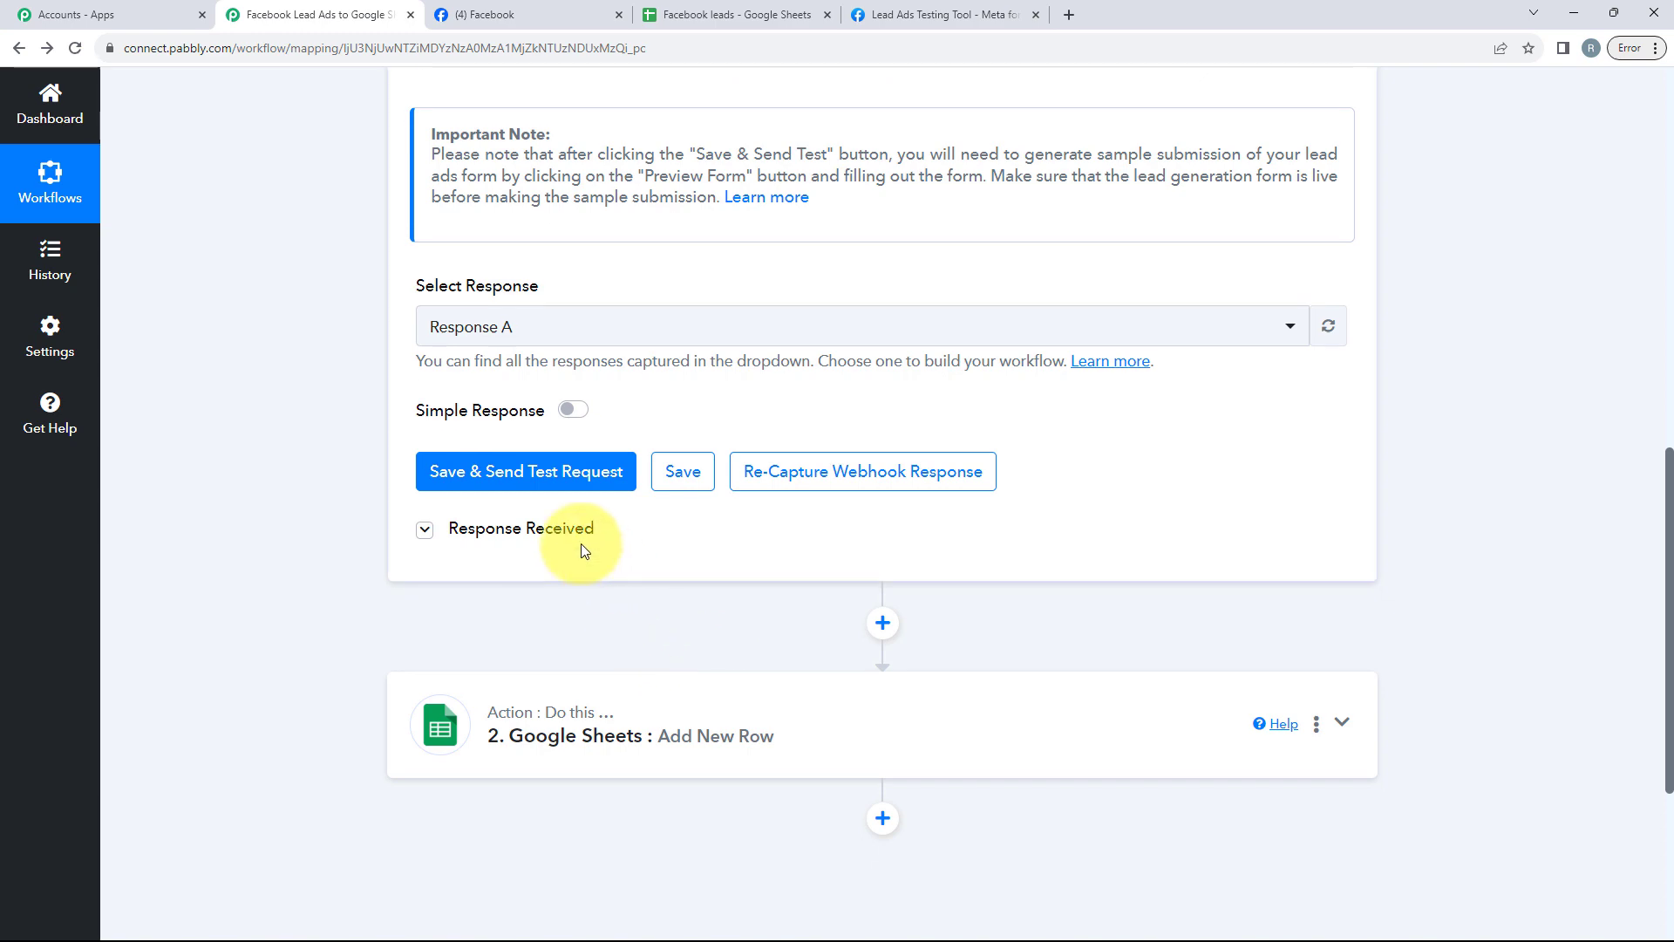
click(575, 540)
scroll(1057, 549, down, 5)
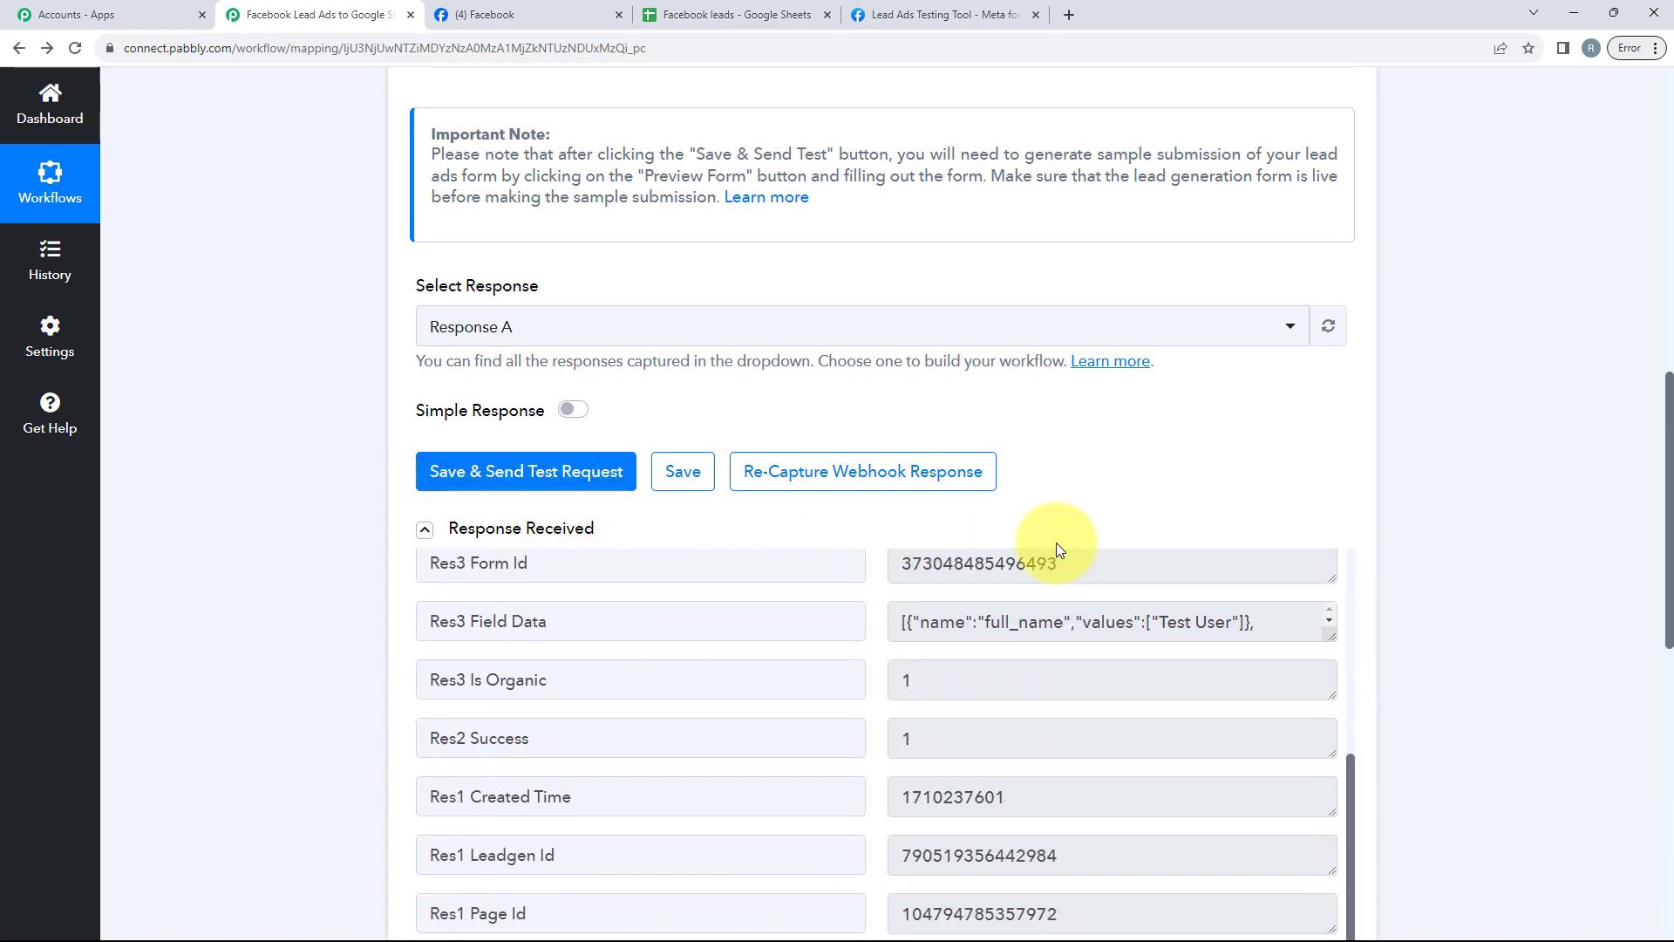
scroll(1326, 535, down, 7)
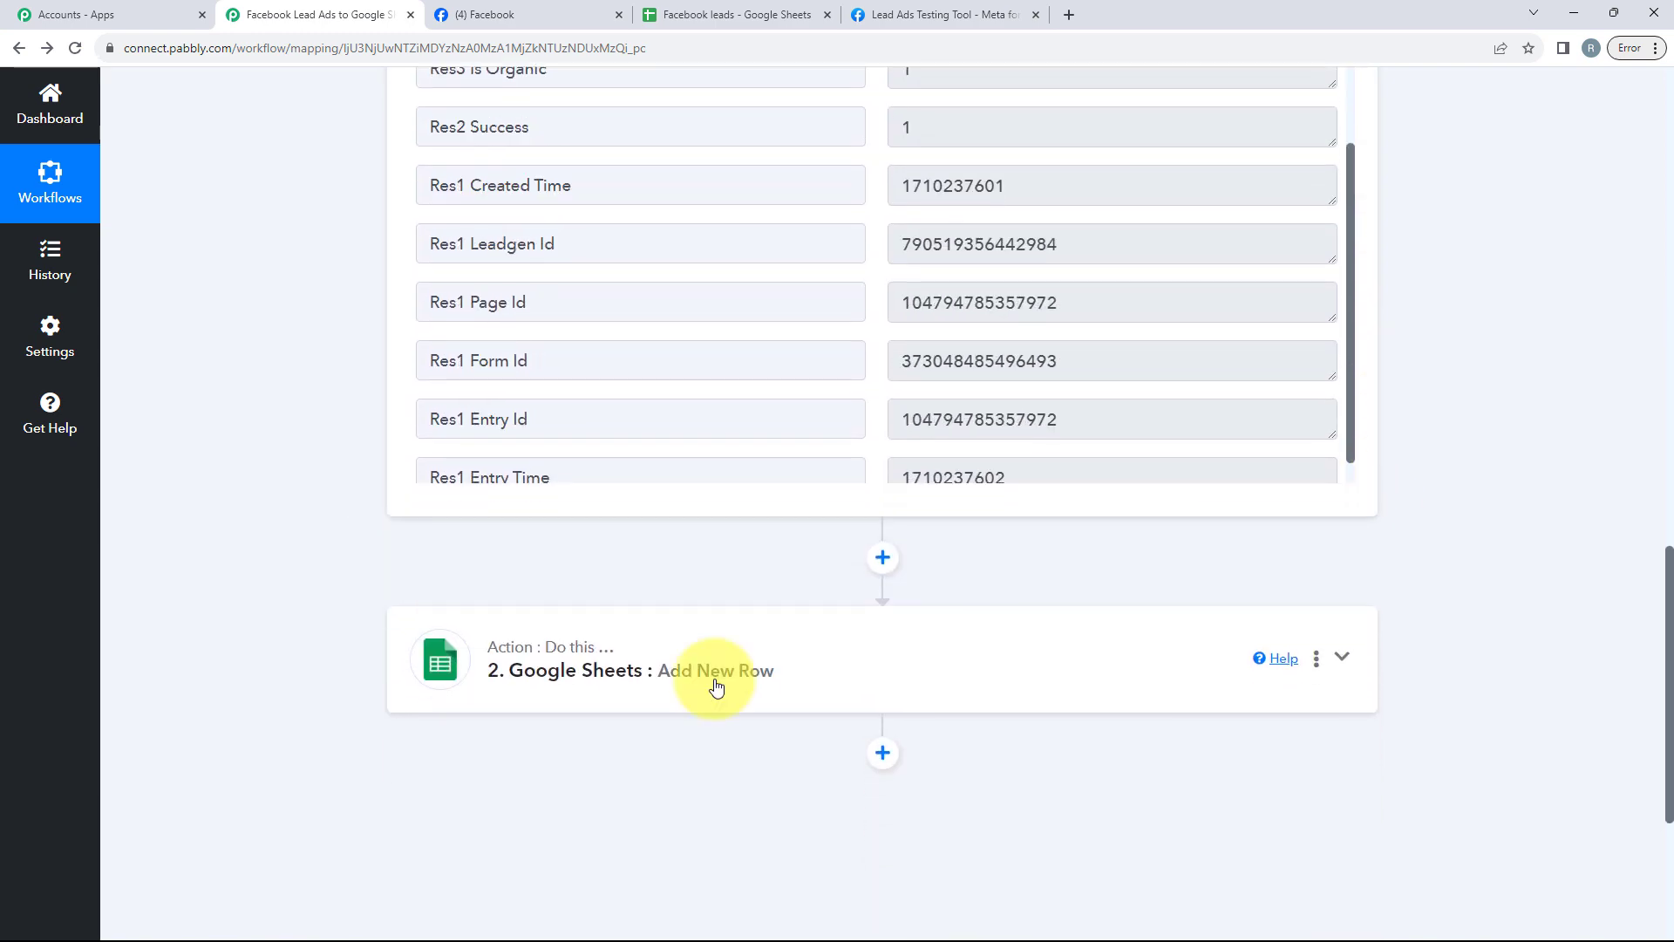
Step: Expand the Google Sheets action and review its spreadsheet, sheet and field mappings
click(625, 706)
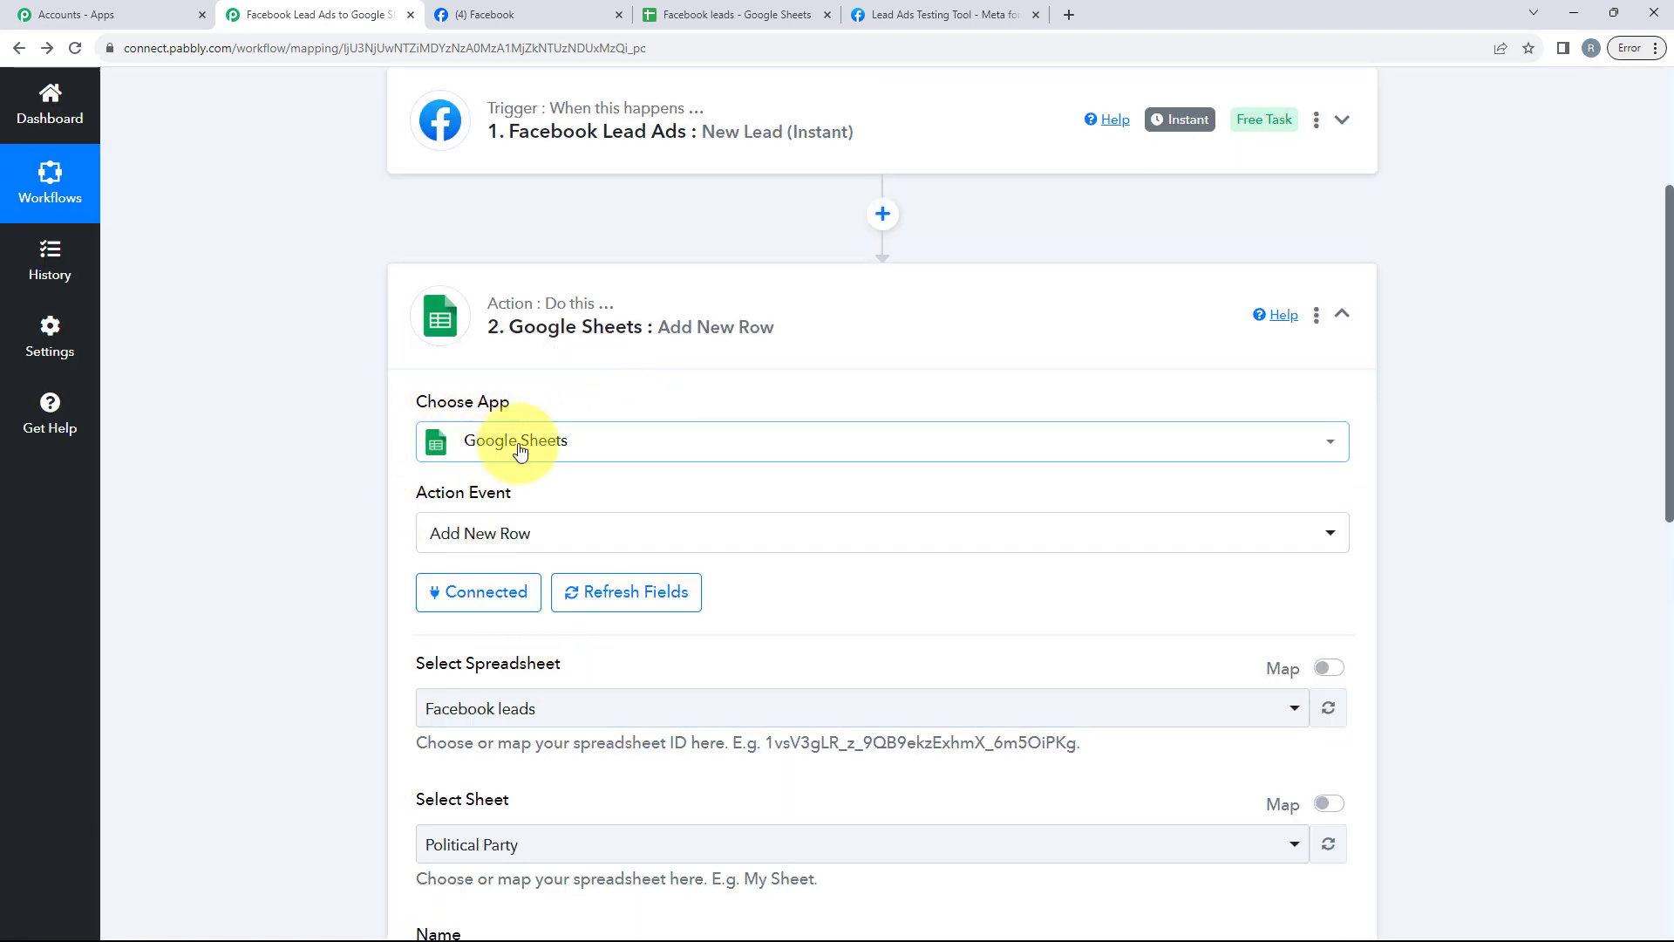
scroll(589, 464, down, 1)
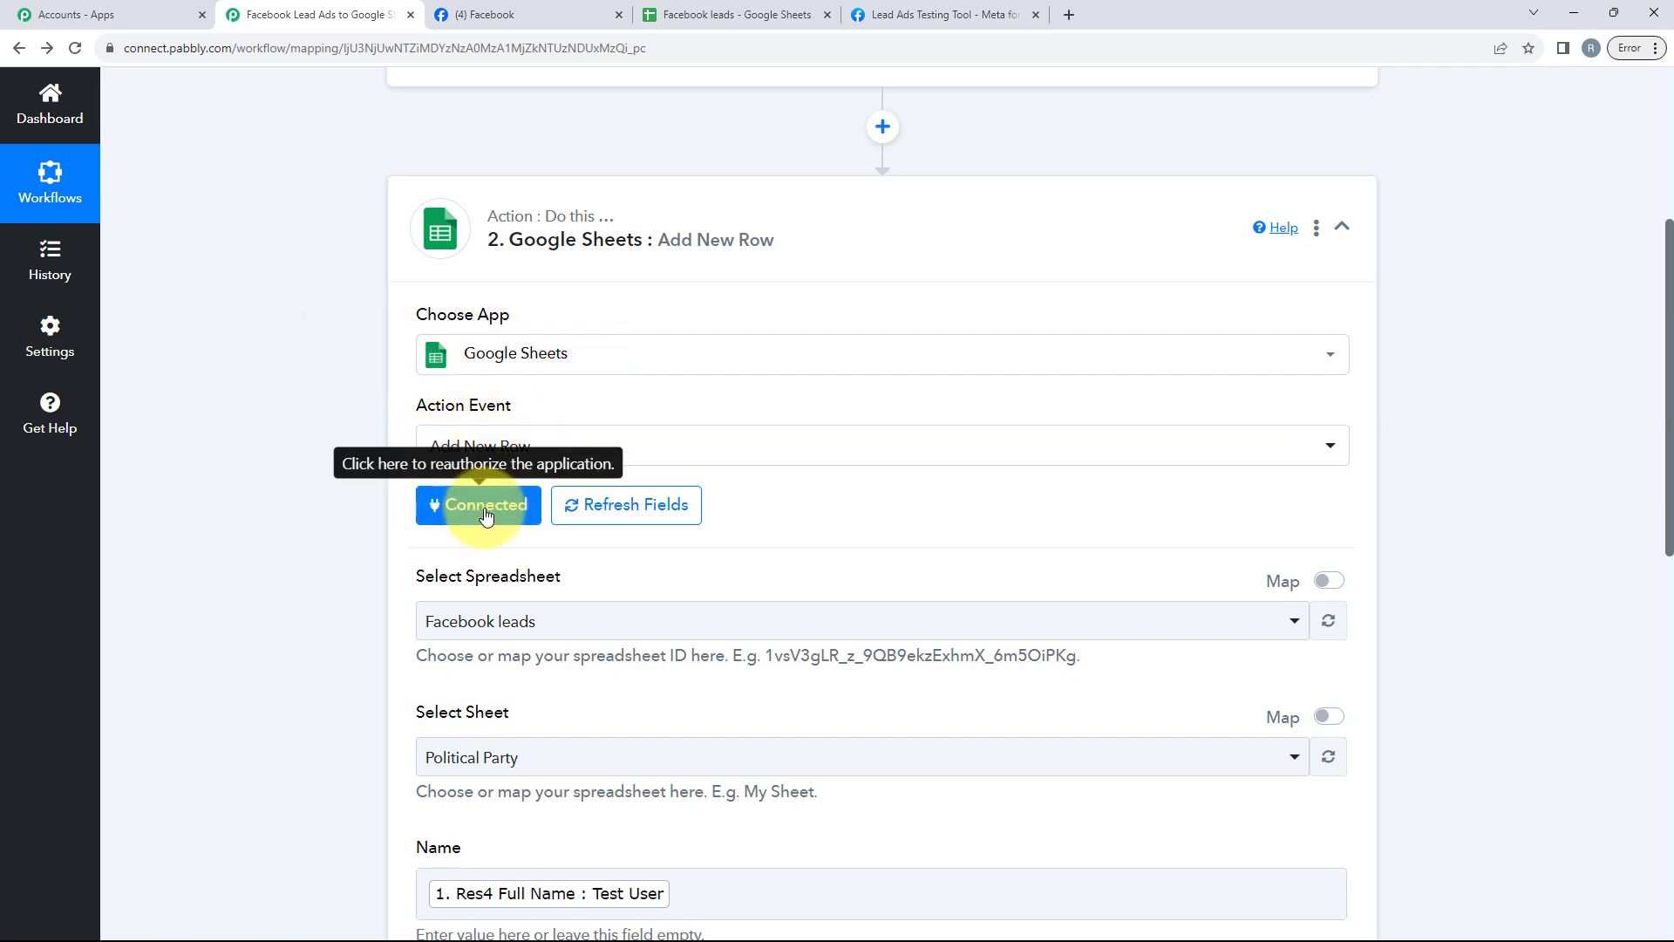
scroll(477, 508, down, 2)
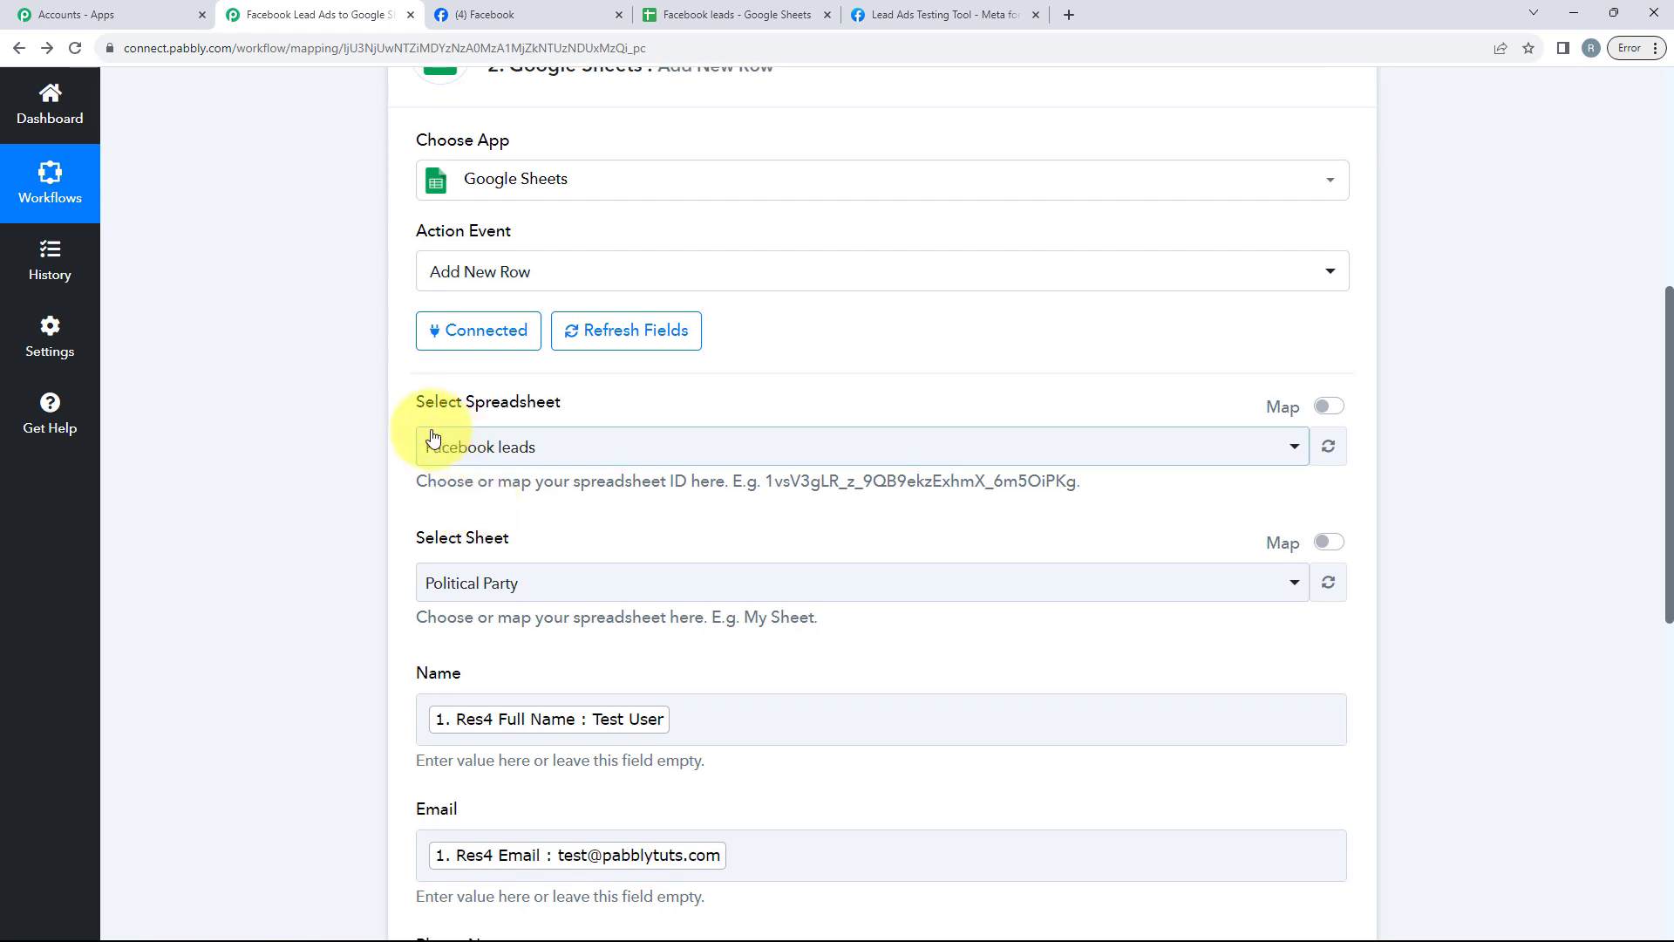
scroll(654, 448, down, 2)
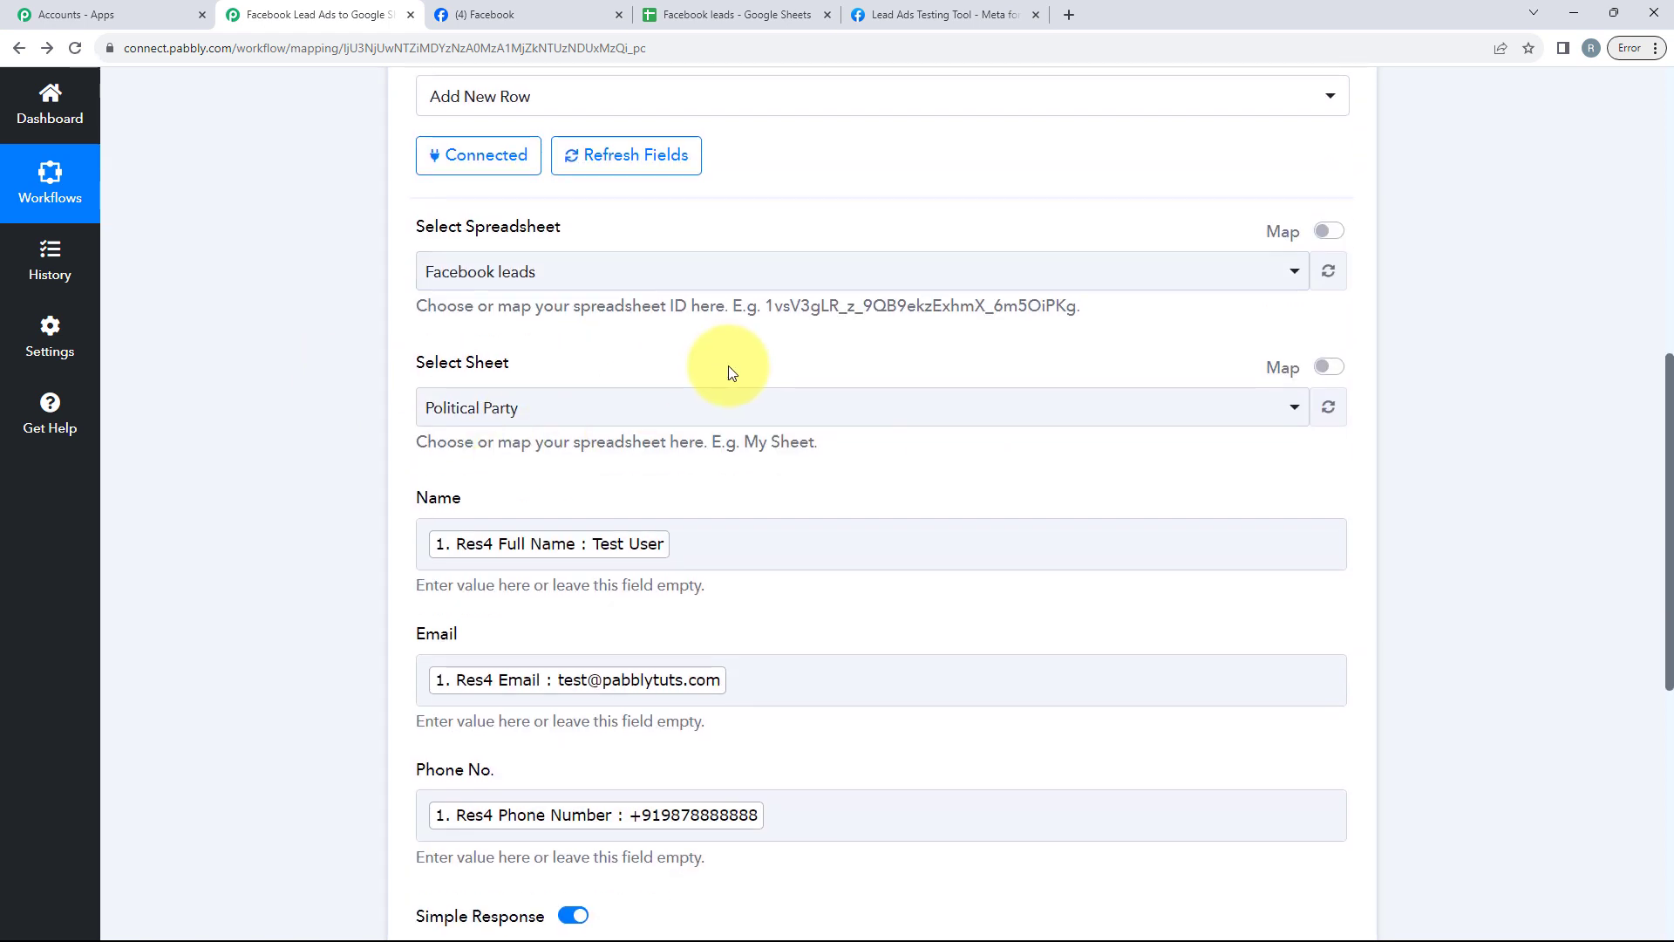
scroll(730, 372, down, 2)
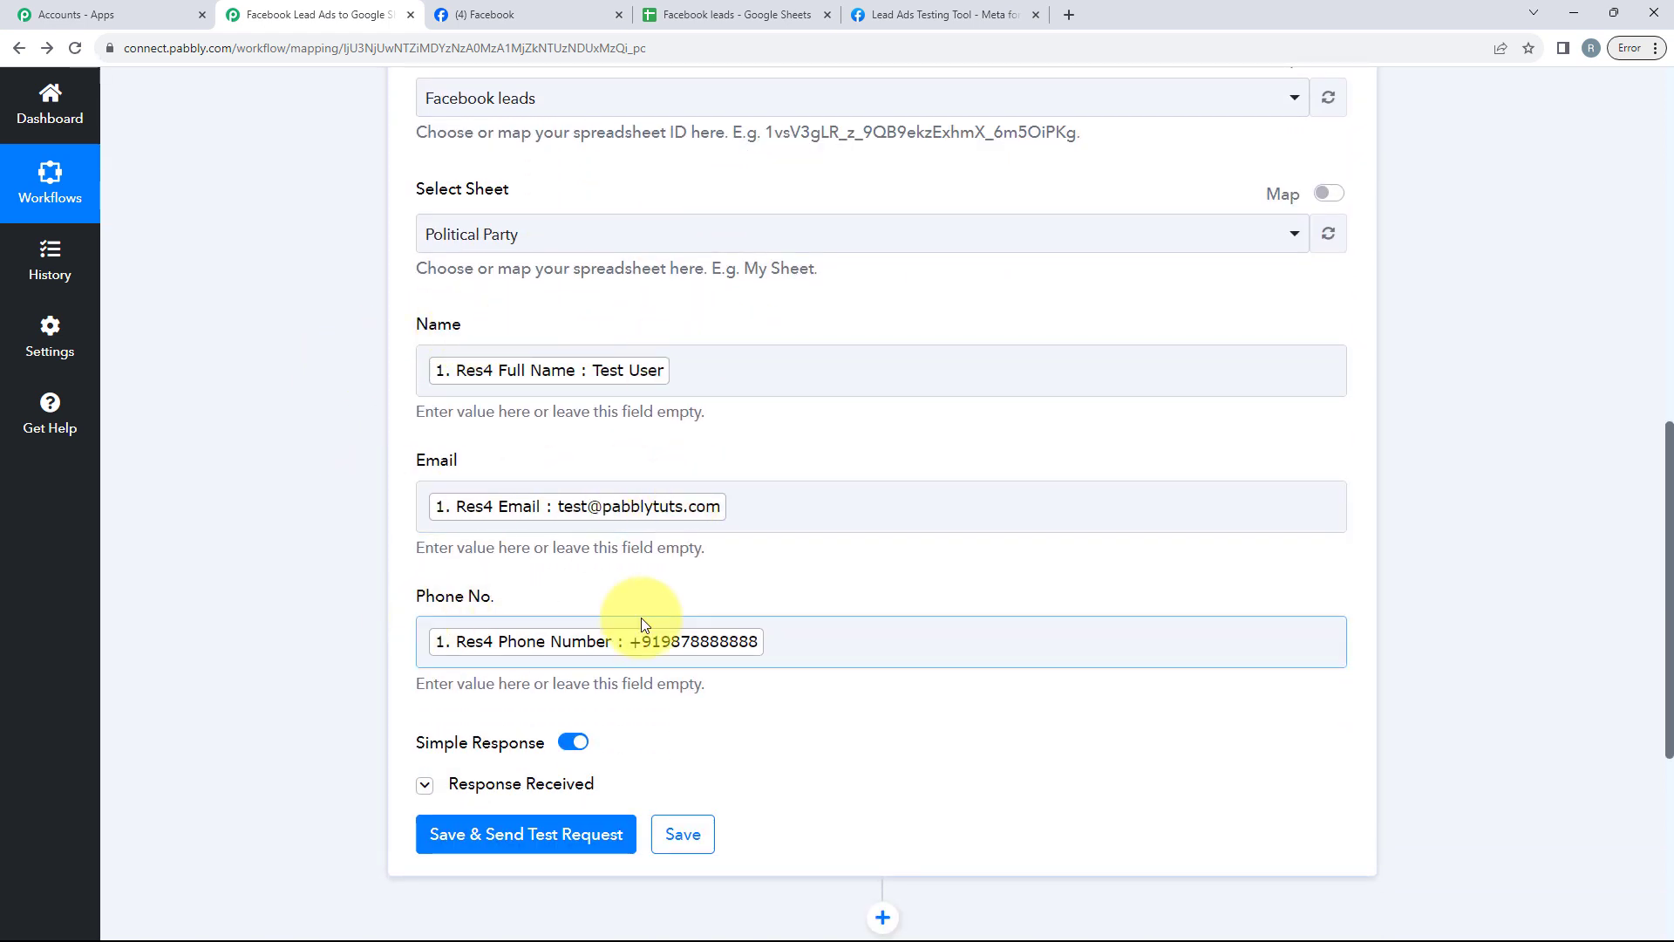
scroll(680, 623, down, 1)
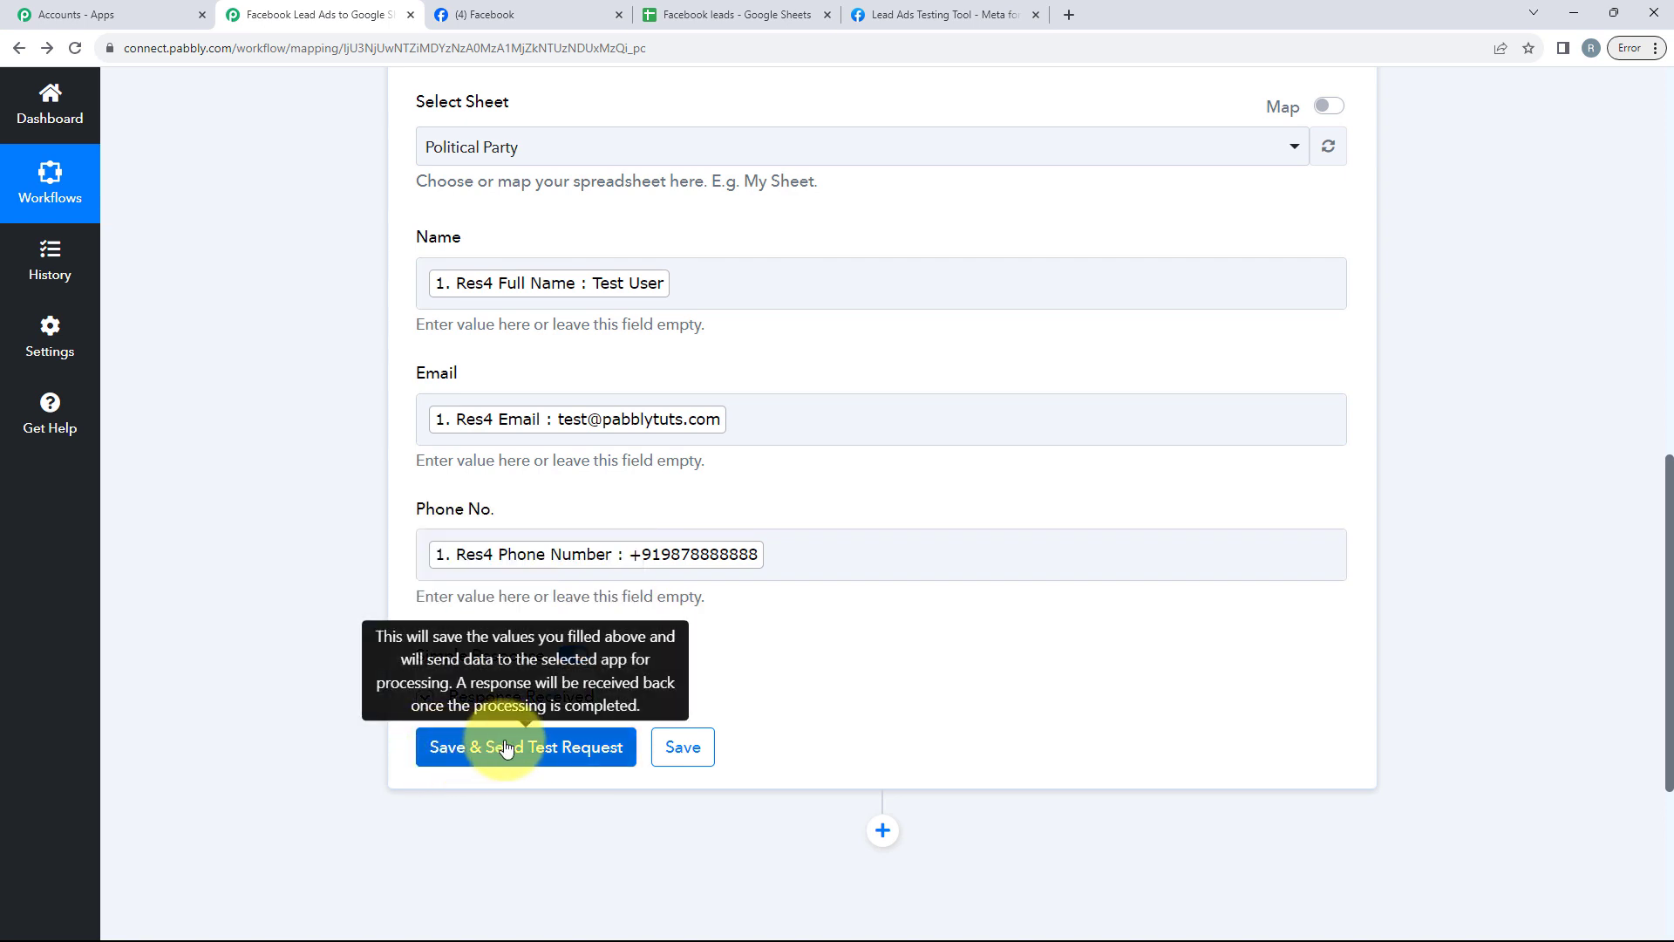
Step: Review the lead rows in the Political Party sheet and return to the workflow
click(737, 12)
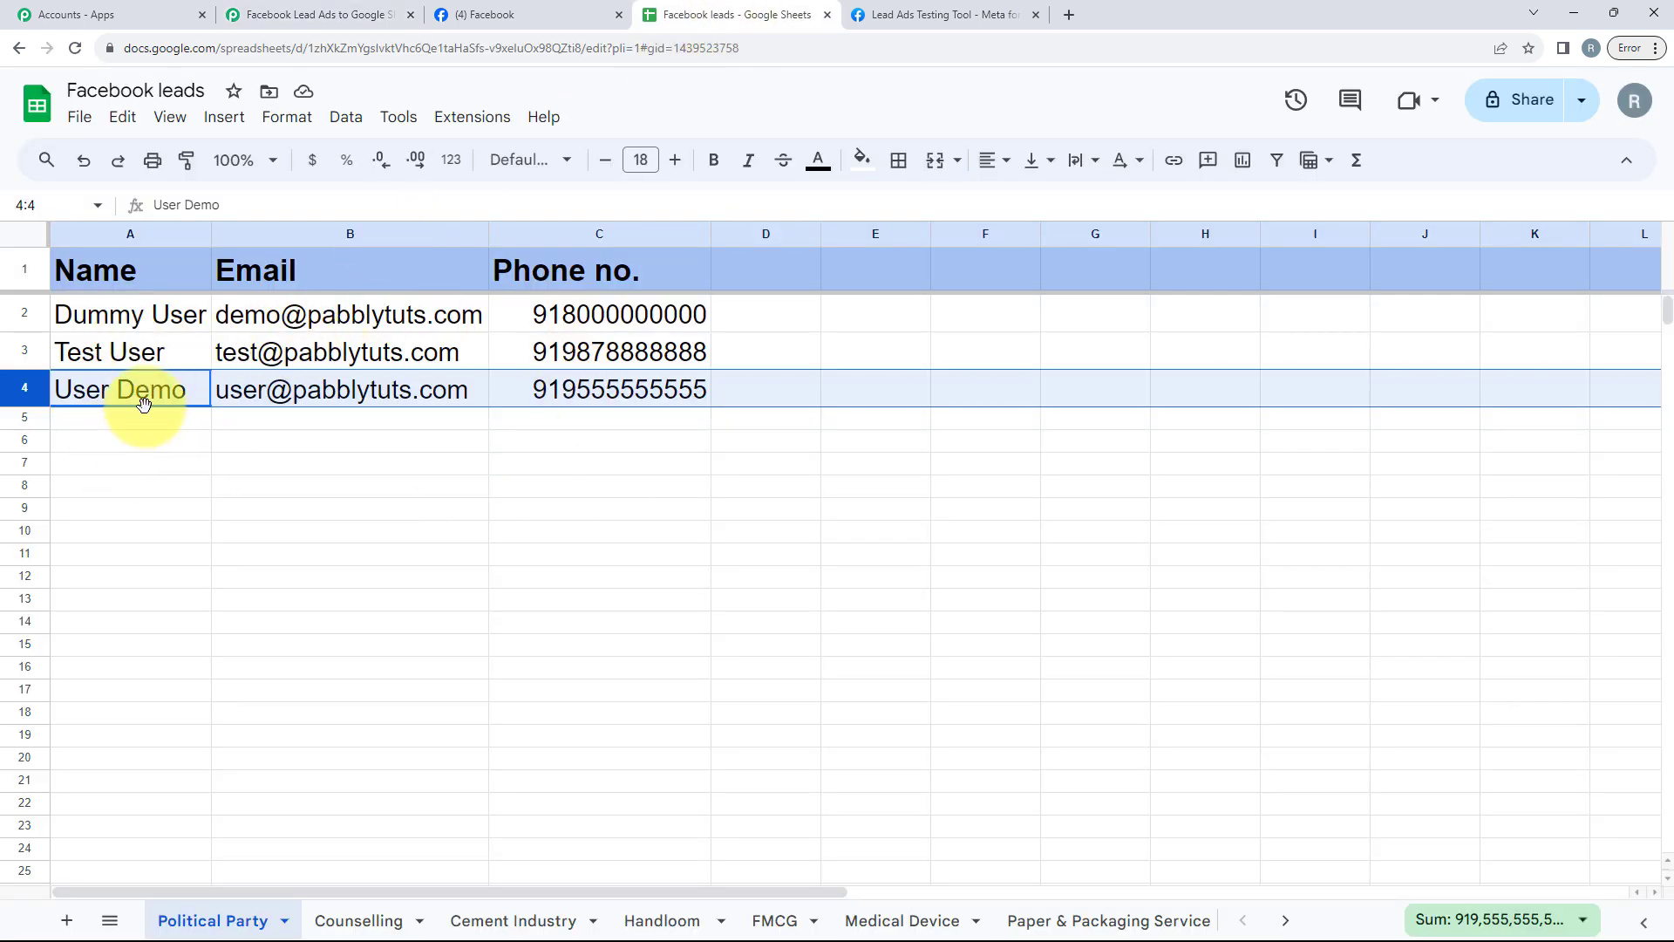
click(153, 439)
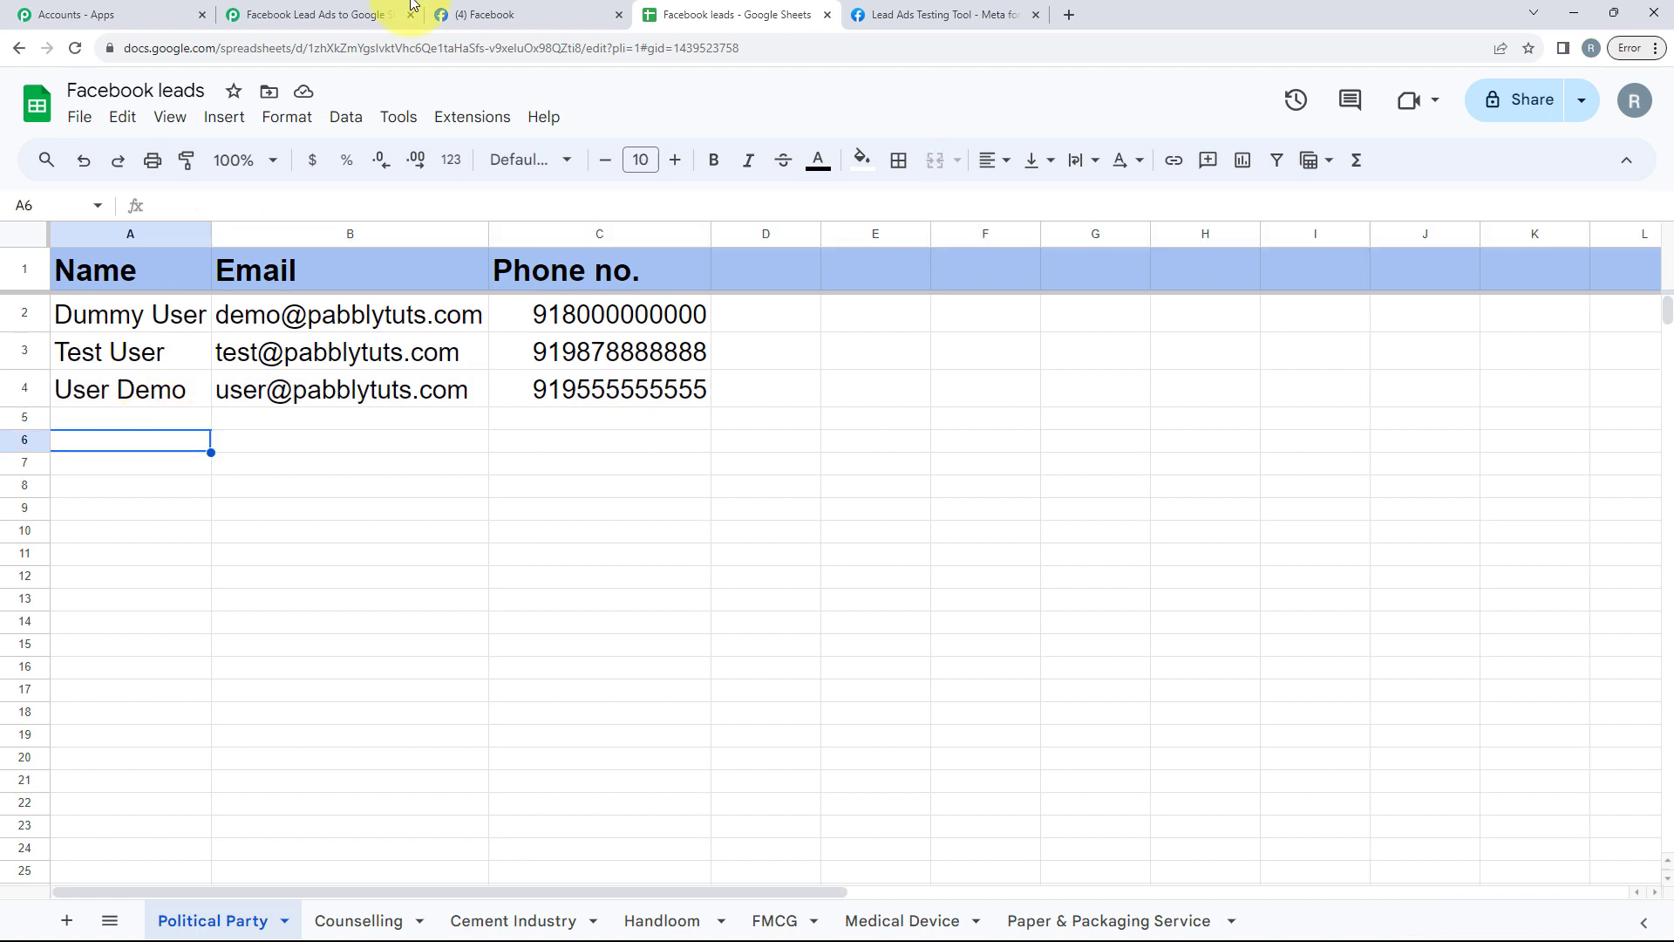
click(321, 15)
Step: Collapse the Google Sheets action step to view the whole workflow
scroll(786, 463, up, 3)
scroll(786, 463, up, 10)
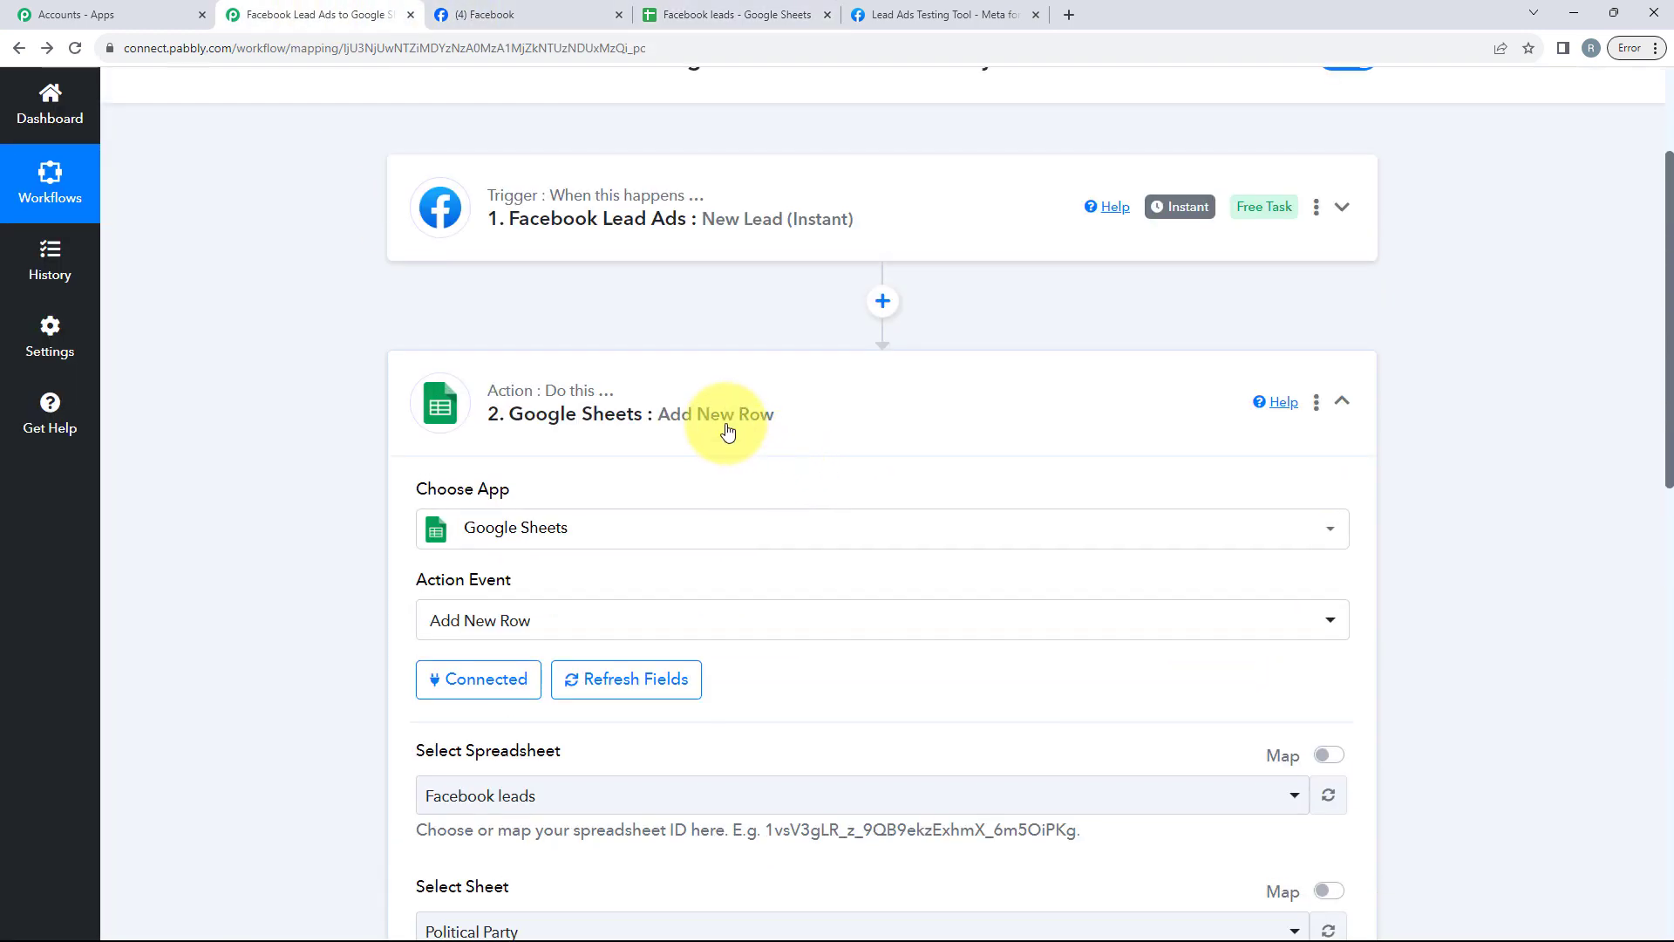
click(724, 433)
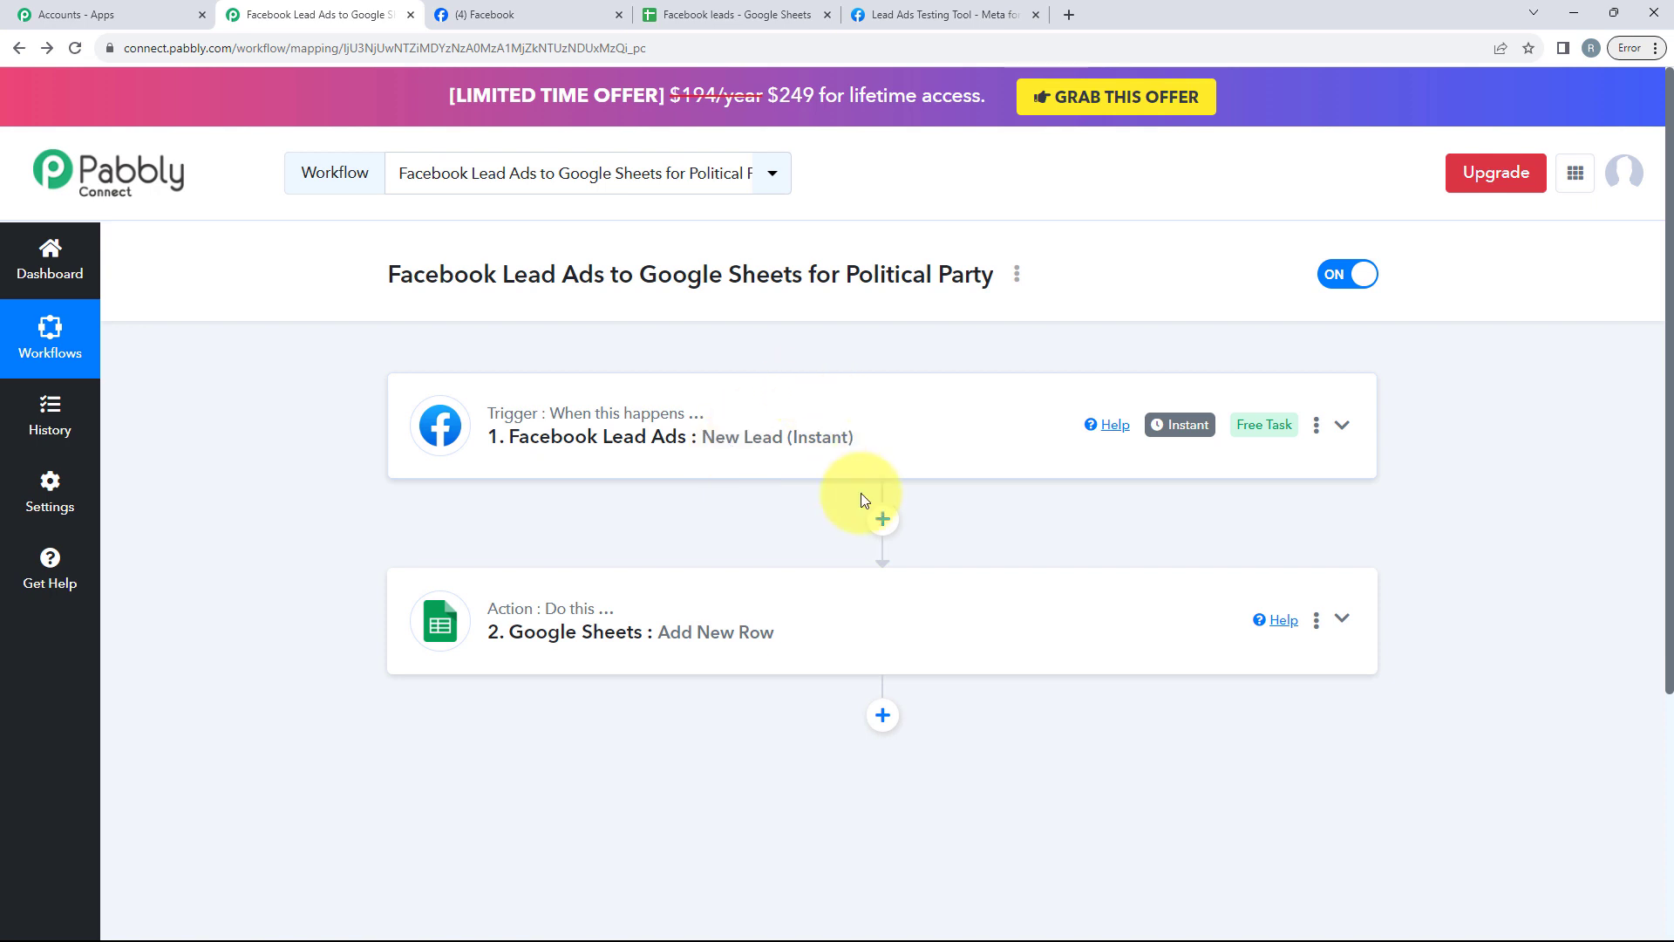
scroll(1008, 382, down, 1)
scroll(1020, 279, up, 1)
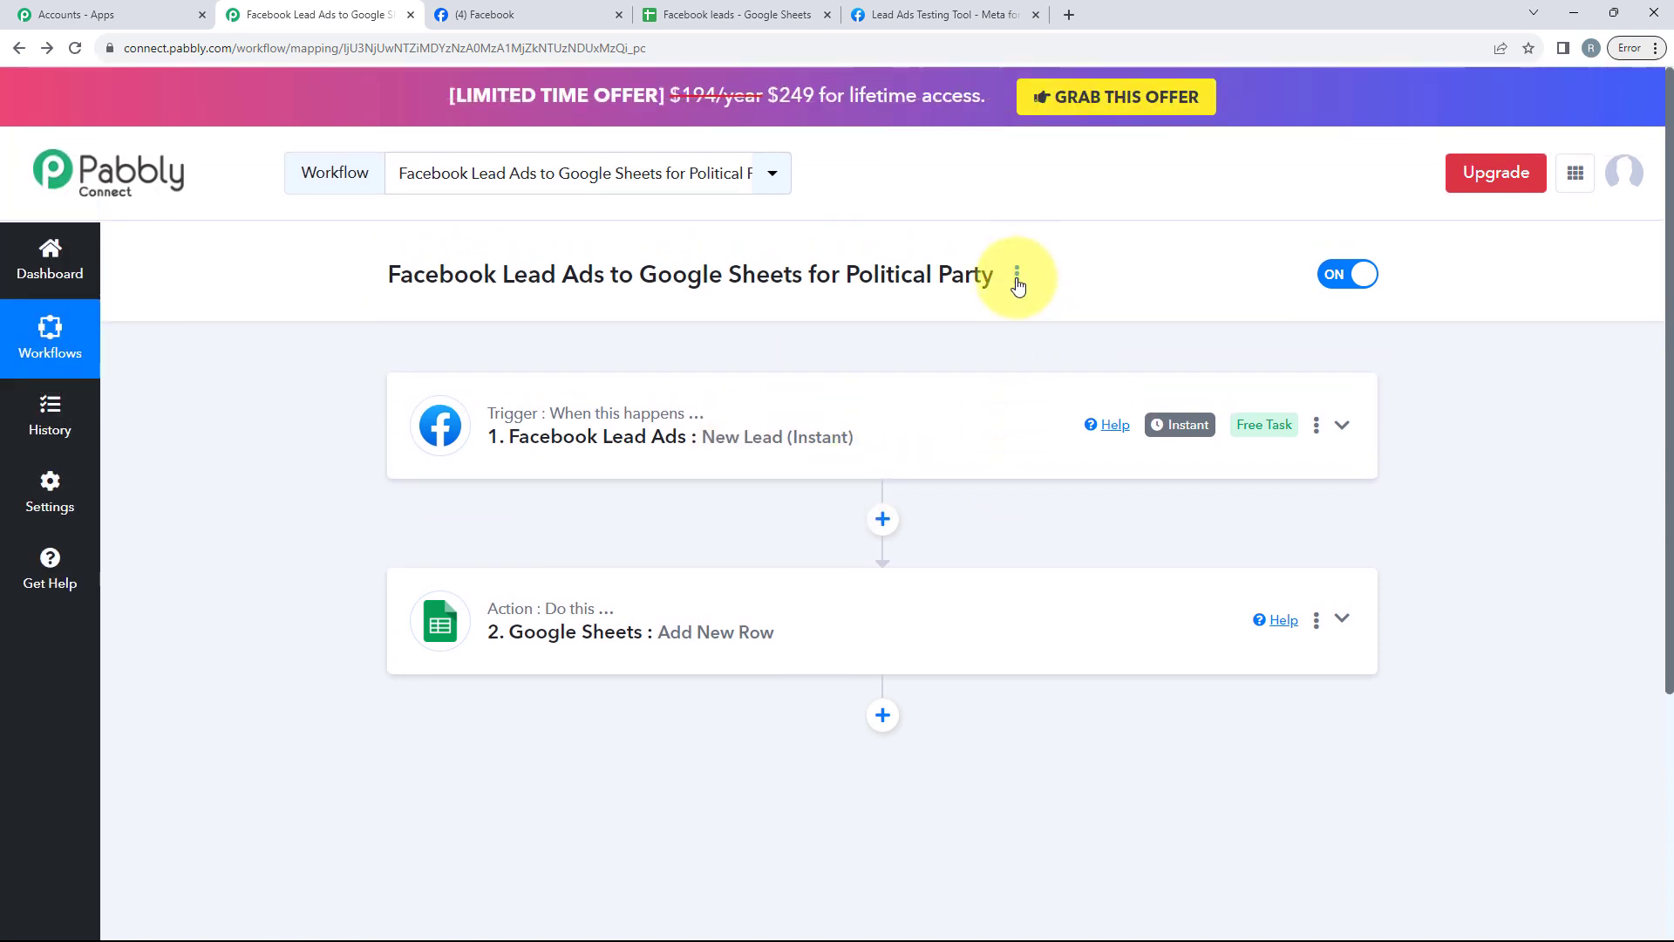